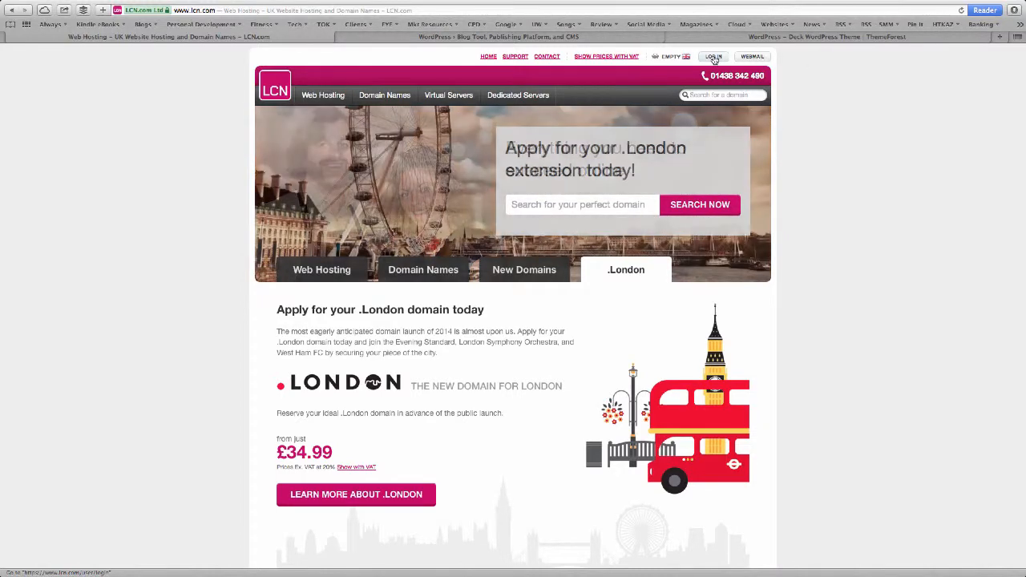
Sign in to the LCN.com customer account with the account email and password.
{"action": "left_click", "coordinate": [714, 57]}
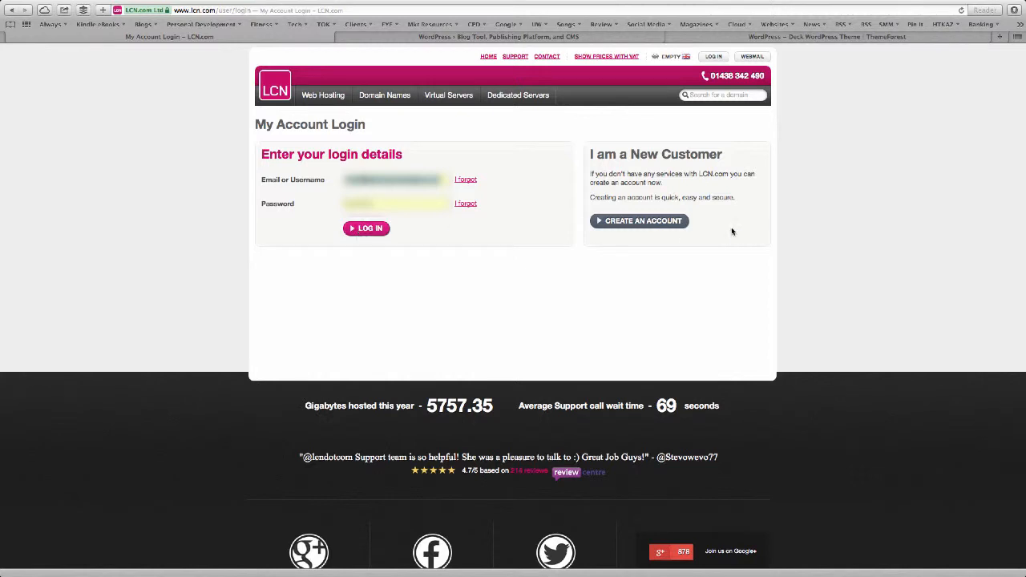
{"action": "left_click", "coordinate": [360, 229]}
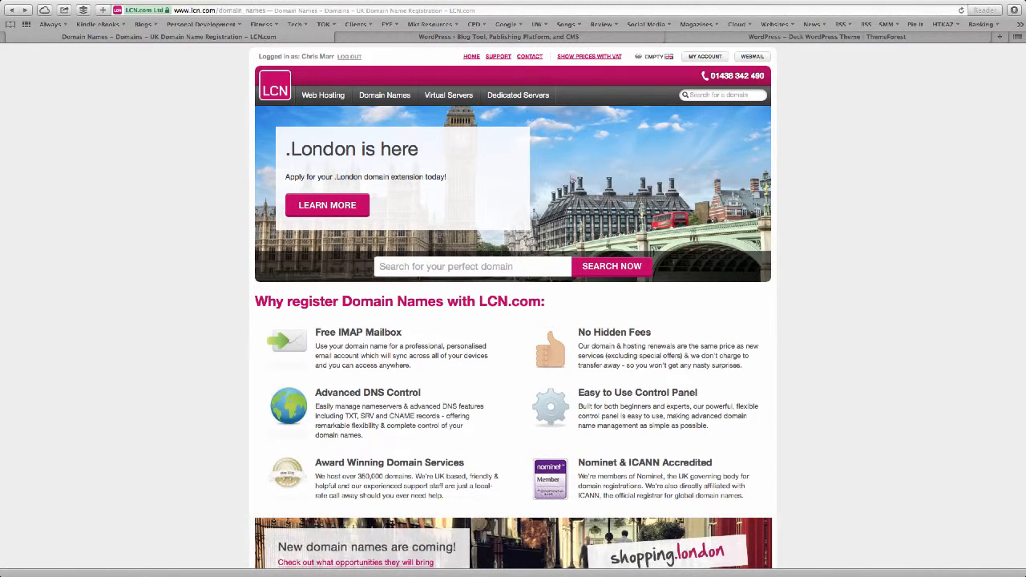
Search for 'fife plumbing services' domains, check the .com registration periods, then view Web Hosting plans.
{"action": "type", "text": "fife plumbing "}
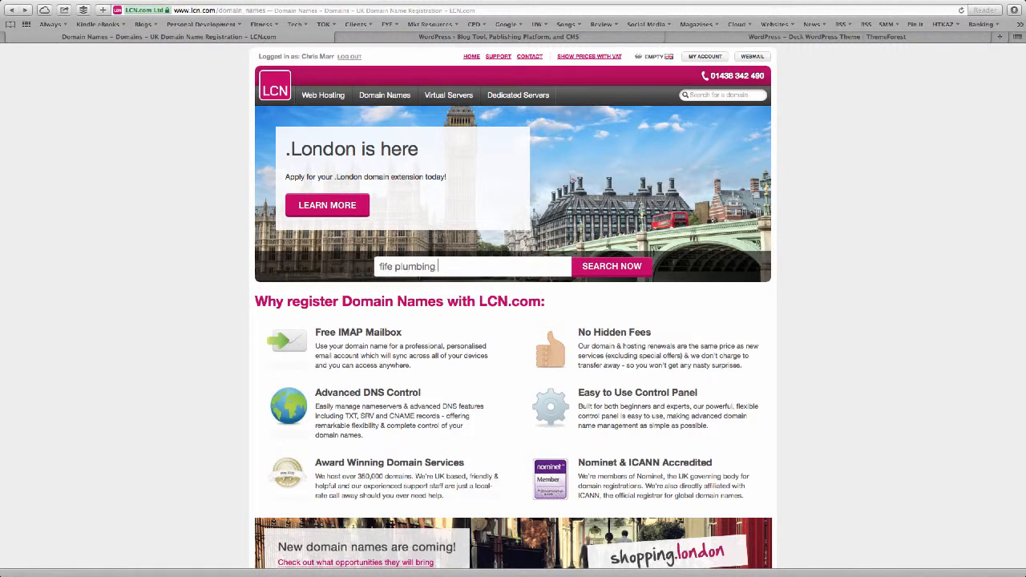
{"action": "type", "text": "services"}
{"action": "key", "text": "Return"}
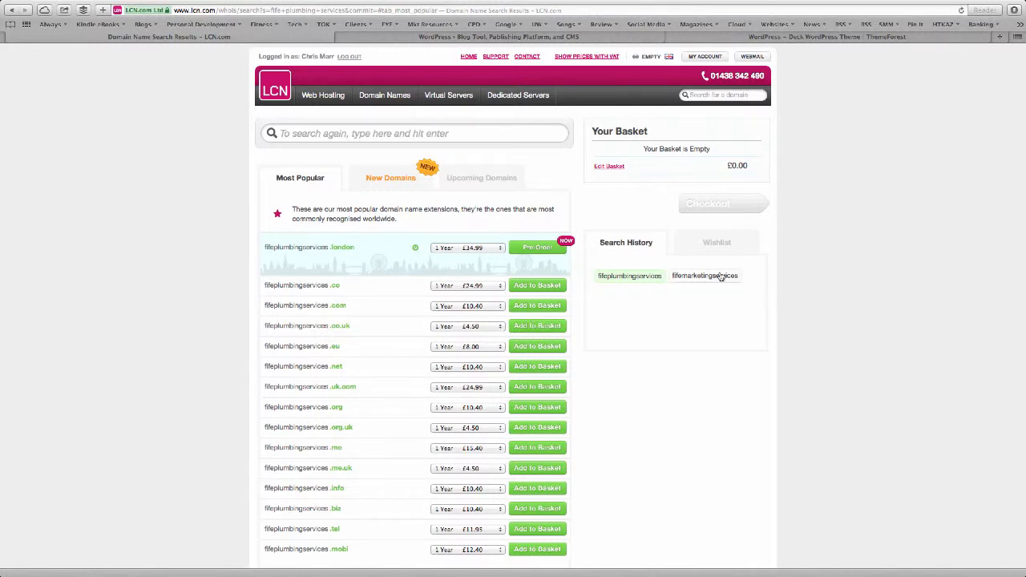
{"action": "left_click", "coordinate": [495, 308]}
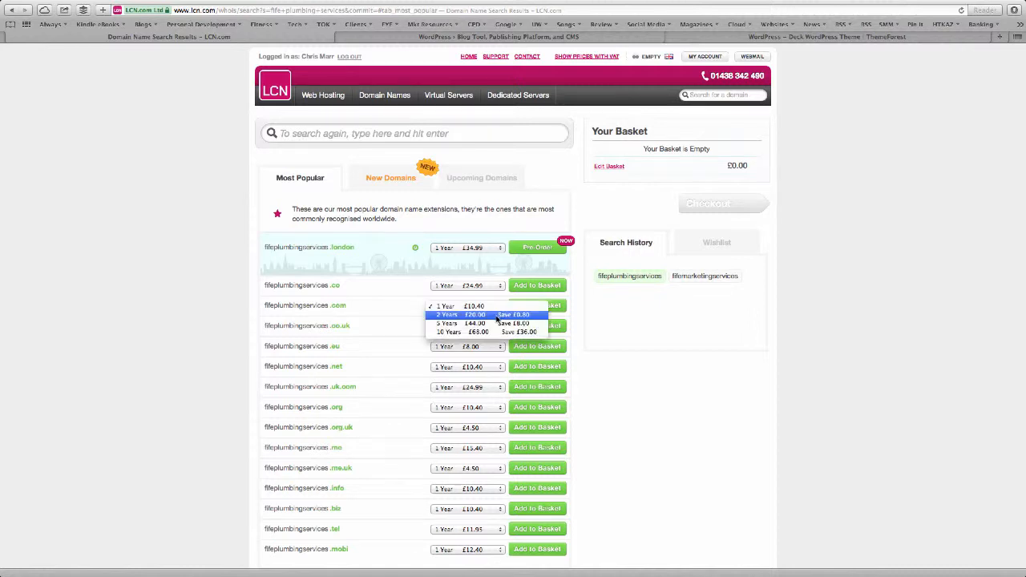
{"action": "left_click", "coordinate": [399, 324]}
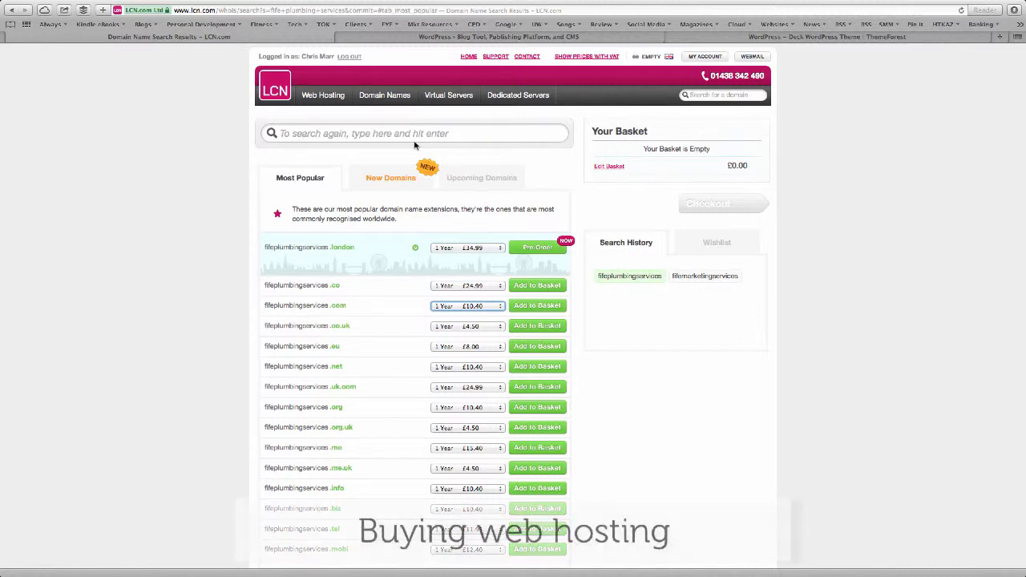
{"action": "left_click", "coordinate": [323, 95]}
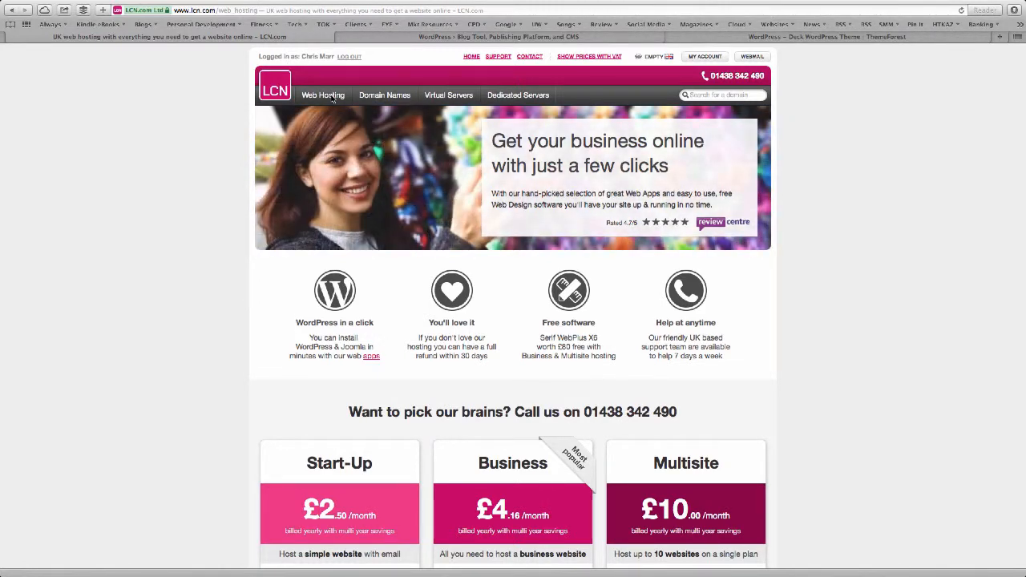
Review the hosting plans and the Business plan's billing periods, leaving it at 1 year.
{"action": "scroll", "coordinate": [332, 98], "scroll_direction": "down", "scroll_amount": 3}
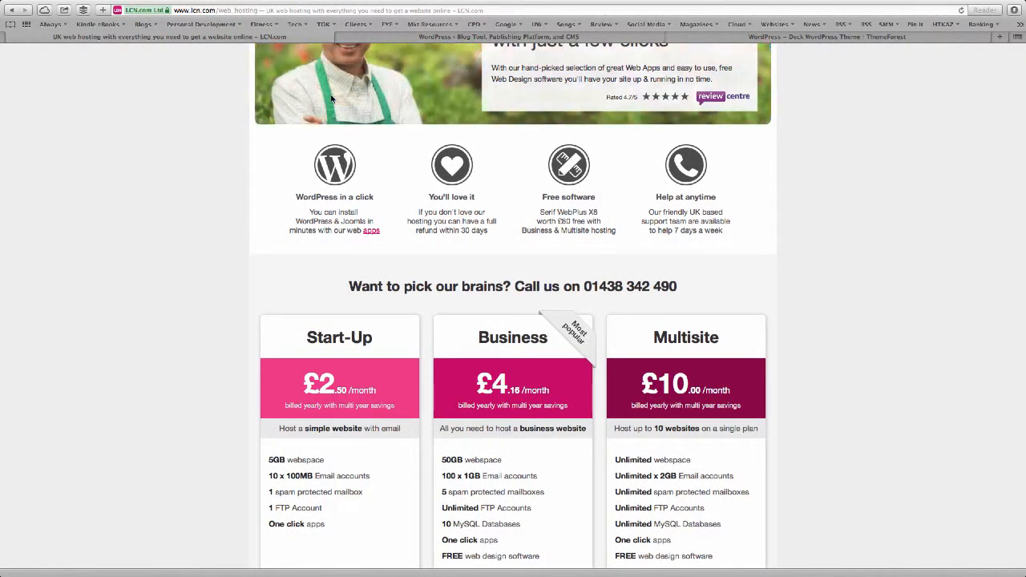
{"action": "scroll", "coordinate": [331, 98], "scroll_direction": "down", "scroll_amount": 3}
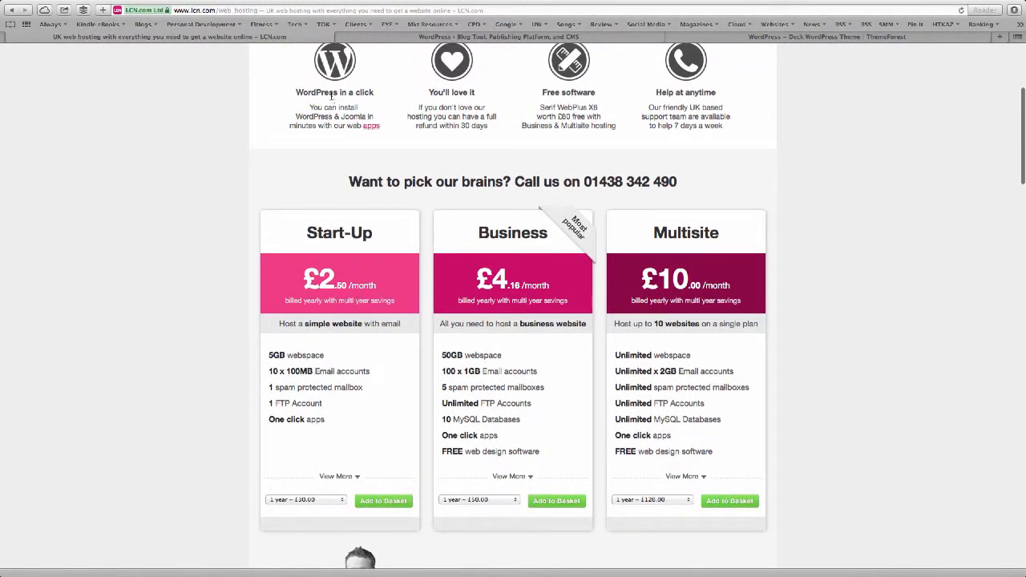
{"action": "scroll", "coordinate": [272, 291], "scroll_direction": "down", "scroll_amount": 1}
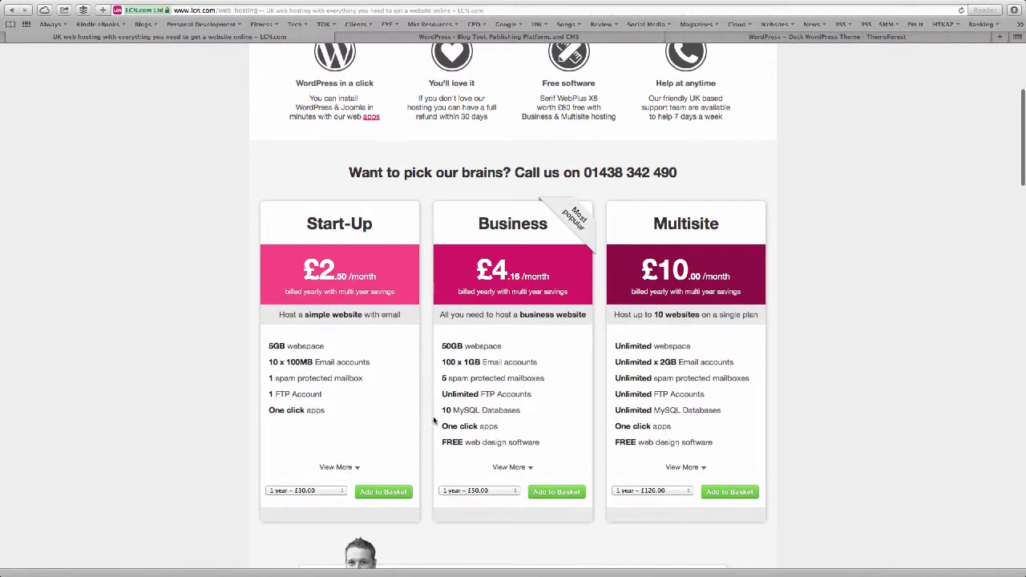
{"action": "left_click", "coordinate": [494, 491]}
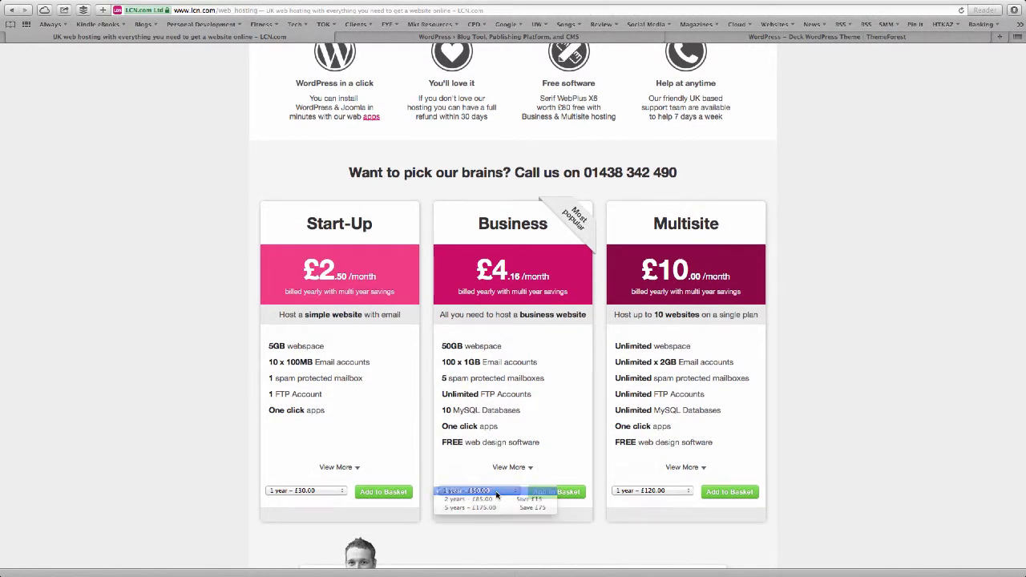
{"action": "left_click", "coordinate": [496, 492]}
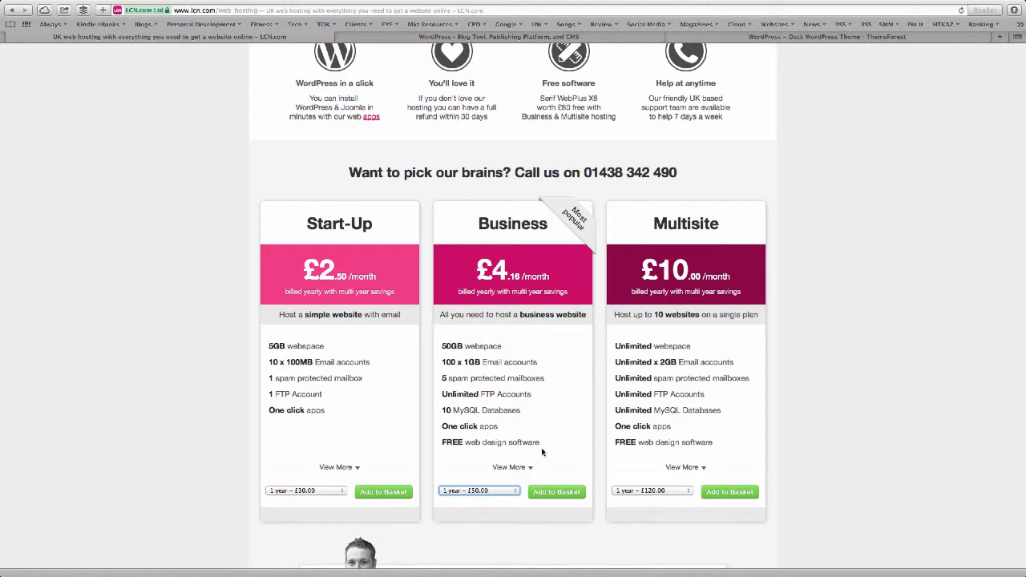
{"action": "scroll", "coordinate": [530, 328], "scroll_direction": "up", "scroll_amount": 5}
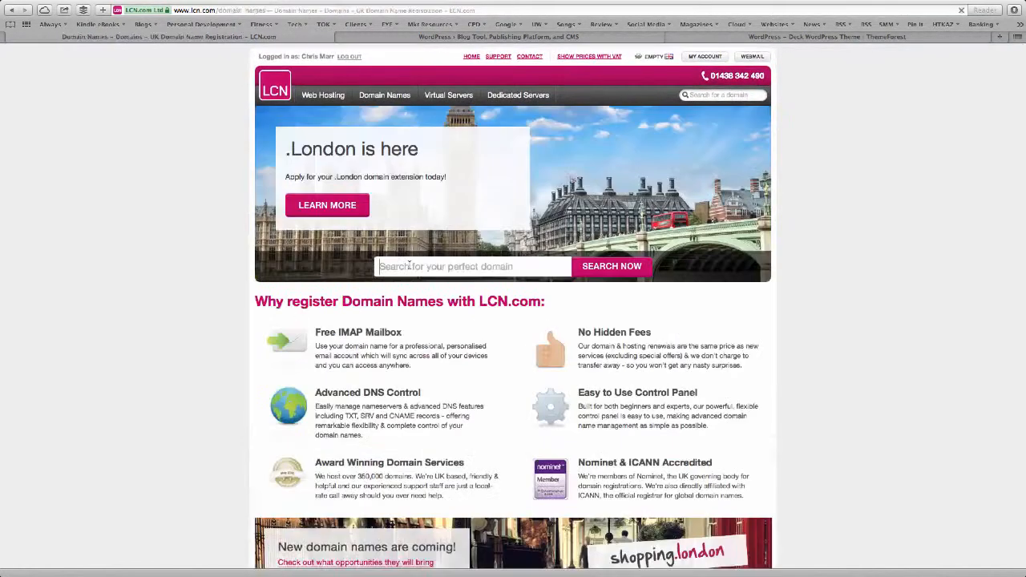
Add fifeplumbingservices.co.uk and .com to the basket, each registered for 2 years.
{"action": "type", "text": "fife"}
{"action": "key", "text": "Return"}
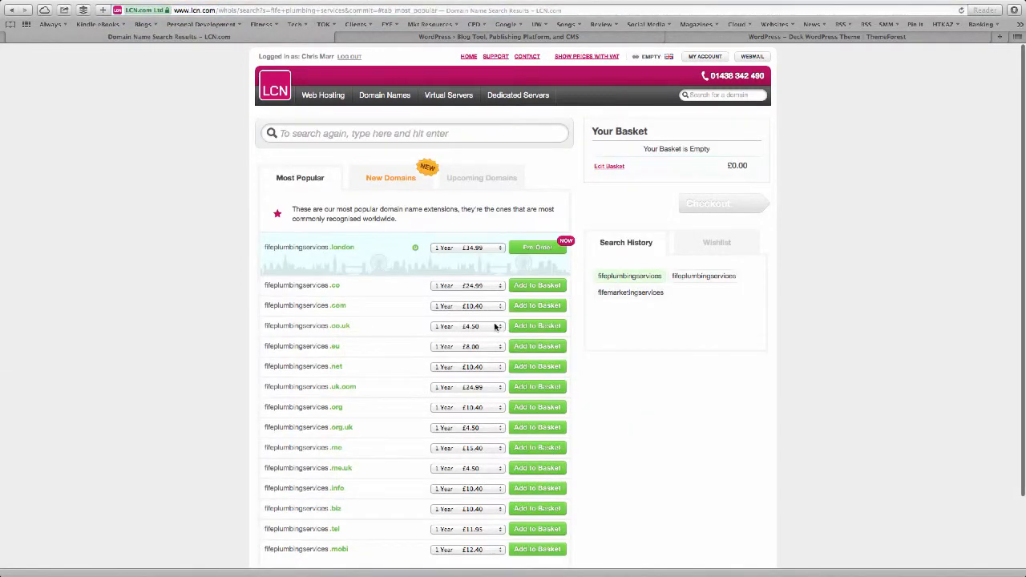
{"action": "left_click", "coordinate": [496, 327]}
{"action": "left_click", "coordinate": [494, 334]}
{"action": "left_click", "coordinate": [496, 306]}
{"action": "left_click", "coordinate": [466, 319]}
{"action": "left_click", "coordinate": [525, 326]}
{"action": "left_click", "coordinate": [528, 306]}
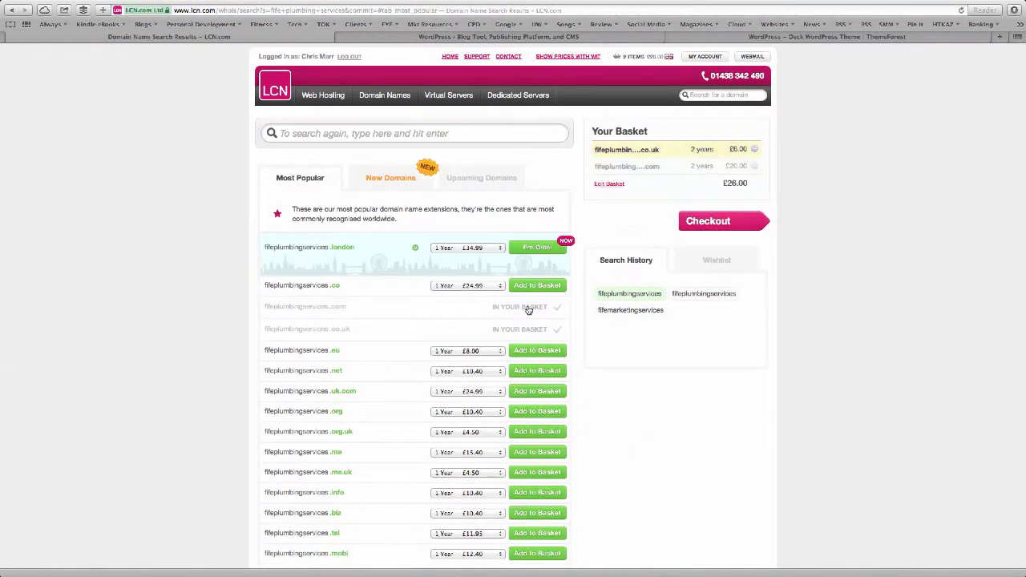
Add the Business hosting plan for 2 years to the basket.
{"action": "left_click", "coordinate": [323, 96]}
{"action": "scroll", "coordinate": [444, 404], "scroll_direction": "down", "scroll_amount": 5}
{"action": "left_click", "coordinate": [490, 479]}
{"action": "left_click", "coordinate": [486, 488]}
{"action": "left_click", "coordinate": [560, 483]}
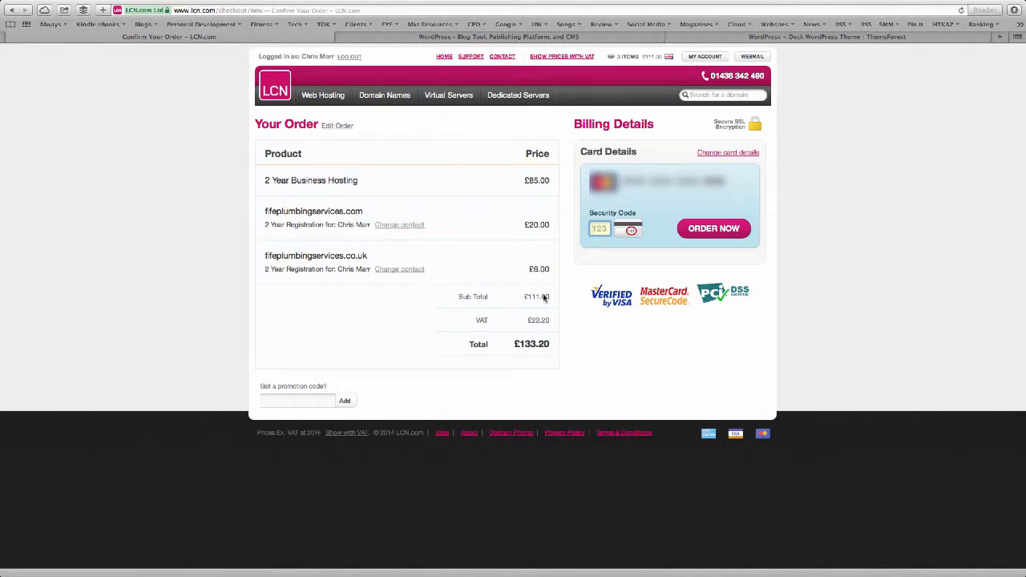
Check the order total of £133.20 (£111.00 subtotal plus £22.20 VAT).
{"action": "left_click_drag", "start_coordinate": [511, 347], "coordinate": [566, 344]}
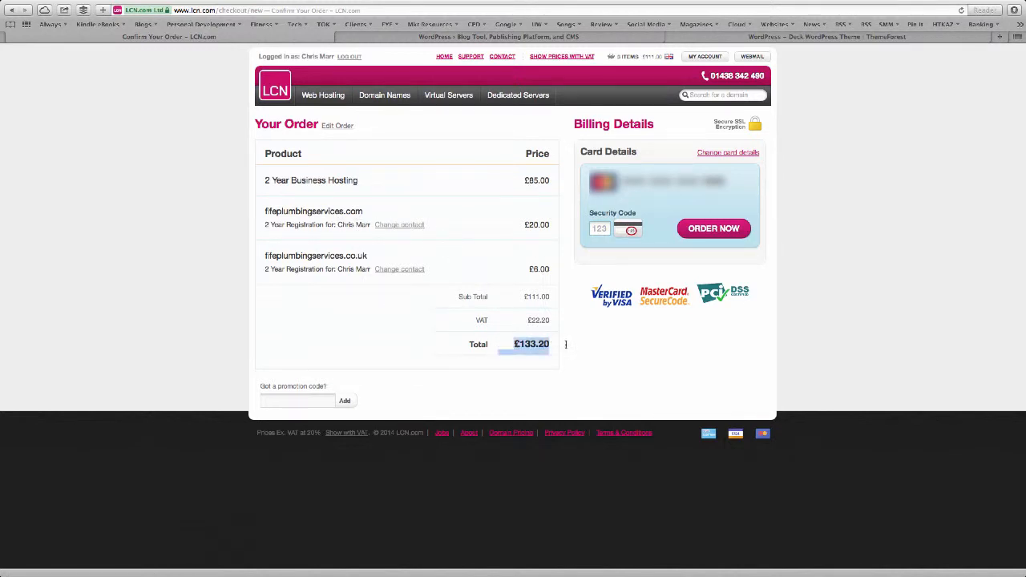
{"action": "left_click", "coordinate": [566, 344]}
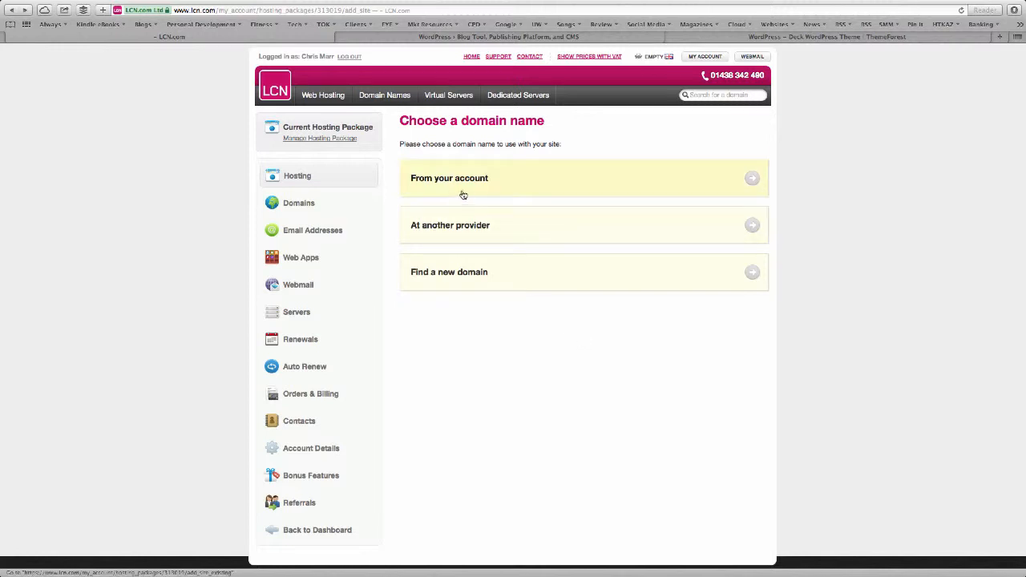
Create a hosting site on the account's fifemarketingservices.co.uk domain, then begin installing a web app.
{"action": "left_click", "coordinate": [294, 178]}
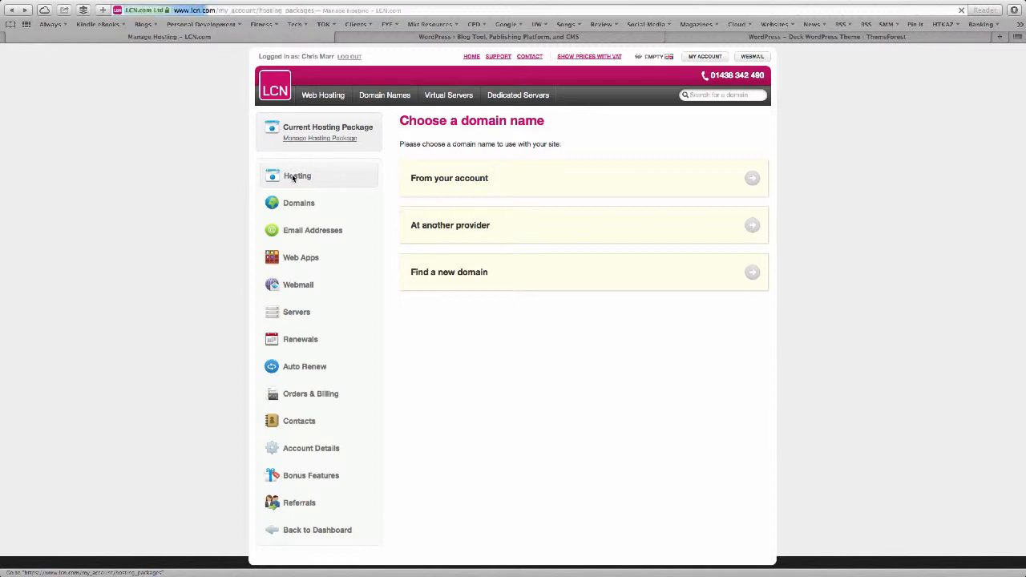
{"action": "left_click", "coordinate": [424, 180]}
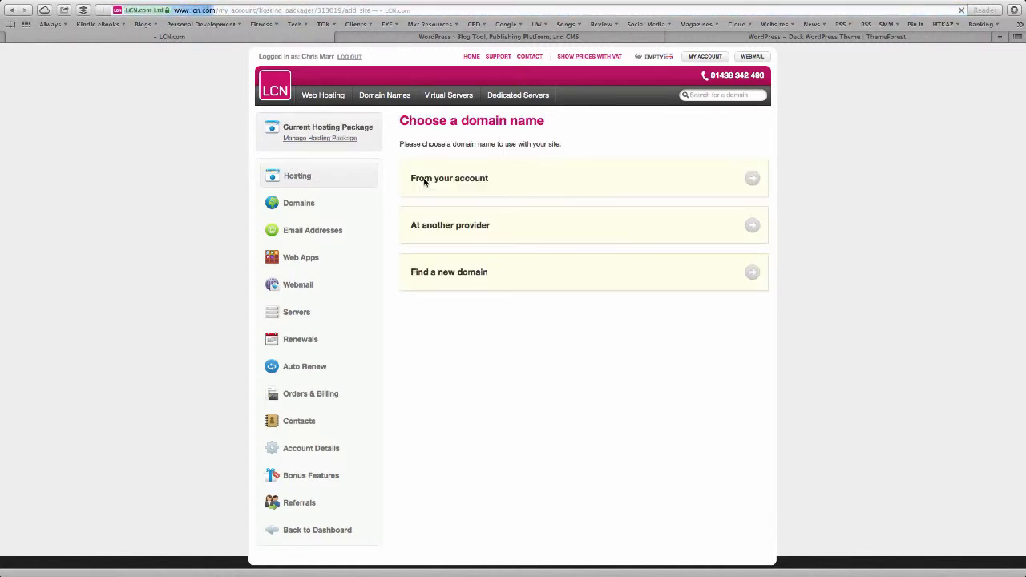
{"action": "left_click", "coordinate": [753, 183]}
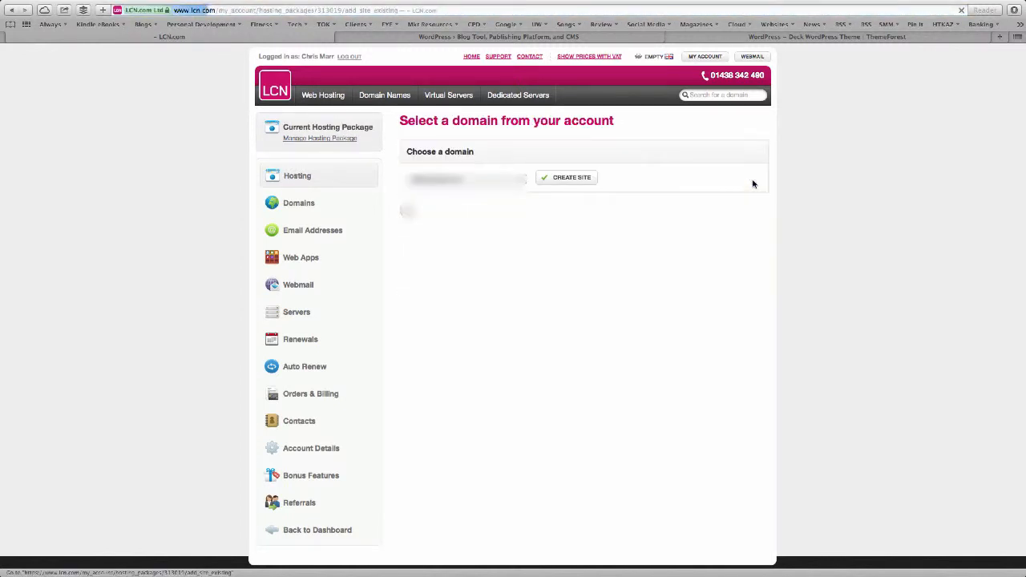
{"action": "left_click", "coordinate": [505, 179]}
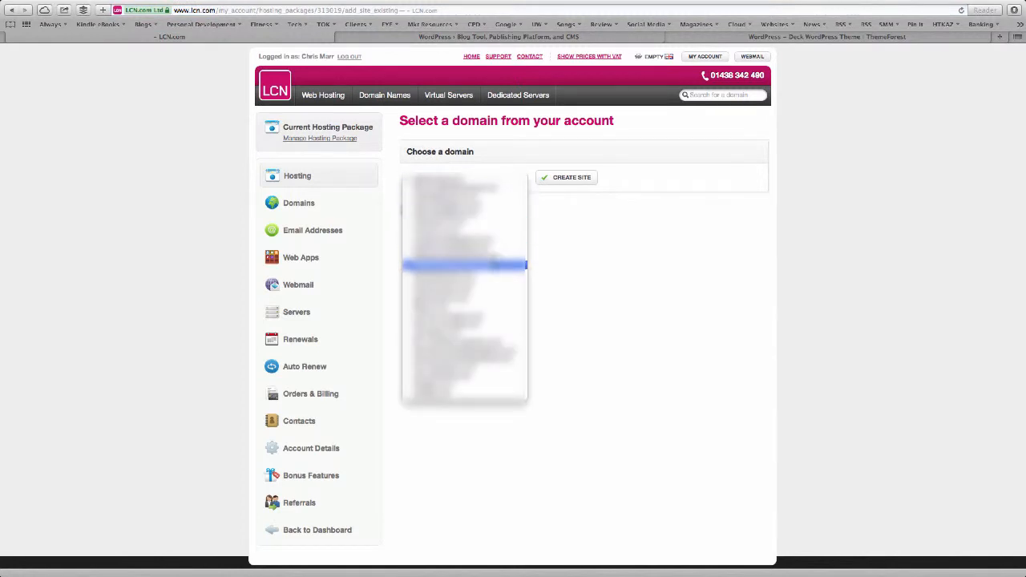
{"action": "left_click", "coordinate": [495, 265]}
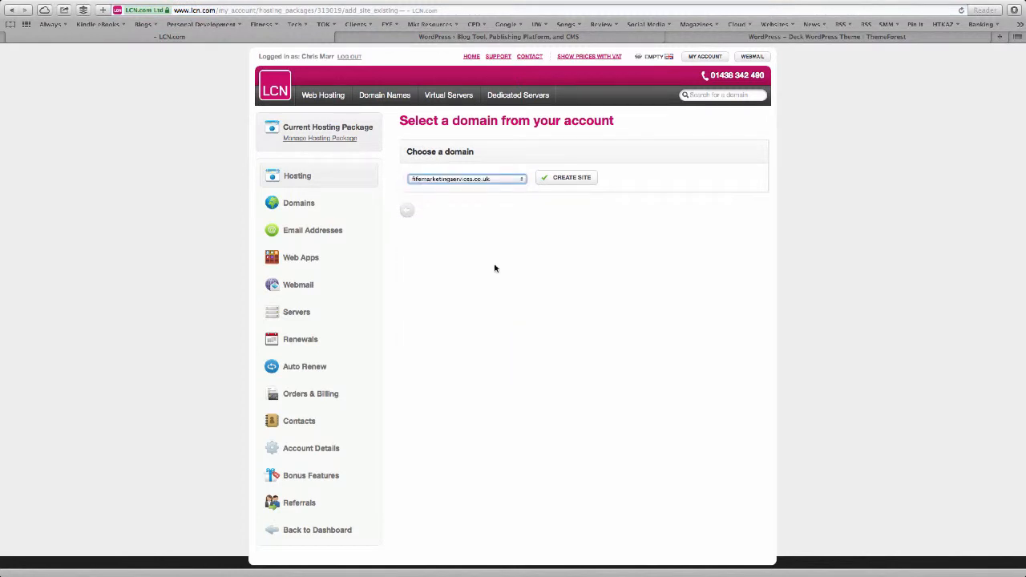
{"action": "left_click", "coordinate": [568, 185]}
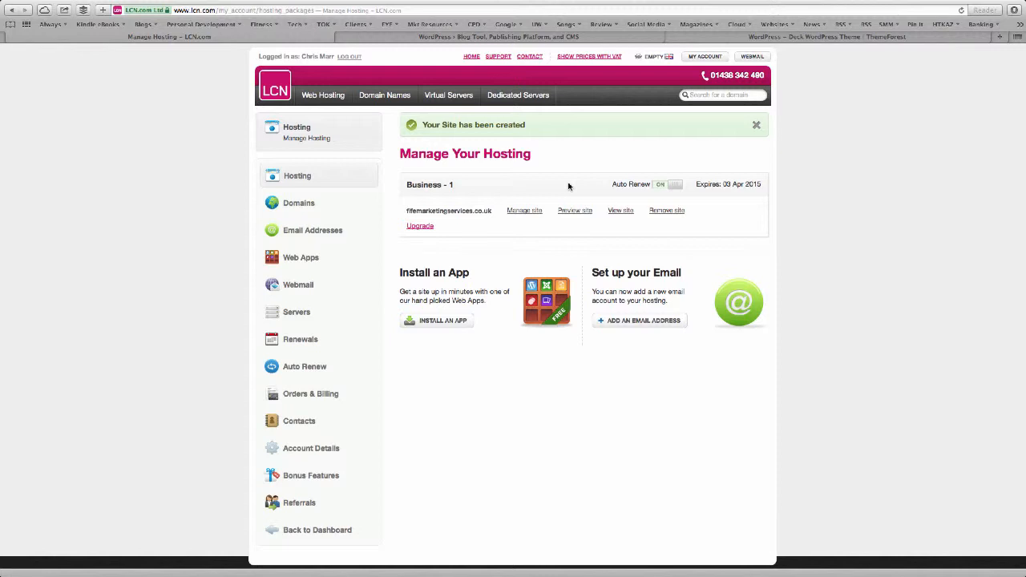
{"action": "left_click", "coordinate": [440, 322]}
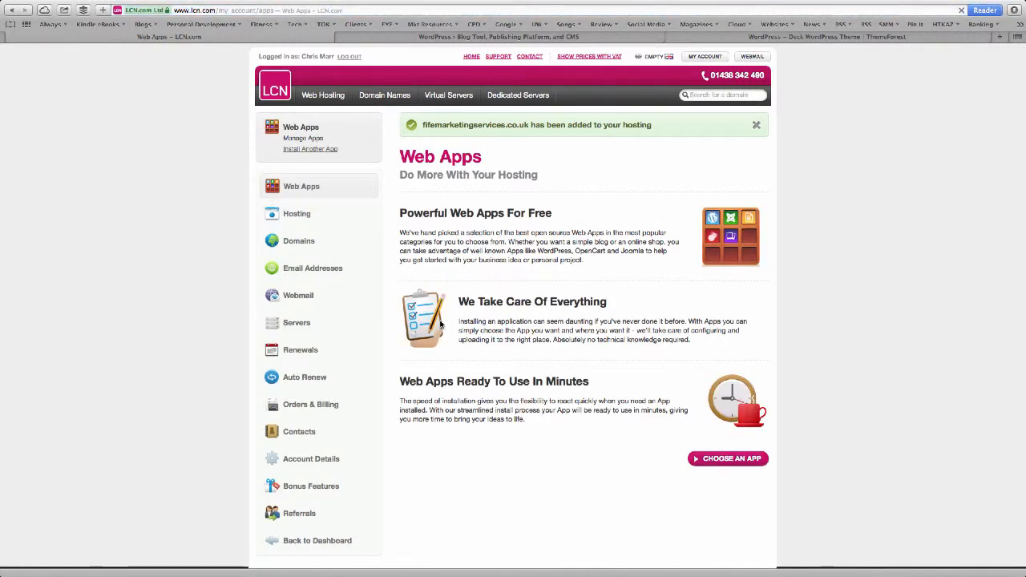
{"action": "left_click", "coordinate": [724, 458]}
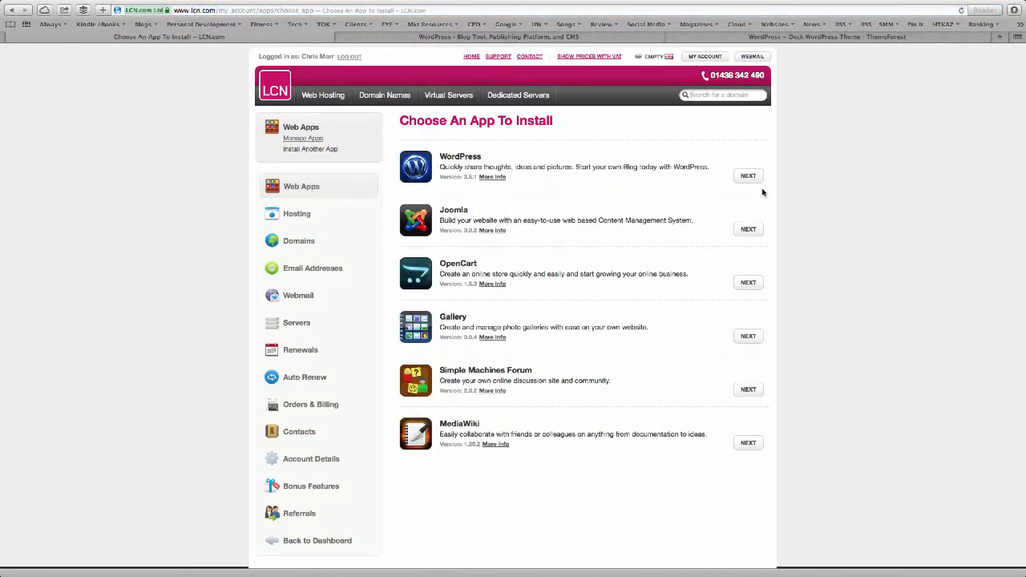
{"action": "left_click", "coordinate": [748, 177]}
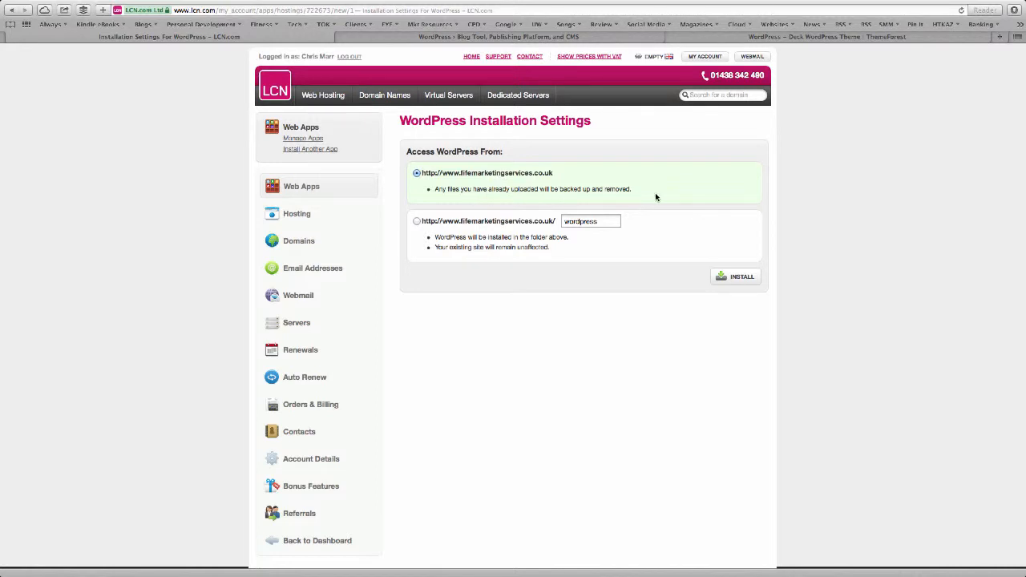
{"action": "left_click", "coordinate": [726, 275]}
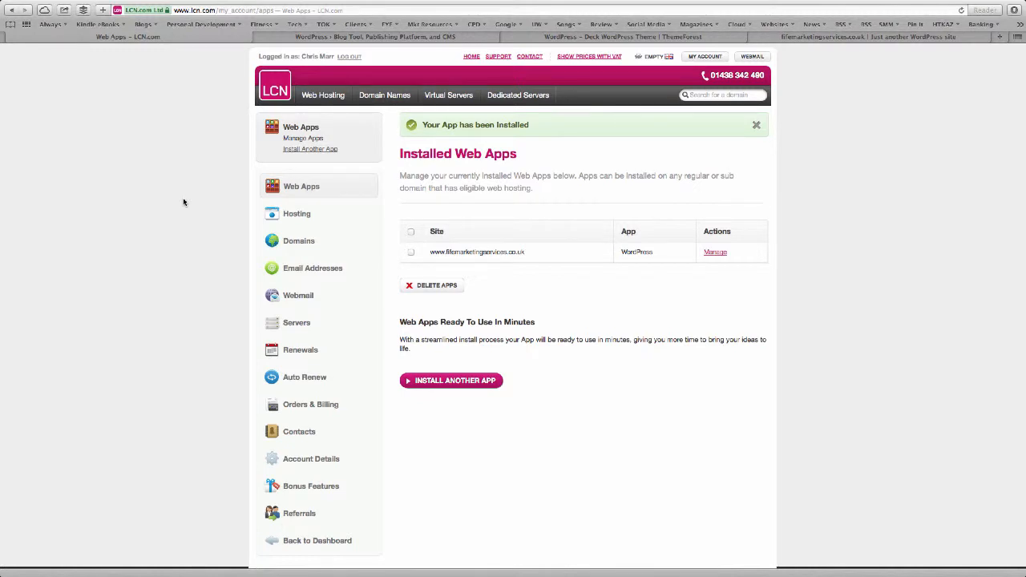
View the new WordPress site, then return to LCN and copy the app's default email address.
{"action": "left_click", "coordinate": [870, 38]}
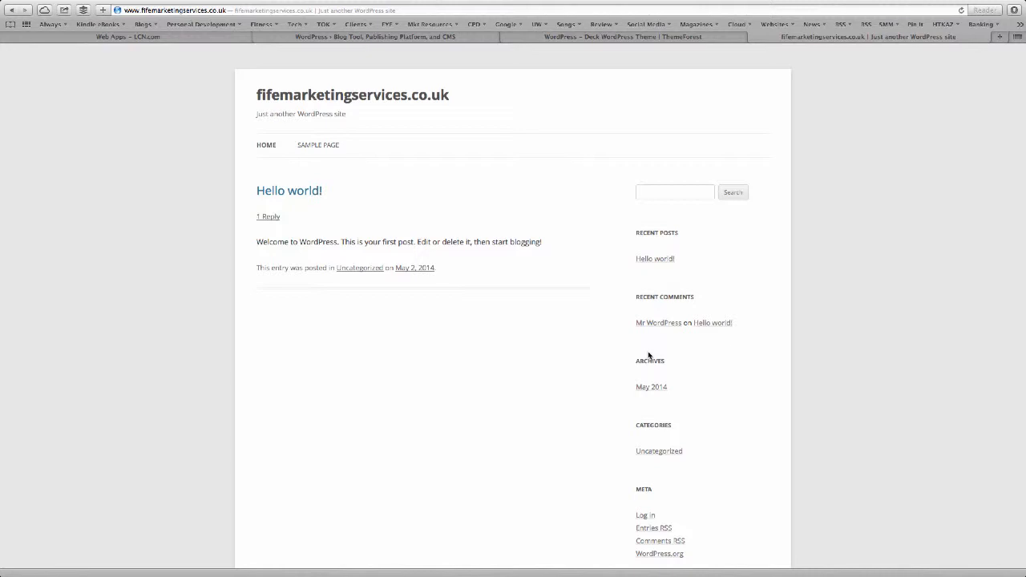
{"action": "left_click", "coordinate": [70, 37]}
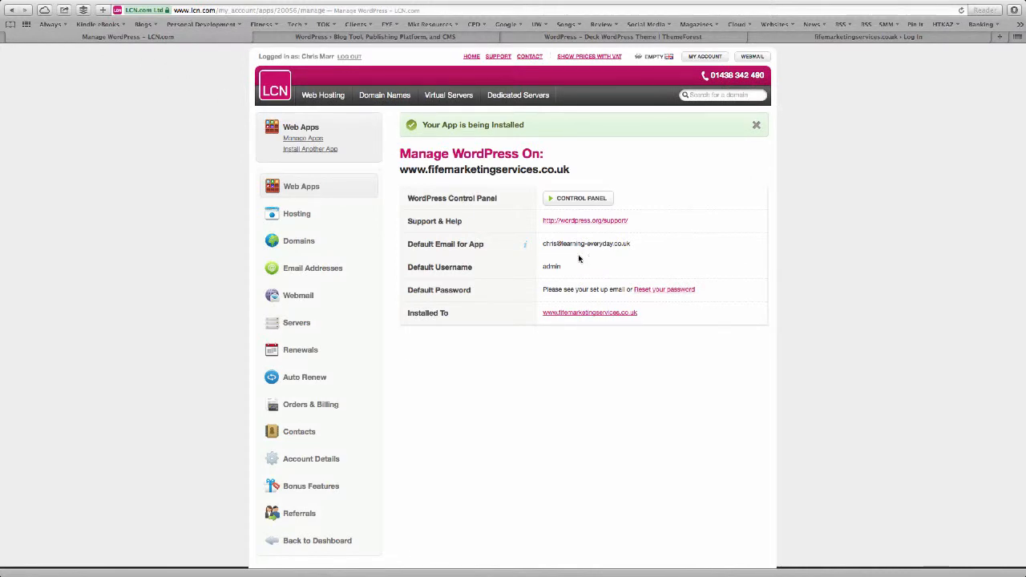
{"action": "left_click_drag", "start_coordinate": [547, 246], "coordinate": [641, 241]}
{"action": "left_click", "coordinate": [643, 242]}
Log in to the WordPress admin with a replacement password and let the browser save it.
{"action": "left_click", "coordinate": [576, 200]}
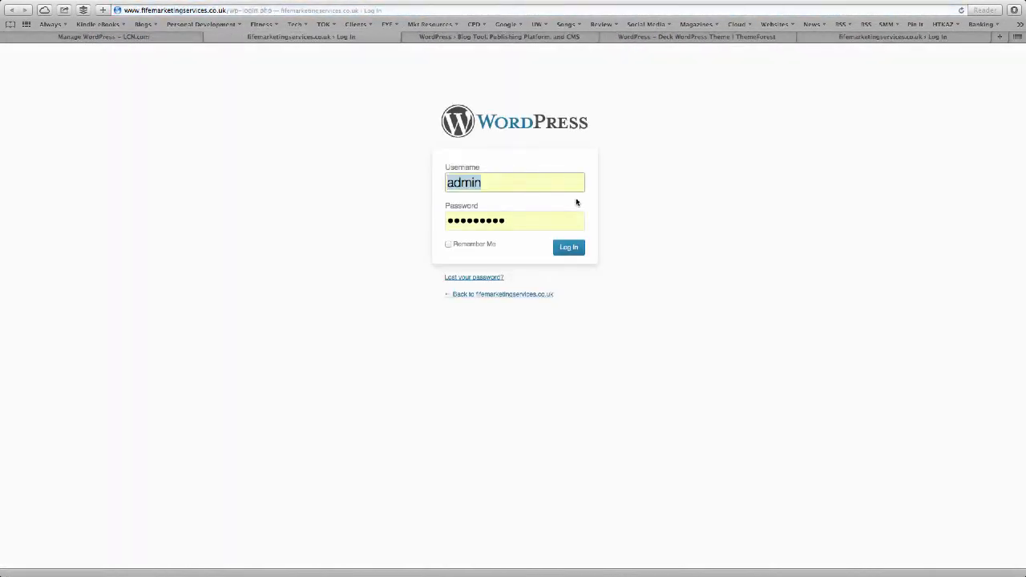
{"action": "left_click_drag", "start_coordinate": [540, 222], "coordinate": [443, 223]}
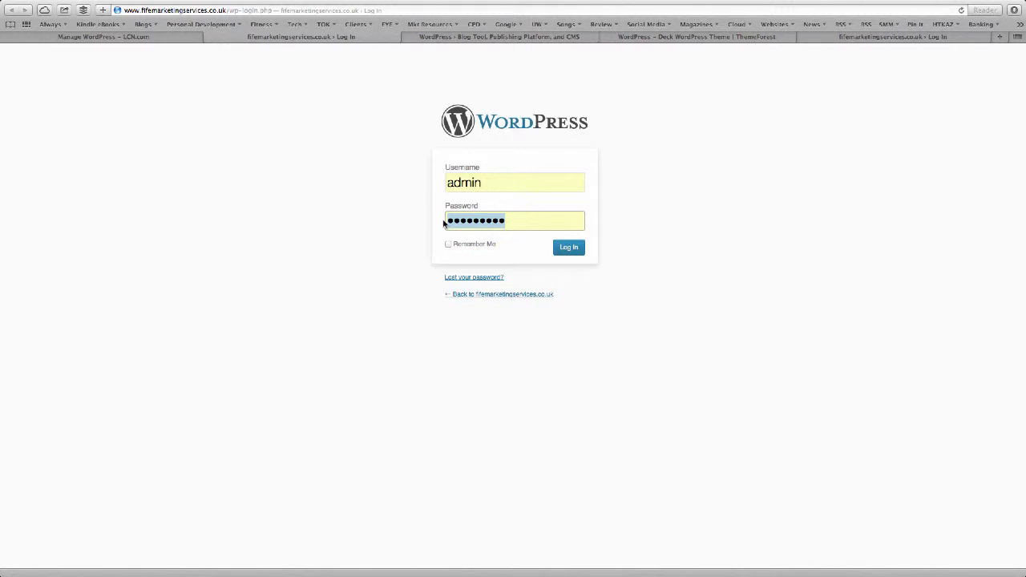
{"action": "type", "text": "*****"}
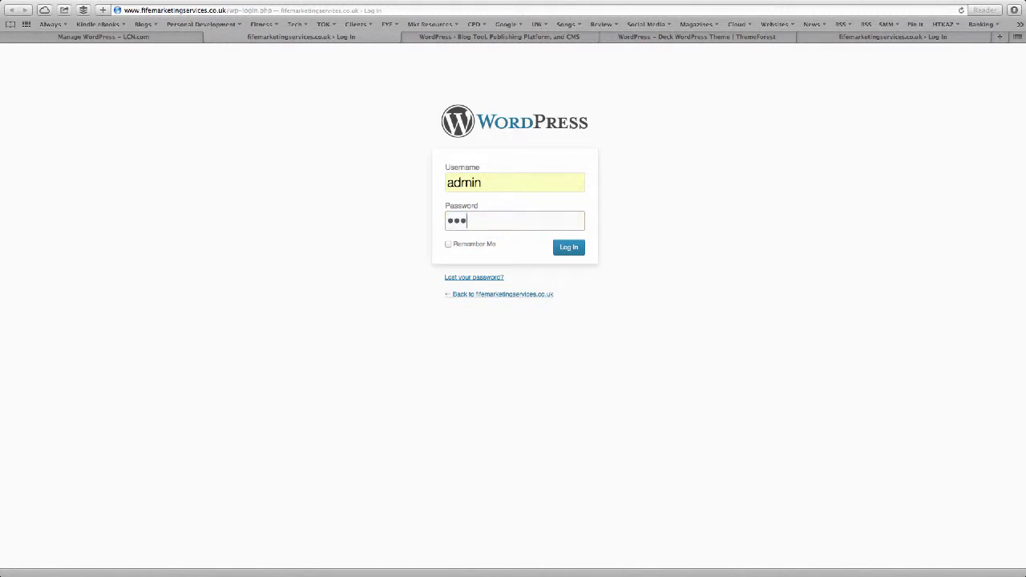
{"action": "type", "text": "*****"}
{"action": "left_click", "coordinate": [567, 247]}
{"action": "left_click", "coordinate": [558, 105]}
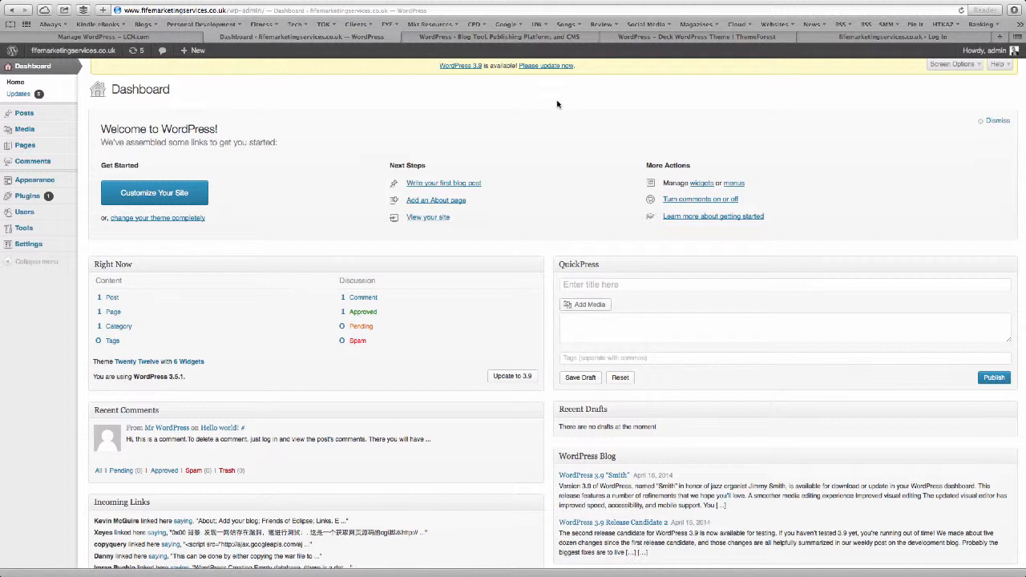
Enter a new password twice for the admin user and update the profile.
{"action": "left_click", "coordinate": [46, 216]}
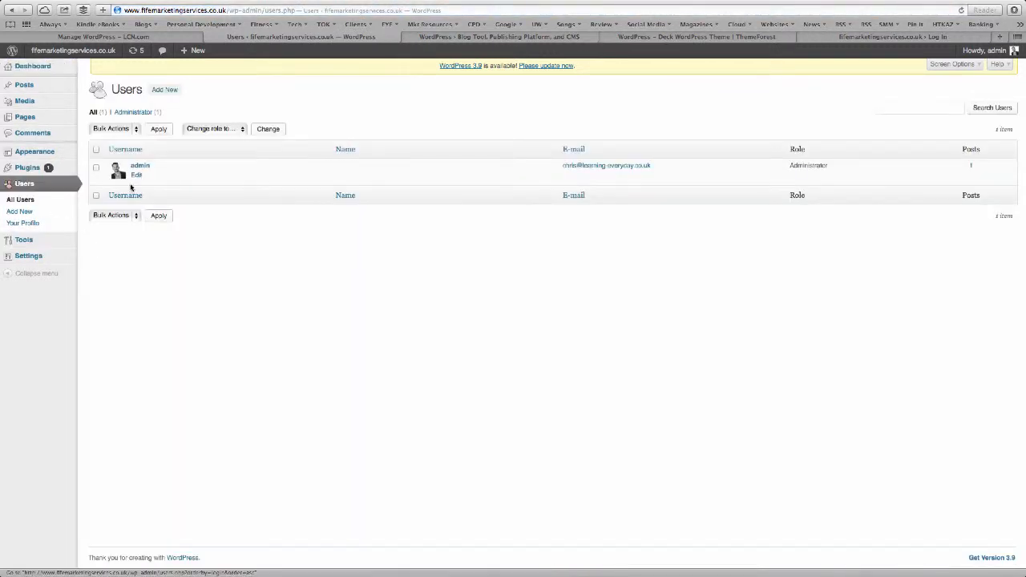
{"action": "left_click", "coordinate": [142, 174]}
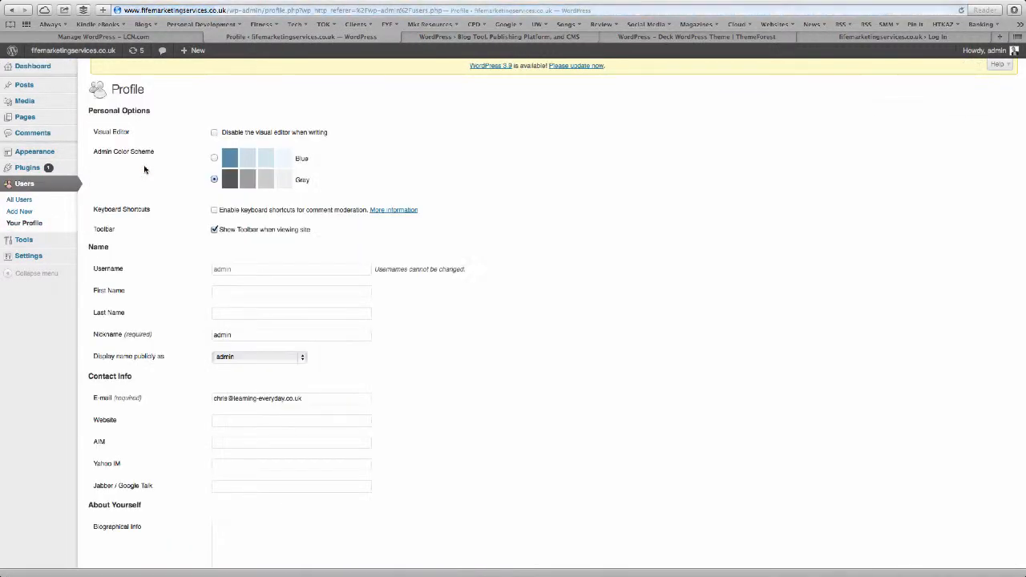
{"action": "scroll", "coordinate": [286, 304], "scroll_direction": "down", "scroll_amount": 5}
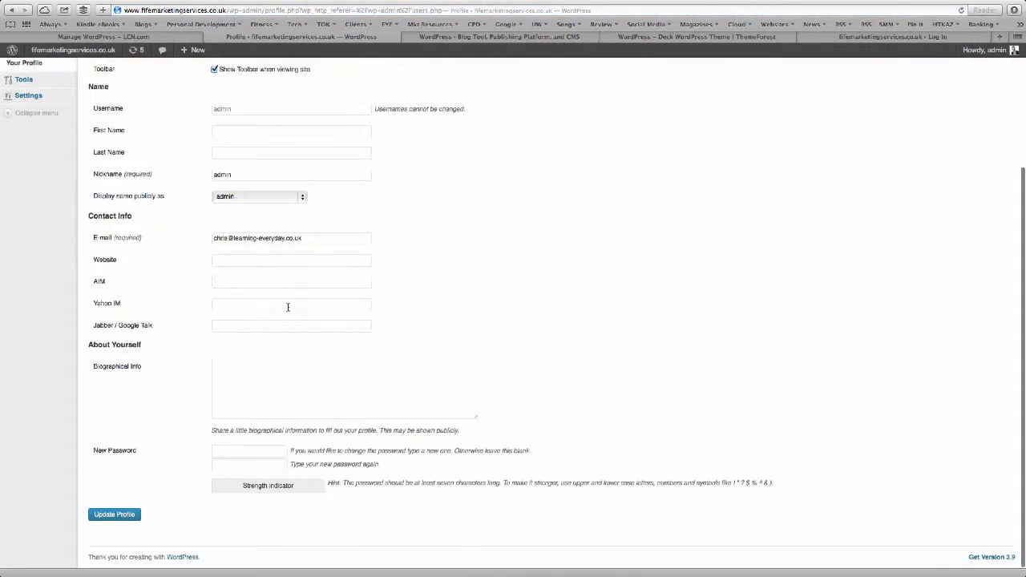
{"action": "left_click", "coordinate": [241, 451]}
{"action": "type", "text": "•••••••••••"}
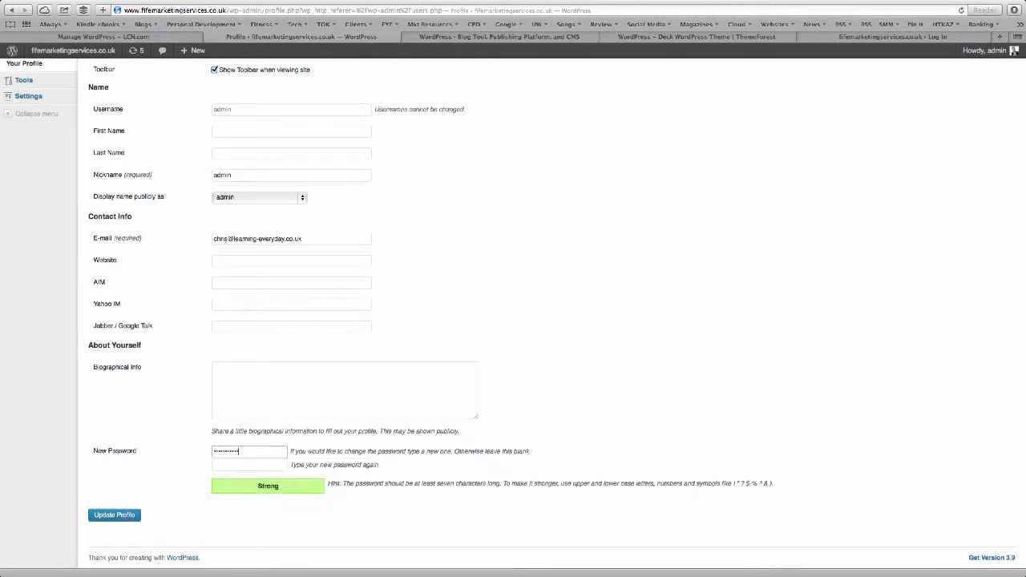
{"action": "key", "text": "Tab"}
{"action": "type", "text": "•••••••••••"}
{"action": "left_click", "coordinate": [111, 515]}
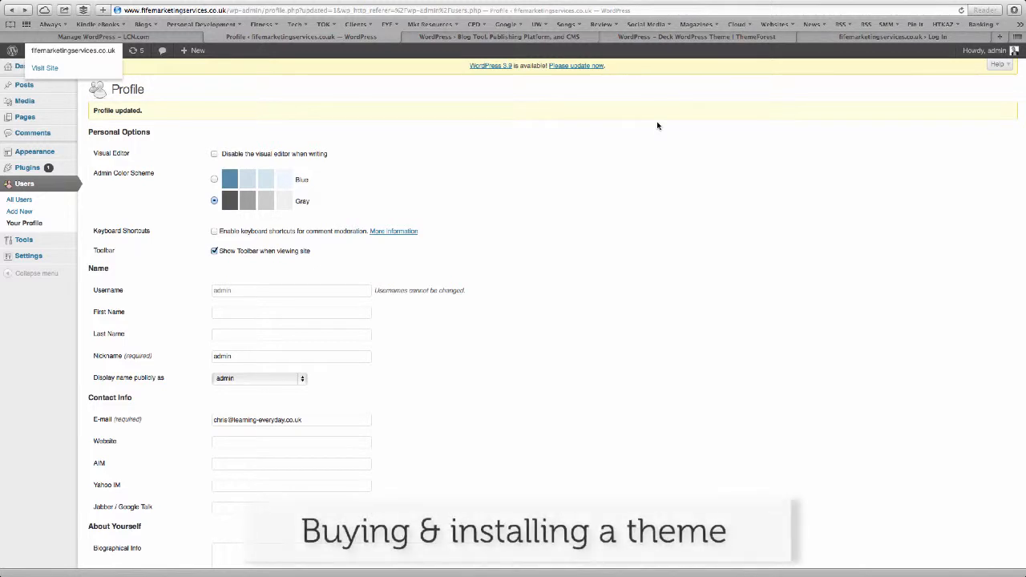
{"action": "left_click", "coordinate": [669, 38]}
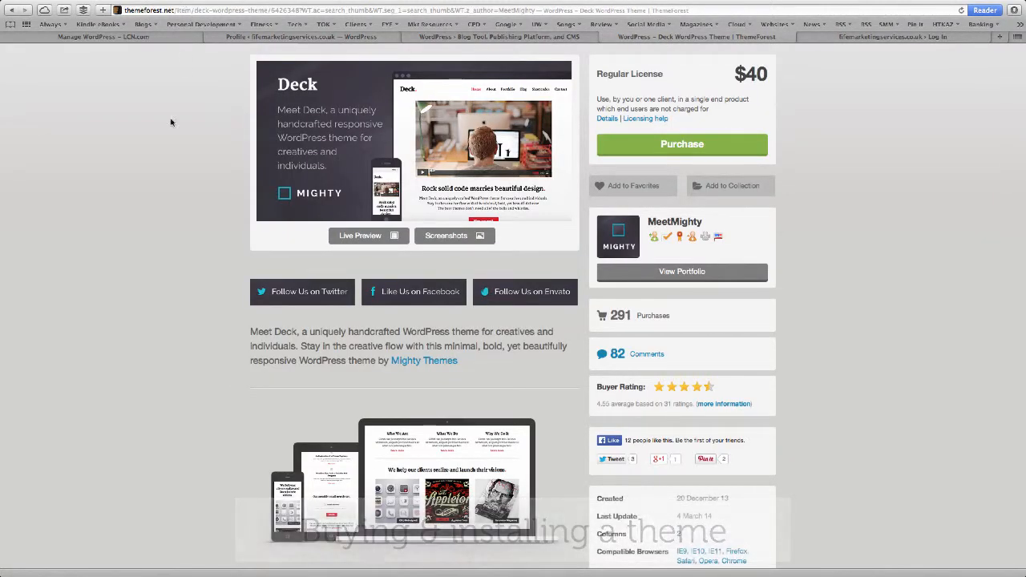
List Corporate WordPress themes sorted by sales, then move on to the Creative themes category.
{"action": "scroll", "coordinate": [158, 217], "scroll_direction": "up", "scroll_amount": 4}
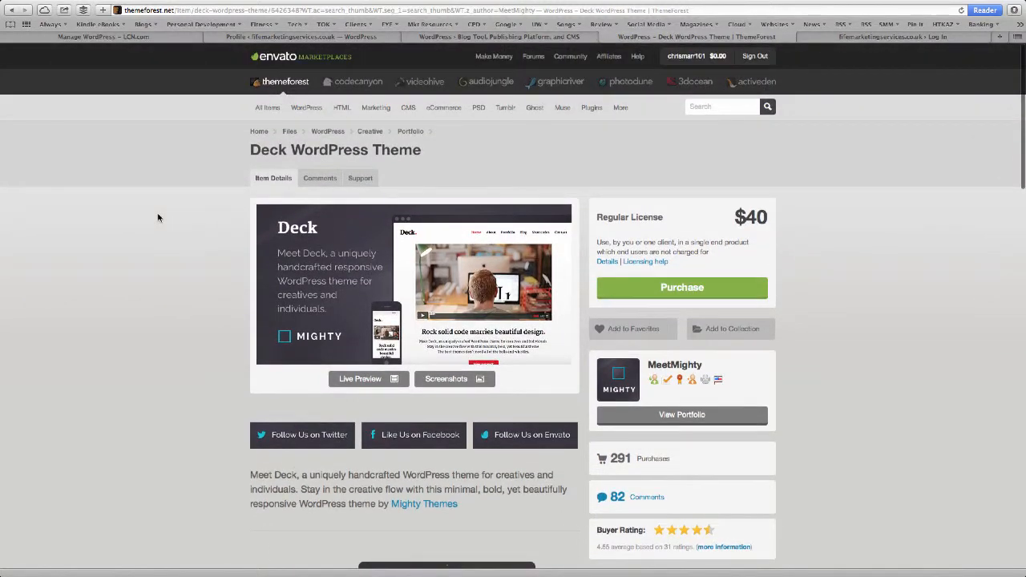
{"action": "mouse_move", "coordinate": [307, 109]}
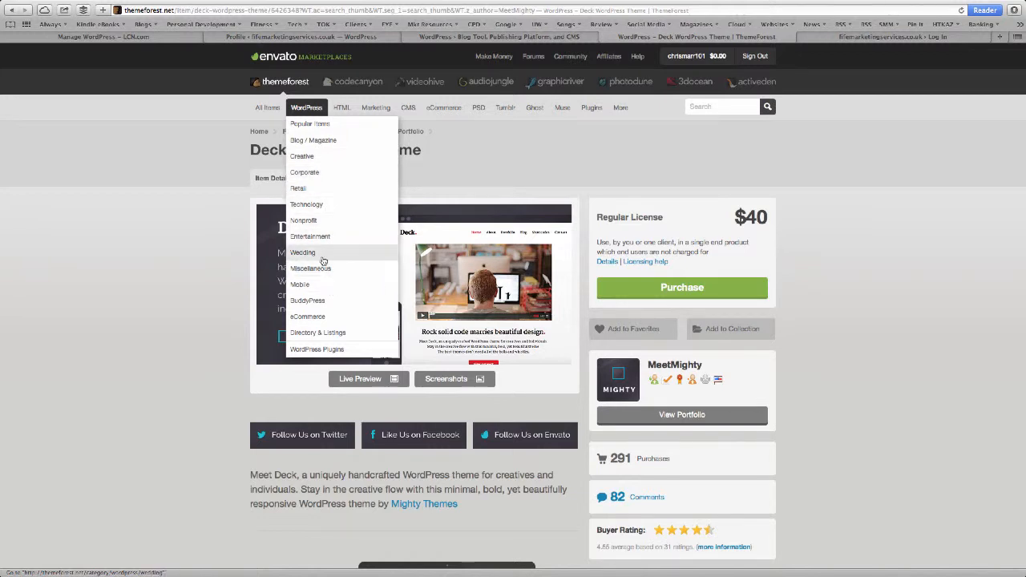
{"action": "left_click", "coordinate": [320, 171]}
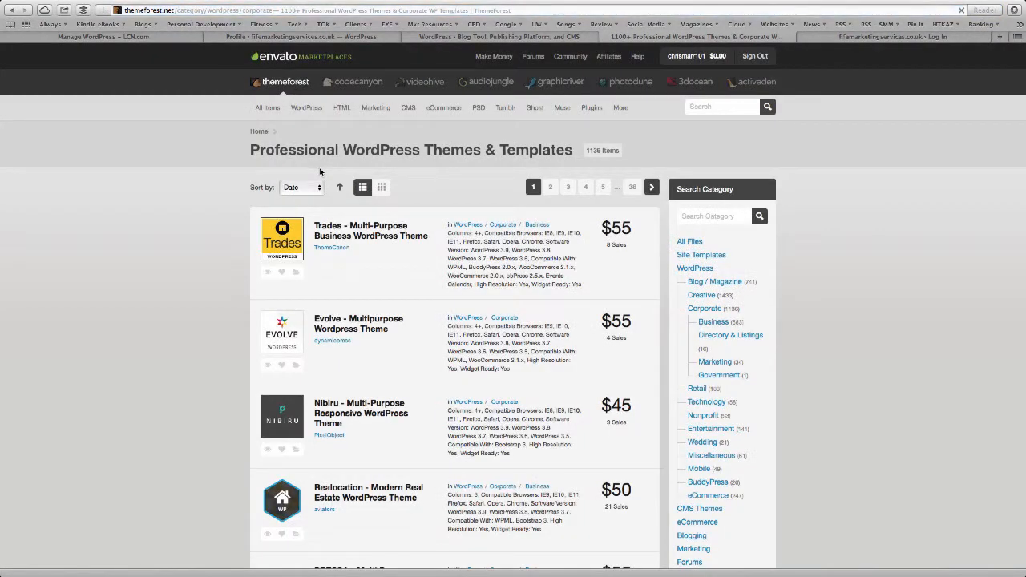
{"action": "left_click", "coordinate": [301, 189]}
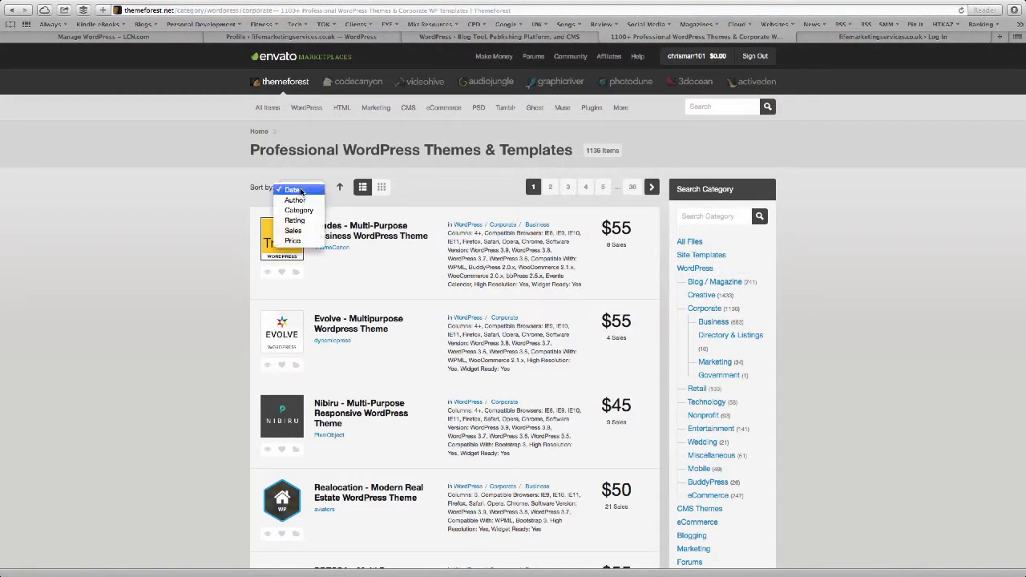
{"action": "left_click", "coordinate": [310, 231]}
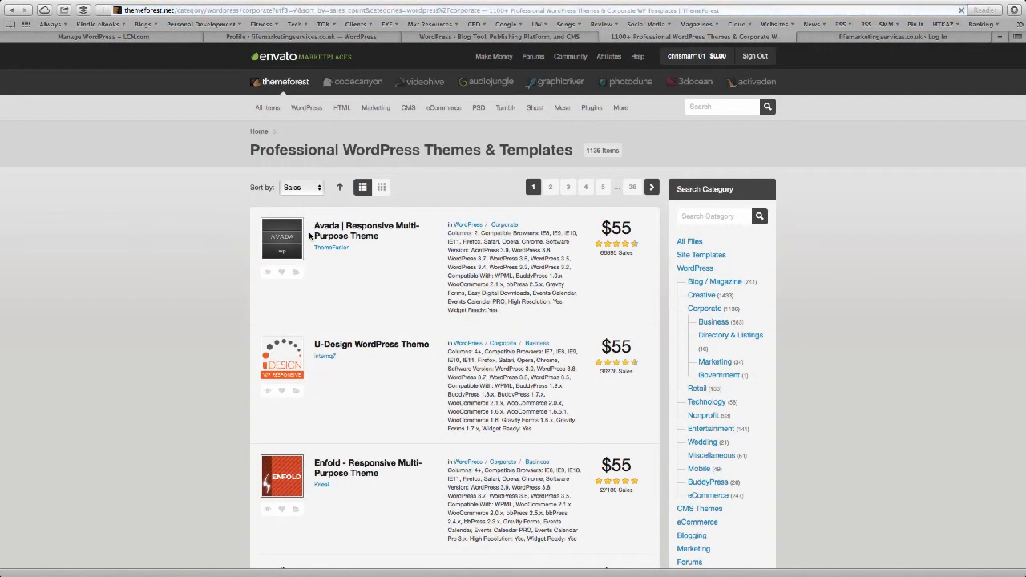
{"action": "scroll", "coordinate": [373, 245], "scroll_direction": "down", "scroll_amount": 1}
{"action": "mouse_move", "coordinate": [288, 224]}
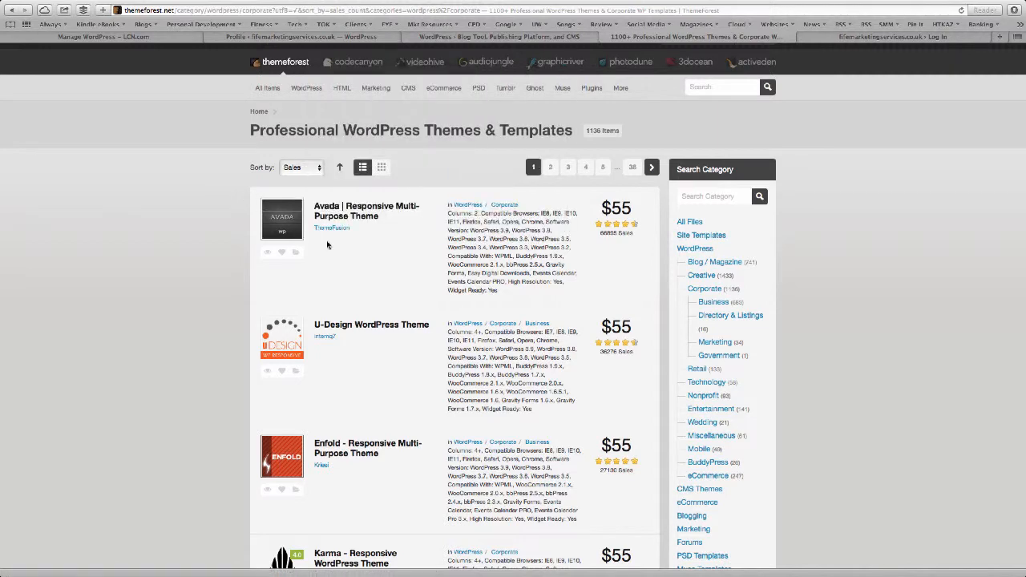
{"action": "scroll", "coordinate": [349, 385], "scroll_direction": "down", "scroll_amount": 3}
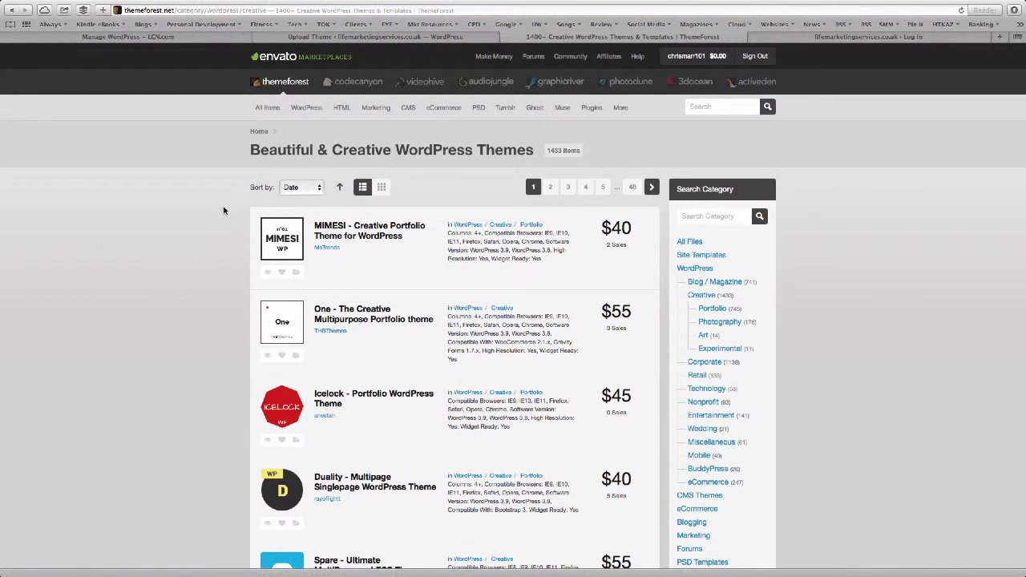
Sort the Creative theme list by Sales and open the top result, Salient.
{"action": "left_click", "coordinate": [307, 192]}
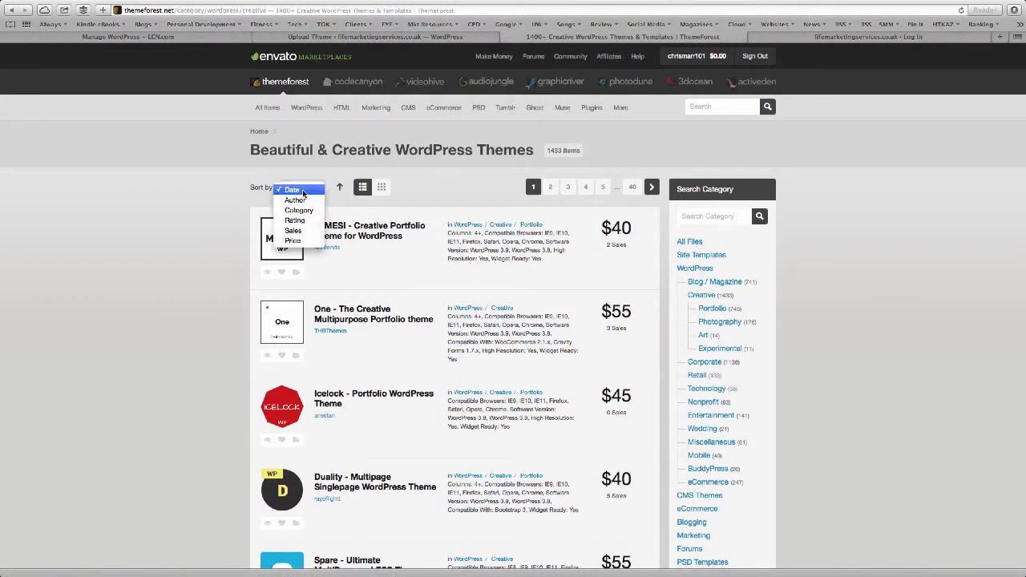
{"action": "left_click", "coordinate": [293, 231]}
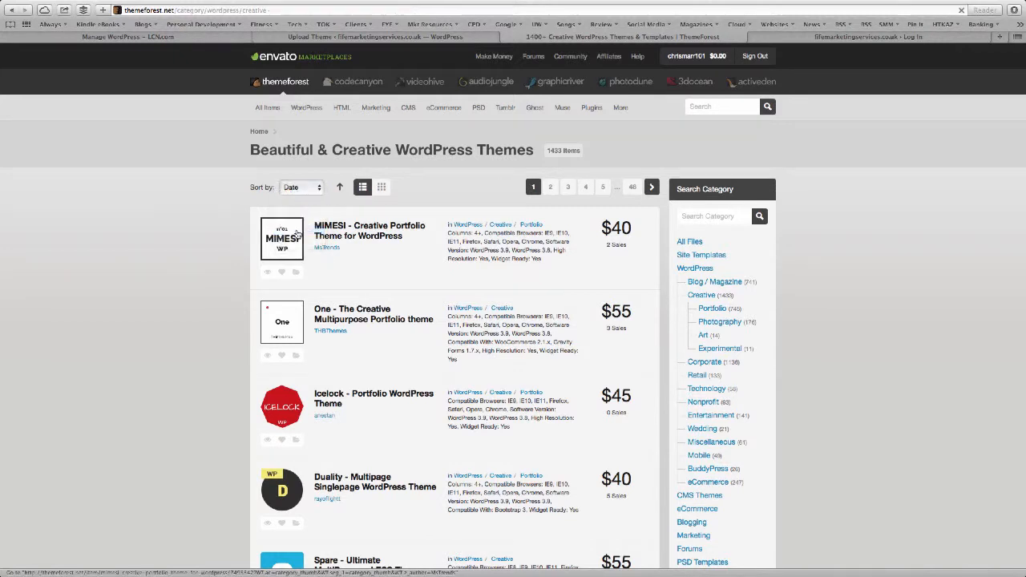
{"action": "left_click", "coordinate": [310, 193]}
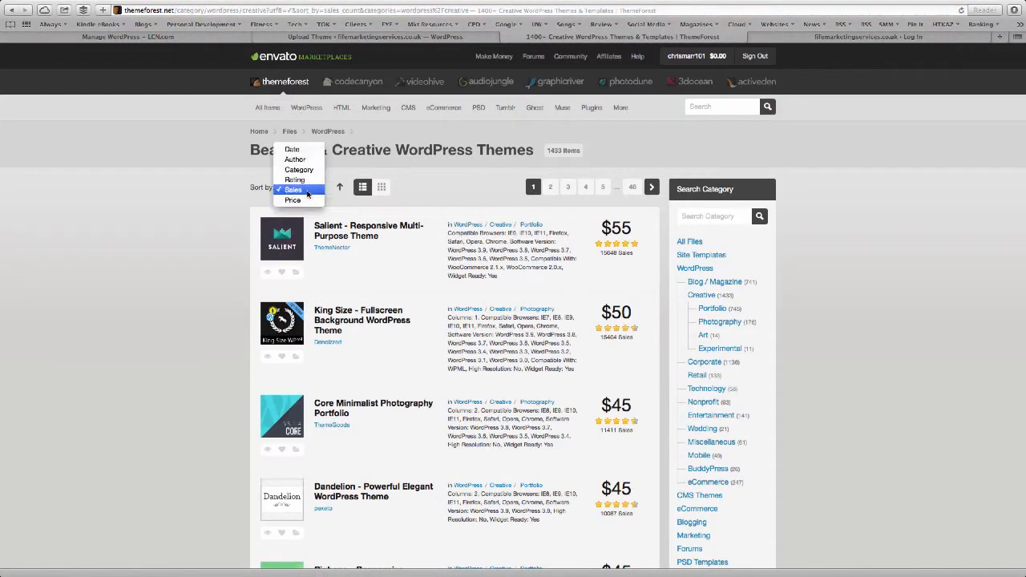
{"action": "left_click", "coordinate": [192, 240]}
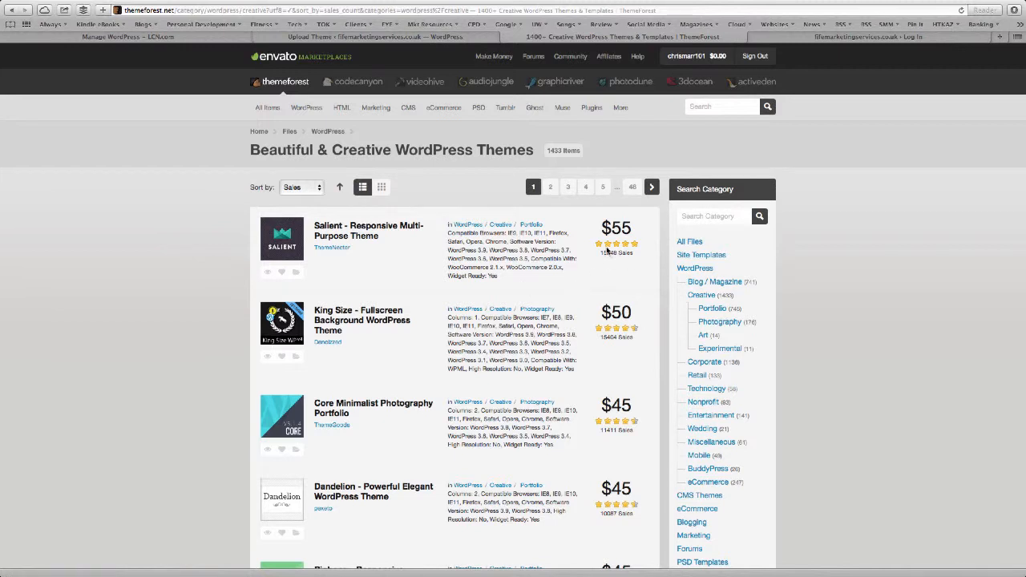
{"action": "mouse_move", "coordinate": [276, 234]}
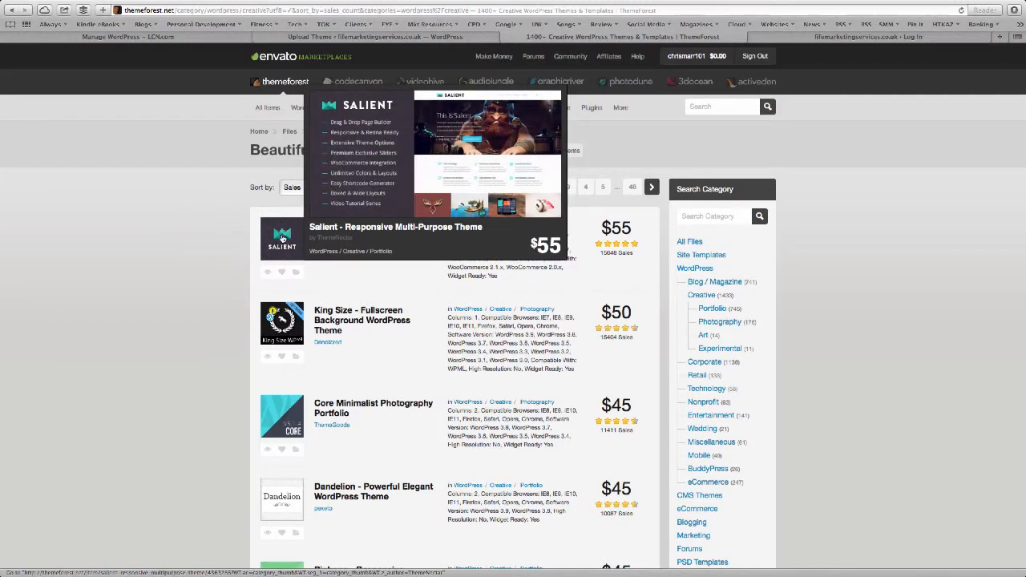
{"action": "left_click", "coordinate": [281, 244]}
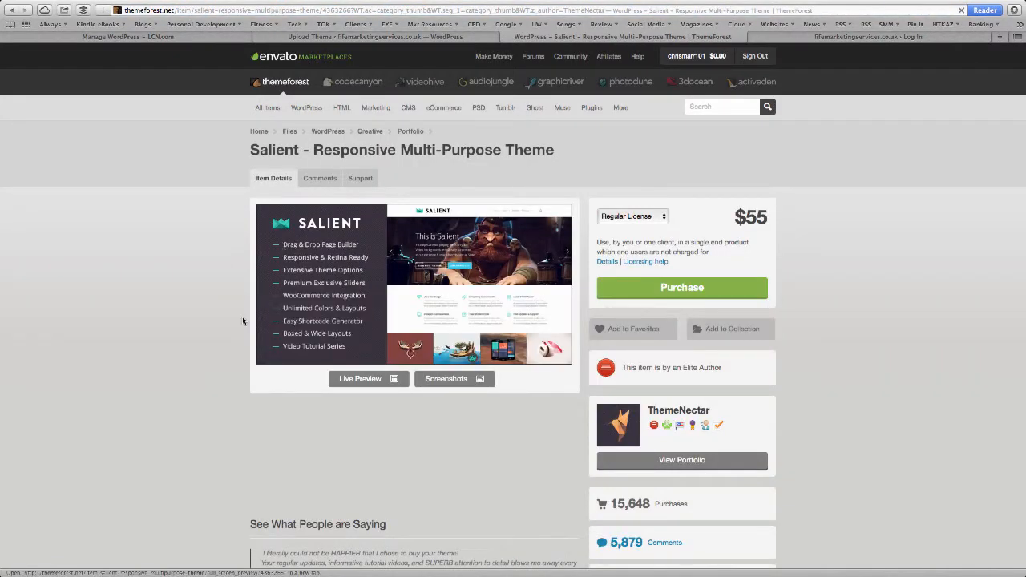
Scroll the Salient item page, view its 'This Is Salient' live demo, then return to the item page.
{"action": "scroll", "coordinate": [243, 320], "scroll_direction": "down", "scroll_amount": 3}
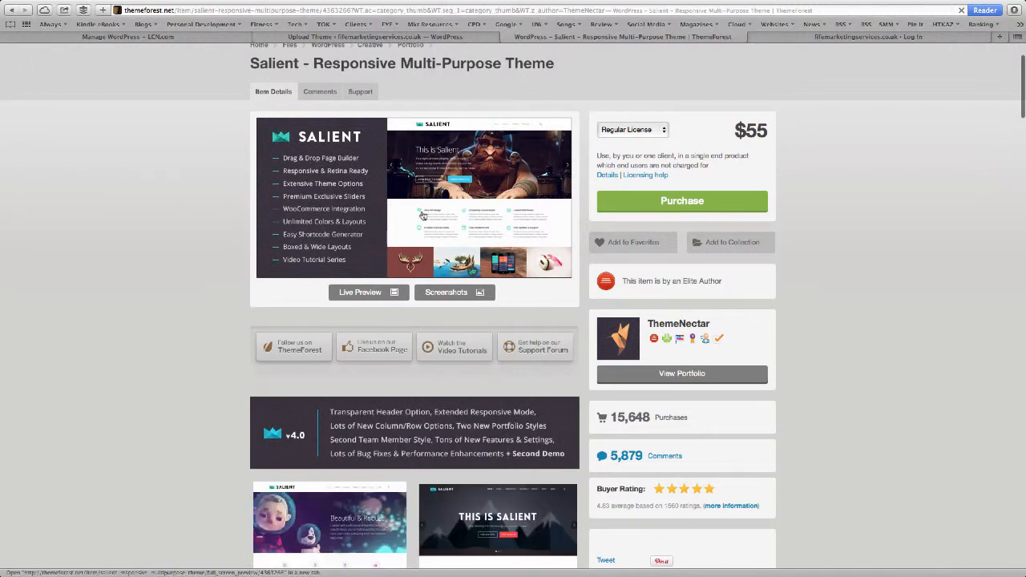
{"action": "scroll", "coordinate": [740, 385], "scroll_direction": "down", "scroll_amount": 2}
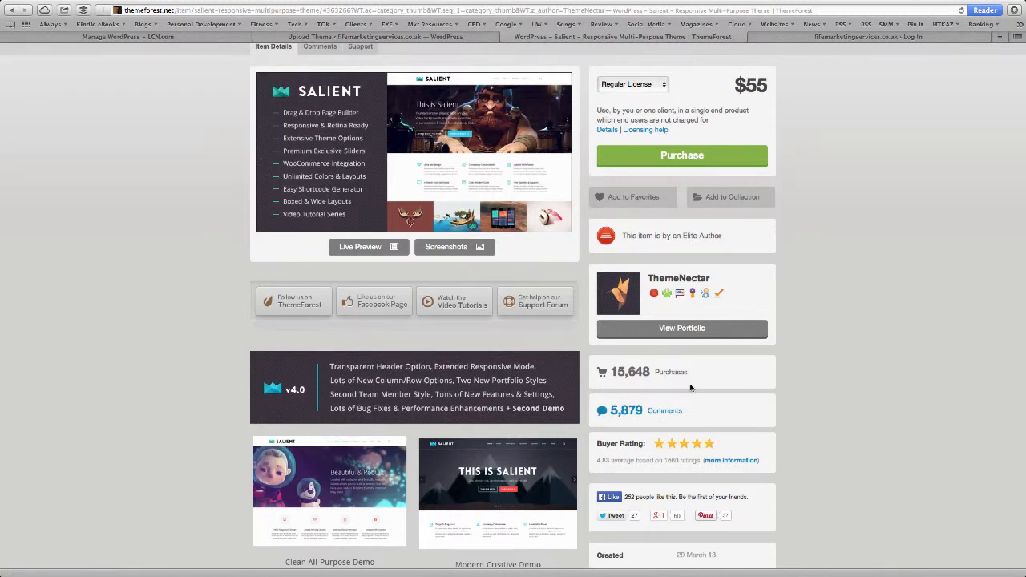
{"action": "scroll", "coordinate": [858, 302], "scroll_direction": "down", "scroll_amount": 4}
{"action": "scroll", "coordinate": [858, 302], "scroll_direction": "up", "scroll_amount": 4}
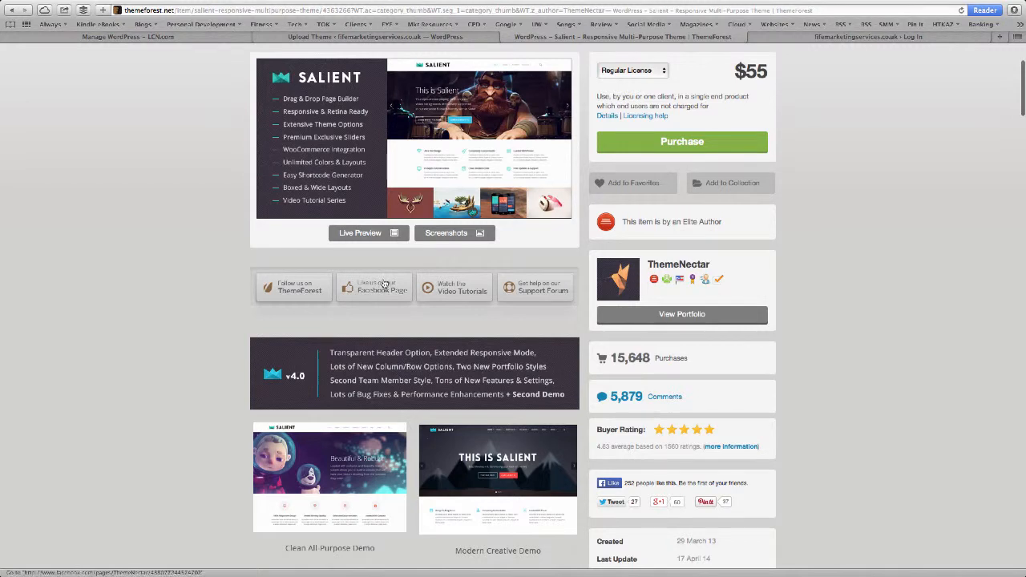
{"action": "left_click", "coordinate": [383, 232]}
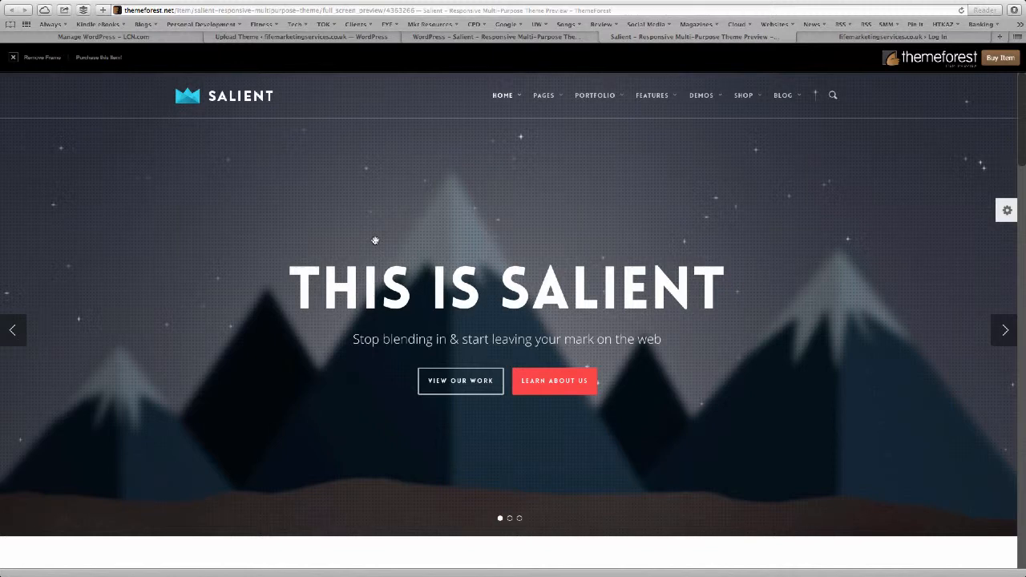
{"action": "left_click", "coordinate": [505, 39]}
{"action": "scroll", "coordinate": [155, 143], "scroll_direction": "up", "scroll_amount": 3}
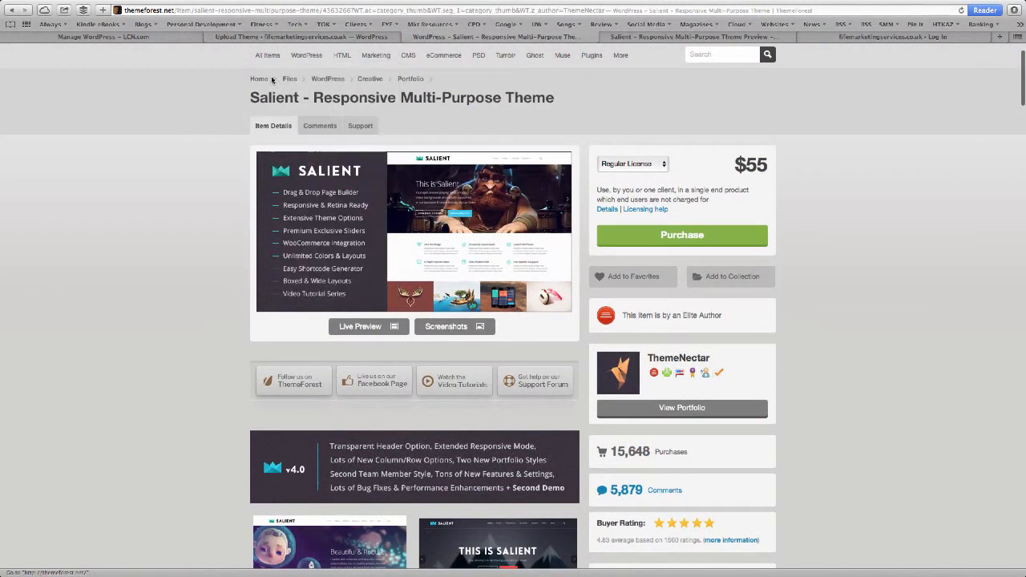
Go back to the WordPress themes category and browse the listing to the $40 Deck WordPress Theme.
{"action": "left_click", "coordinate": [327, 80]}
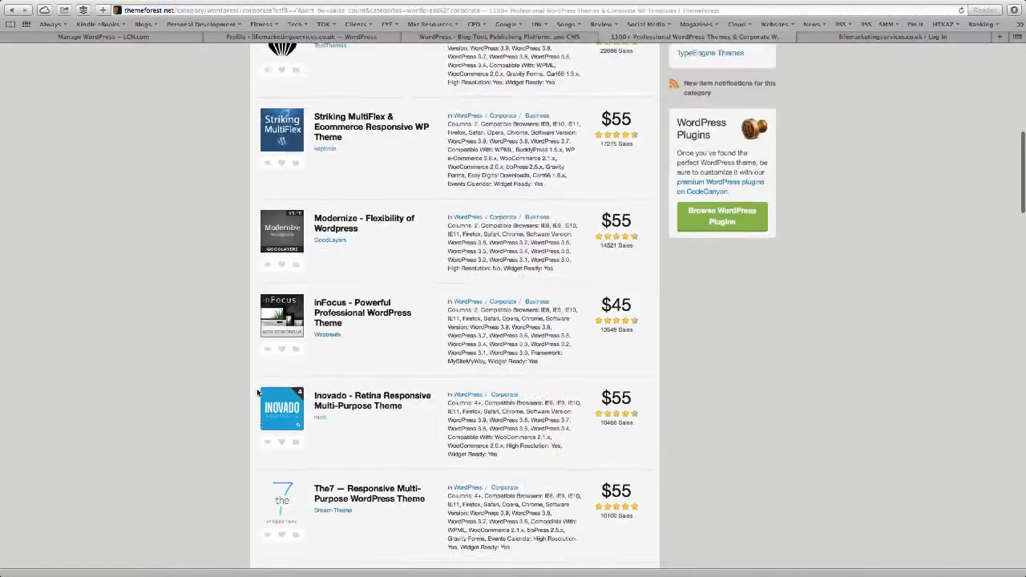
{"action": "scroll", "coordinate": [258, 392], "scroll_direction": "down", "scroll_amount": 5}
{"action": "scroll", "coordinate": [259, 393], "scroll_direction": "down", "scroll_amount": 2}
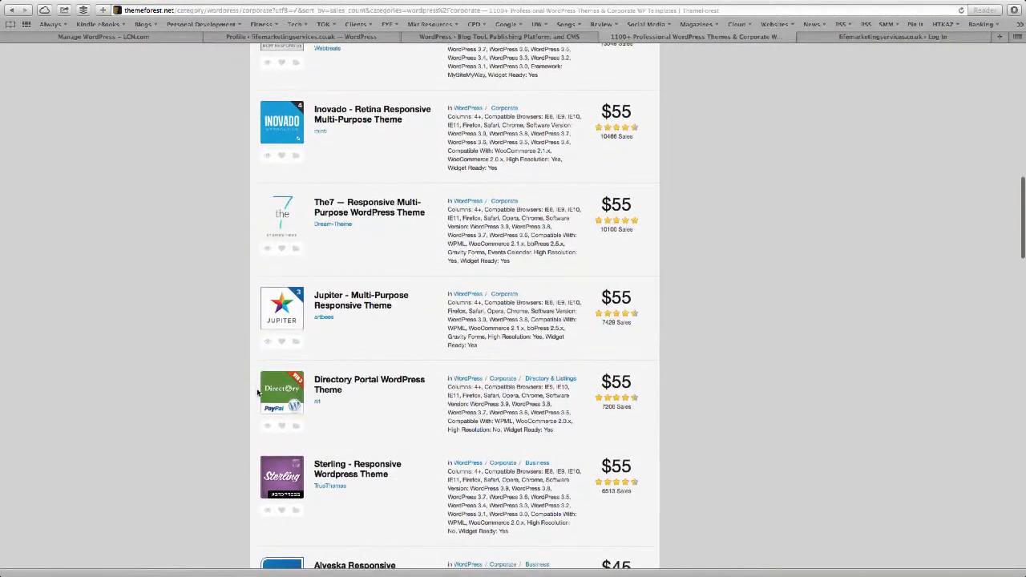
{"action": "scroll", "coordinate": [259, 393], "scroll_direction": "up", "scroll_amount": 12}
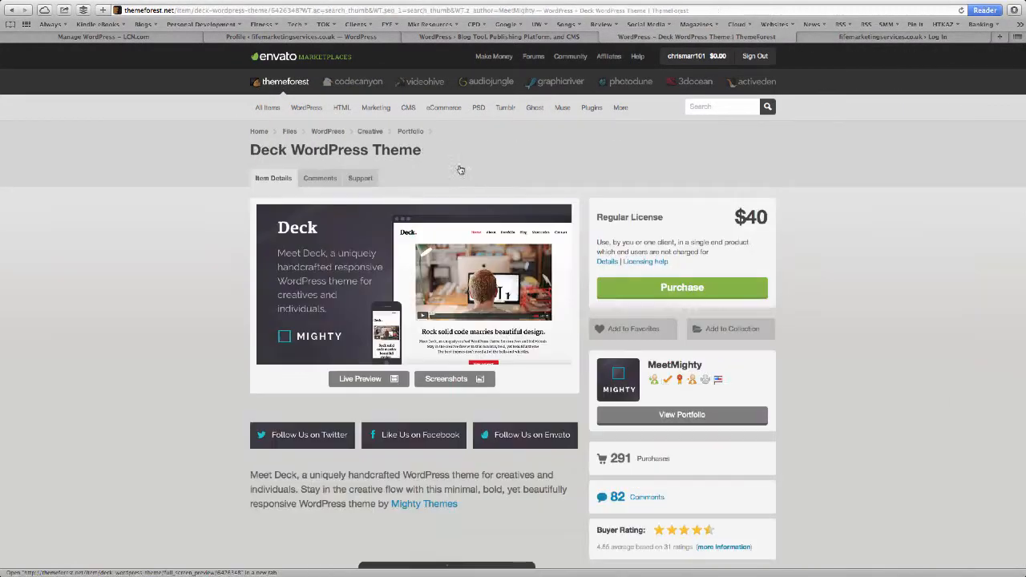
{"action": "scroll", "coordinate": [222, 310], "scroll_direction": "down", "scroll_amount": 3}
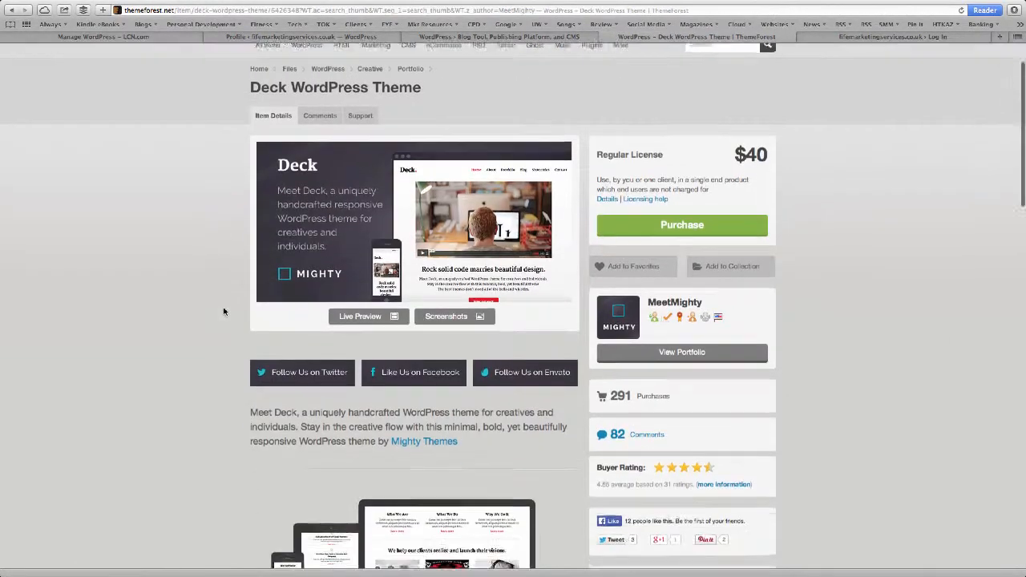
{"action": "scroll", "coordinate": [226, 311], "scroll_direction": "up", "scroll_amount": 1}
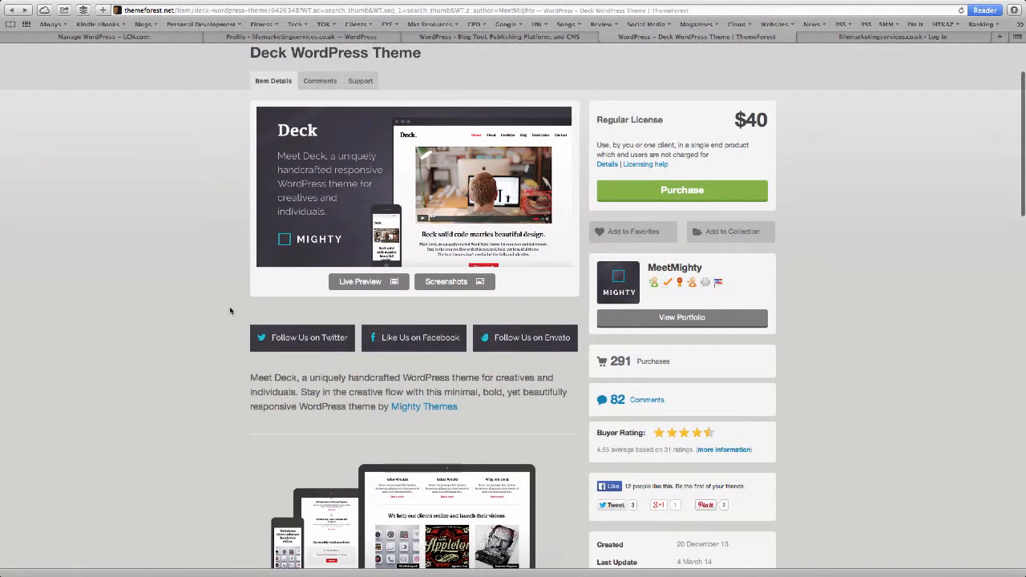
{"action": "scroll", "coordinate": [646, 167], "scroll_direction": "up", "scroll_amount": 4}
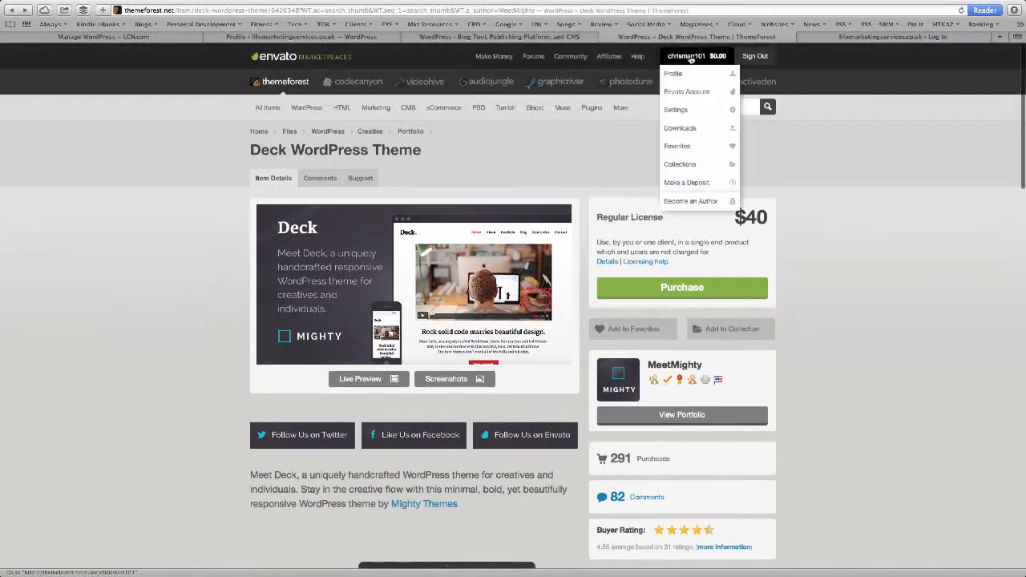
Buy the Deck WordPress Theme for $42.00 with PayPal, logging in and confirming payment.
{"action": "left_click", "coordinate": [686, 288]}
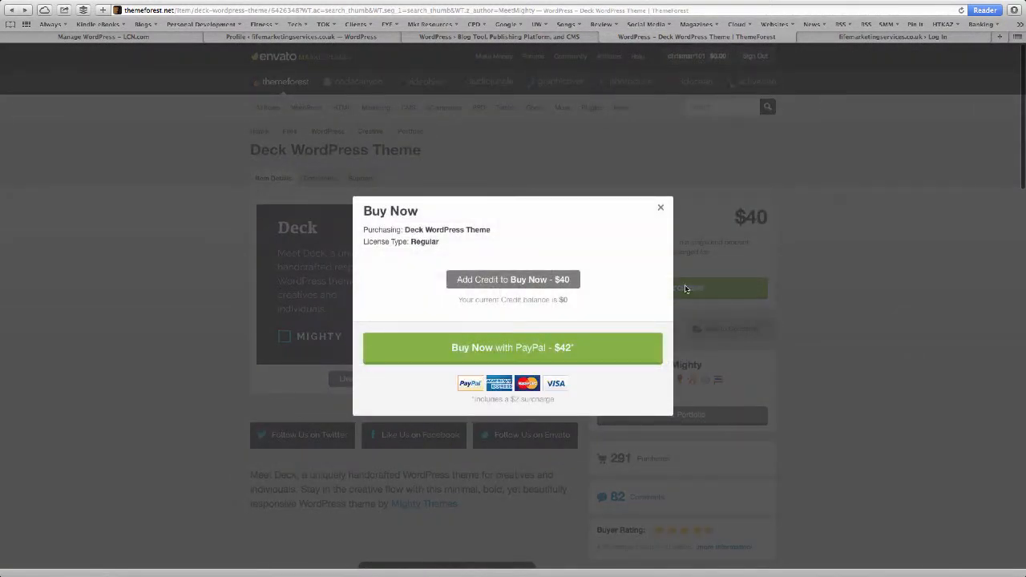
{"action": "left_click", "coordinate": [553, 347]}
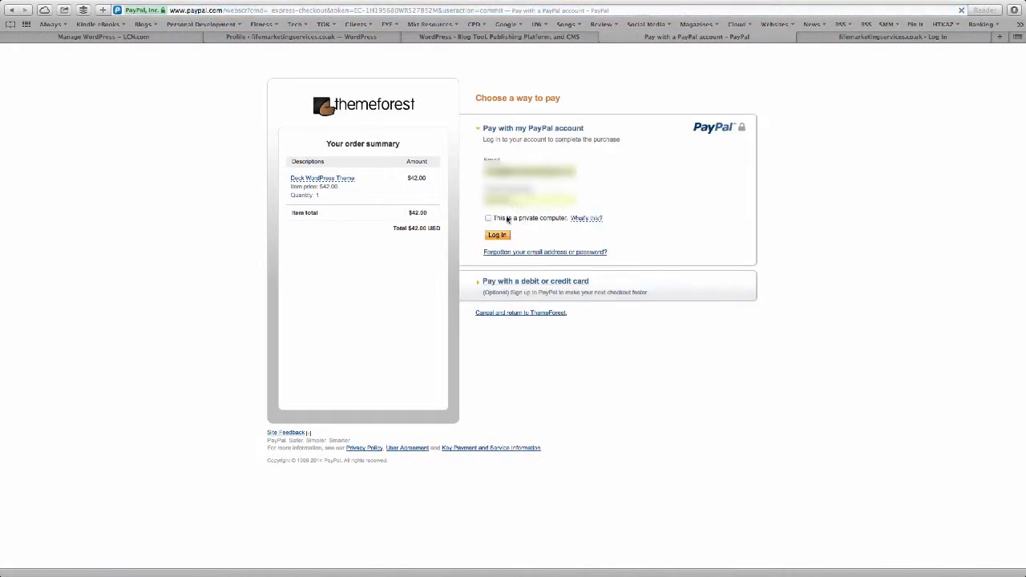
{"action": "left_click", "coordinate": [497, 236]}
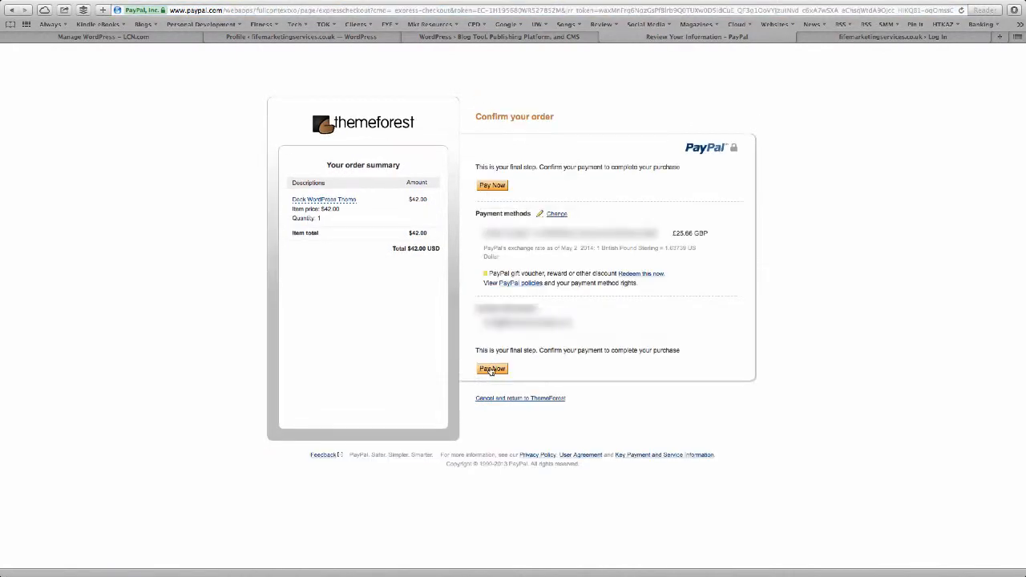
{"action": "left_click", "coordinate": [492, 369]}
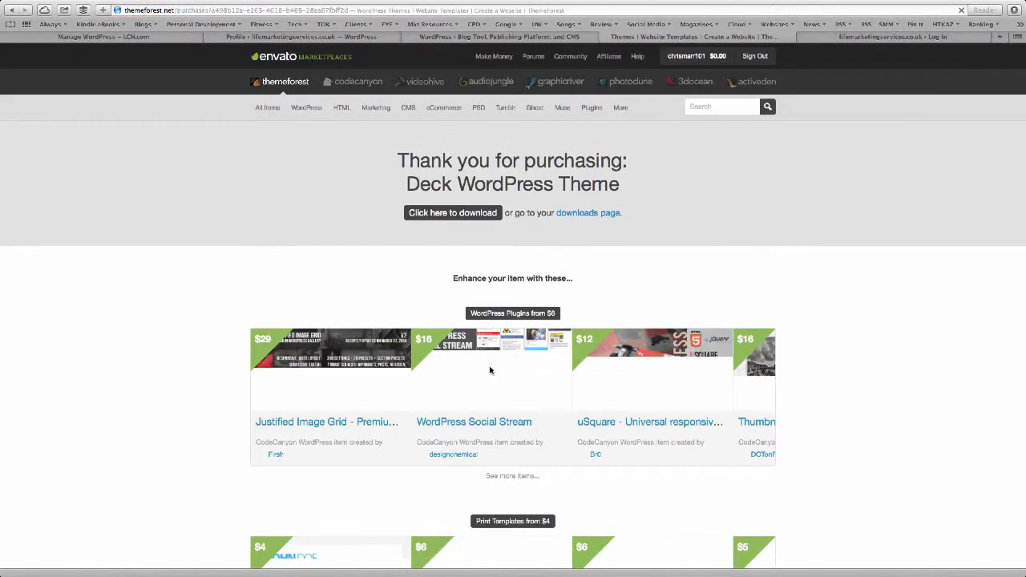
From the account's Downloads page, get Deck WordPress Theme's All files & documentation.
{"action": "mouse_move", "coordinate": [686, 57]}
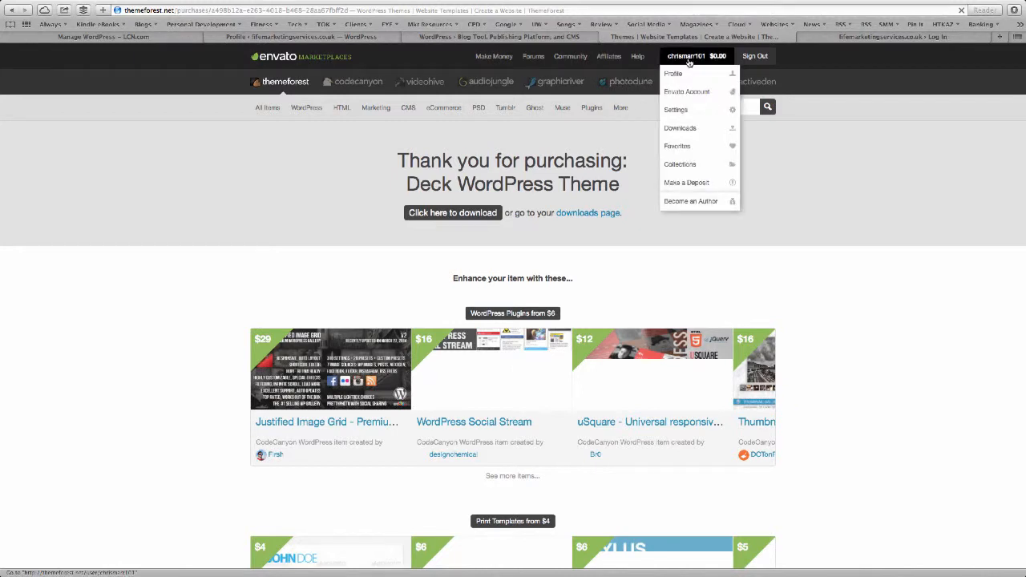
{"action": "left_click", "coordinate": [679, 129]}
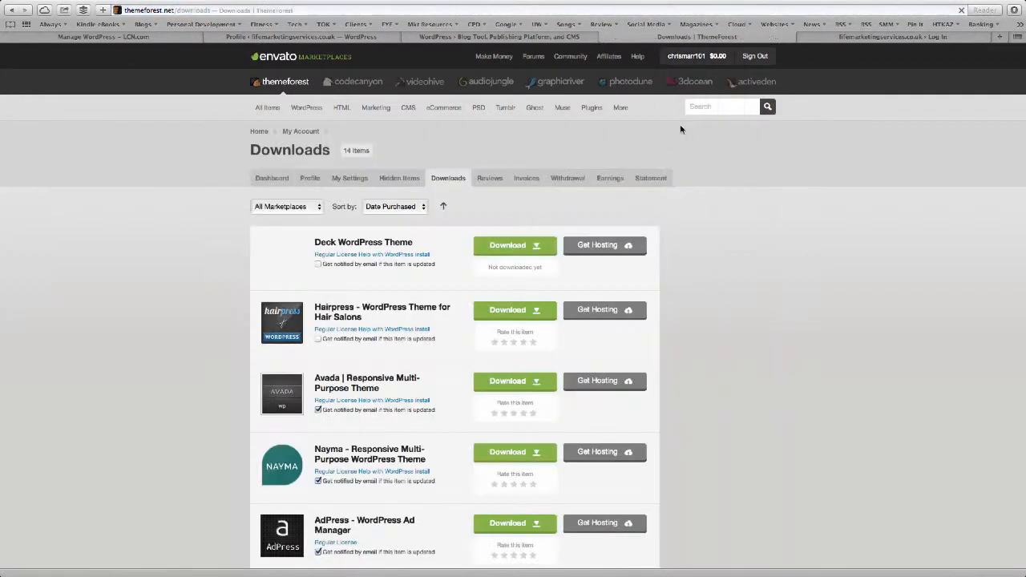
{"action": "left_click", "coordinate": [520, 250]}
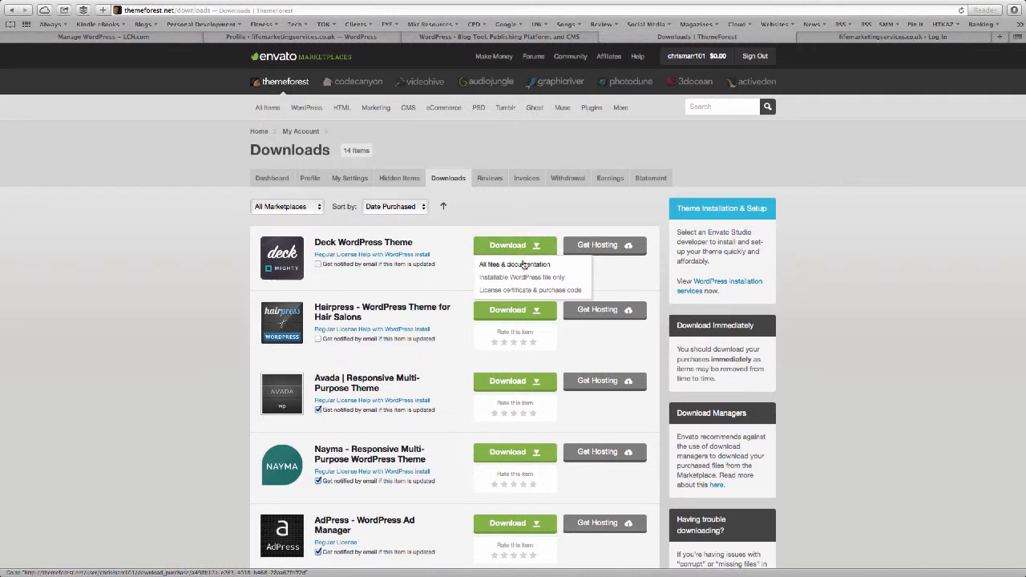
{"action": "left_click", "coordinate": [522, 264]}
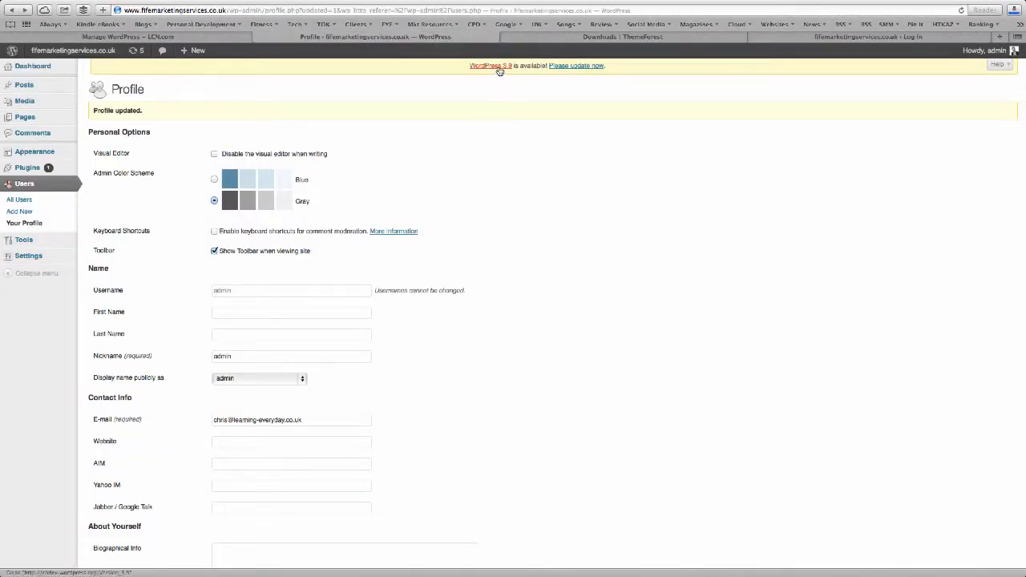
Update WordPress core to version 3.9 from the admin update notice.
{"action": "left_click", "coordinate": [587, 67]}
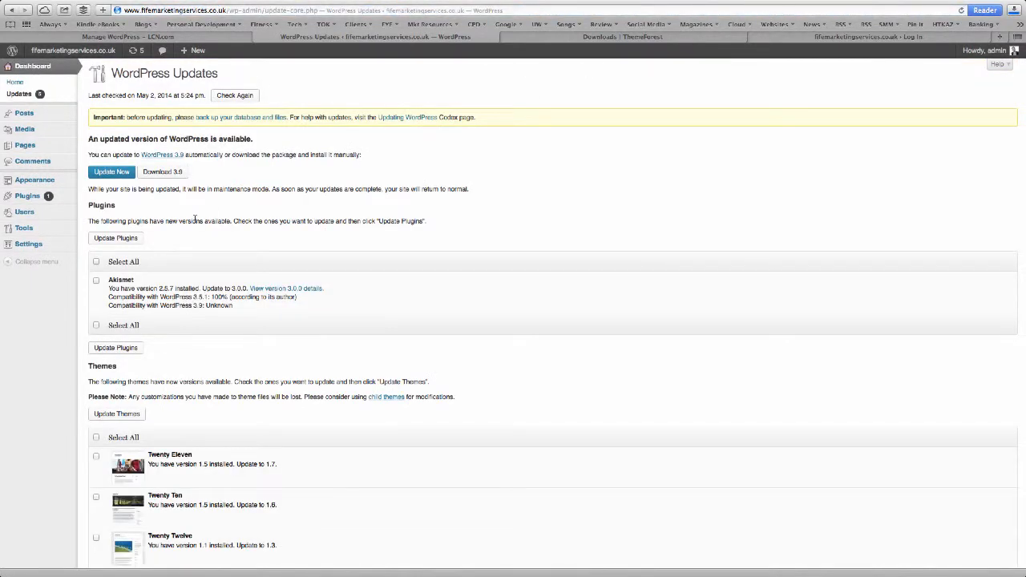
{"action": "left_click", "coordinate": [111, 173]}
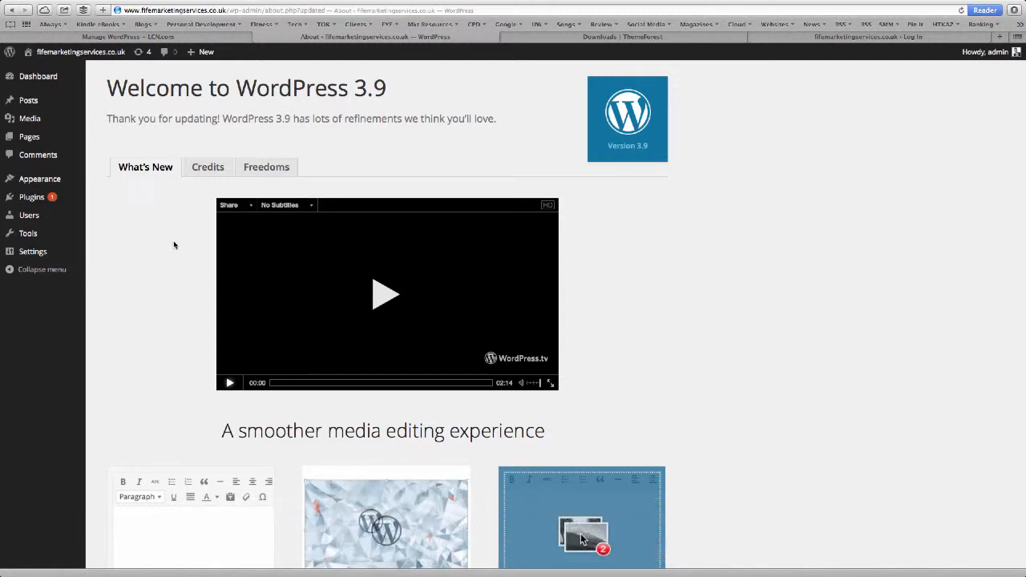
Go to Appearance > Themes > Add New > Upload and browse for a theme zip file.
{"action": "mouse_move", "coordinate": [65, 179]}
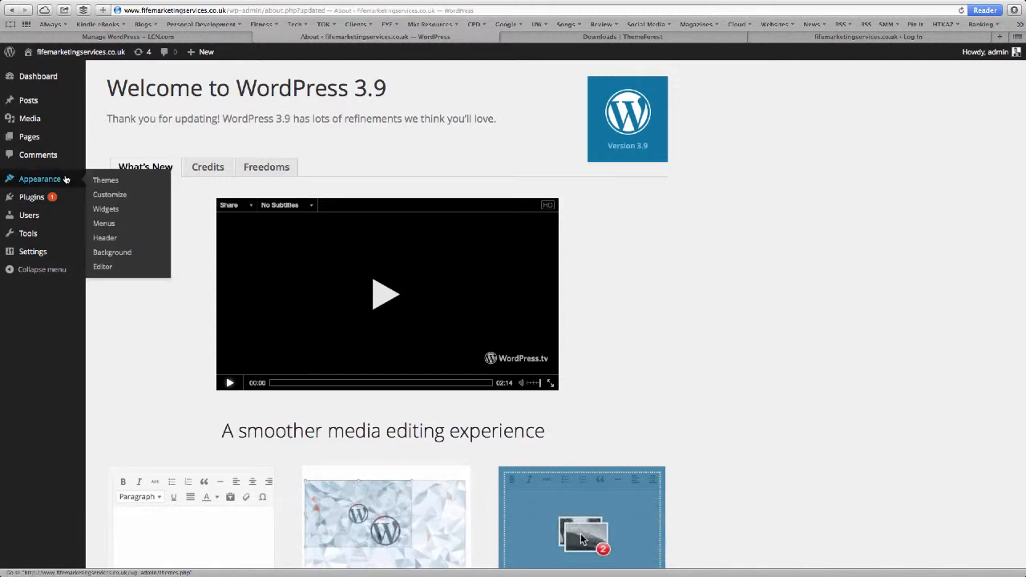
{"action": "left_click", "coordinate": [107, 181]}
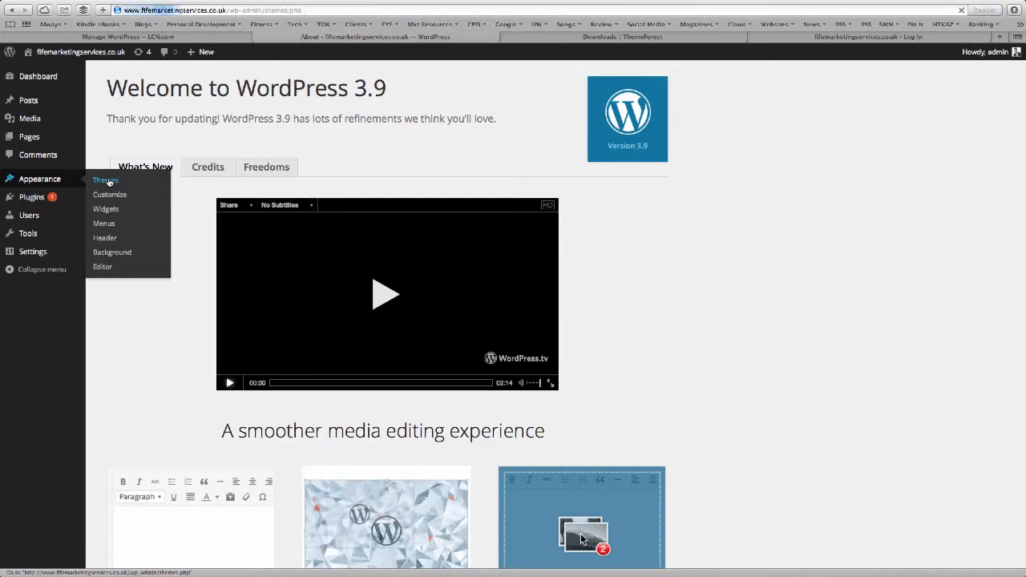
{"action": "left_click", "coordinate": [200, 82]}
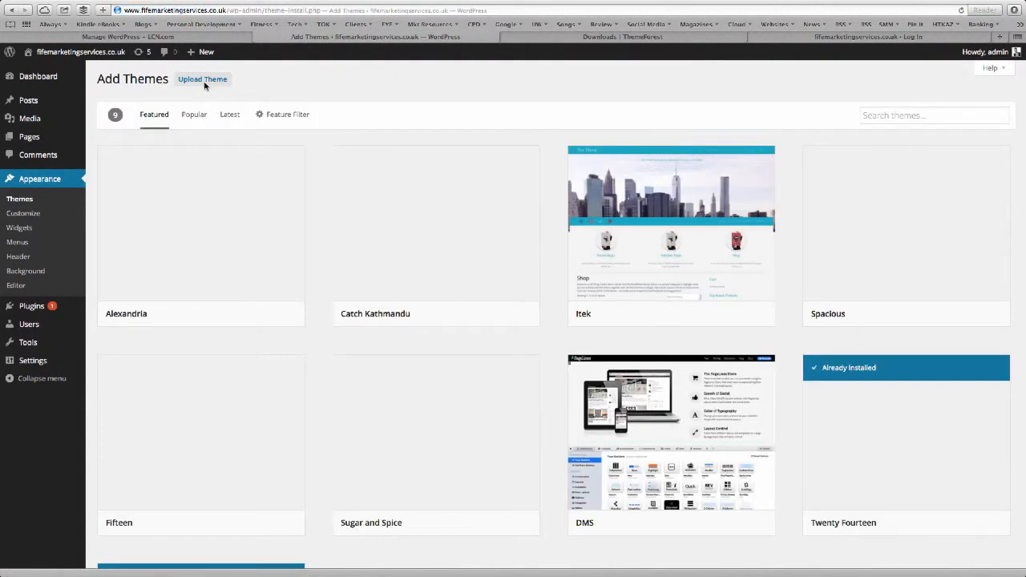
{"action": "left_click", "coordinate": [204, 82]}
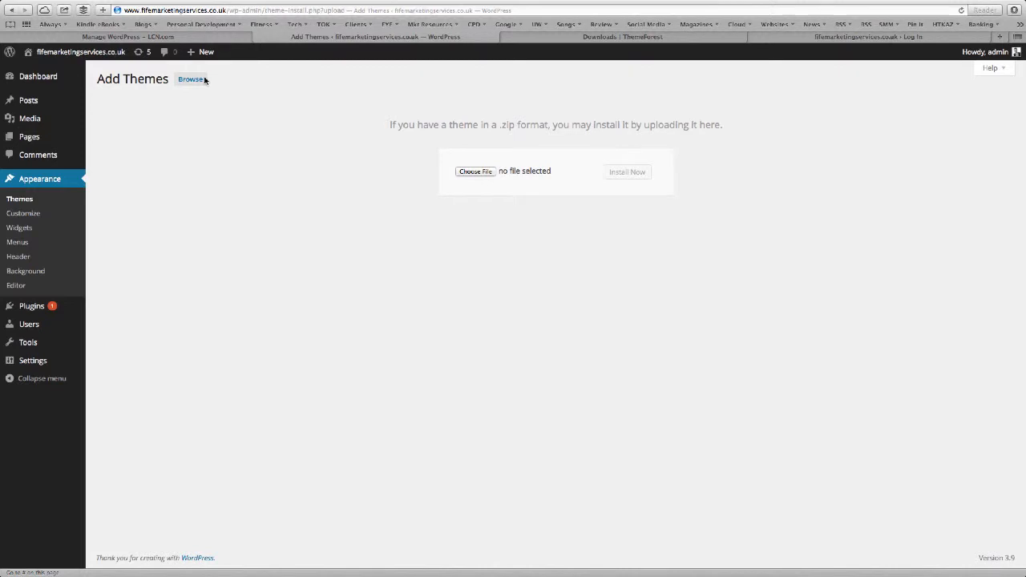
{"action": "left_click", "coordinate": [475, 171]}
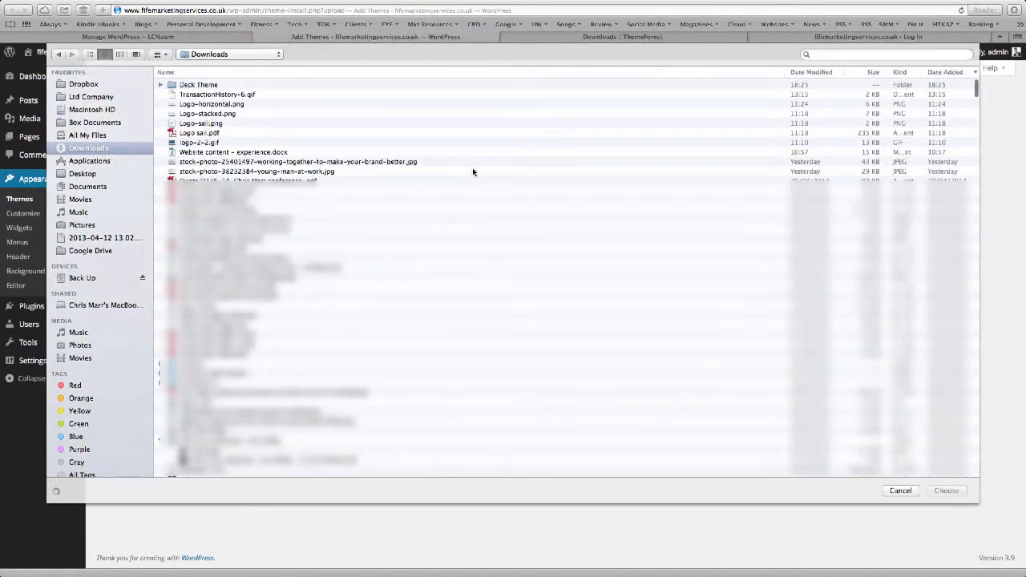
Pick deck.zip from Deck Theme > WordPress Files > Theme Files and install it.
{"action": "left_click", "coordinate": [160, 85]}
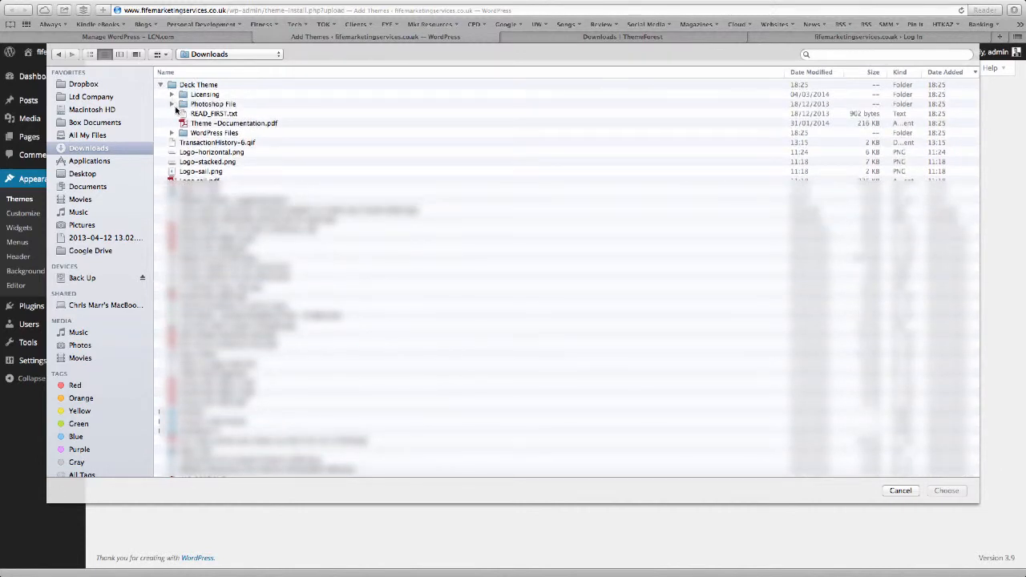
{"action": "left_click", "coordinate": [172, 133]}
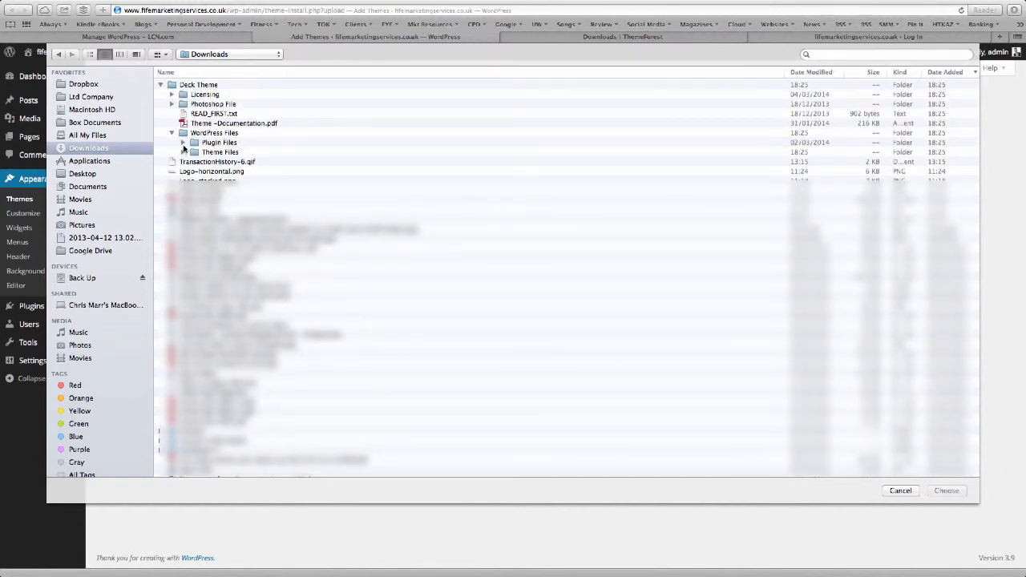
{"action": "left_click", "coordinate": [183, 152]}
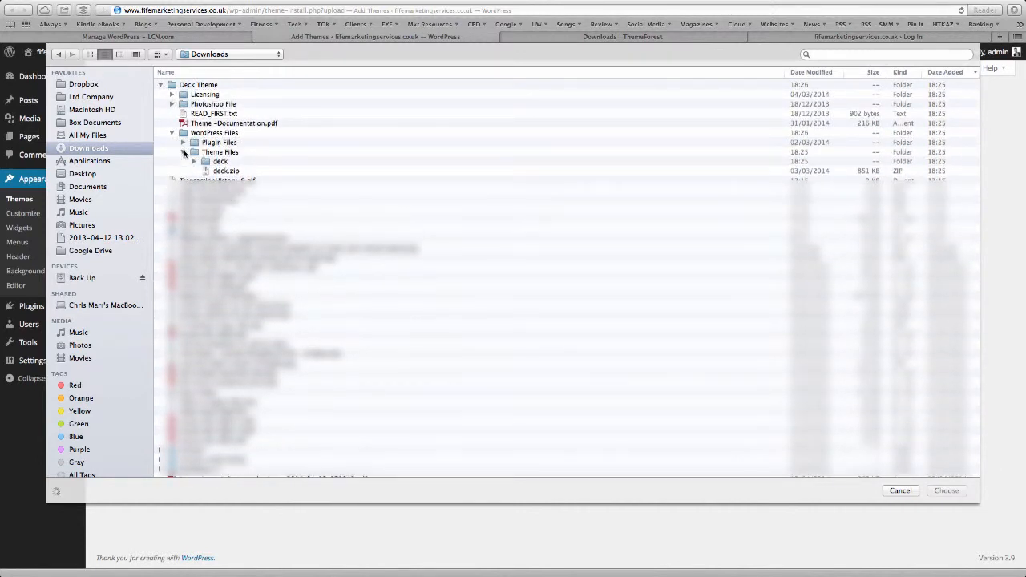
{"action": "left_click", "coordinate": [217, 173]}
{"action": "left_click", "coordinate": [951, 491]}
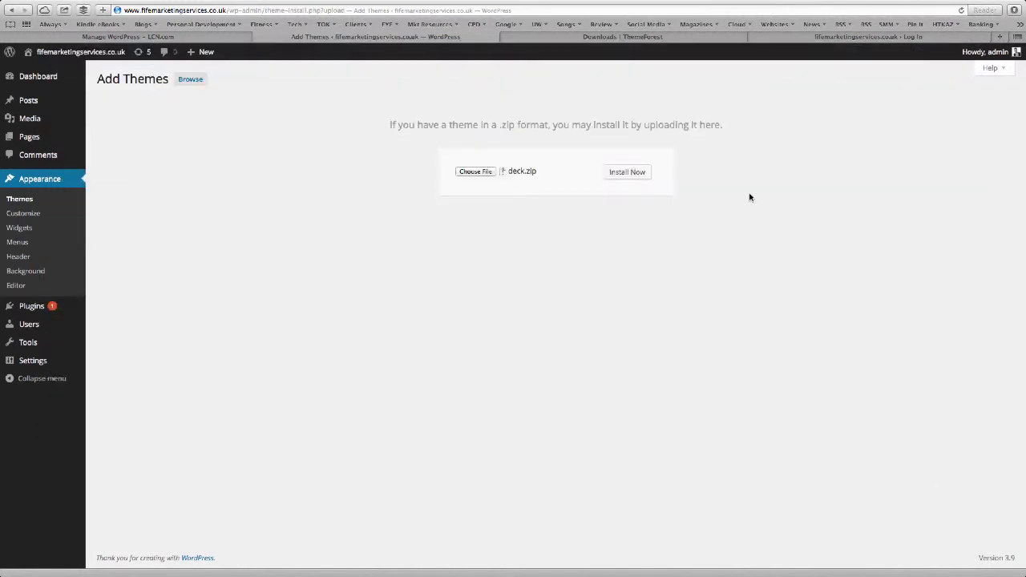
{"action": "left_click", "coordinate": [612, 171]}
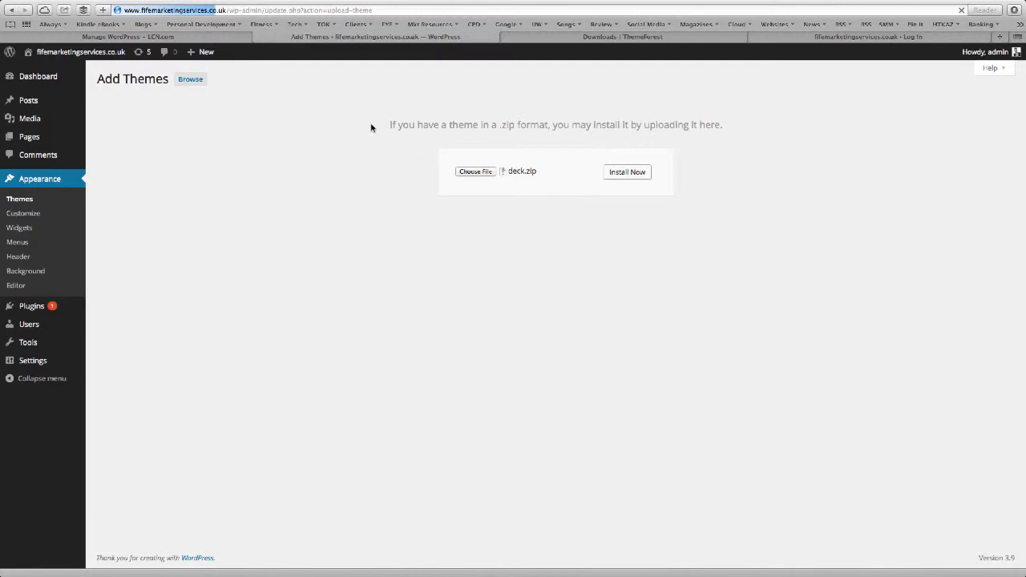
In a new Finder window, expand the Deck Theme folder in Downloads.
{"action": "left_click", "coordinate": [29, 553]}
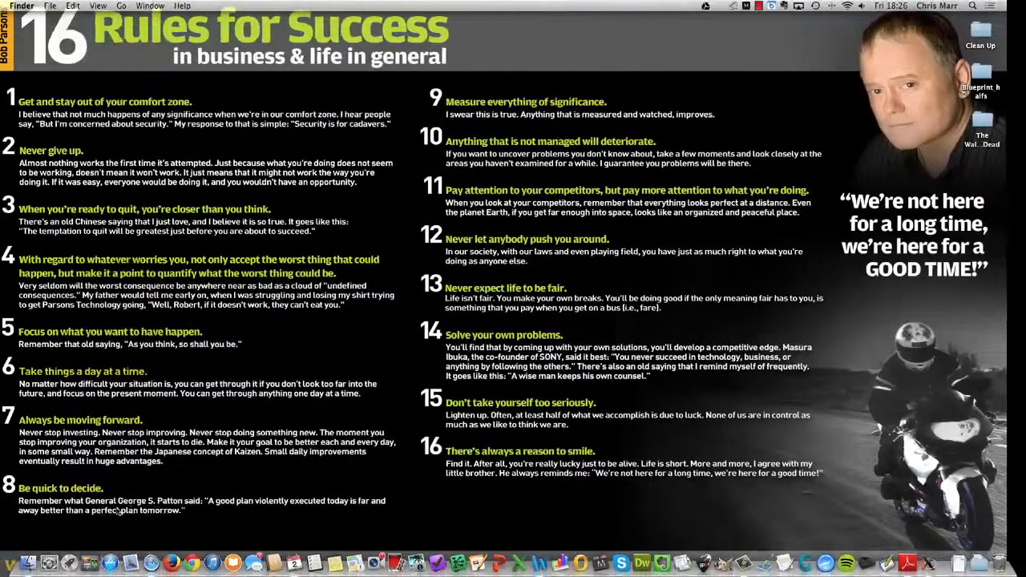
{"action": "left_click", "coordinate": [29, 554]}
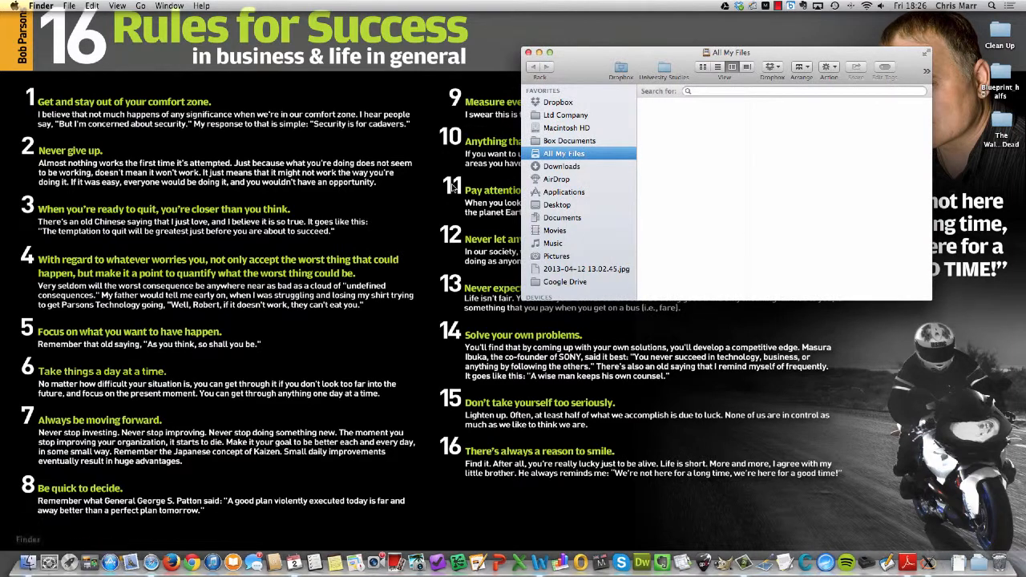
{"action": "left_click", "coordinate": [560, 168]}
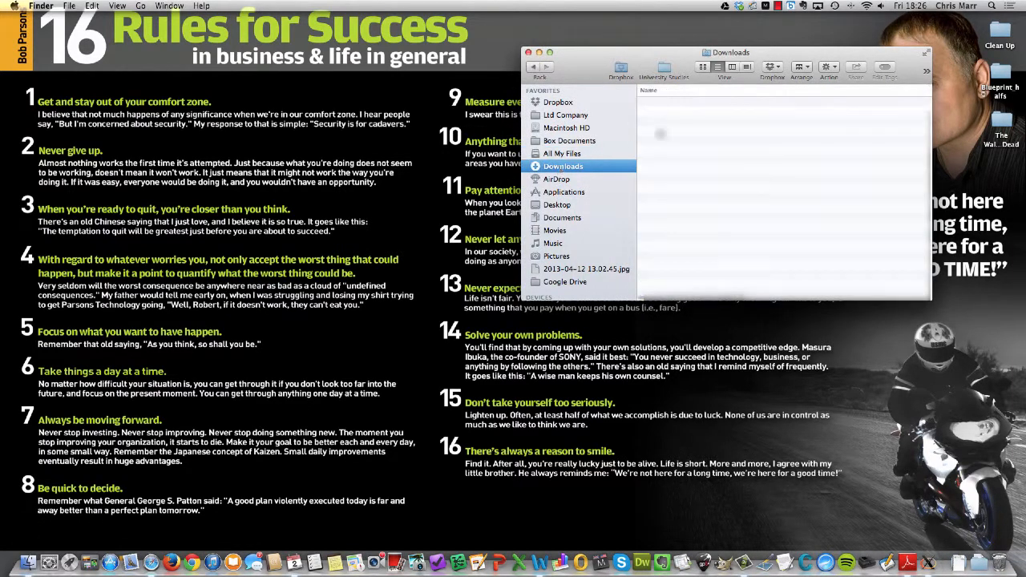
{"action": "left_click", "coordinate": [705, 106]}
{"action": "left_click", "coordinate": [643, 102]}
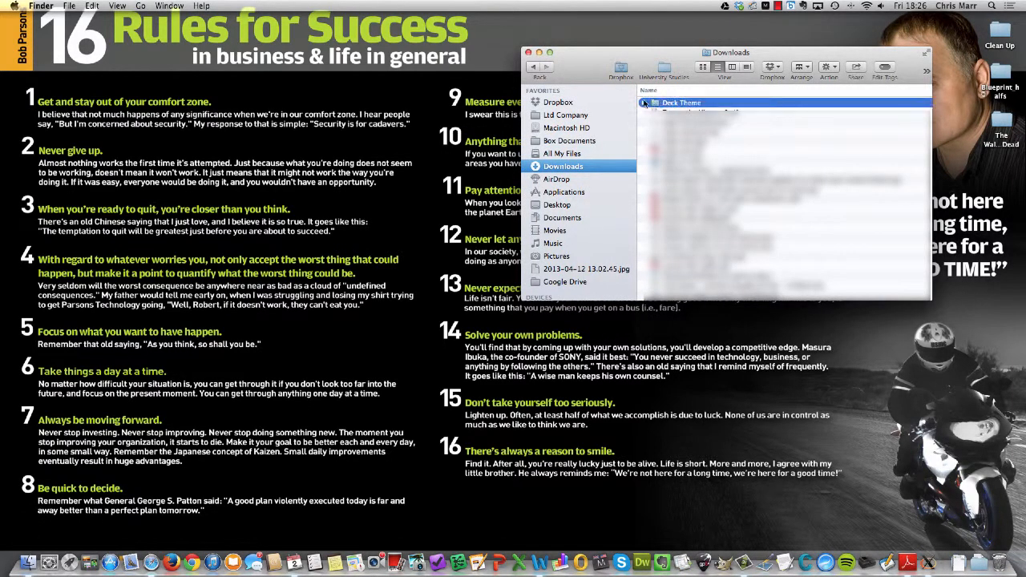
{"action": "left_click_drag", "start_coordinate": [644, 56], "coordinate": [409, 52]}
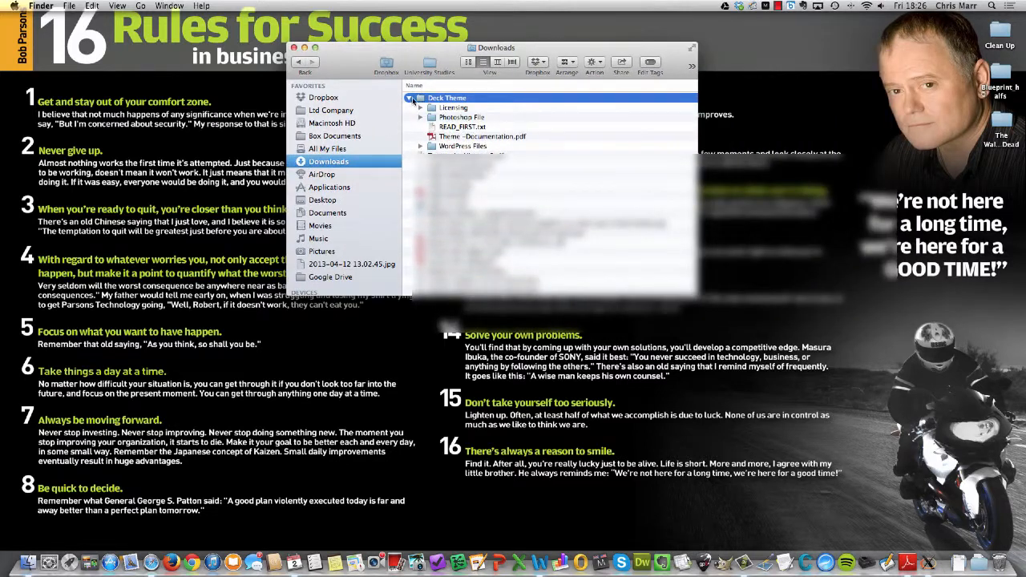
Open READ_FIRST.txt in TextEdit, enlarging and repositioning its window to read it.
{"action": "left_click", "coordinate": [447, 128]}
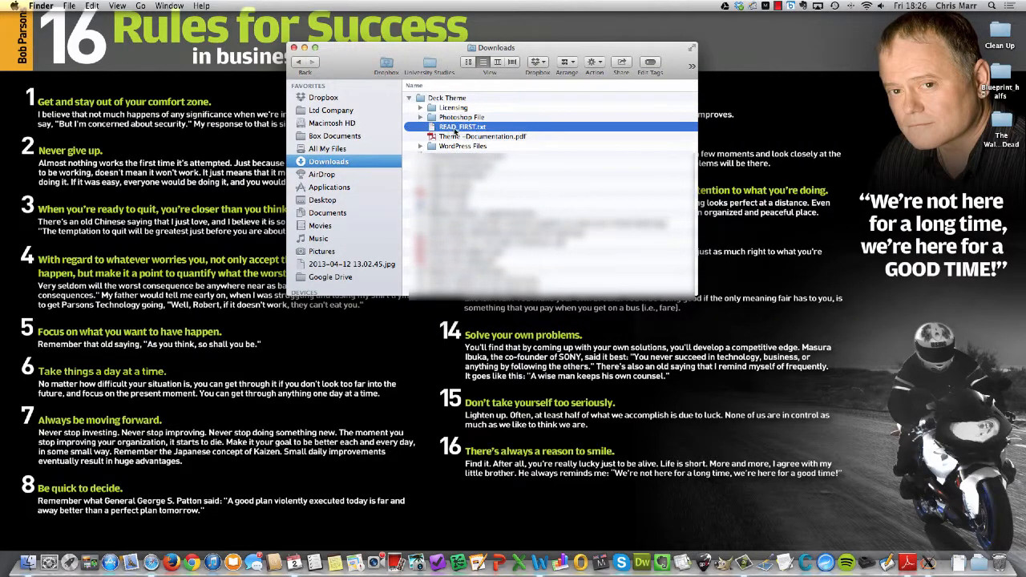
{"action": "double_click", "coordinate": [454, 127]}
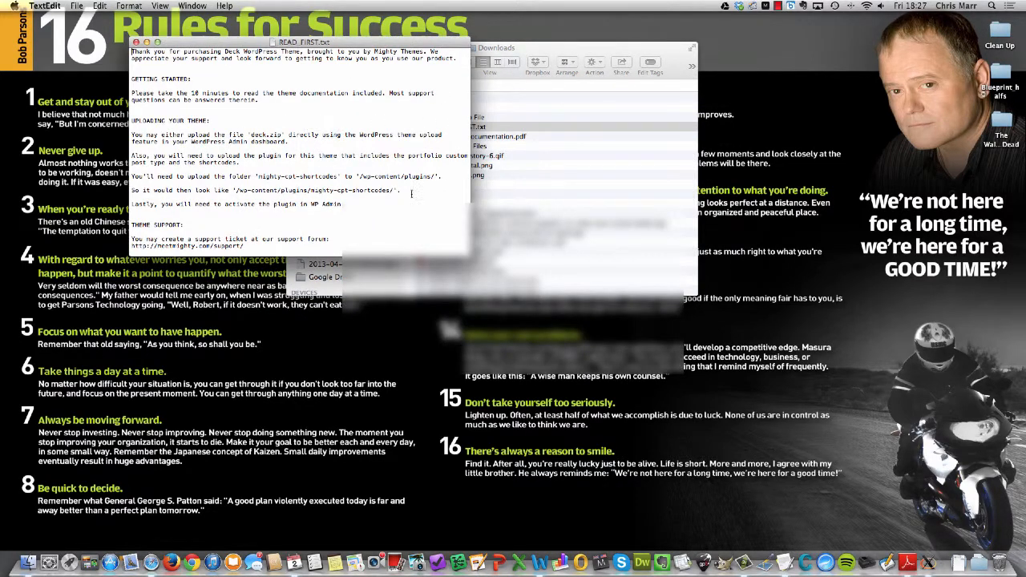
{"action": "left_click_drag", "start_coordinate": [469, 256], "coordinate": [593, 467]}
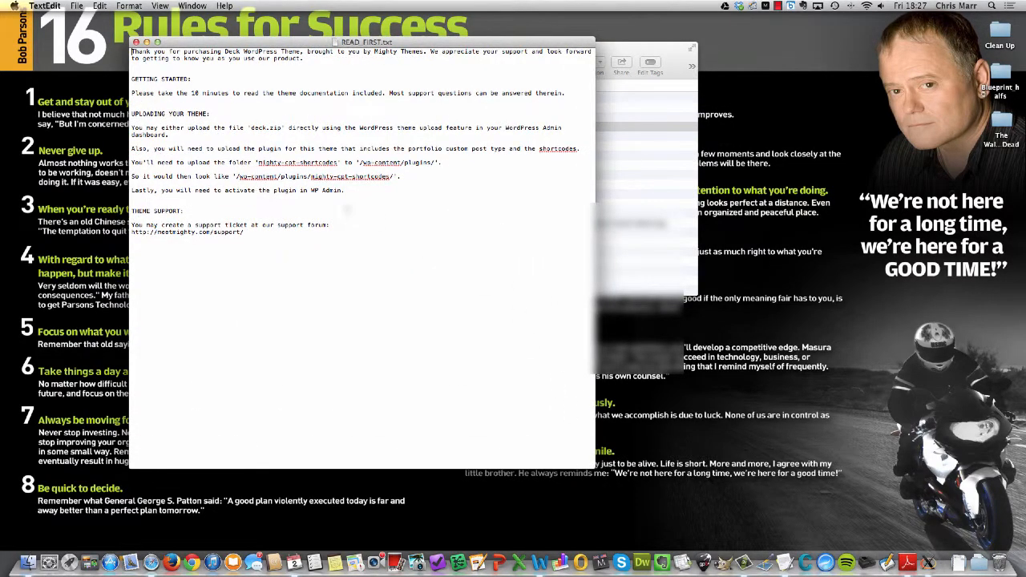
{"action": "left_click_drag", "start_coordinate": [293, 42], "coordinate": [170, 16]}
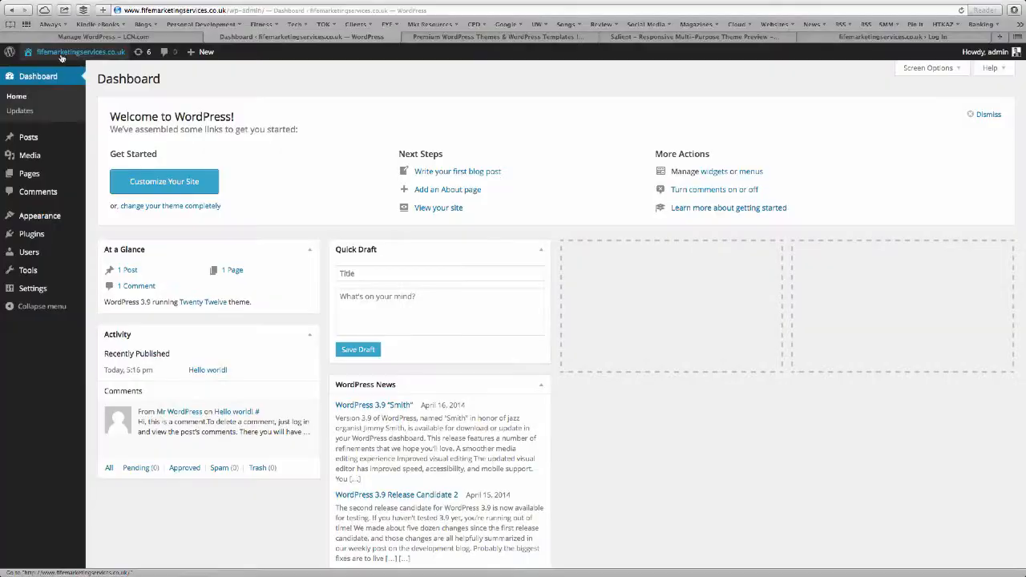
{"action": "mouse_move", "coordinate": [58, 58]}
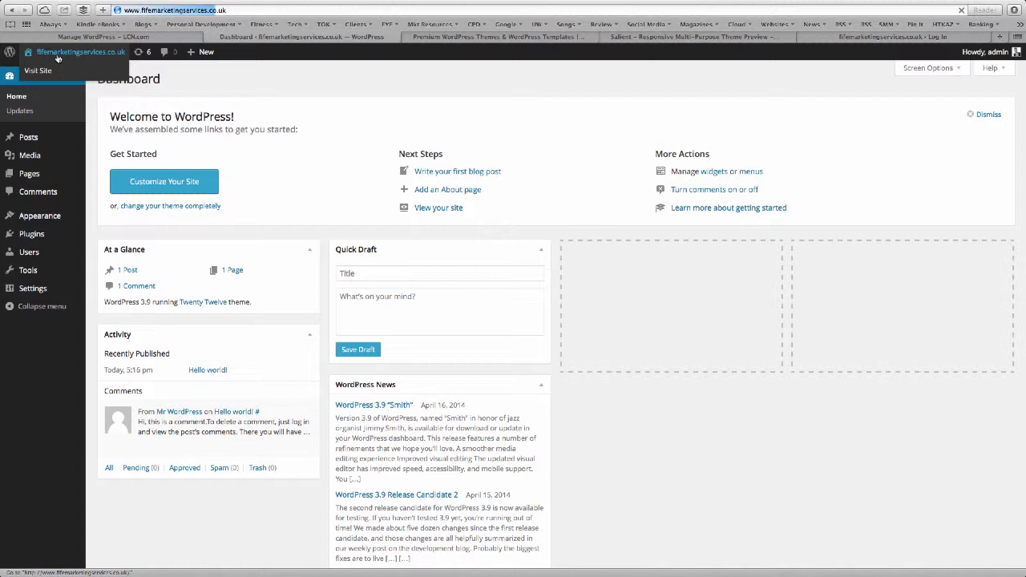
{"action": "left_click", "coordinate": [57, 55]}
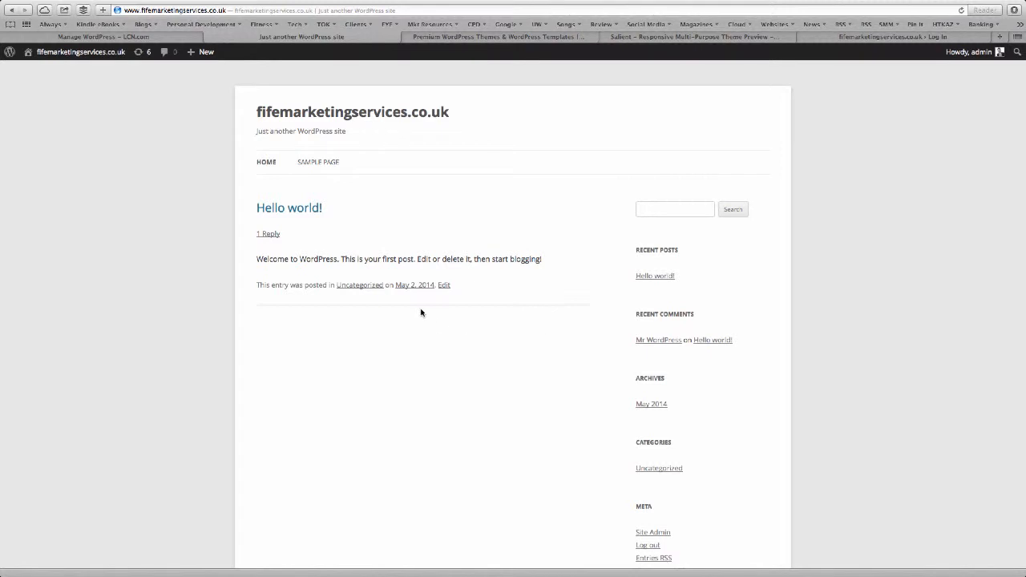
{"action": "left_click", "coordinate": [81, 53]}
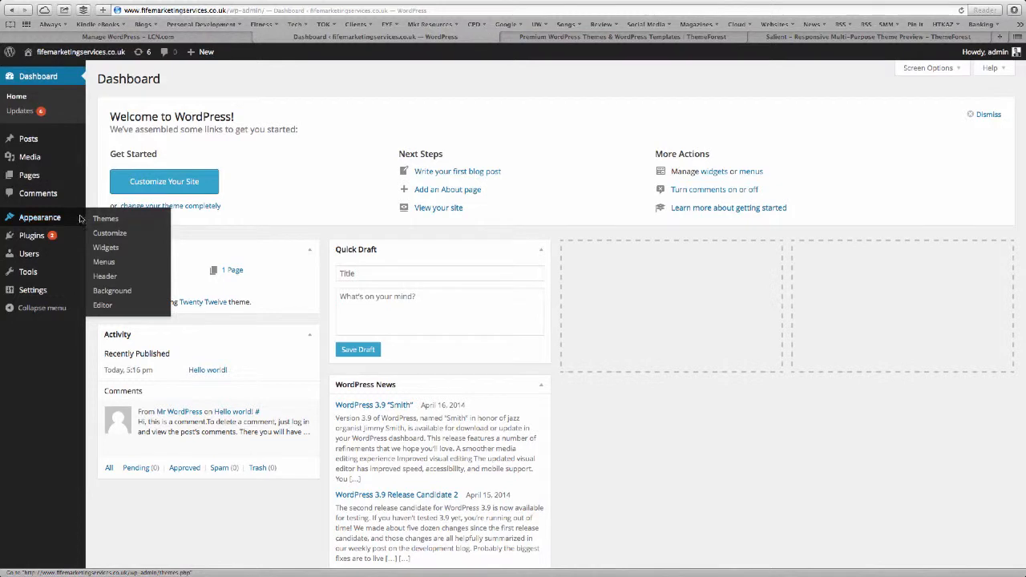
Activate the Deck theme, view the live site with it, then return to the Dashboard.
{"action": "mouse_move", "coordinate": [43, 219]}
{"action": "left_click", "coordinate": [103, 219]}
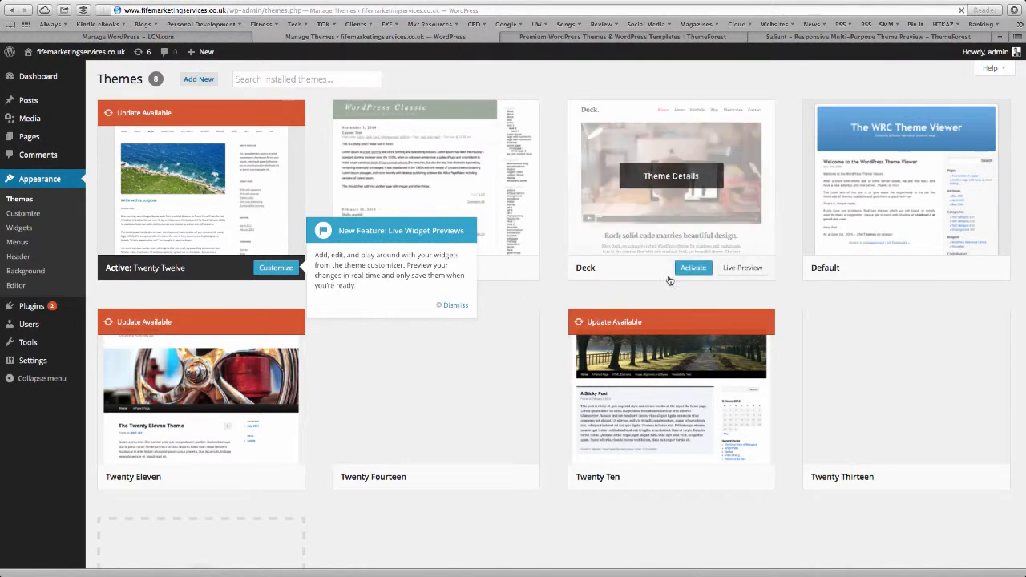
{"action": "left_click", "coordinate": [691, 268]}
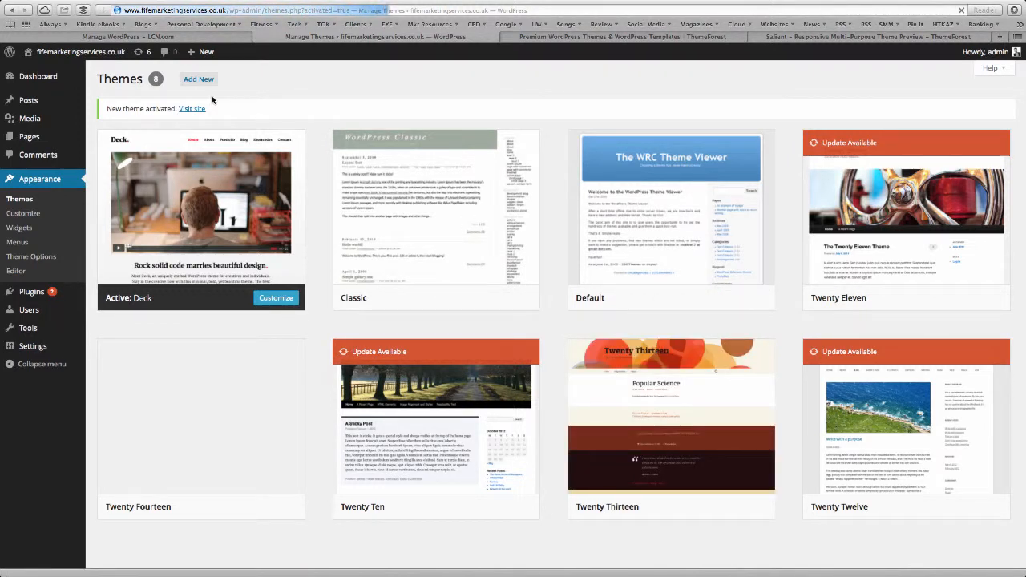
{"action": "left_click", "coordinate": [95, 56]}
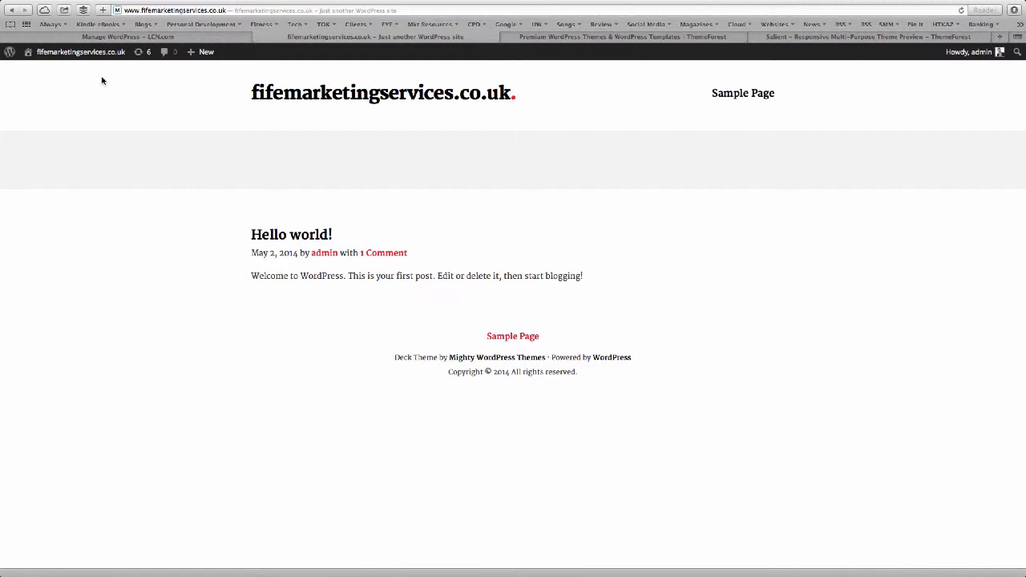
{"action": "left_click", "coordinate": [92, 53]}
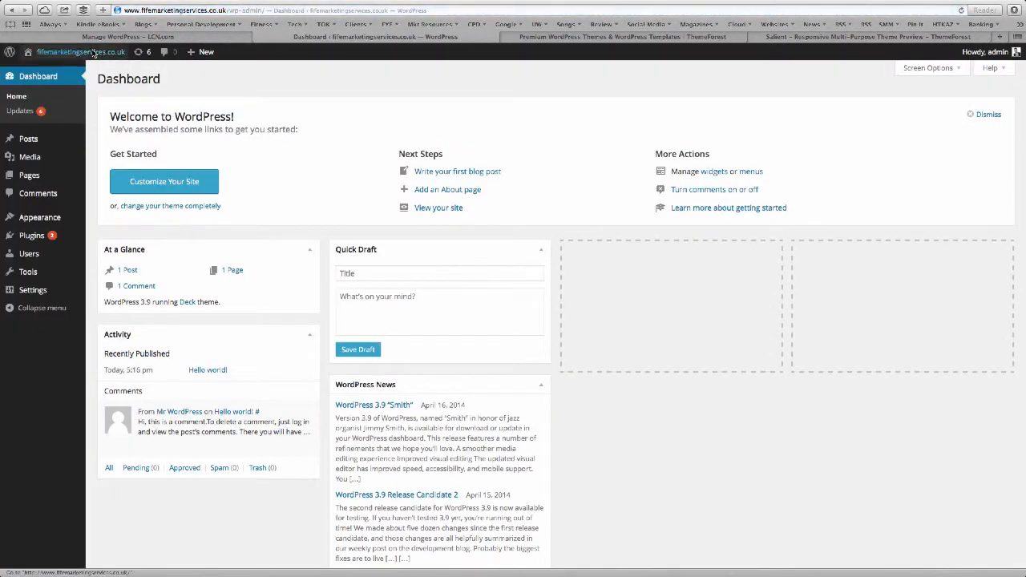
Set the site title to 'Fife Marketing Services' and tagline 'The best marketing services in Fife', and save.
{"action": "mouse_move", "coordinate": [45, 295]}
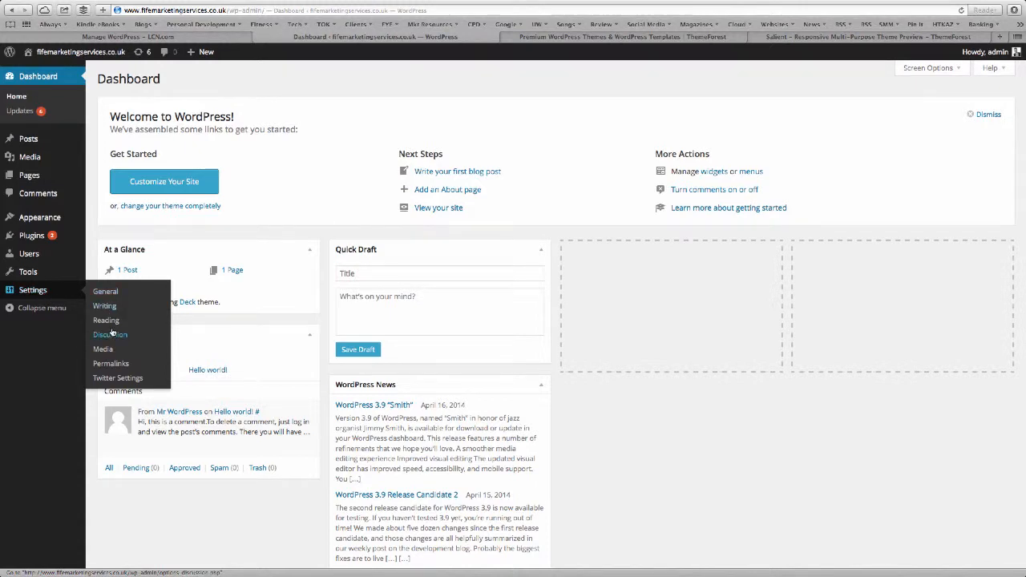
{"action": "left_click", "coordinate": [109, 293]}
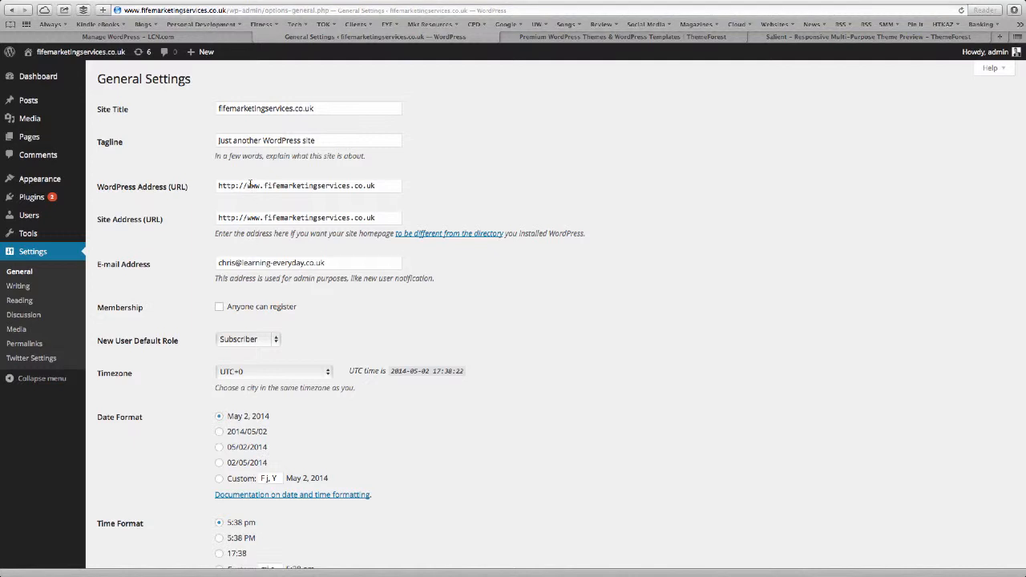
{"action": "triple_click", "coordinate": [324, 141]}
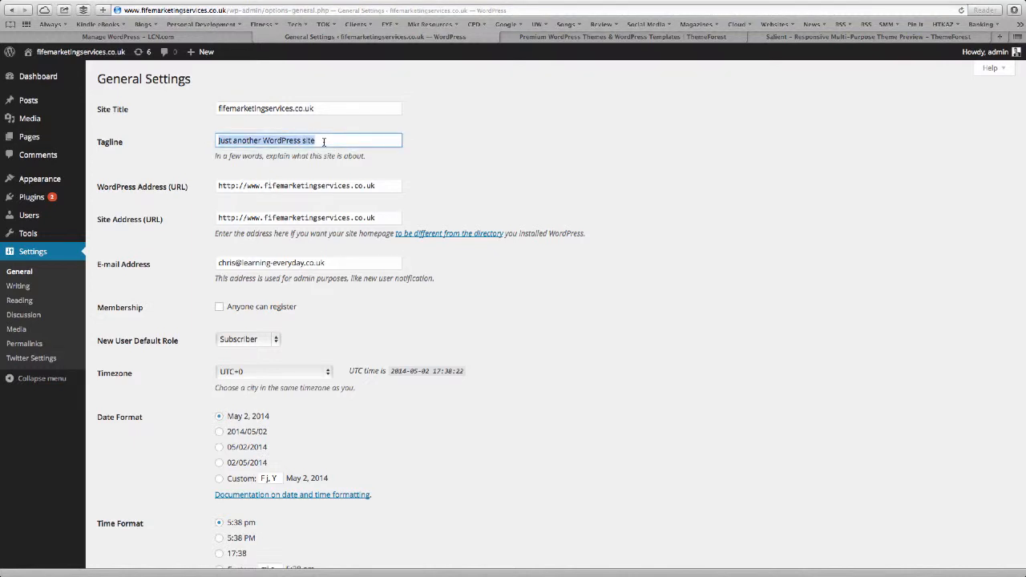
{"action": "type", "text": "The best ma"}
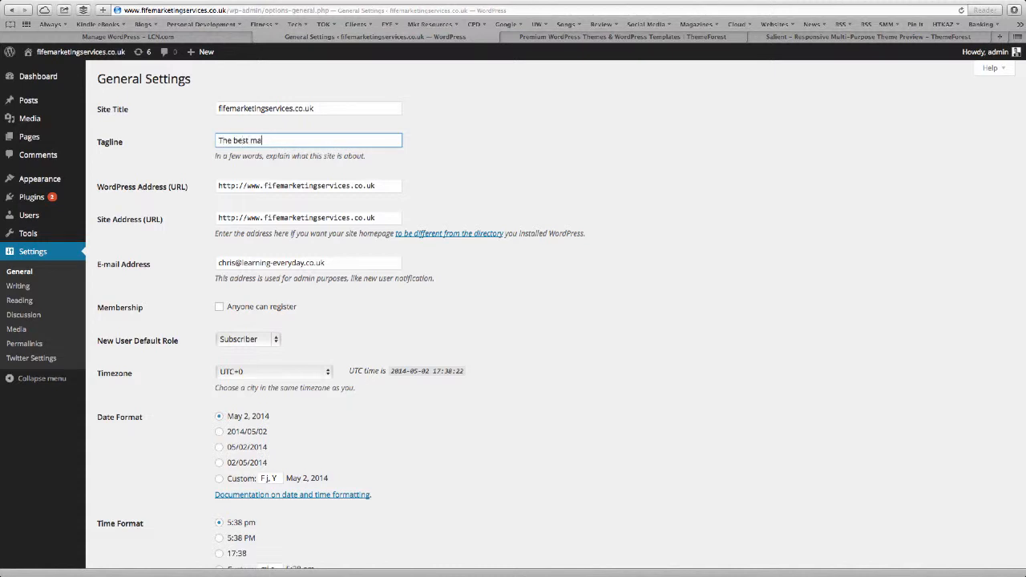
{"action": "type", "text": "rketing services in Fife"}
{"action": "left_click_drag", "start_coordinate": [313, 105], "coordinate": [208, 106]}
{"action": "key", "text": "BackSpace"}
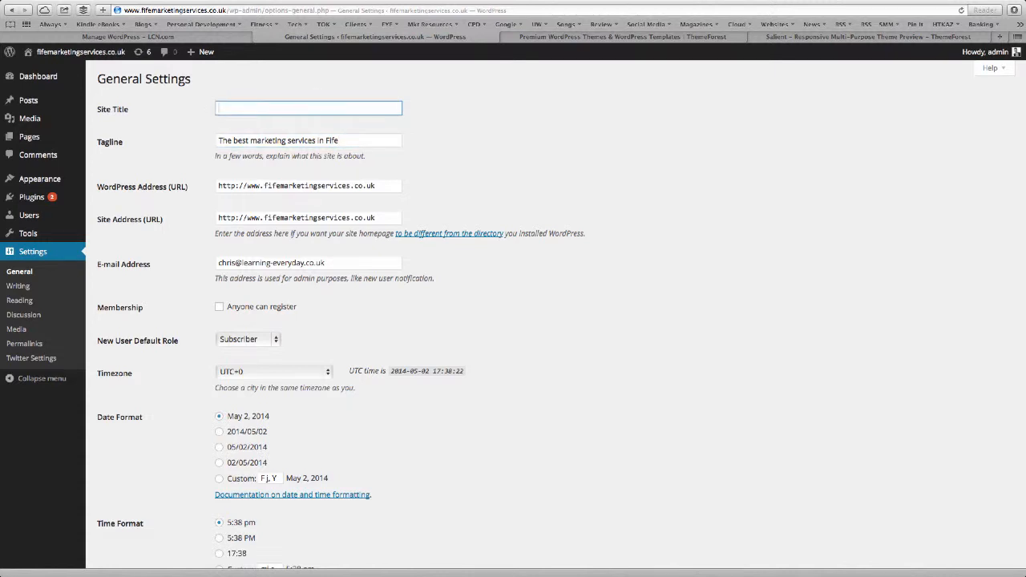
{"action": "type", "text": "Fife Marketing Services."}
{"action": "scroll", "coordinate": [240, 305], "scroll_direction": "down", "scroll_amount": 3}
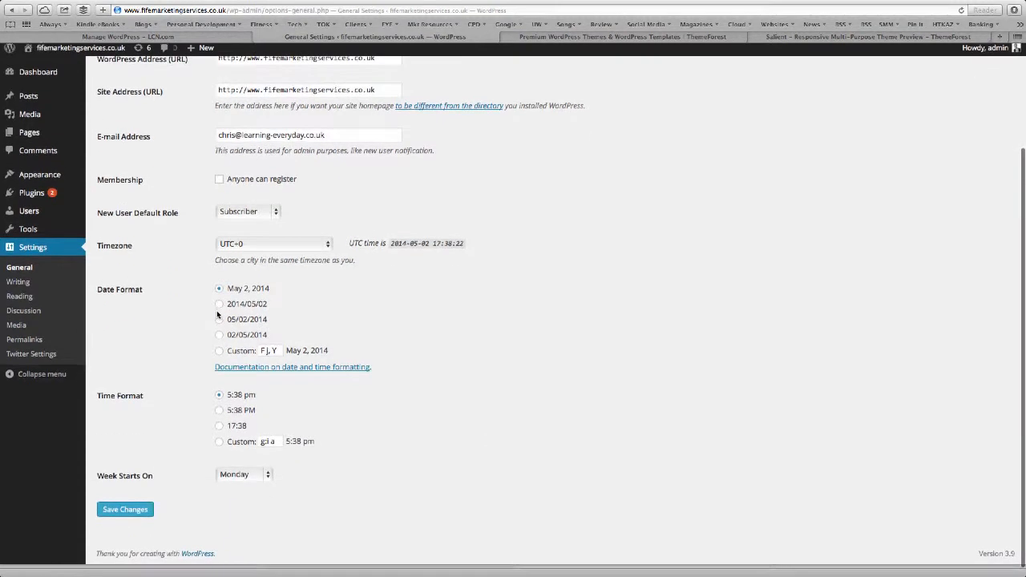
{"action": "left_click", "coordinate": [135, 514]}
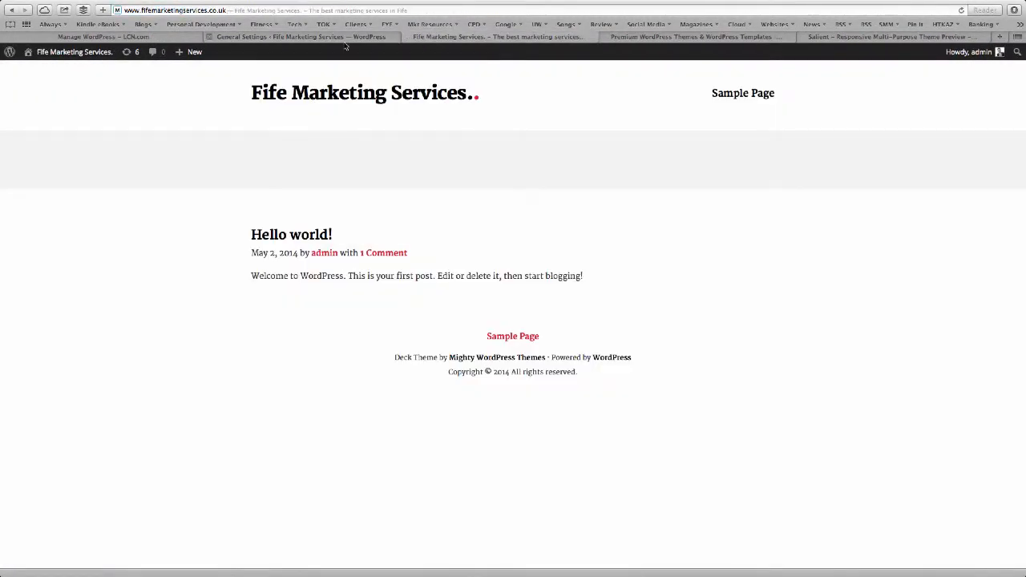
Check the new title on the live site, then go to the Writing settings.
{"action": "key", "text": "super+l"}
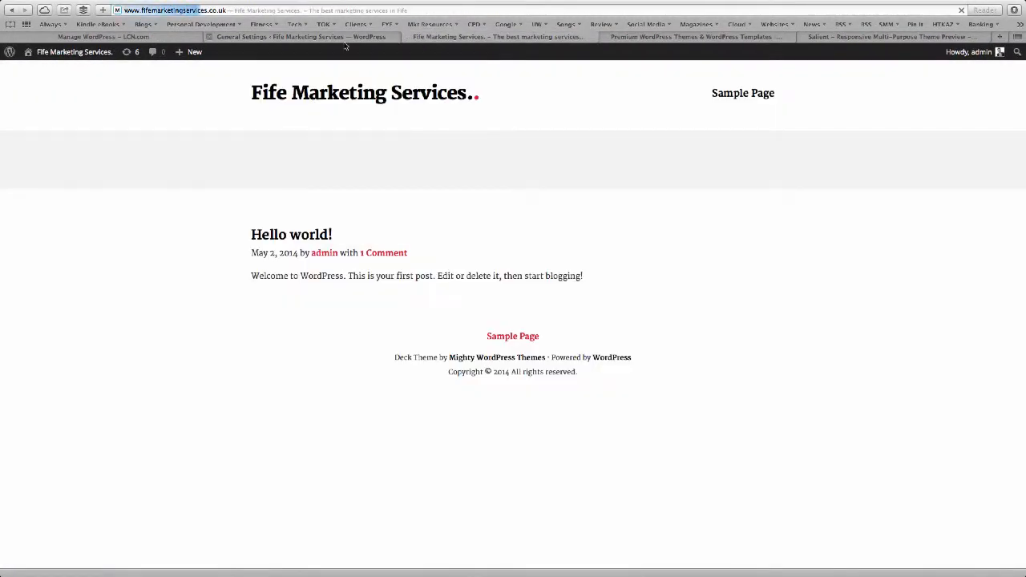
{"action": "left_click", "coordinate": [348, 37]}
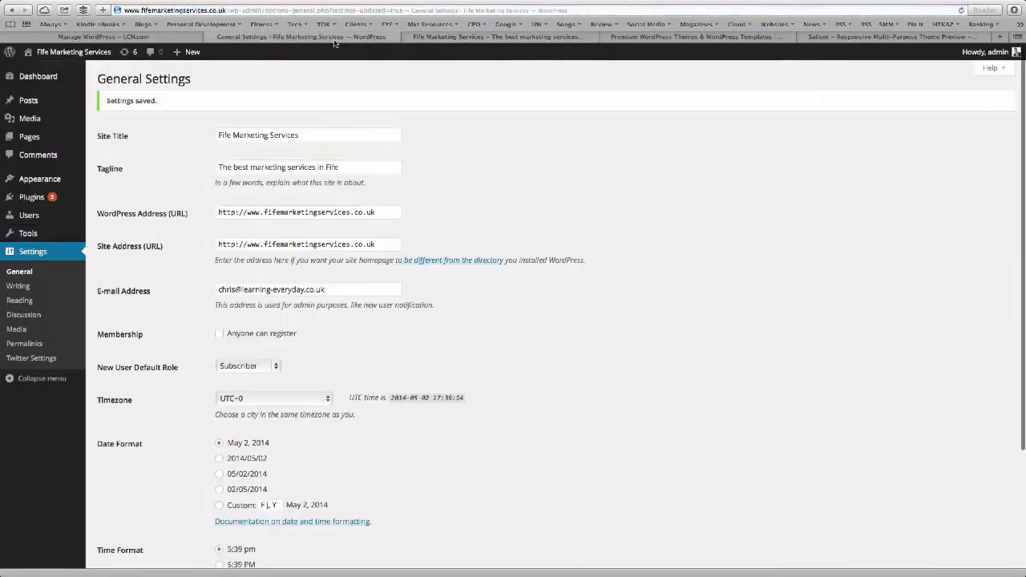
{"action": "left_click", "coordinate": [21, 288]}
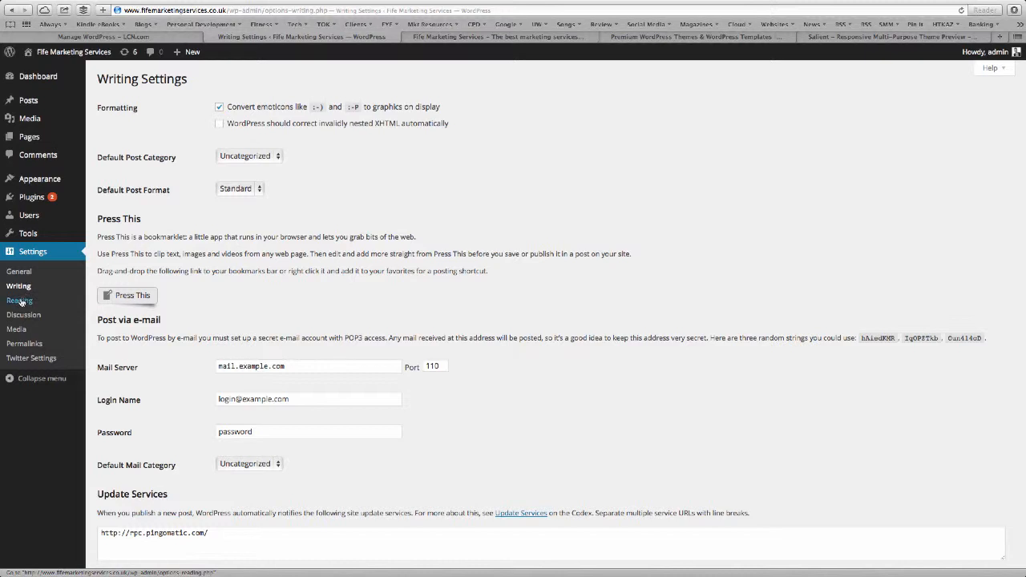
Publish a new page titled Home using the Homepage template.
{"action": "left_click", "coordinate": [20, 301]}
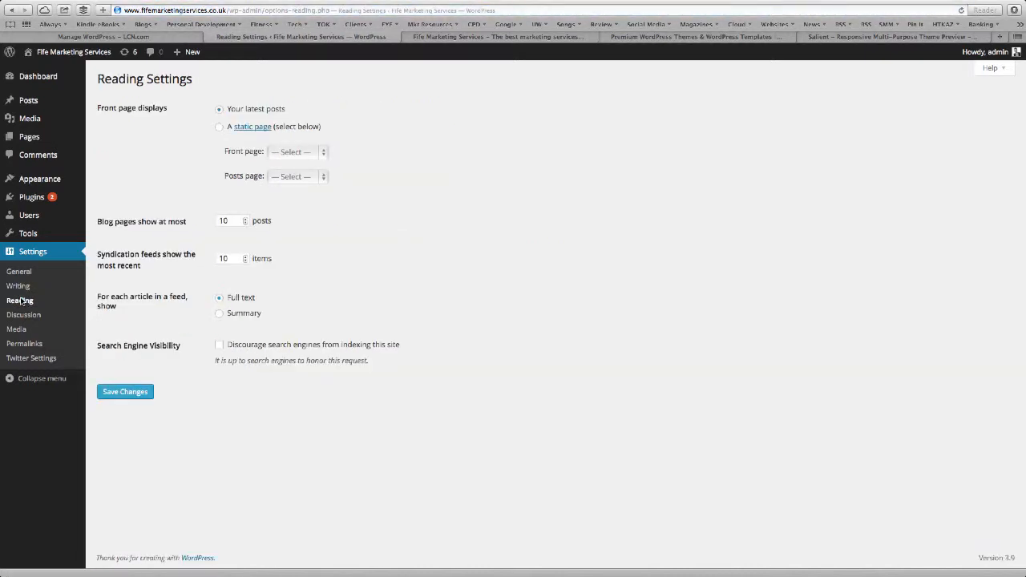
{"action": "left_click", "coordinate": [34, 140]}
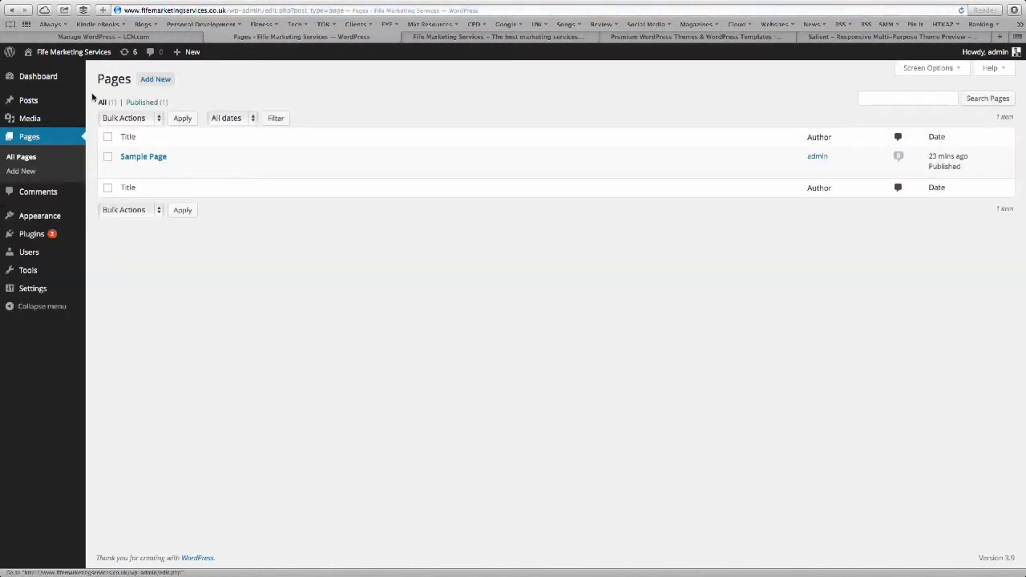
{"action": "left_click", "coordinate": [160, 80]}
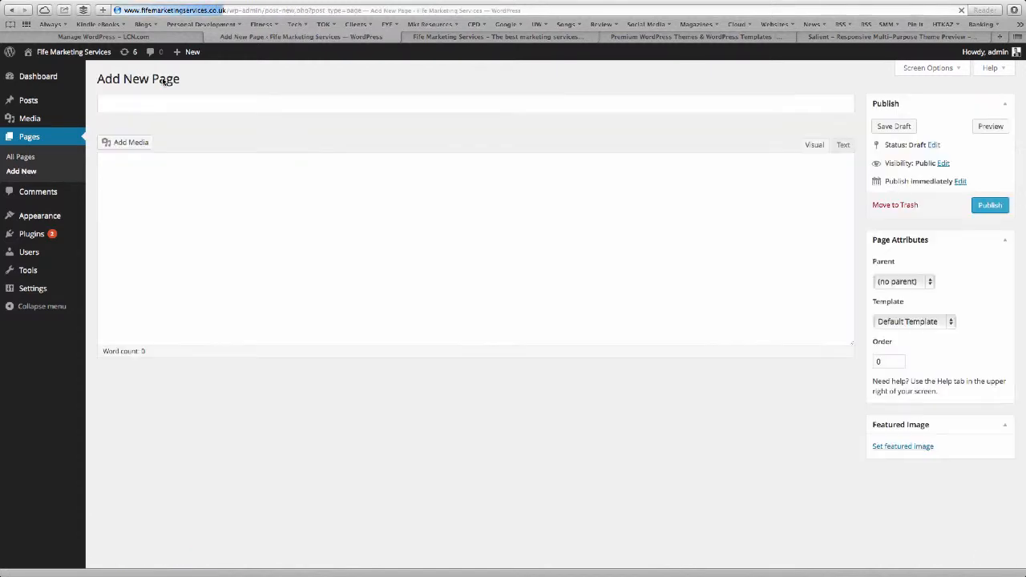
{"action": "type", "text": "Home"}
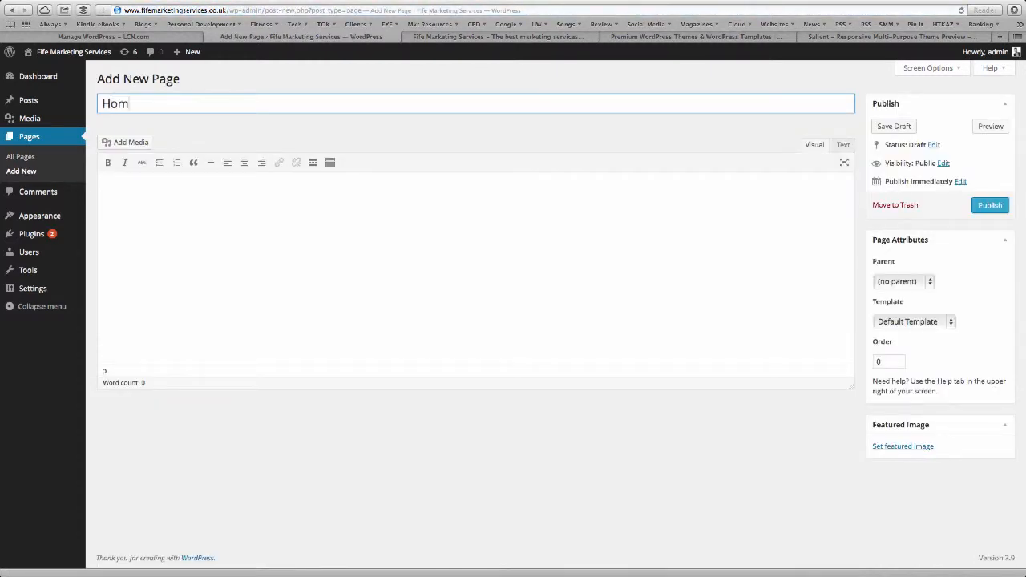
{"action": "left_click", "coordinate": [921, 322]}
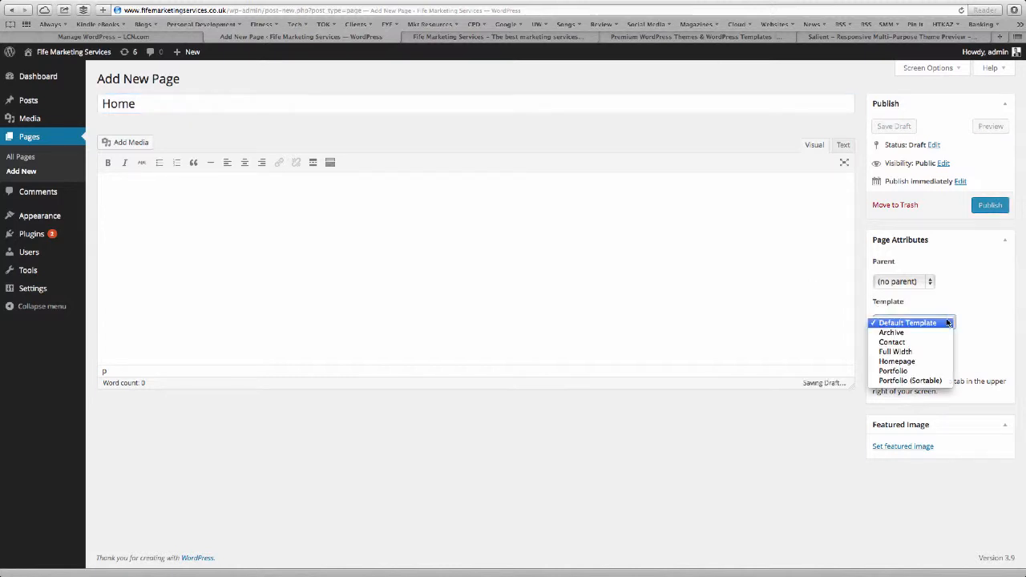
{"action": "left_click", "coordinate": [932, 362]}
{"action": "left_click", "coordinate": [990, 206]}
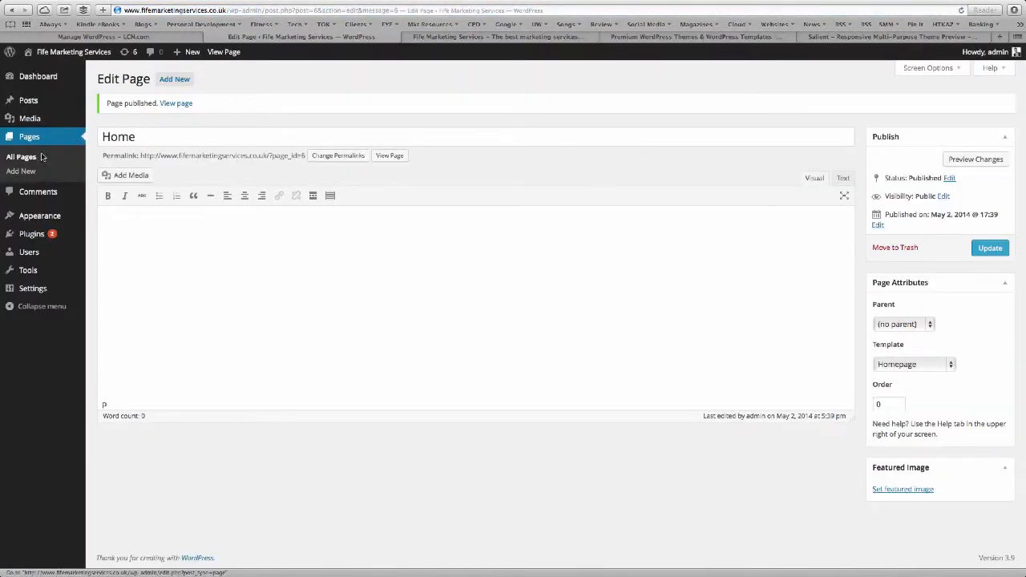
Publish a new page titled Blog on the Default Template.
{"action": "left_click", "coordinate": [183, 80]}
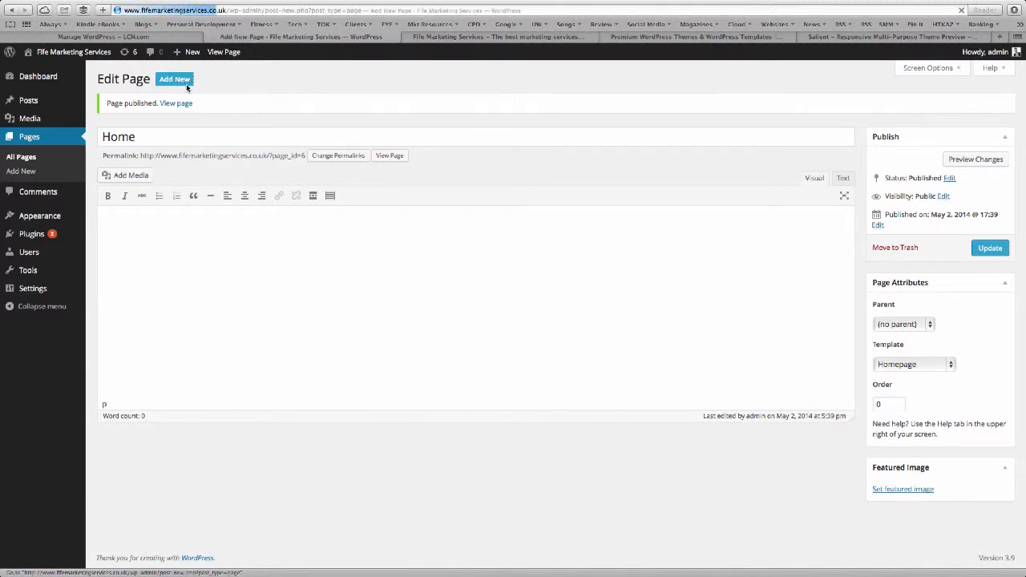
{"action": "type", "text": "Blog"}
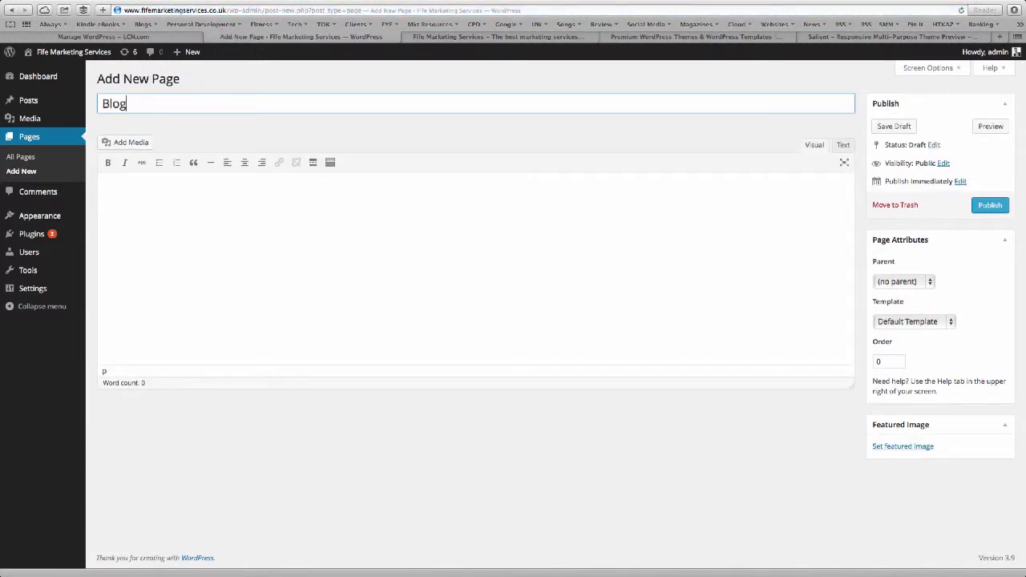
{"action": "left_click", "coordinate": [902, 319]}
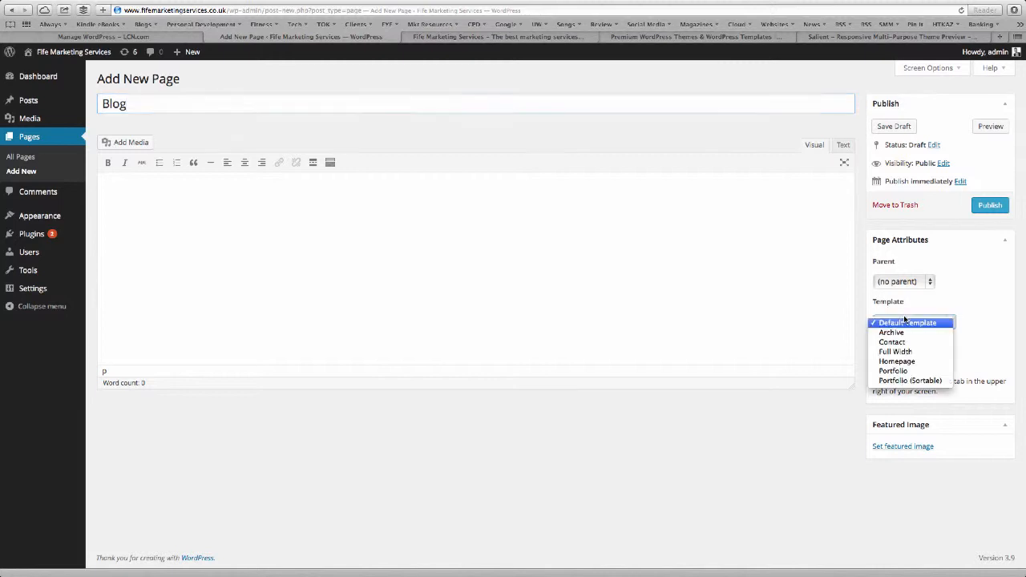
{"action": "left_click", "coordinate": [975, 290]}
{"action": "left_click", "coordinate": [986, 208]}
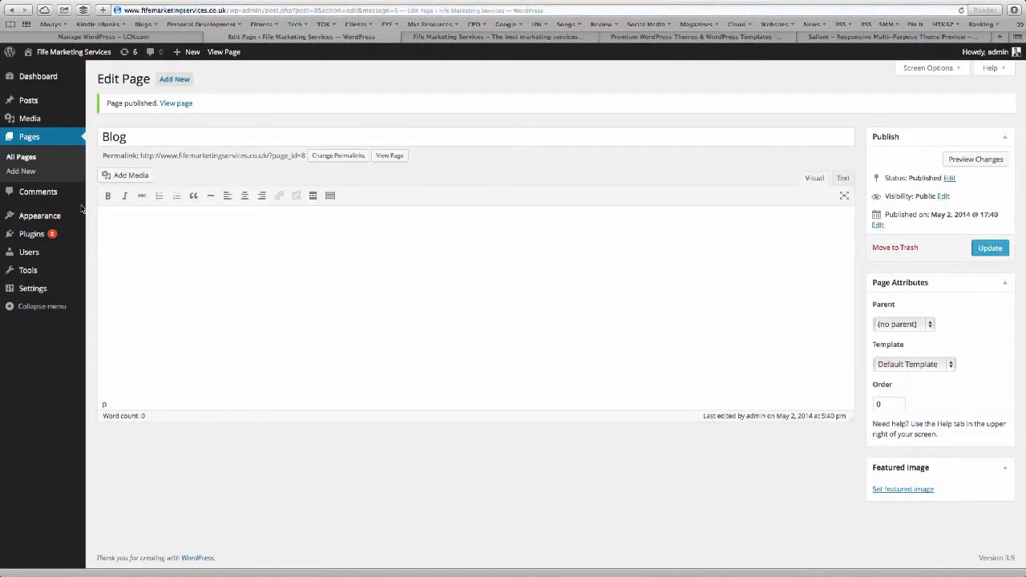
Switch the permalink structure to Post name and save the change.
{"action": "mouse_move", "coordinate": [24, 257]}
{"action": "mouse_move", "coordinate": [31, 291]}
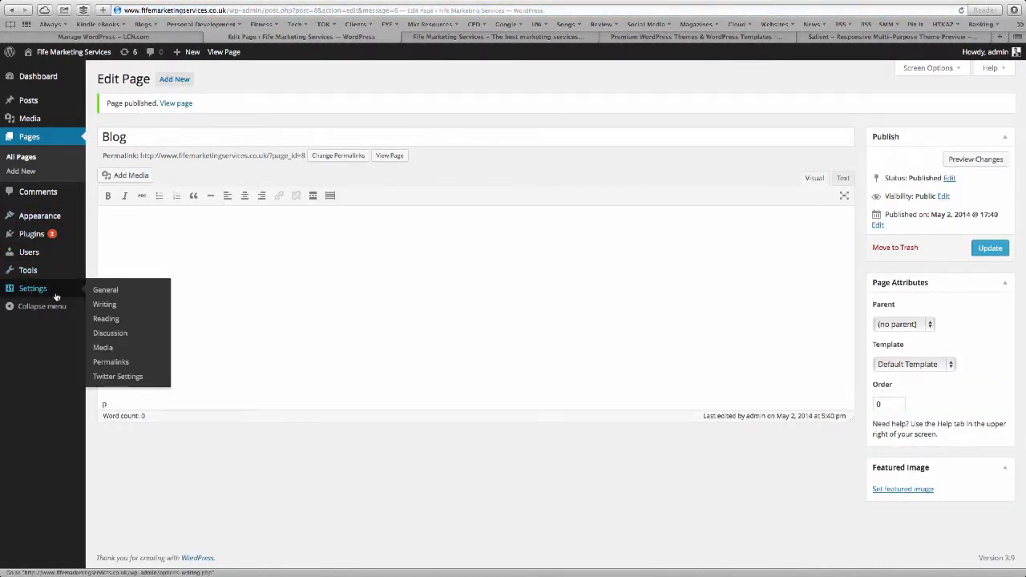
{"action": "left_click", "coordinate": [120, 364]}
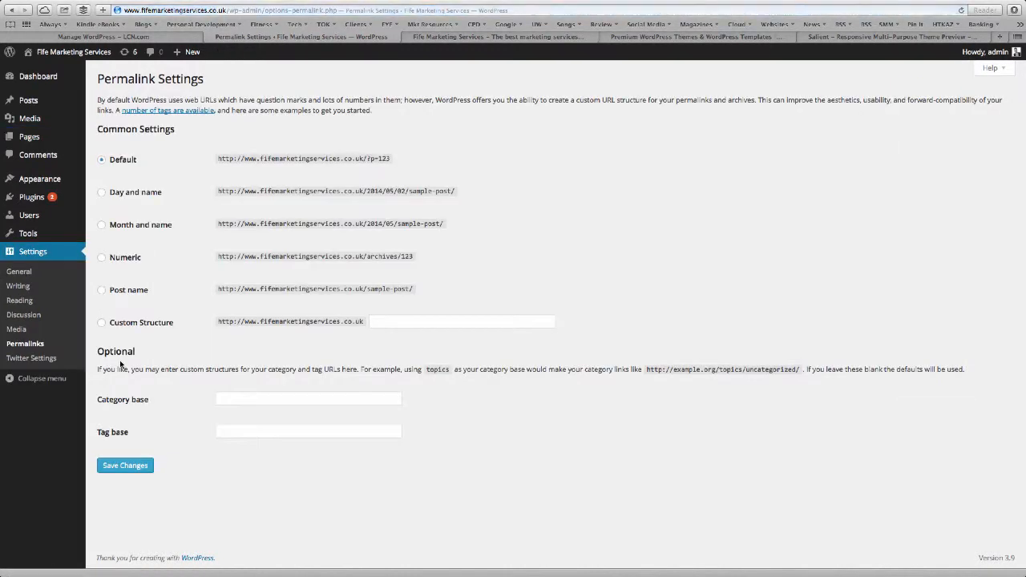
{"action": "left_click", "coordinate": [102, 290]}
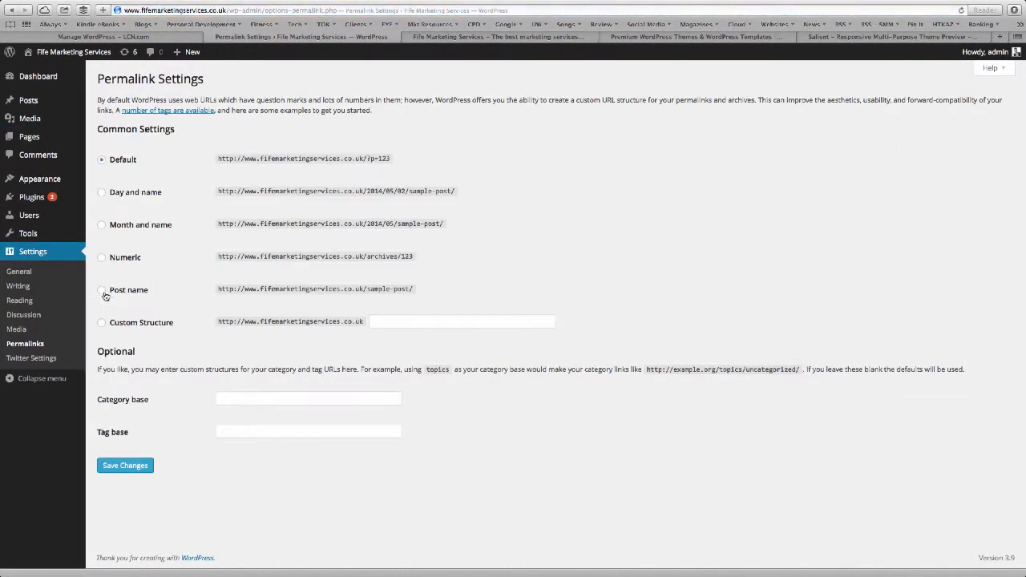
{"action": "left_click", "coordinate": [136, 465]}
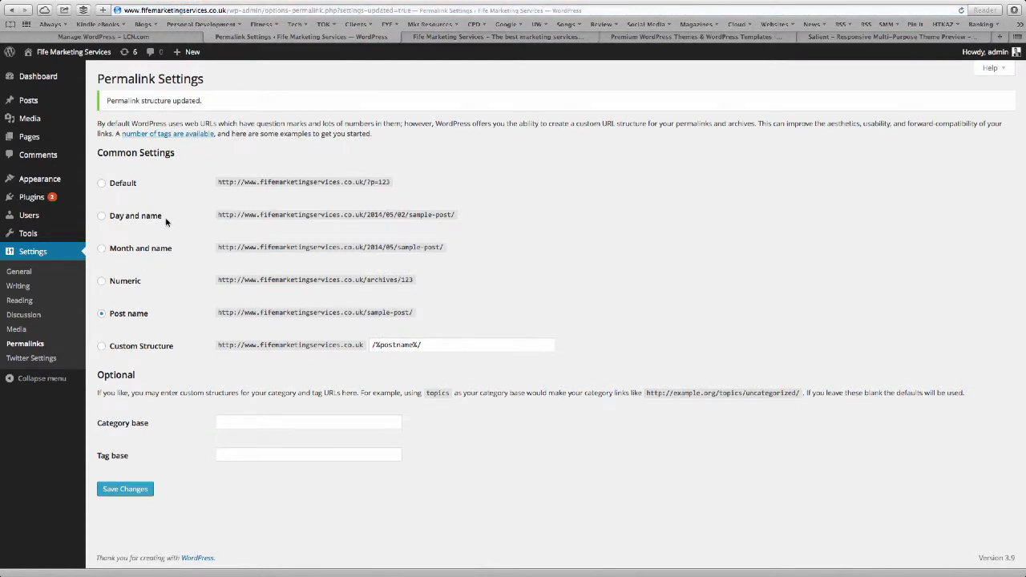
Check the live site, then return to Permalink settings and clear part of the example address.
{"action": "left_click", "coordinate": [473, 37]}
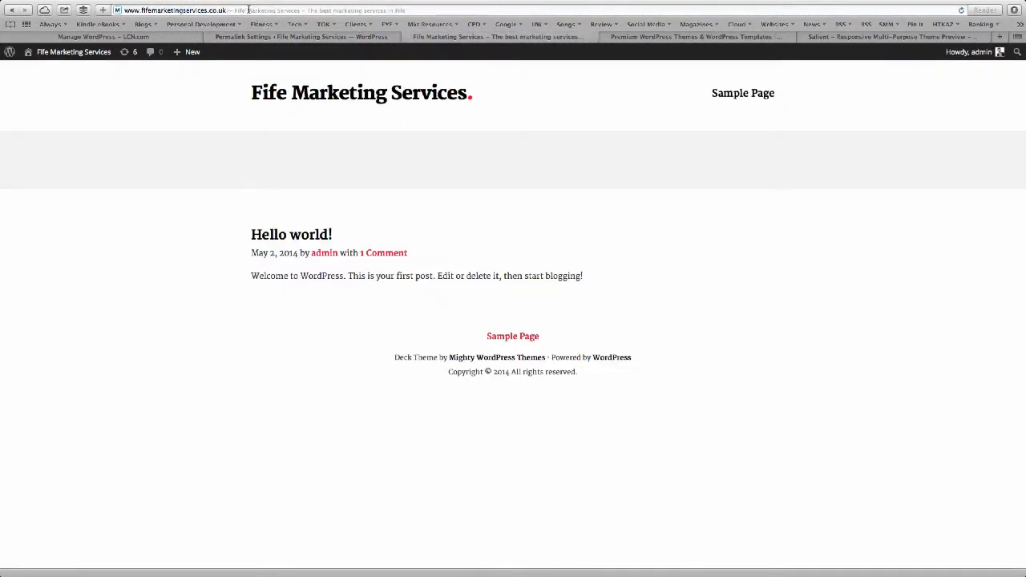
{"action": "left_click", "coordinate": [249, 37]}
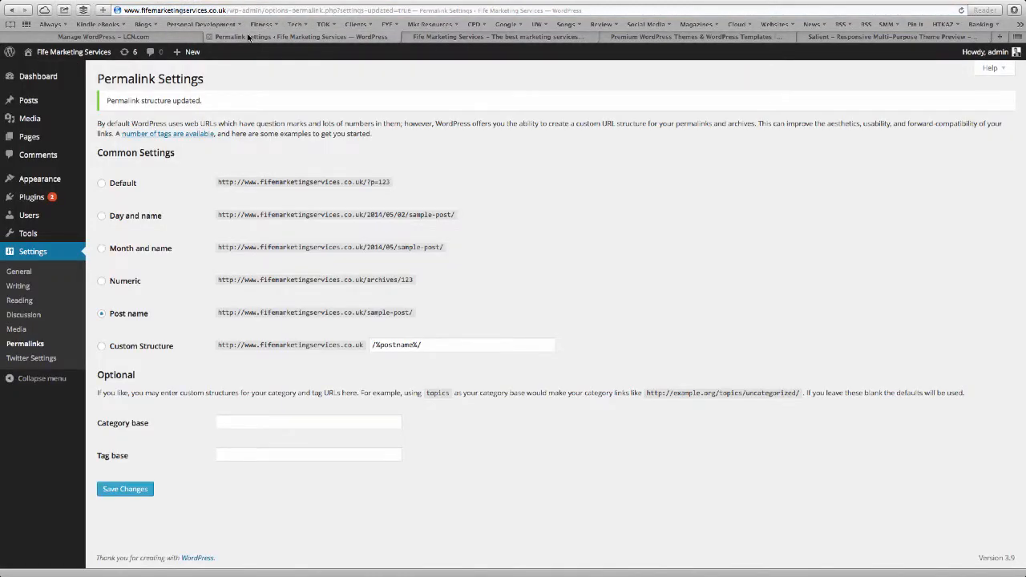
{"action": "left_click_drag", "start_coordinate": [367, 182], "coordinate": [386, 181]}
{"action": "left_click", "coordinate": [399, 187]}
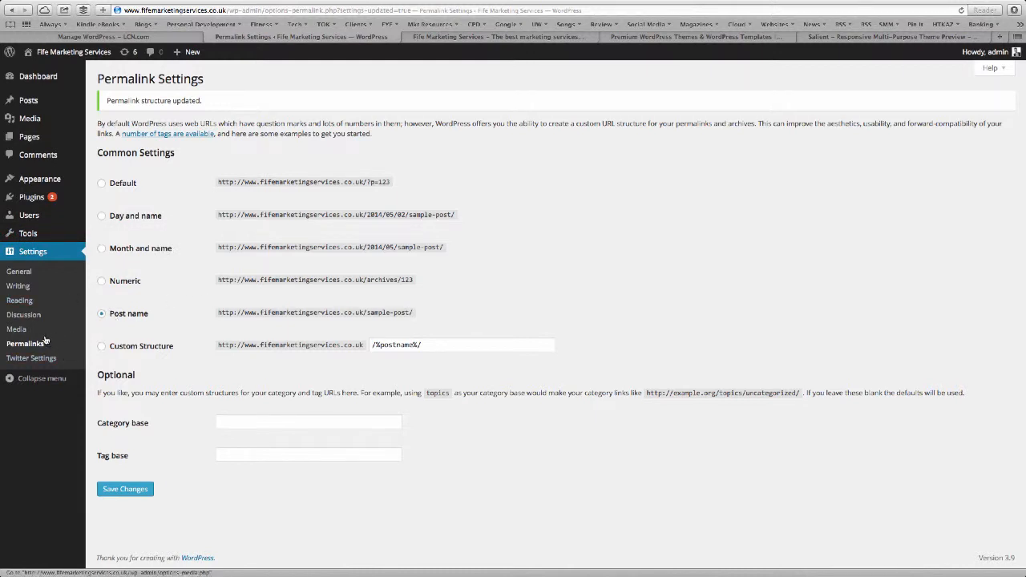
Use a static front page of Home with Blog as the posts page, save, and reload the live site.
{"action": "left_click", "coordinate": [20, 301]}
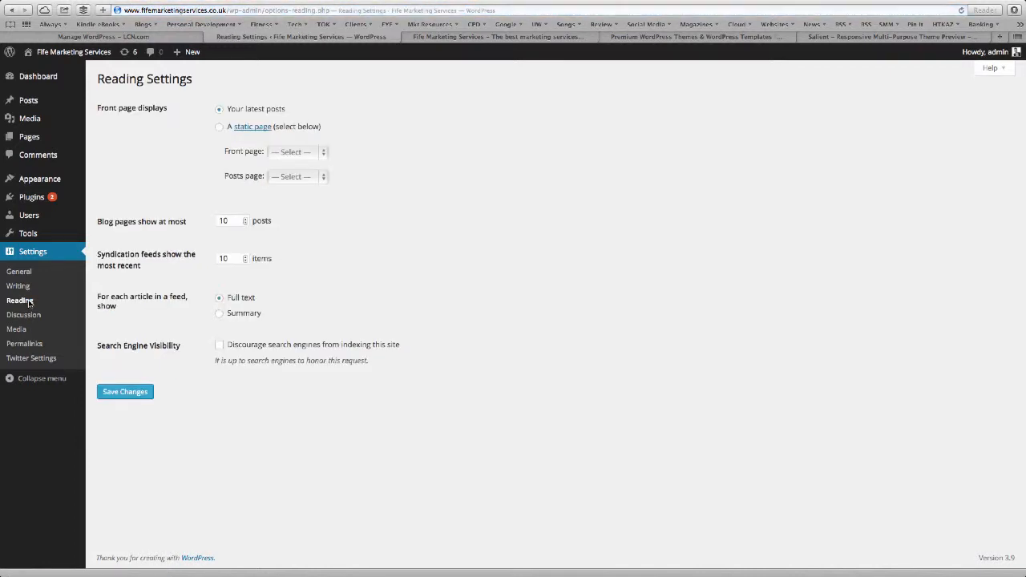
{"action": "left_click", "coordinate": [221, 128]}
{"action": "left_click", "coordinate": [300, 153]}
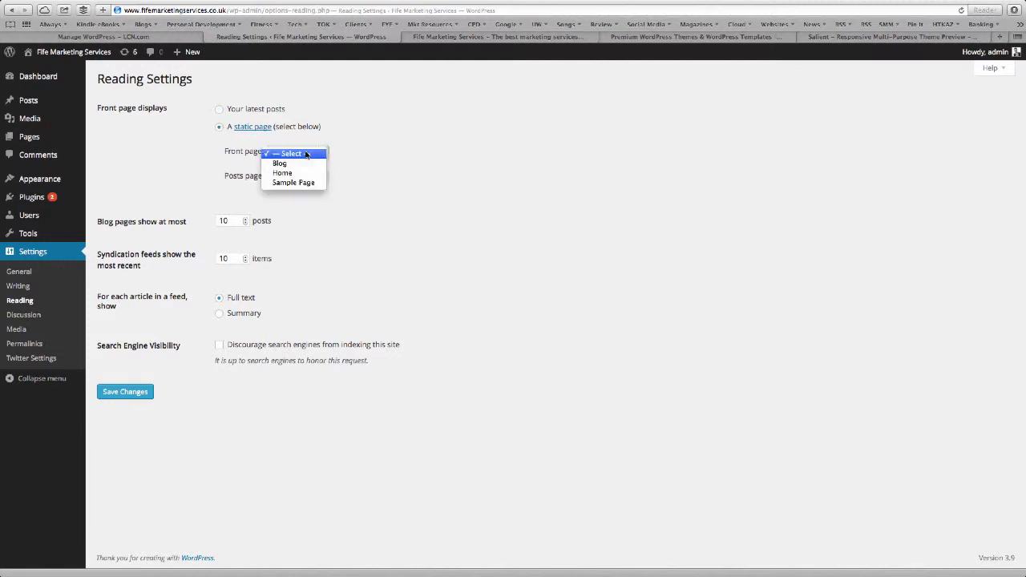
{"action": "left_click", "coordinate": [304, 174]}
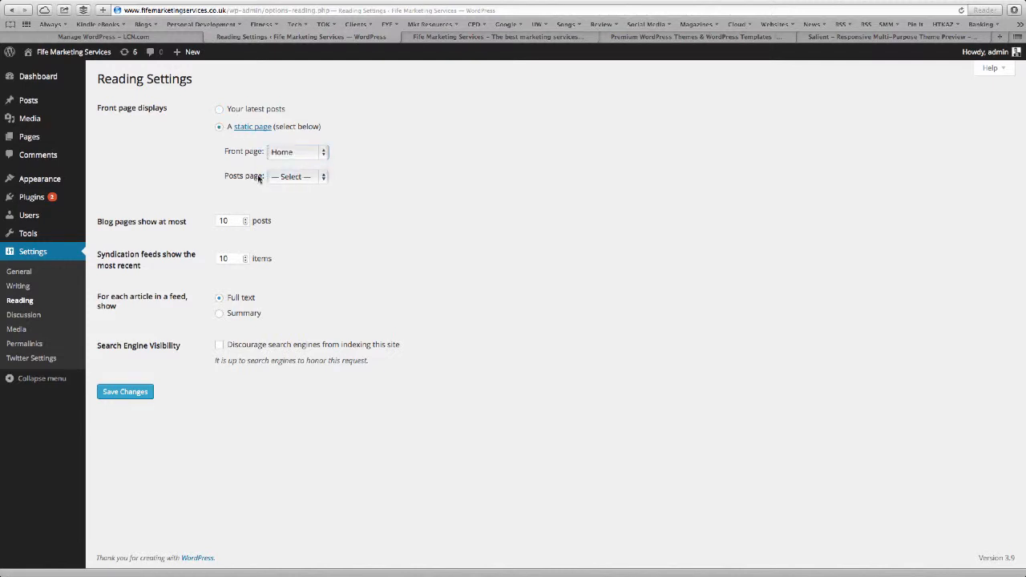
{"action": "left_click", "coordinate": [300, 178]}
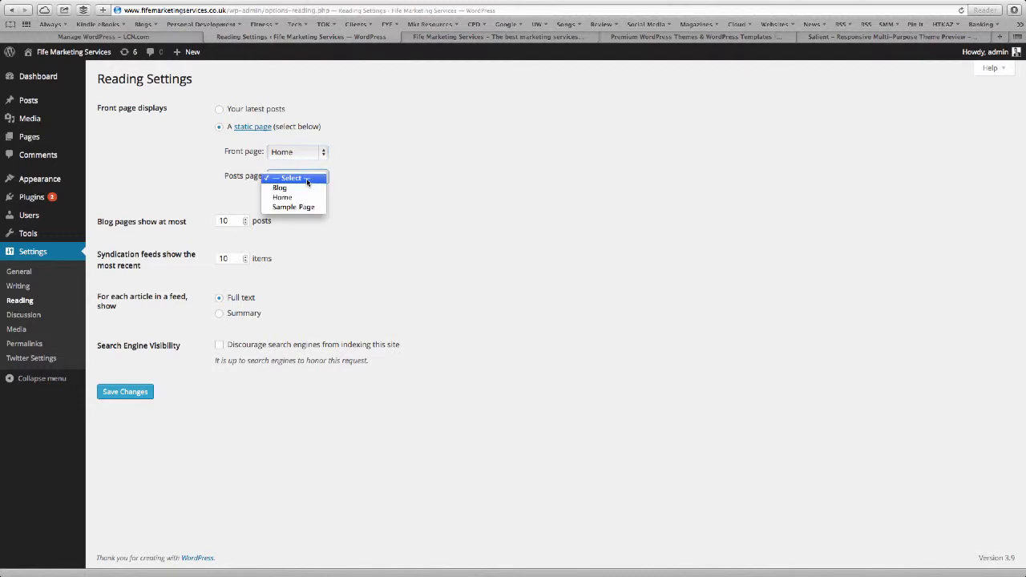
{"action": "left_click", "coordinate": [306, 188]}
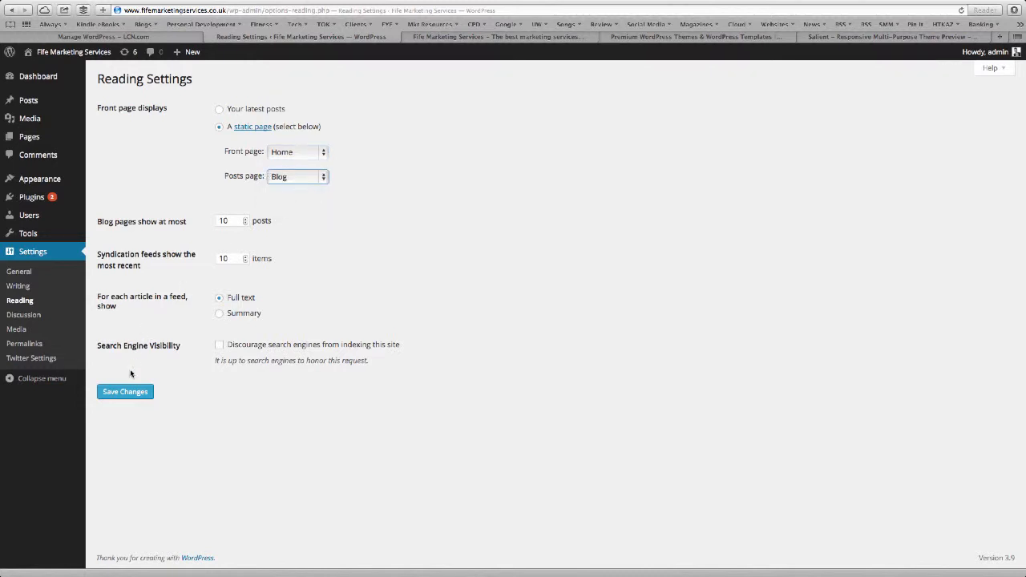
{"action": "left_click", "coordinate": [124, 392]}
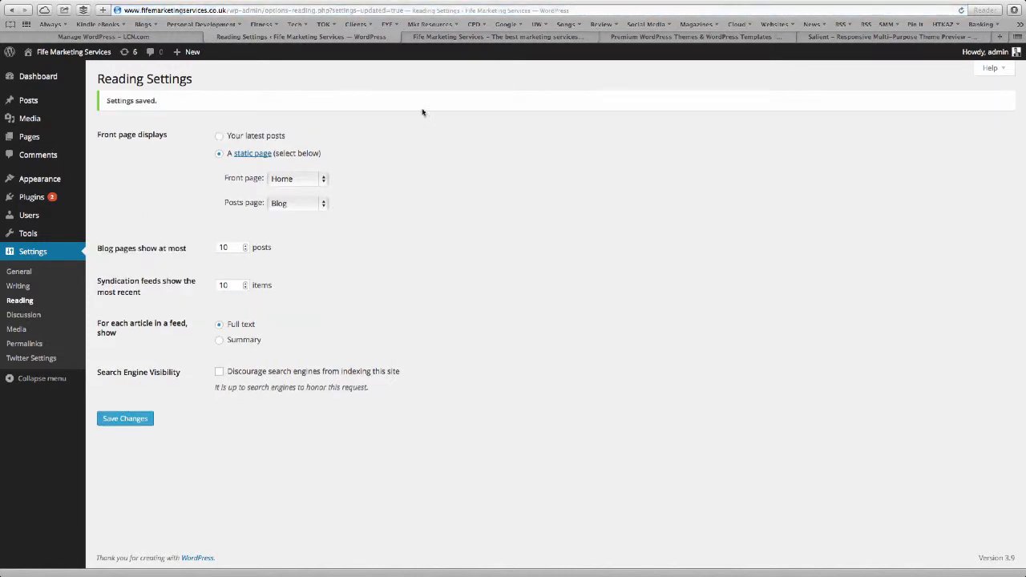
{"action": "left_click", "coordinate": [495, 37]}
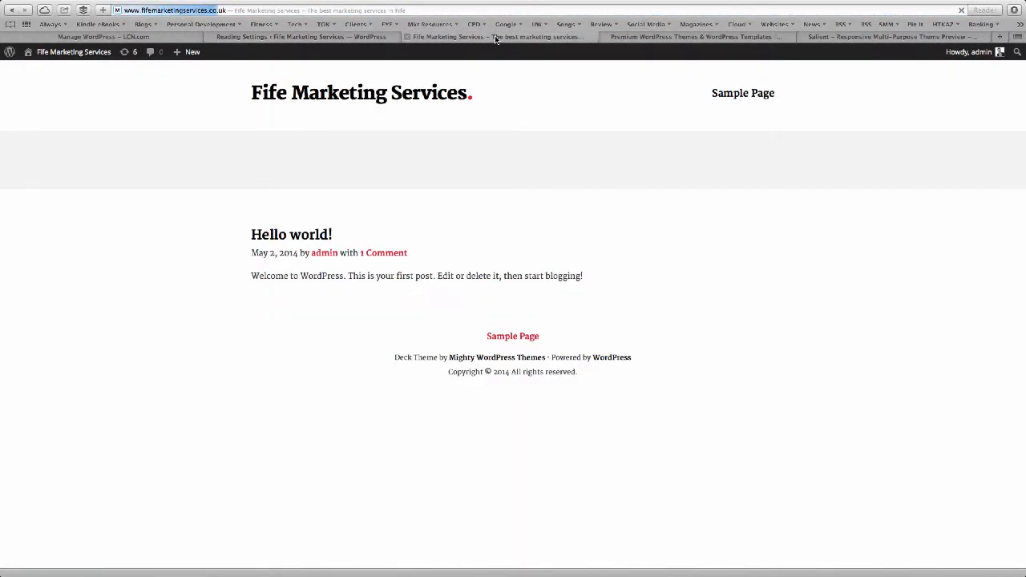
{"action": "key", "text": "Return"}
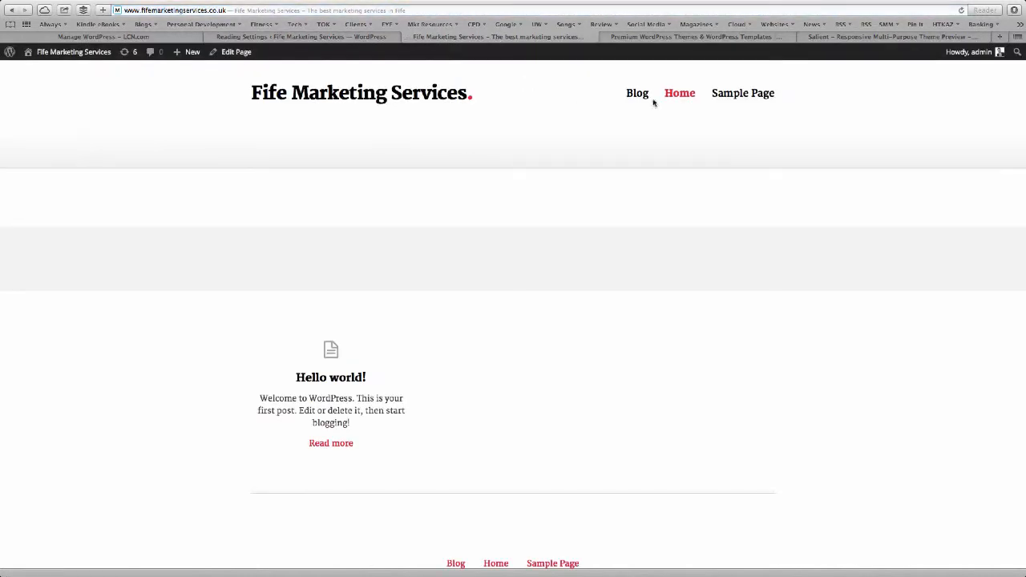
Visit the live Blog and Home pages, then go back to the Reading Settings tab.
{"action": "left_click", "coordinate": [638, 94]}
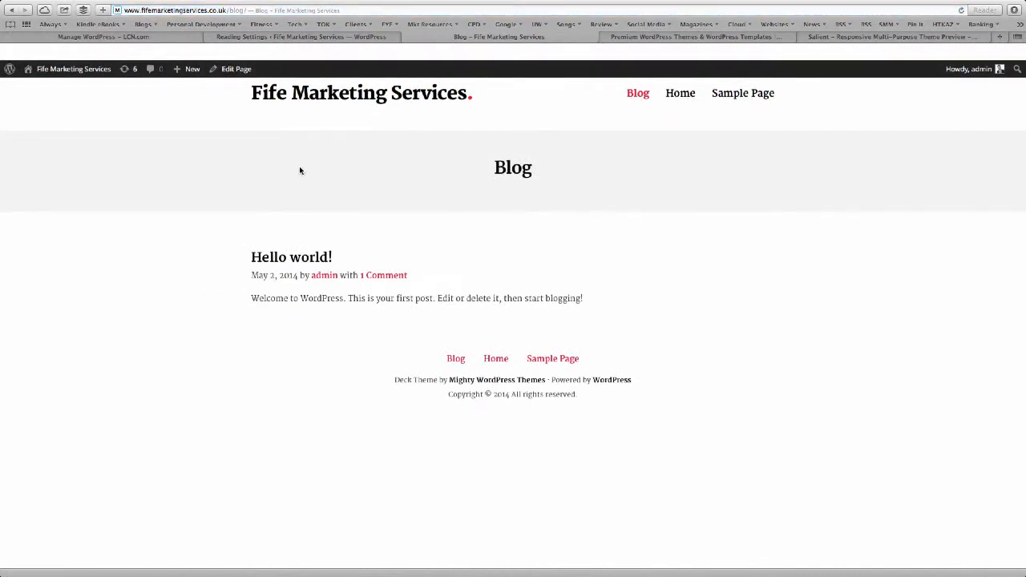
{"action": "left_click", "coordinate": [691, 93]}
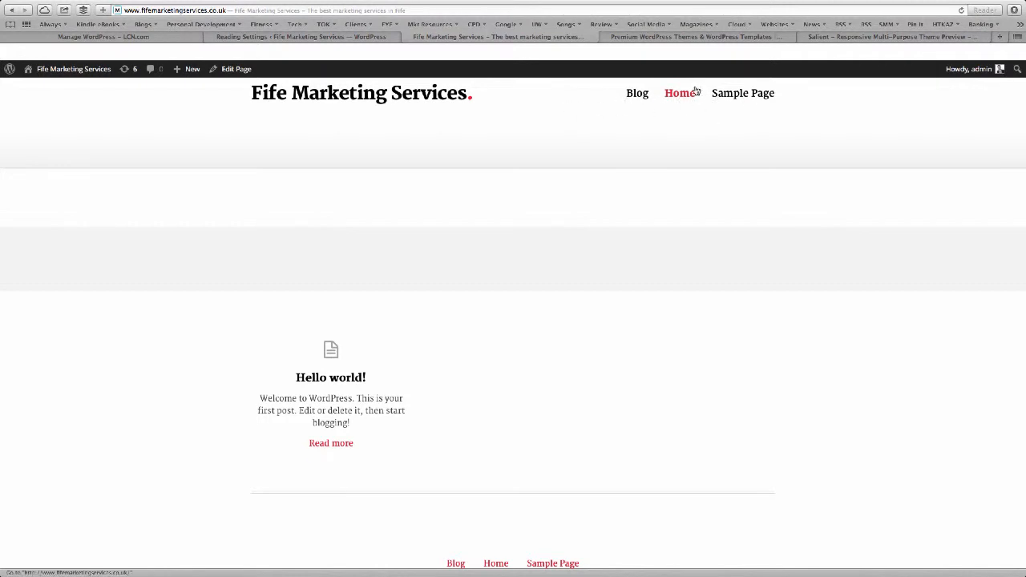
{"action": "left_click", "coordinate": [256, 36]}
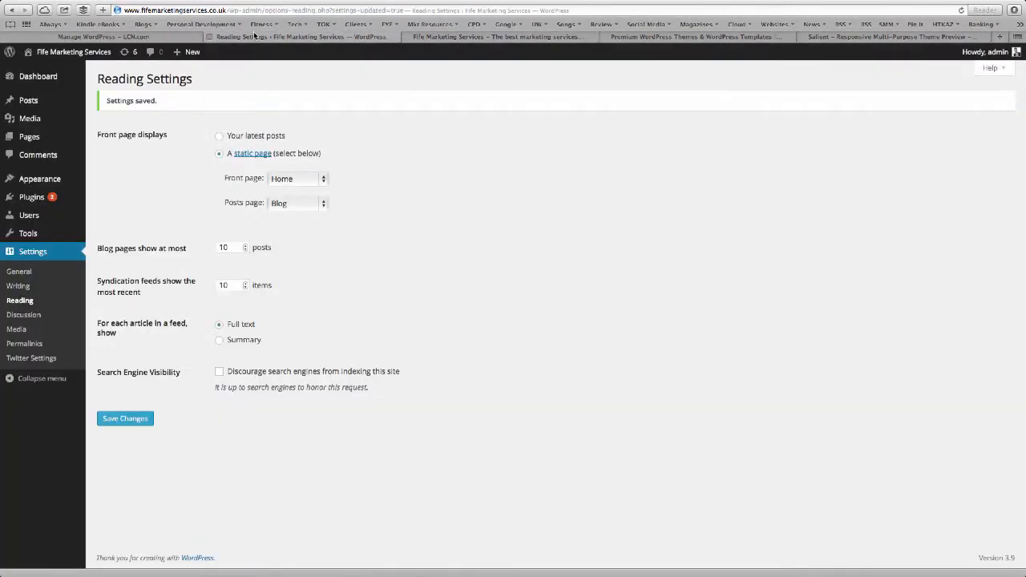
Create the main_nav menu with Home followed by Blog and save it.
{"action": "mouse_move", "coordinate": [21, 140]}
{"action": "mouse_move", "coordinate": [44, 187]}
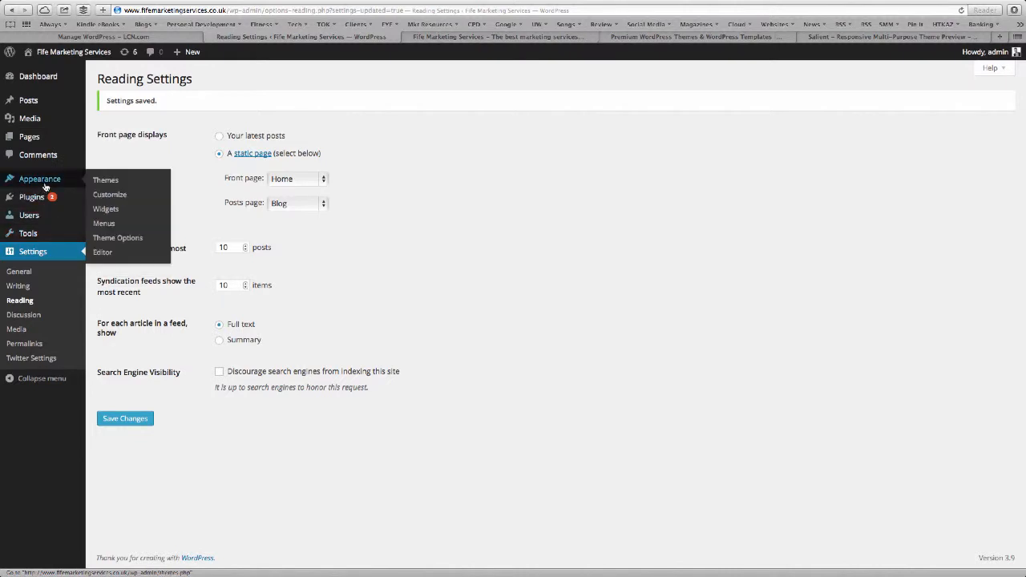
{"action": "left_click", "coordinate": [119, 223]}
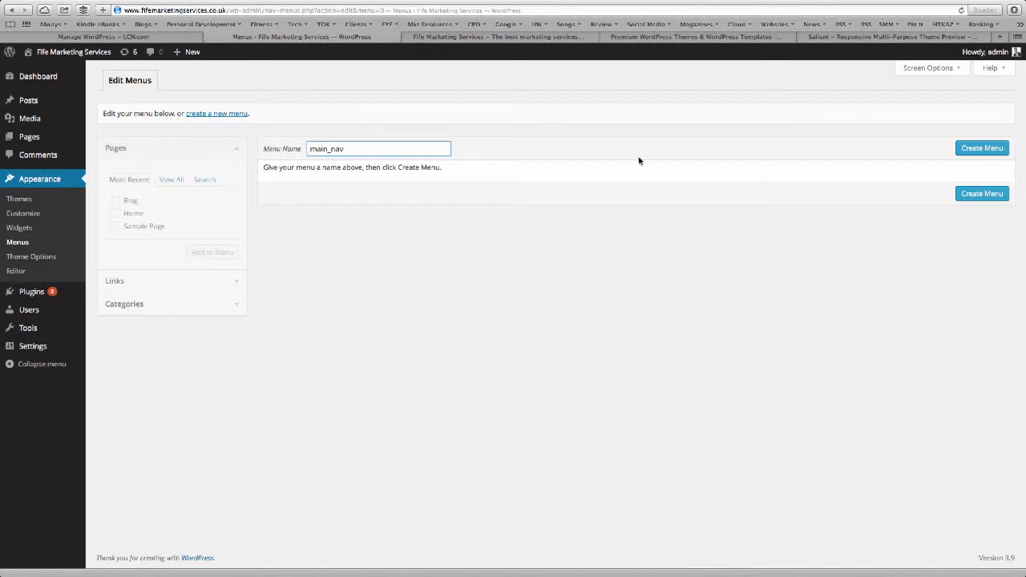
{"action": "left_click", "coordinate": [974, 149]}
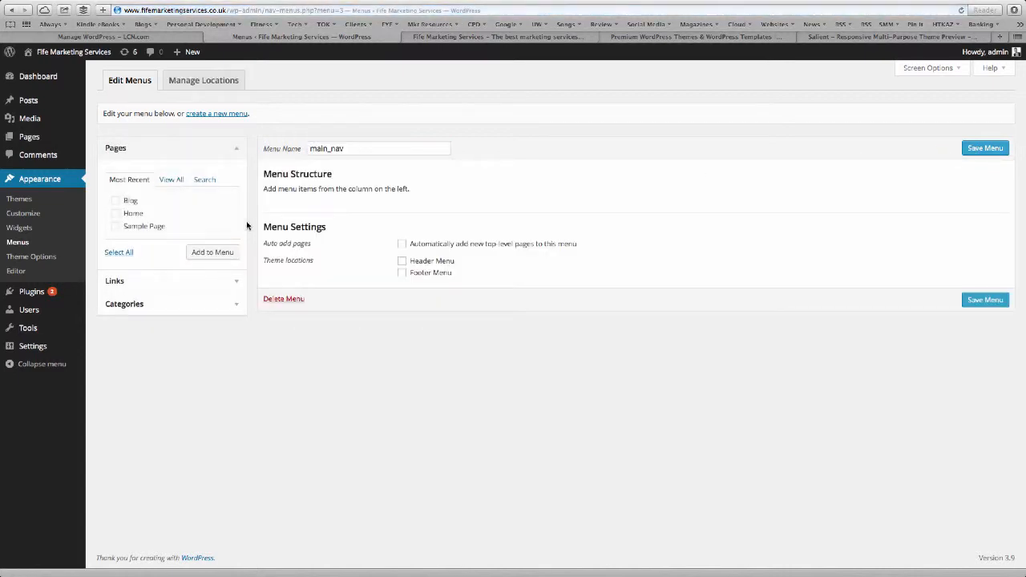
{"action": "left_click", "coordinate": [116, 202]}
{"action": "left_click", "coordinate": [115, 214]}
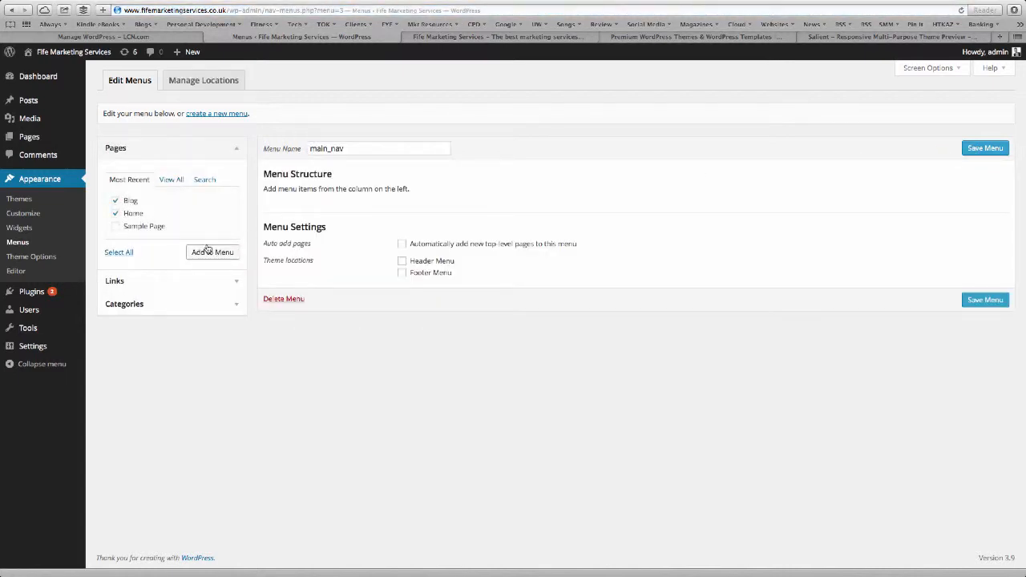
{"action": "left_click", "coordinate": [212, 252]}
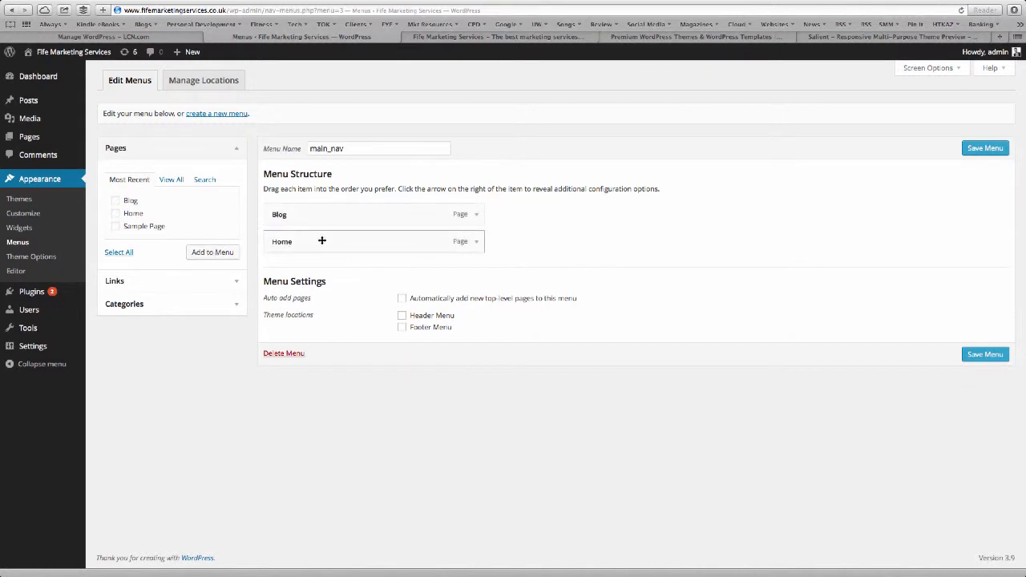
{"action": "left_click_drag", "start_coordinate": [322, 244], "coordinate": [322, 214]}
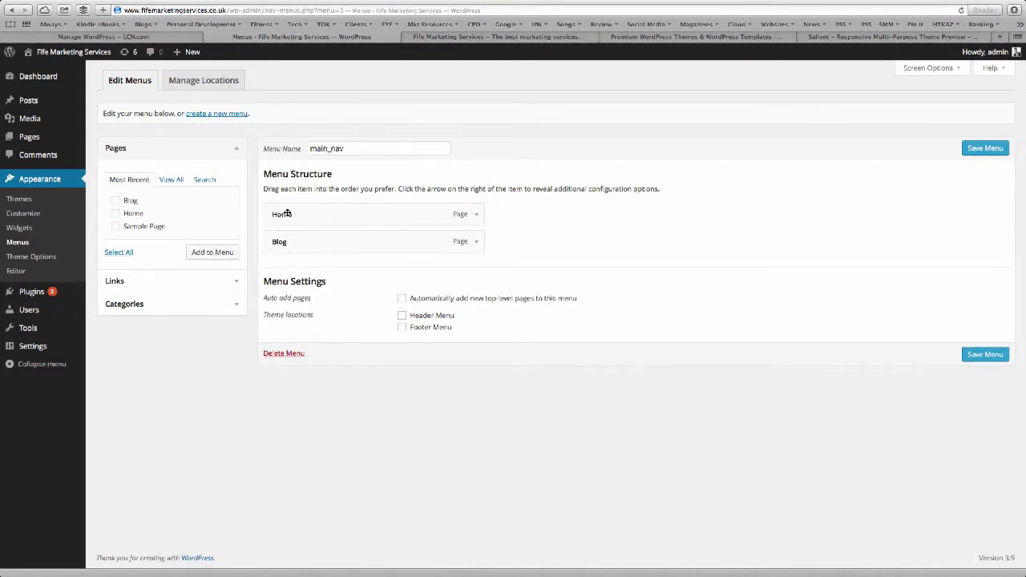
{"action": "left_click", "coordinate": [991, 152]}
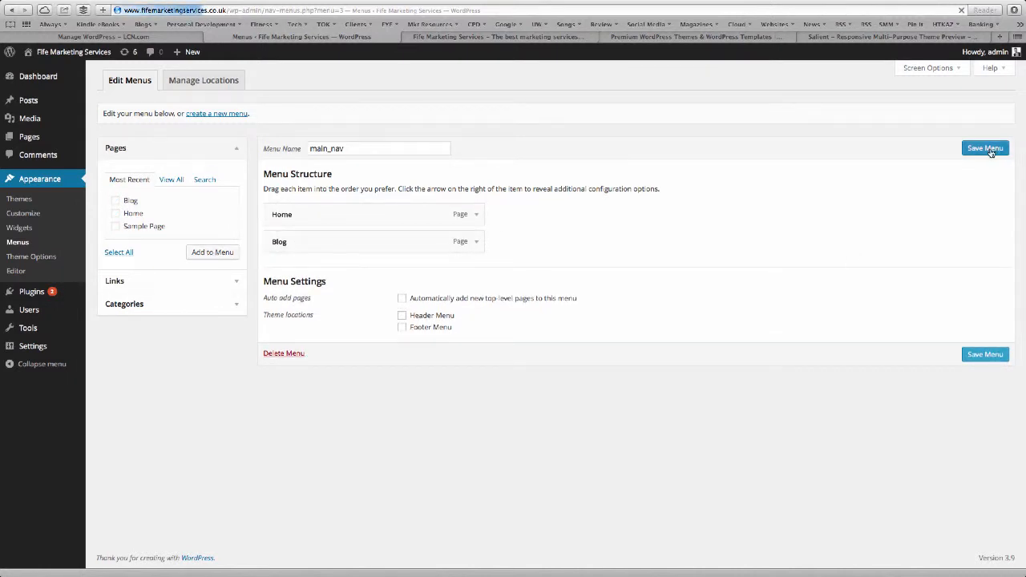
Assign main_nav to the Header Menu location, leave the Footer Menu unassigned, and save.
{"action": "left_click", "coordinate": [198, 83]}
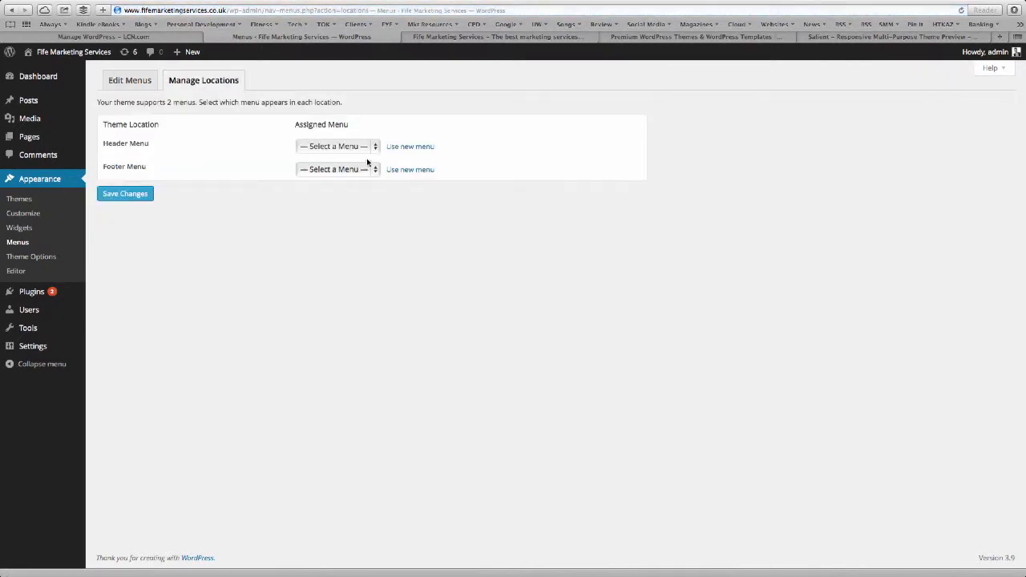
{"action": "left_click", "coordinate": [347, 145]}
{"action": "left_click", "coordinate": [340, 156]}
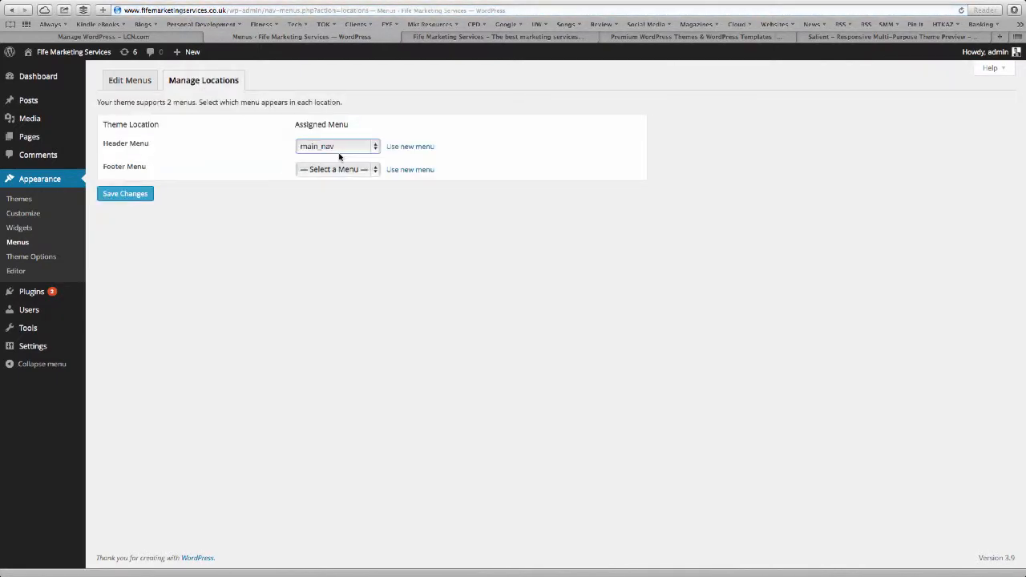
{"action": "left_click", "coordinate": [337, 168]}
{"action": "left_click", "coordinate": [256, 169]}
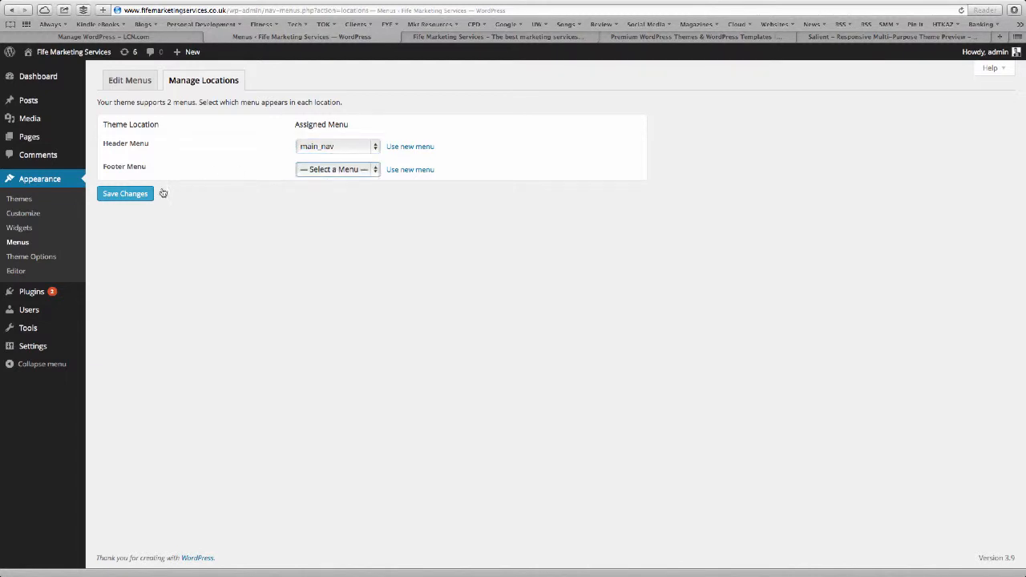
{"action": "left_click", "coordinate": [144, 194]}
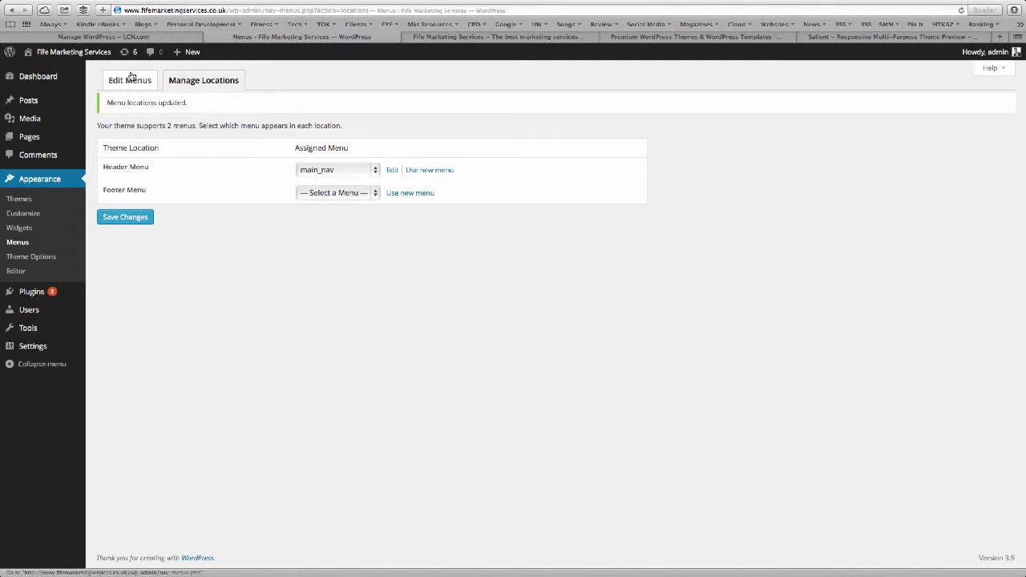
{"action": "left_click", "coordinate": [132, 78]}
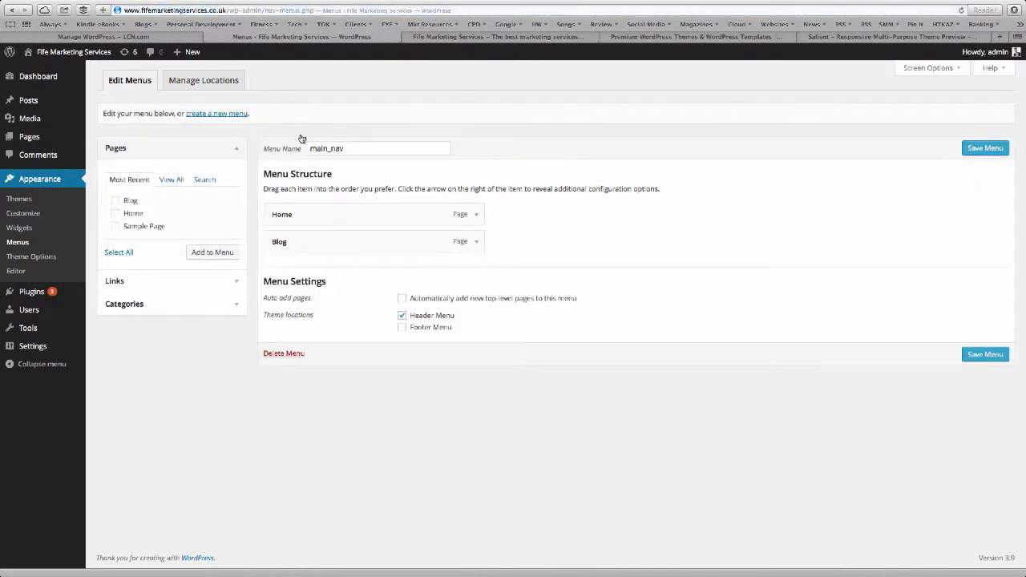
Create a footer_nav menu listing Home then Blog and save it.
{"action": "left_click", "coordinate": [226, 114]}
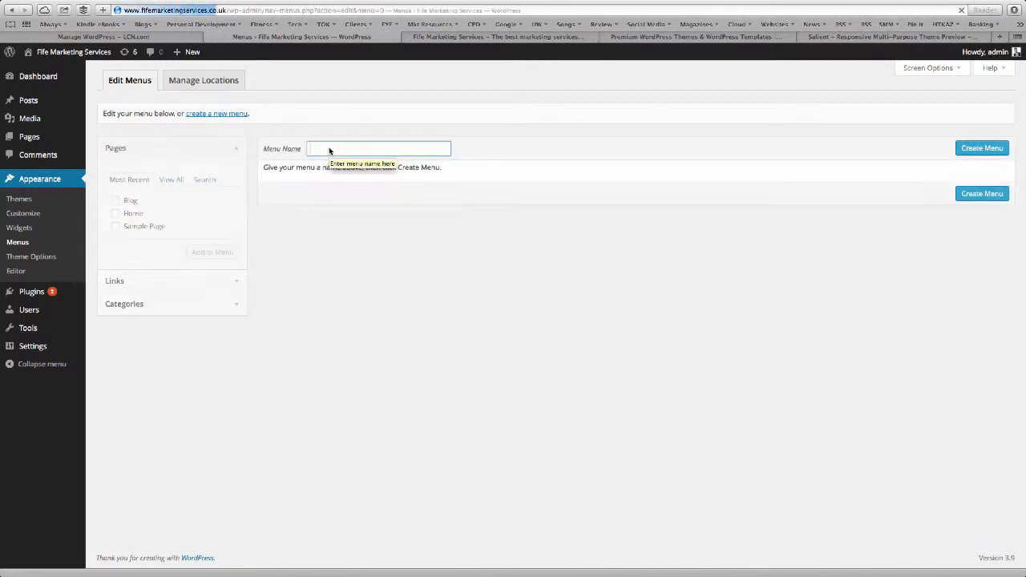
{"action": "type", "text": "footer_nav"}
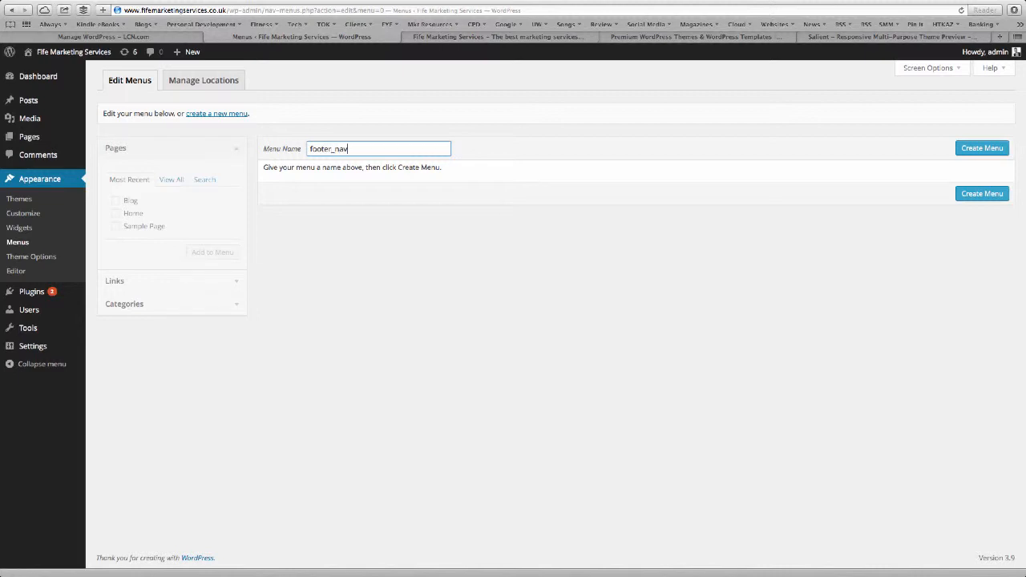
{"action": "left_click", "coordinate": [995, 149]}
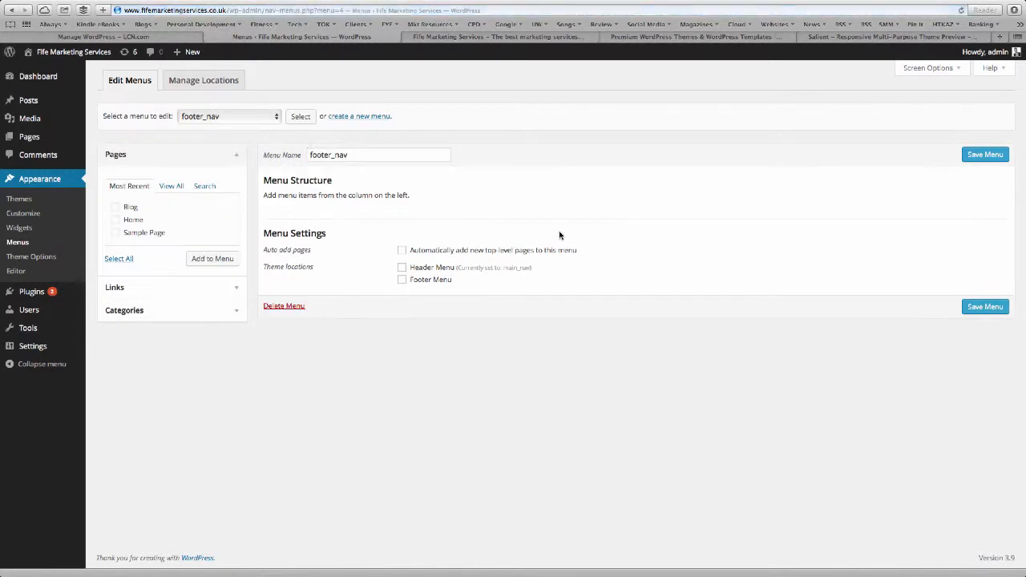
{"action": "left_click", "coordinate": [127, 209]}
{"action": "left_click", "coordinate": [116, 221]}
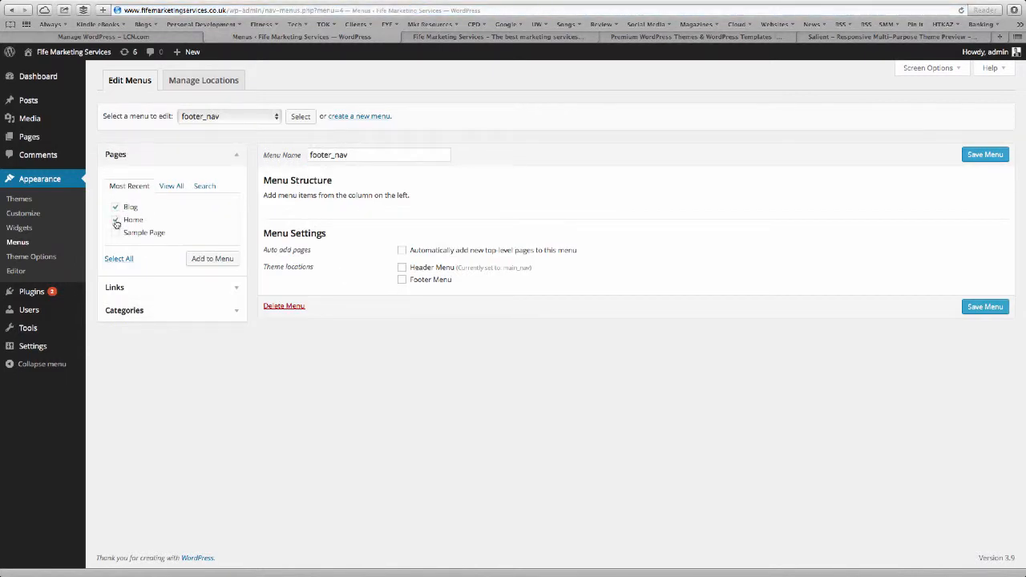
{"action": "left_click", "coordinate": [210, 259]}
{"action": "mouse_move", "coordinate": [328, 219]}
{"action": "left_mouse_down"}
{"action": "mouse_move", "coordinate": [314, 258]}
{"action": "mouse_move", "coordinate": [314, 231]}
{"action": "left_mouse_up"}
{"action": "left_click", "coordinate": [985, 154]}
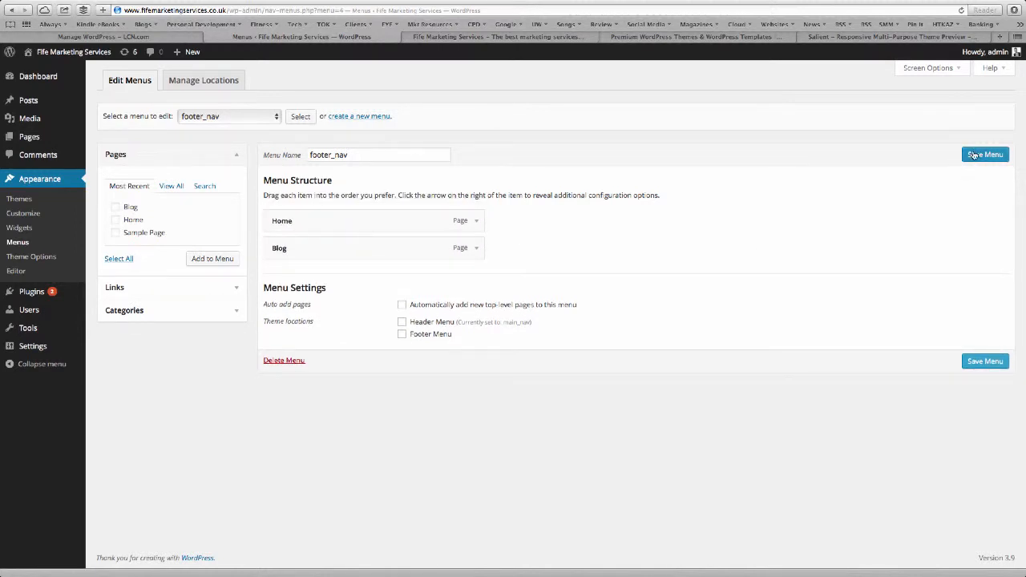
Assign footer_nav to the Footer Menu location, save, and view the live site's footer.
{"action": "left_click", "coordinate": [213, 87]}
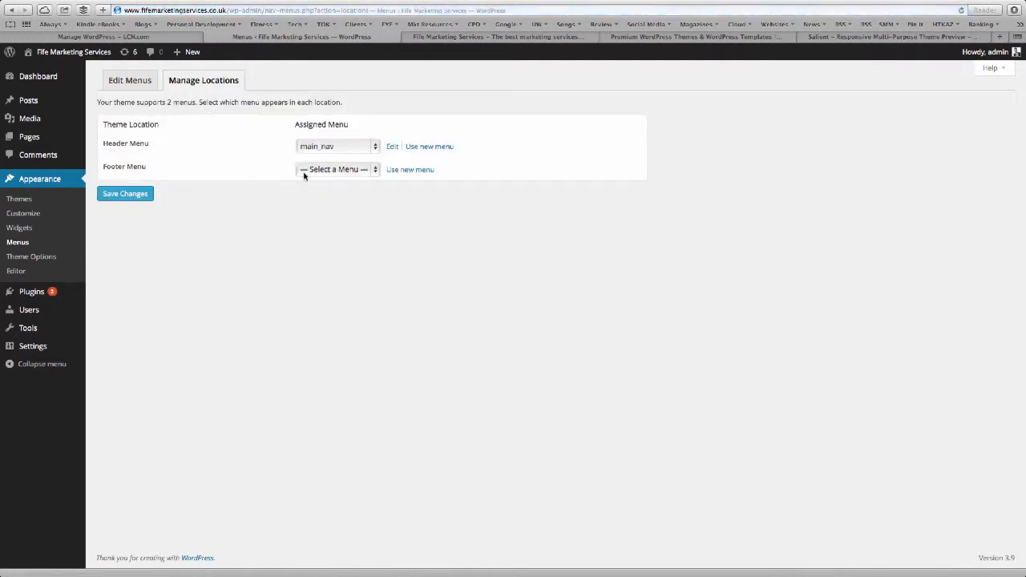
{"action": "left_click", "coordinate": [304, 176]}
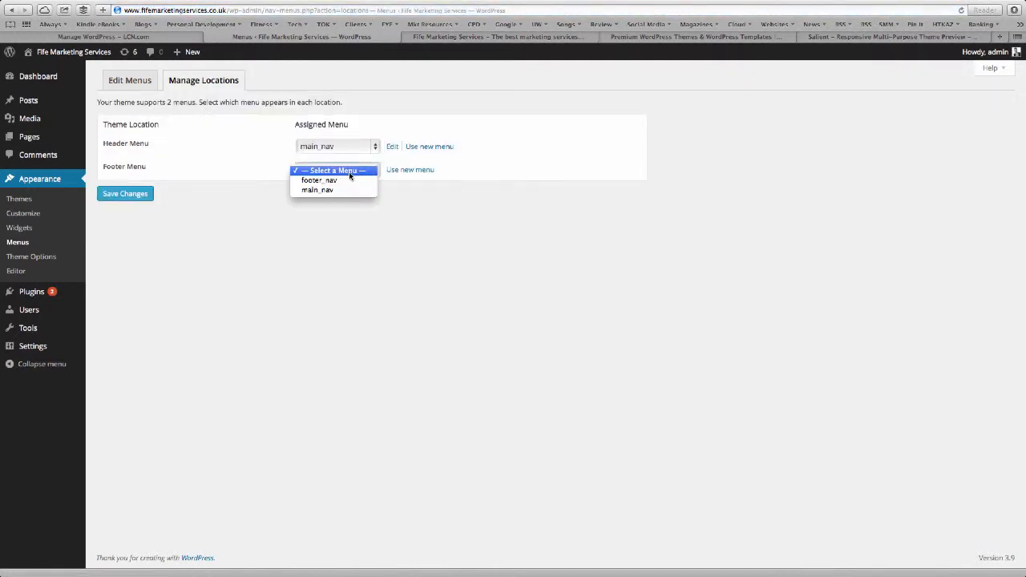
{"action": "left_click", "coordinate": [332, 181]}
{"action": "left_click", "coordinate": [124, 194]}
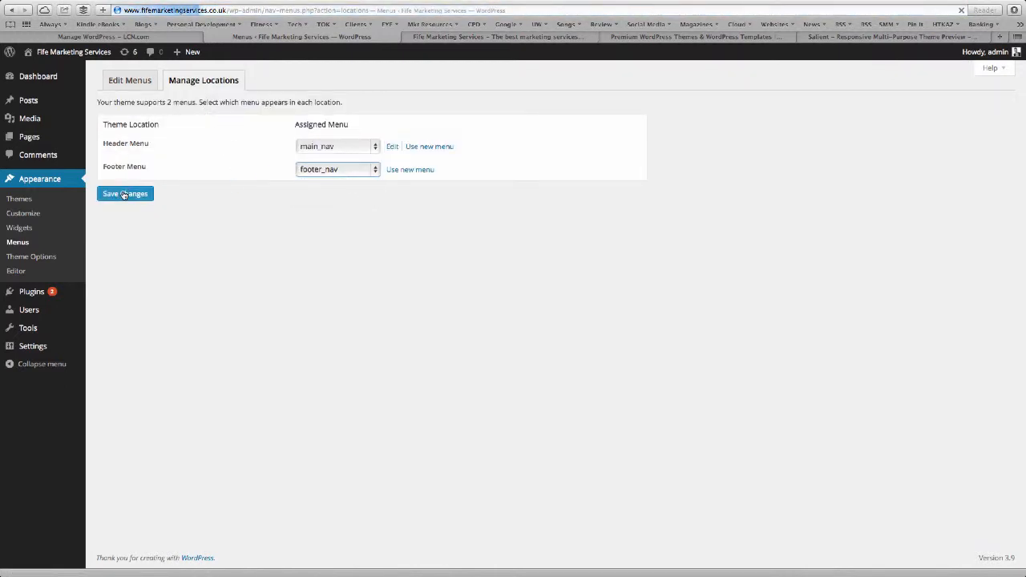
{"action": "left_click", "coordinate": [459, 37]}
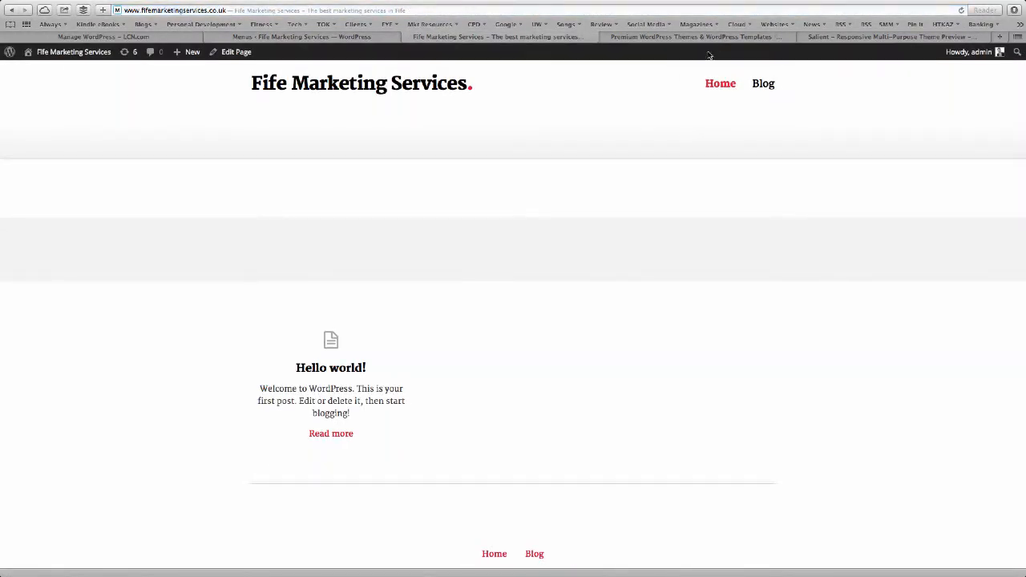
Switch back from the live site to the Menus Manage Locations admin tab.
{"action": "left_click", "coordinate": [284, 37]}
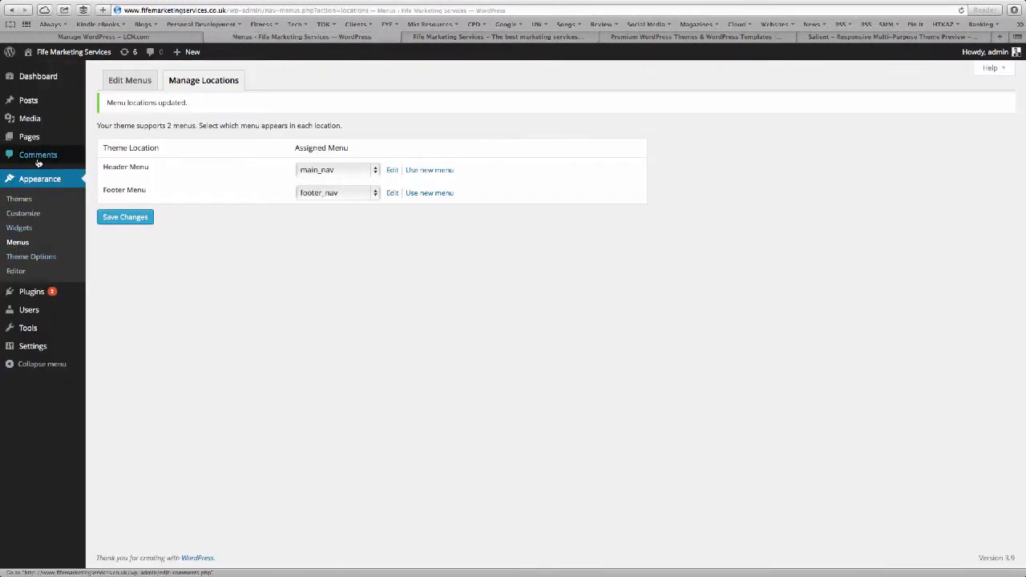
{"action": "mouse_move", "coordinate": [36, 145]}
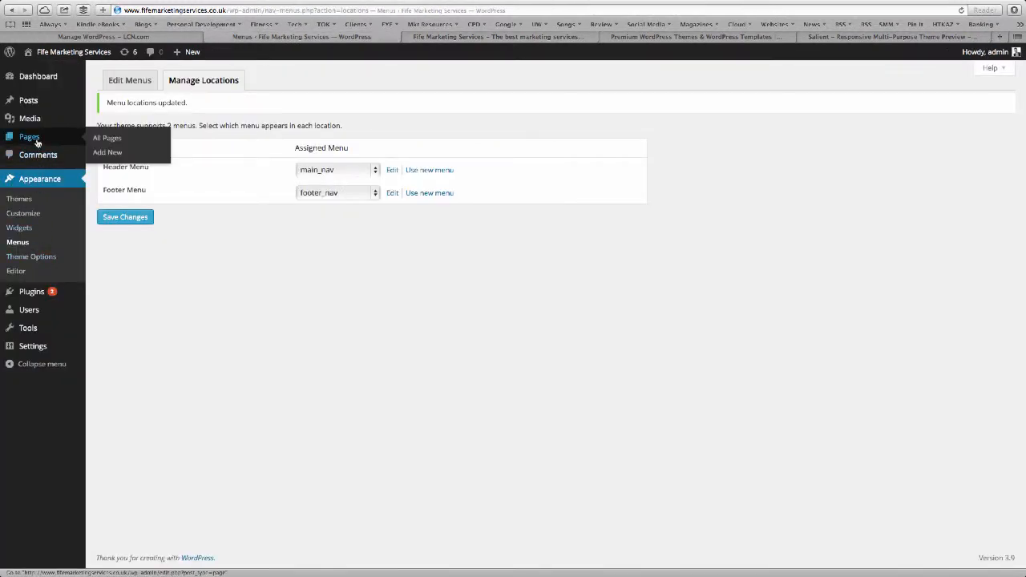
Publish a new page titled About Us.
{"action": "left_click", "coordinate": [36, 143]}
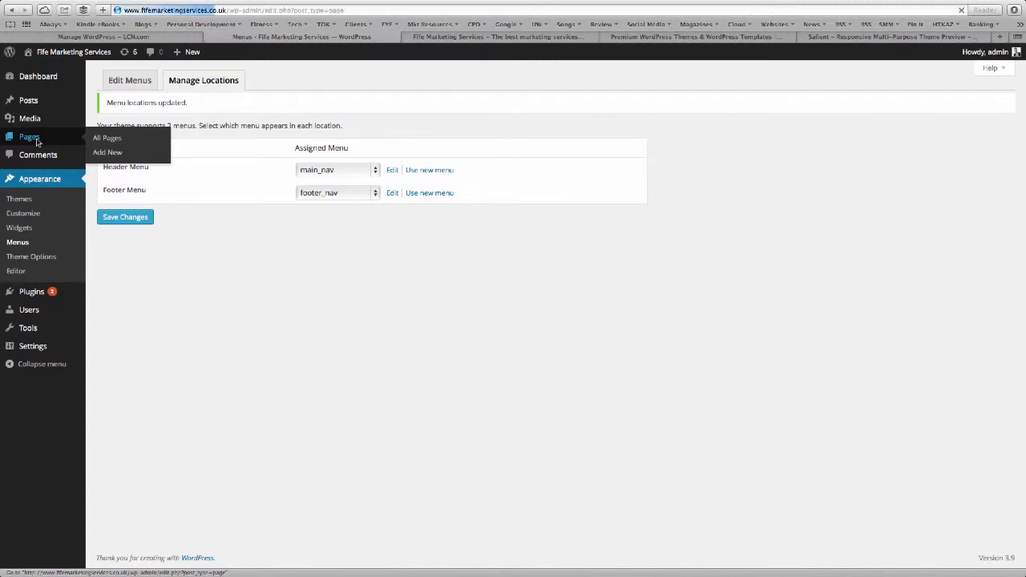
{"action": "left_click", "coordinate": [147, 80]}
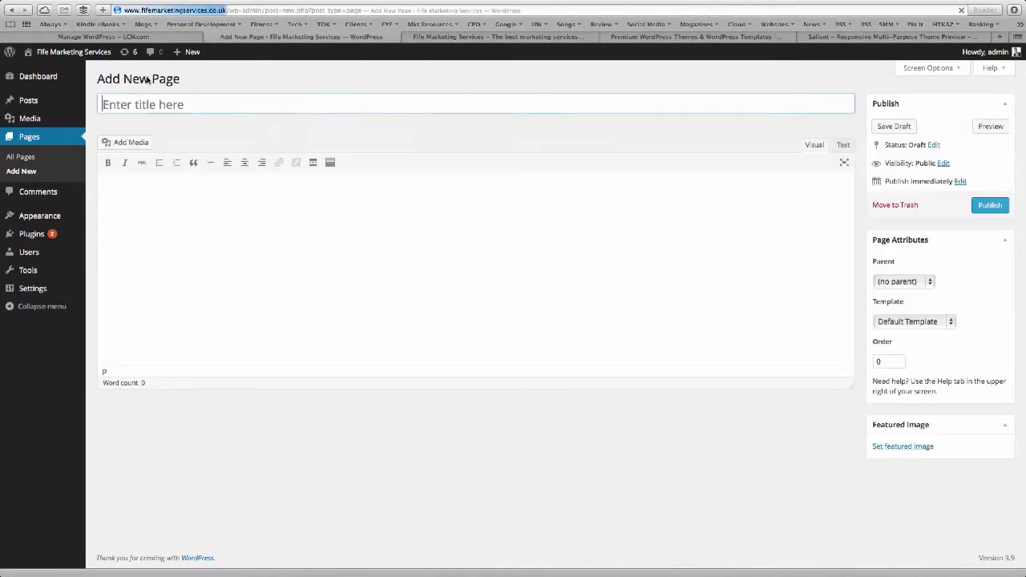
{"action": "type", "text": "About Us"}
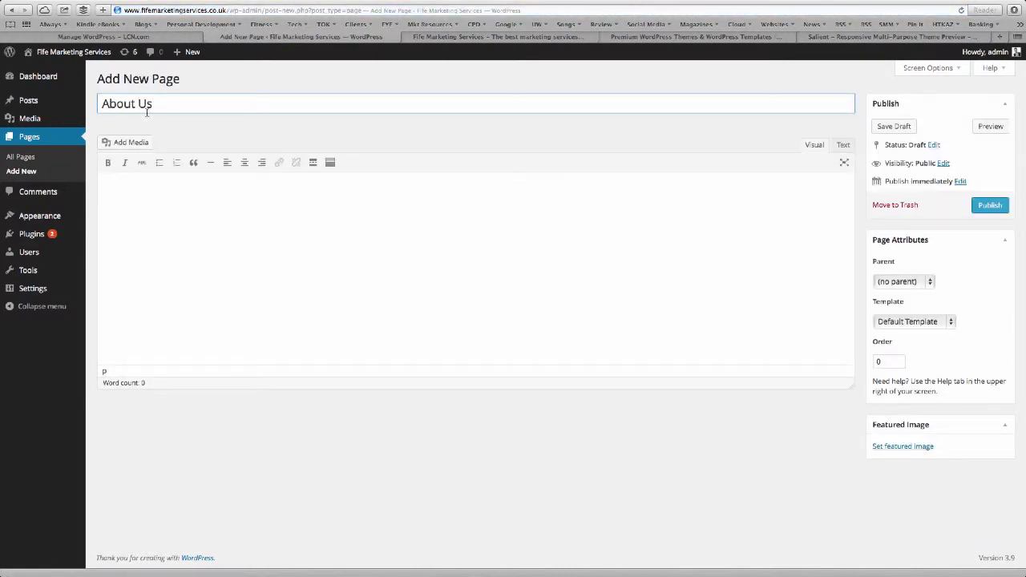
{"action": "left_click", "coordinate": [989, 205]}
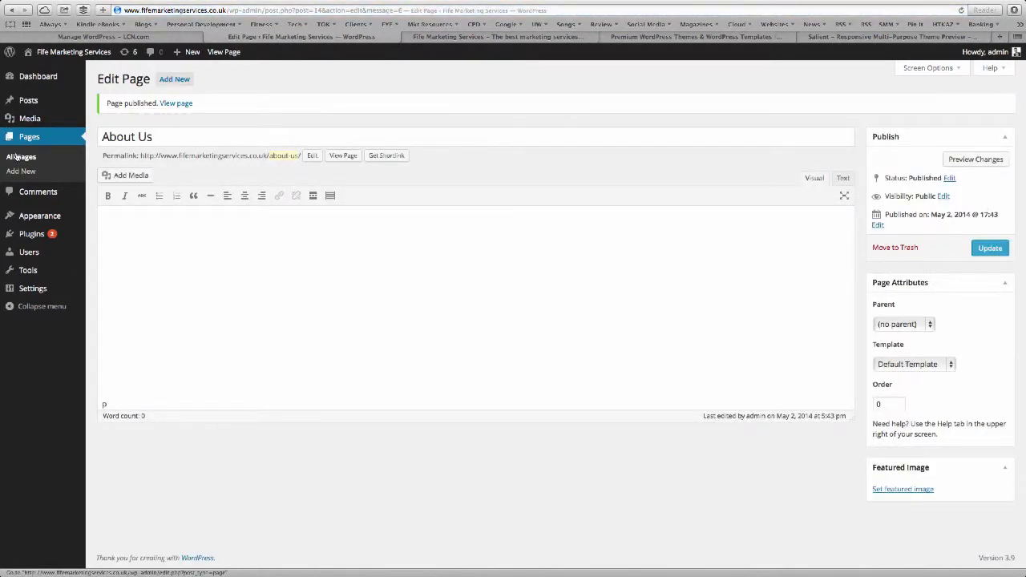
Publish a new page titled Marketing Services.
{"action": "left_click", "coordinate": [183, 81]}
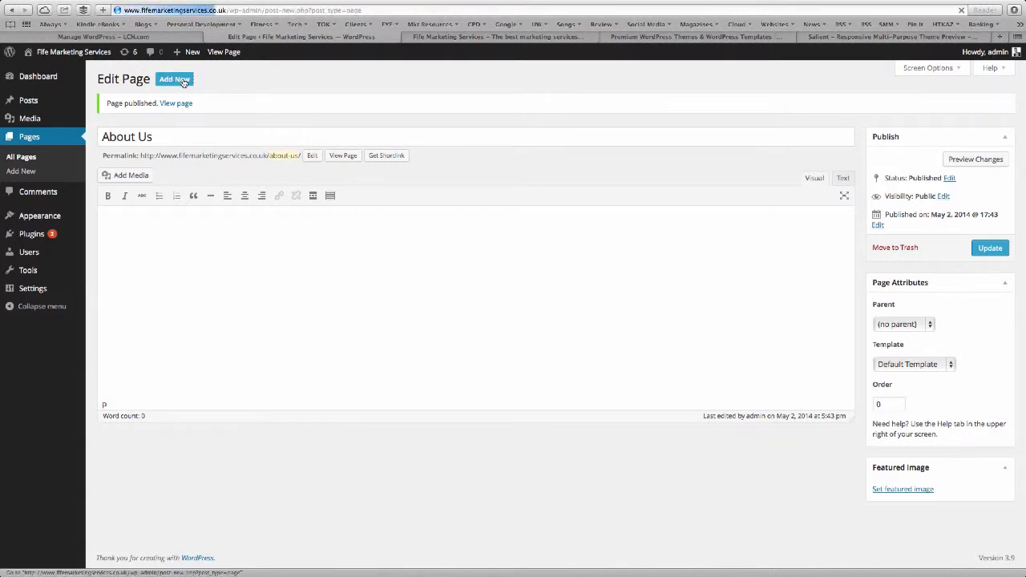
{"action": "left_click", "coordinate": [181, 98]}
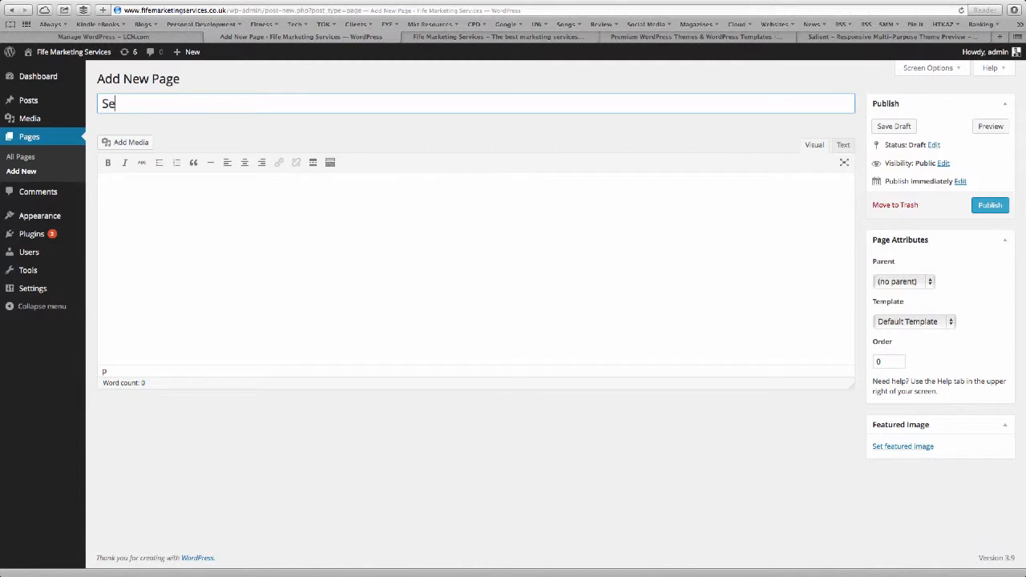
{"action": "type", "text": "Marketing Serv"}
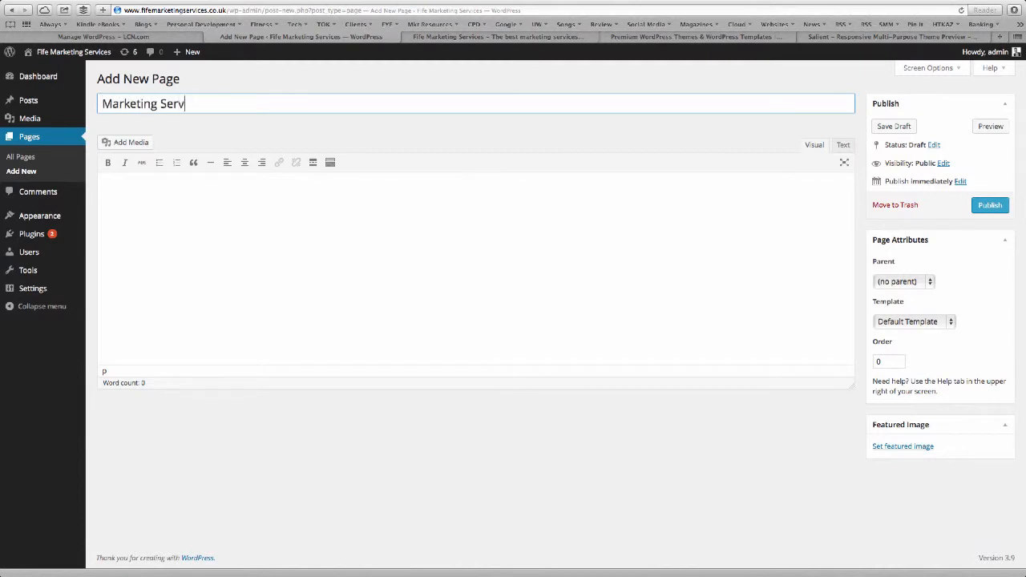
{"action": "type", "text": "ices"}
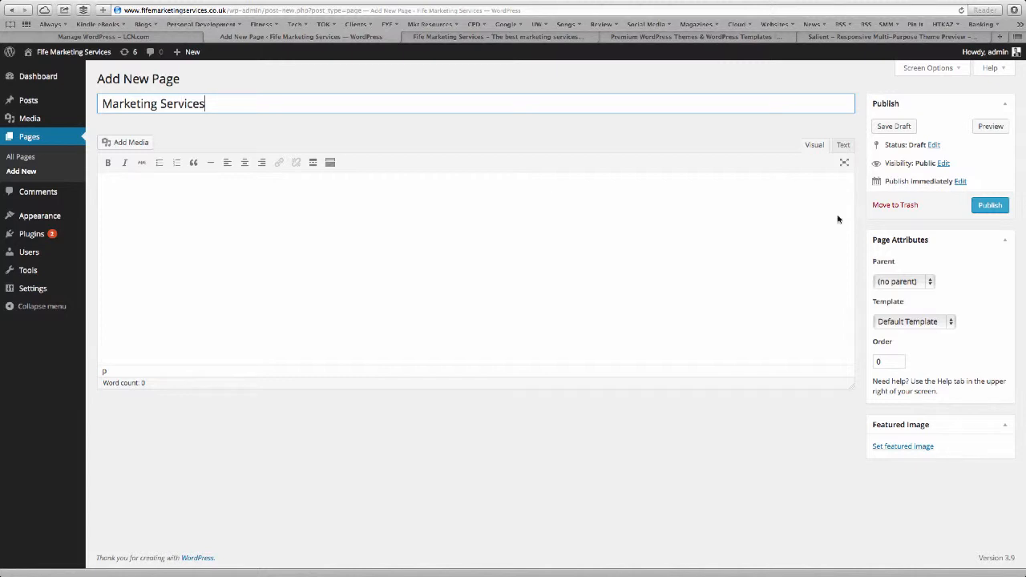
{"action": "left_click", "coordinate": [986, 205]}
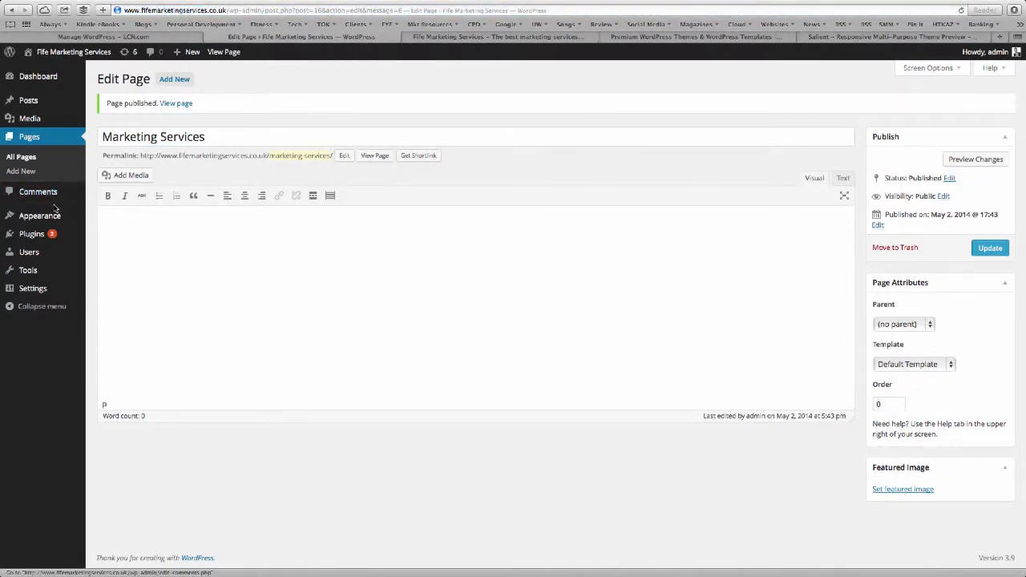
Add Marketing Services and About Us to footer_nav, move Blog below Marketing Services, and save.
{"action": "mouse_move", "coordinate": [56, 215]}
{"action": "left_click", "coordinate": [114, 261]}
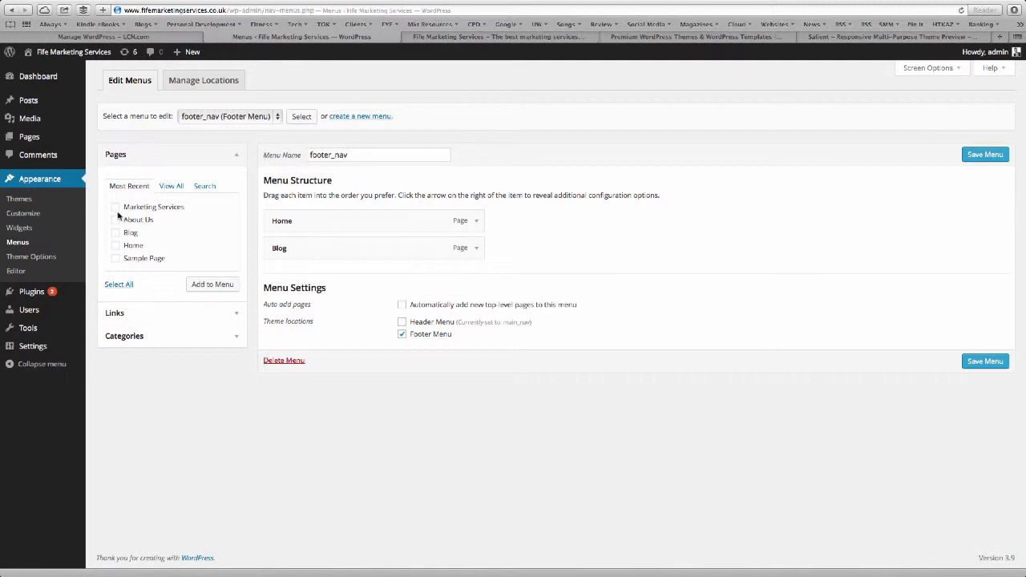
{"action": "left_click", "coordinate": [115, 223]}
{"action": "left_click", "coordinate": [202, 286]}
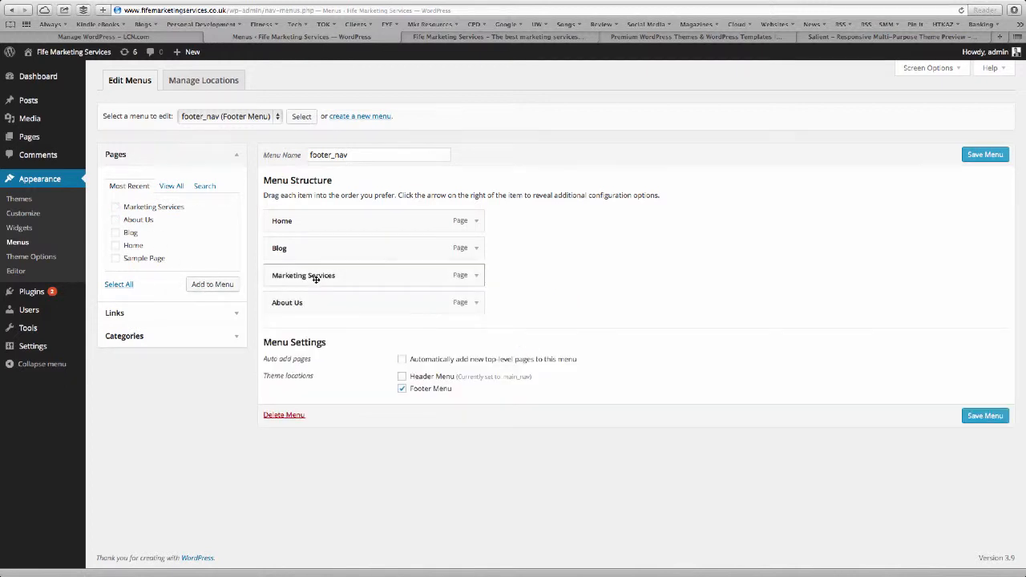
{"action": "left_click_drag", "start_coordinate": [318, 248], "coordinate": [316, 282]}
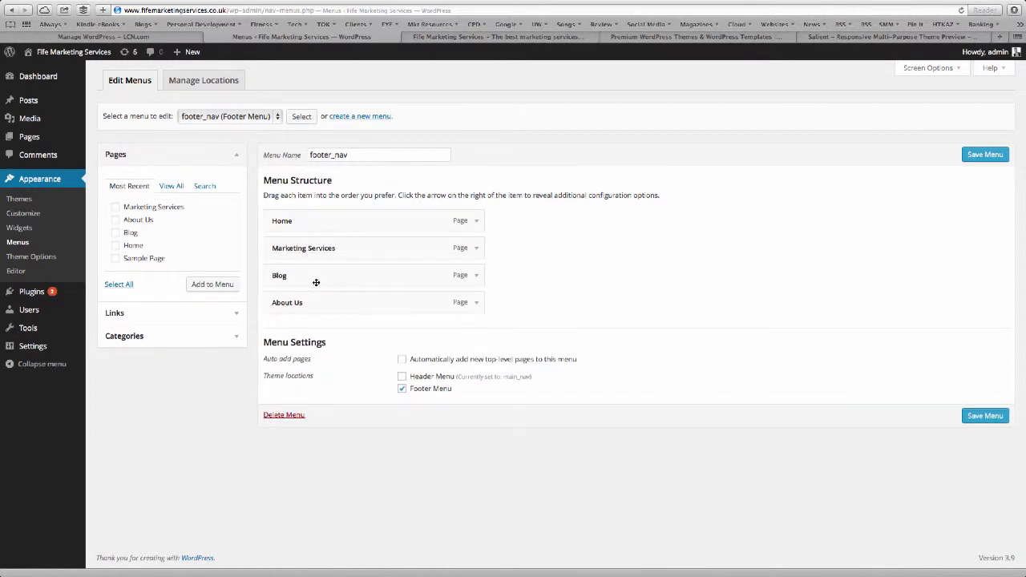
{"action": "left_click", "coordinate": [979, 417]}
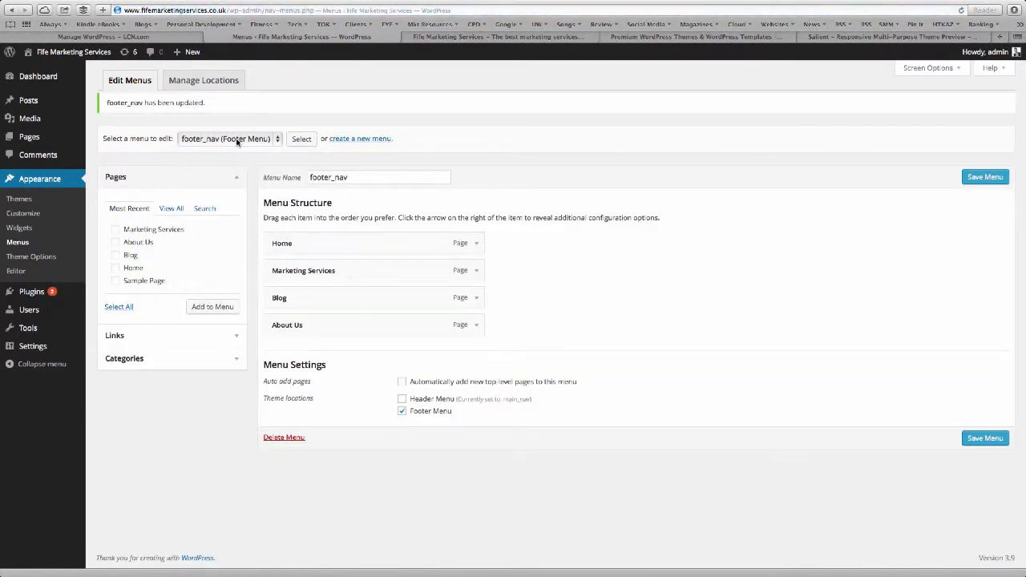
Add Marketing Services and About Us to main_nav with Marketing Services second, save, and start a new page.
{"action": "left_click", "coordinate": [244, 140]}
{"action": "left_click", "coordinate": [233, 154]}
{"action": "left_click", "coordinate": [299, 139]}
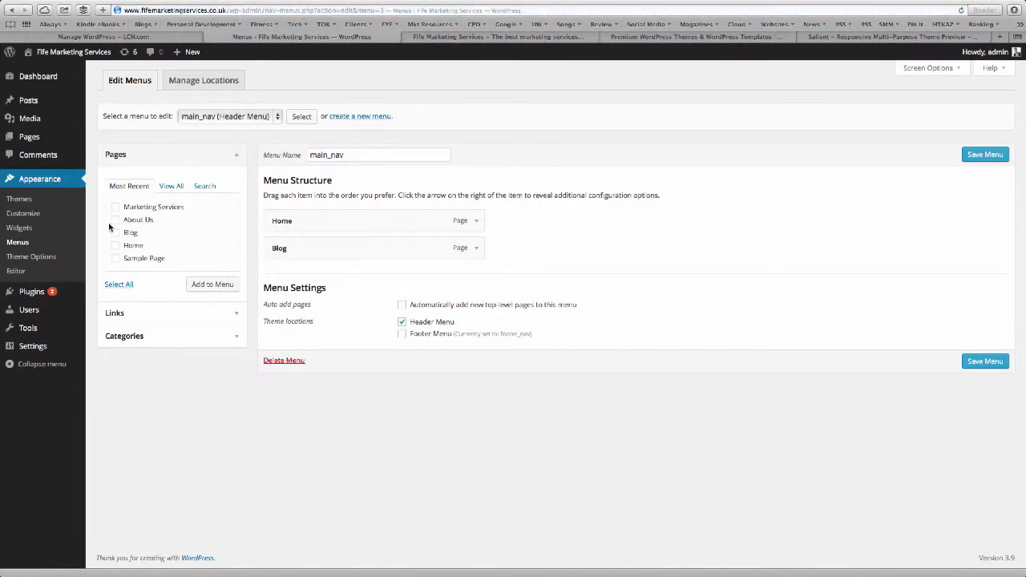
{"action": "left_click", "coordinate": [210, 286]}
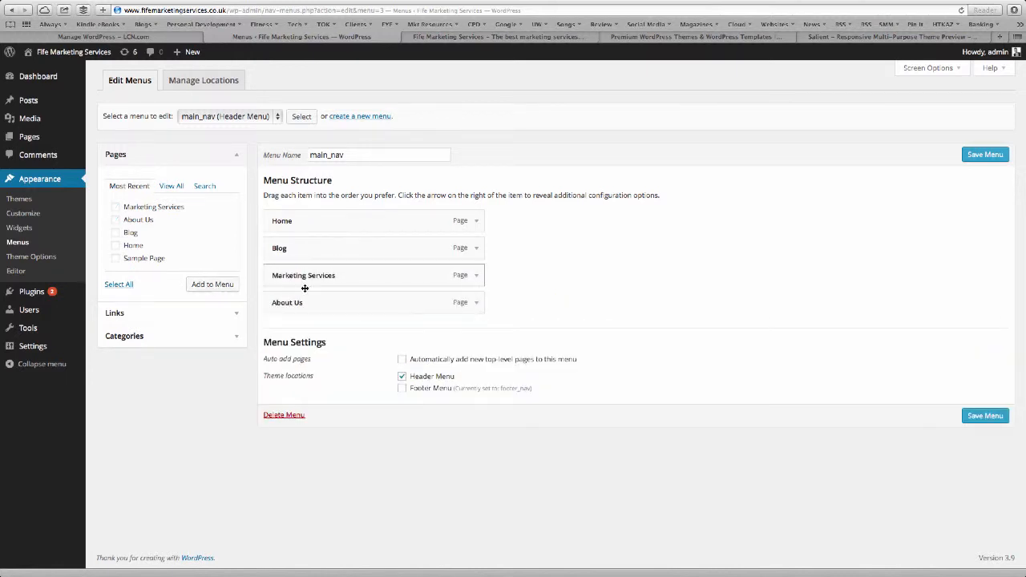
{"action": "left_click_drag", "start_coordinate": [305, 283], "coordinate": [309, 245]}
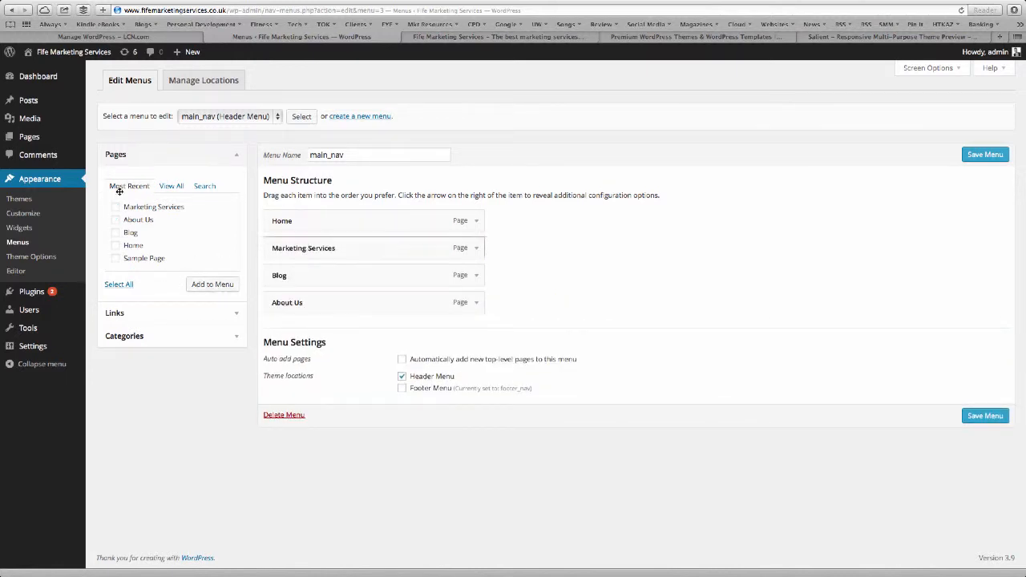
{"action": "left_click", "coordinate": [995, 422]}
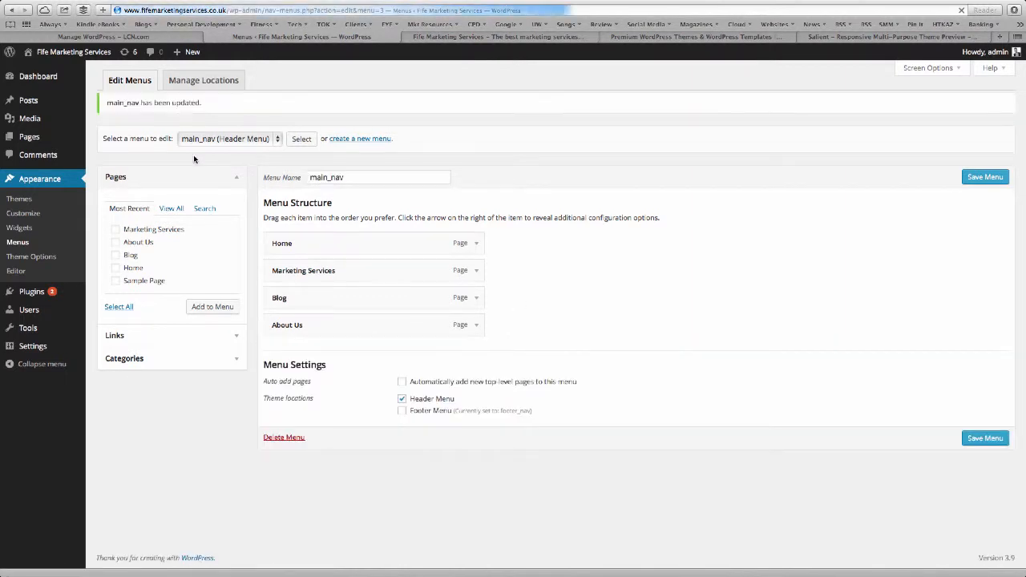
{"action": "left_click", "coordinate": [27, 138]}
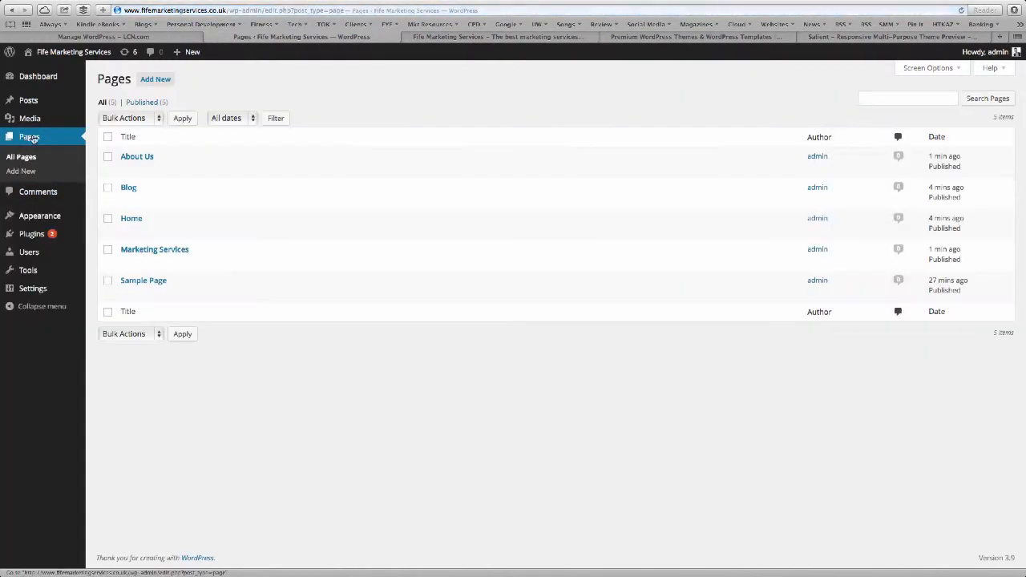
{"action": "left_click", "coordinate": [157, 80]}
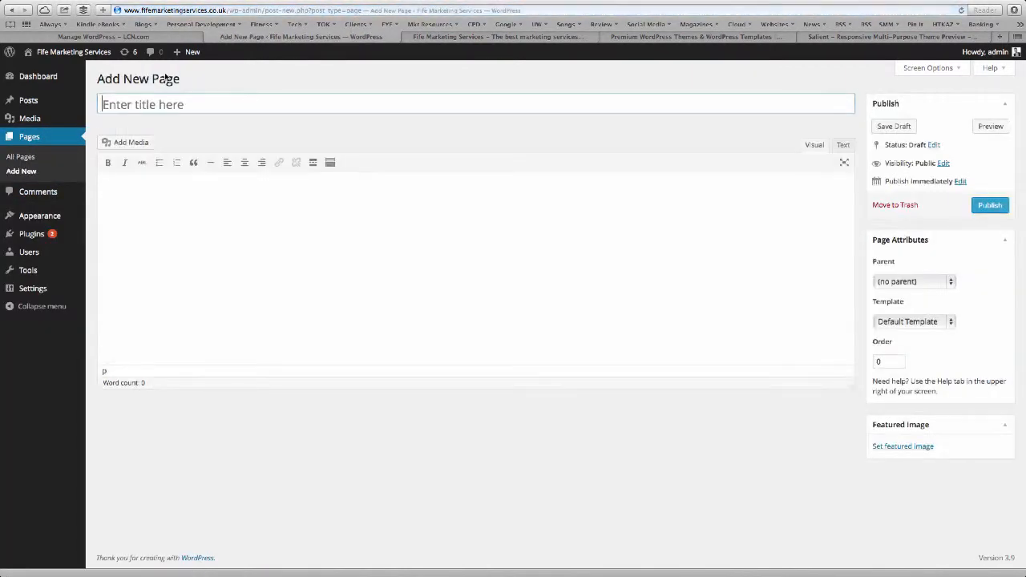
Publish a page titled 'Contact Us' that uses the Contact page template.
{"action": "type", "text": "Contact Us"}
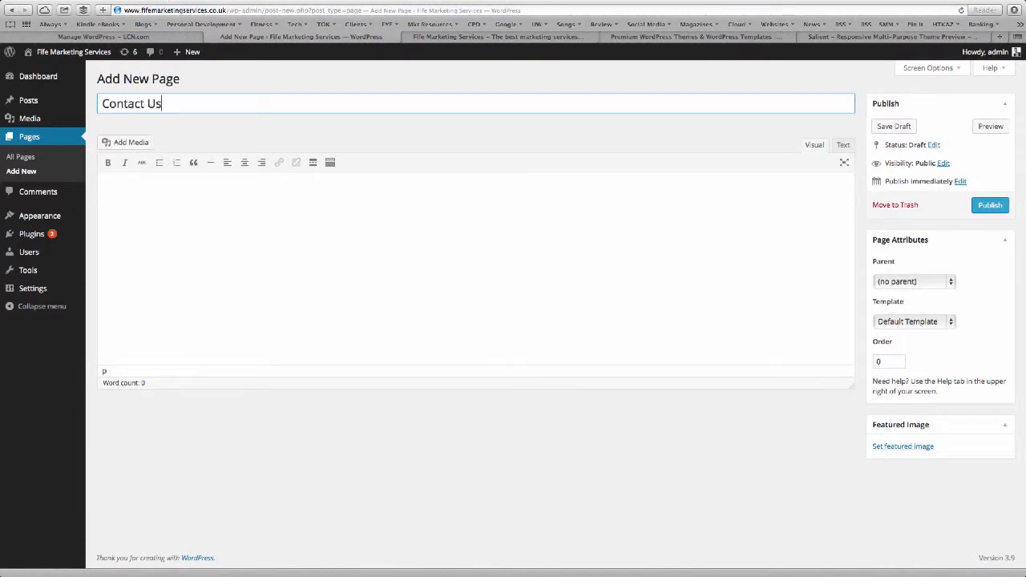
{"action": "left_click", "coordinate": [922, 322]}
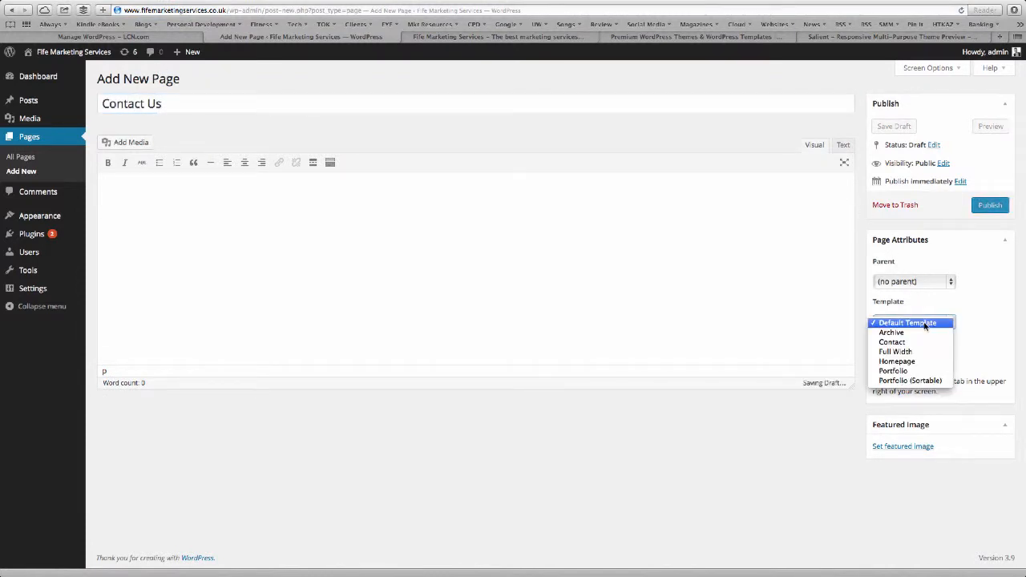
{"action": "left_click", "coordinate": [926, 342]}
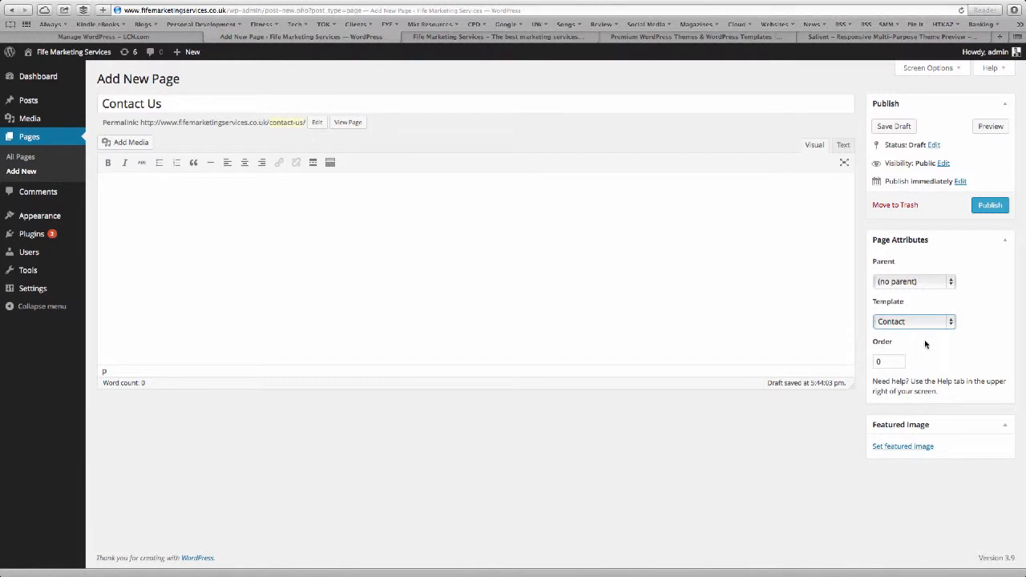
{"action": "left_click", "coordinate": [991, 205]}
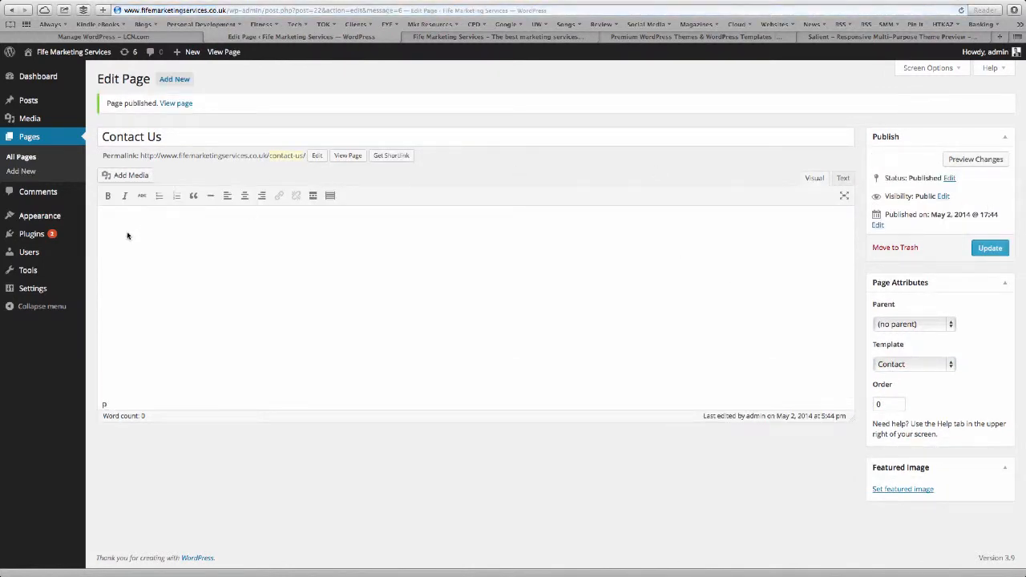
{"action": "left_click", "coordinate": [38, 216]}
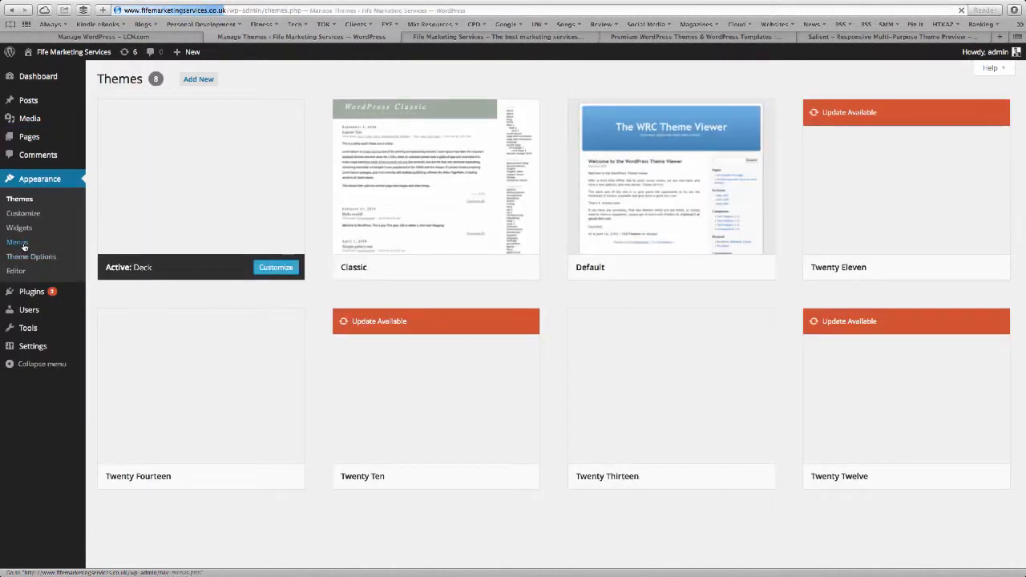
Add the Contact Us page to the main_nav header menu and save it.
{"action": "left_click", "coordinate": [25, 245]}
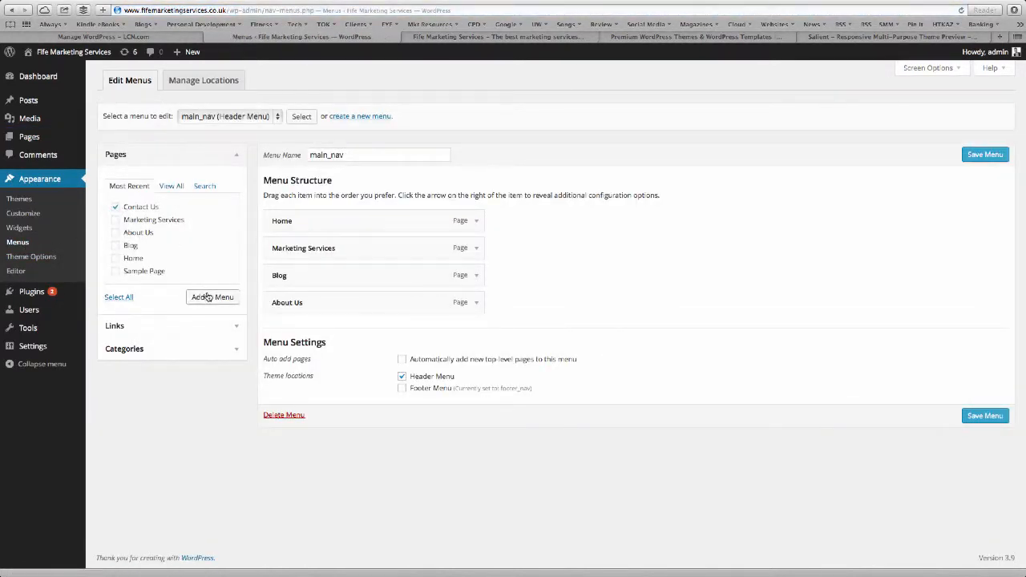
{"action": "left_click", "coordinate": [210, 297]}
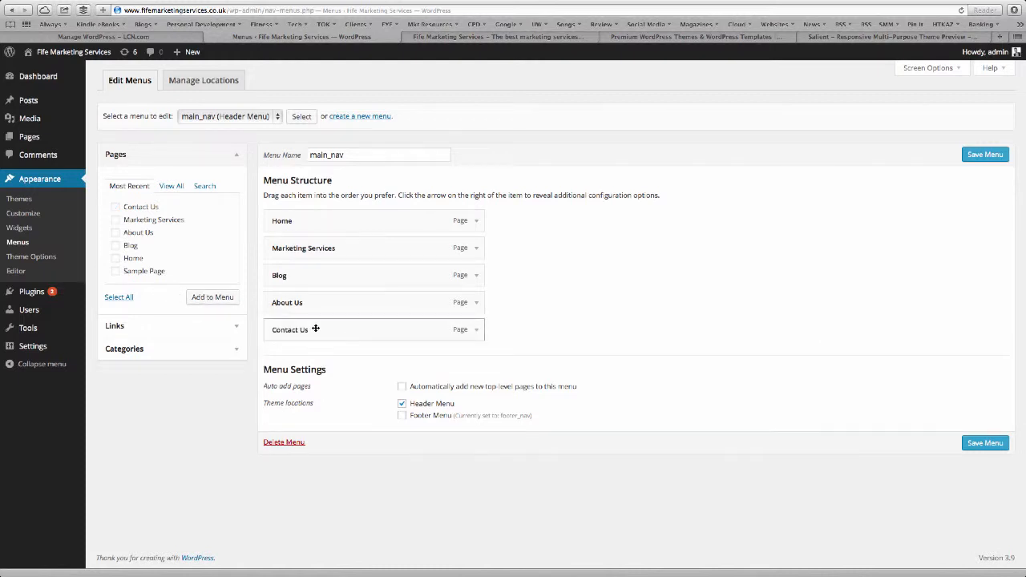
{"action": "left_click", "coordinate": [990, 443]}
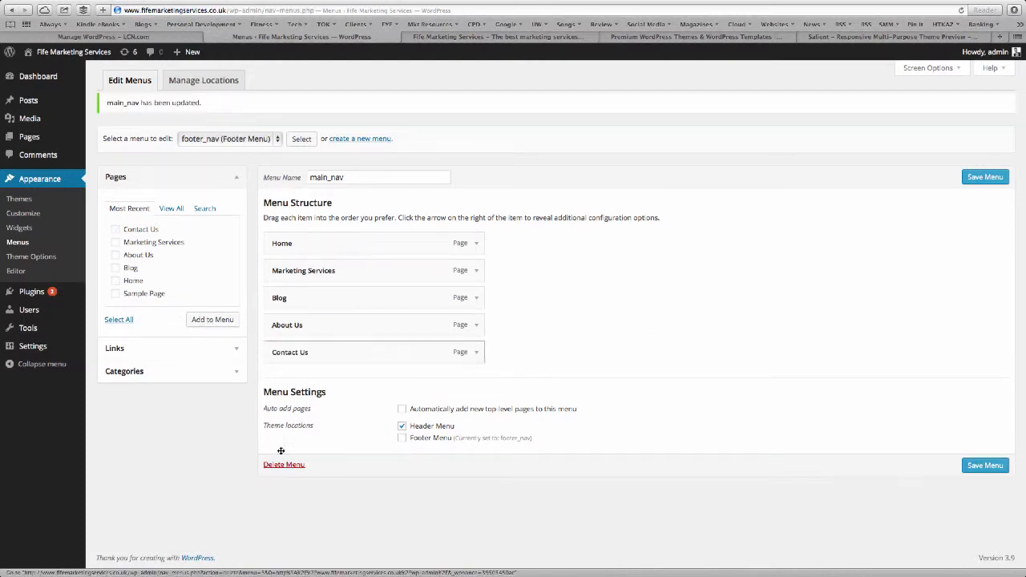
Add Contact Us to the footer_nav menu and save it.
{"action": "left_click", "coordinate": [302, 138]}
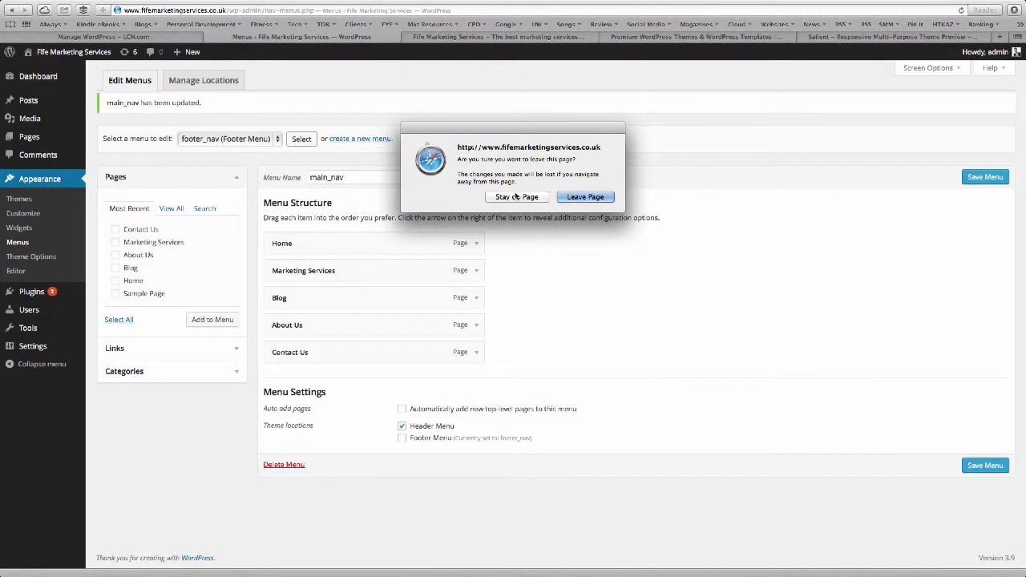
{"action": "left_click", "coordinate": [576, 197]}
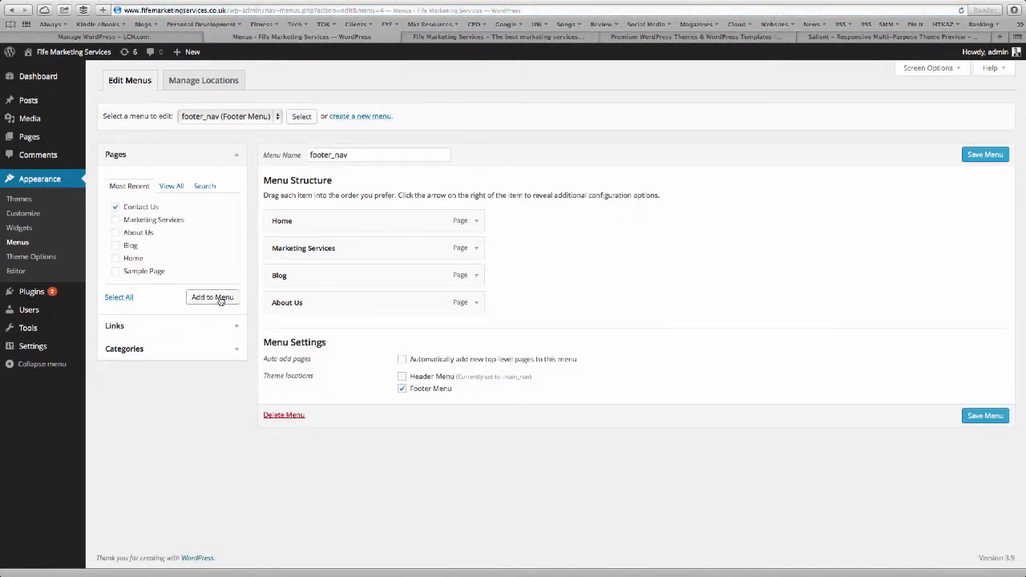
{"action": "left_click", "coordinate": [220, 299]}
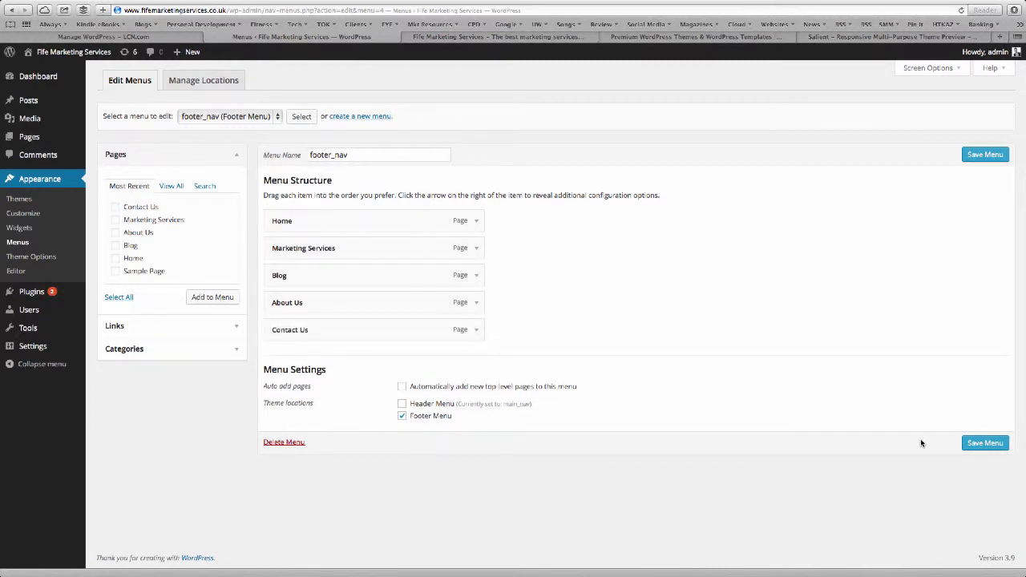
{"action": "left_click", "coordinate": [985, 443]}
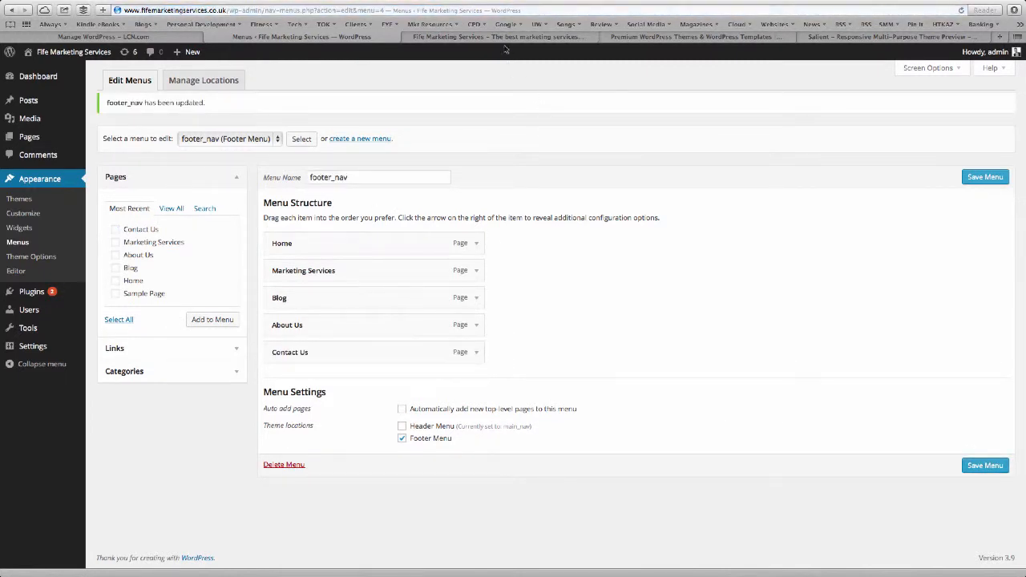
{"action": "left_click", "coordinate": [503, 38]}
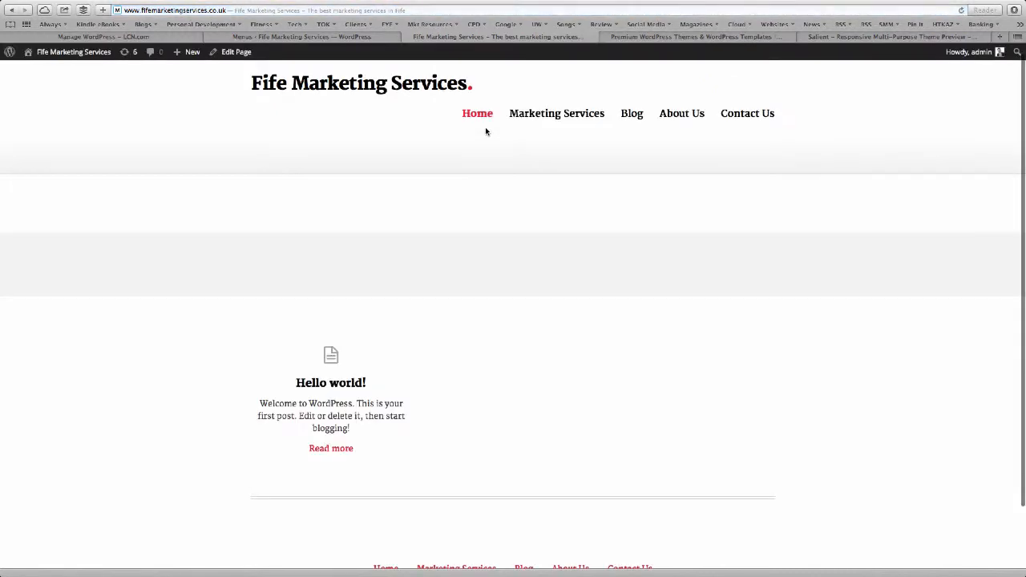
Scroll the live front page to confirm the header and footer menus show five pages.
{"action": "scroll", "coordinate": [485, 141], "scroll_direction": "down", "scroll_amount": 1}
{"action": "scroll", "coordinate": [485, 141], "scroll_direction": "up", "scroll_amount": 1}
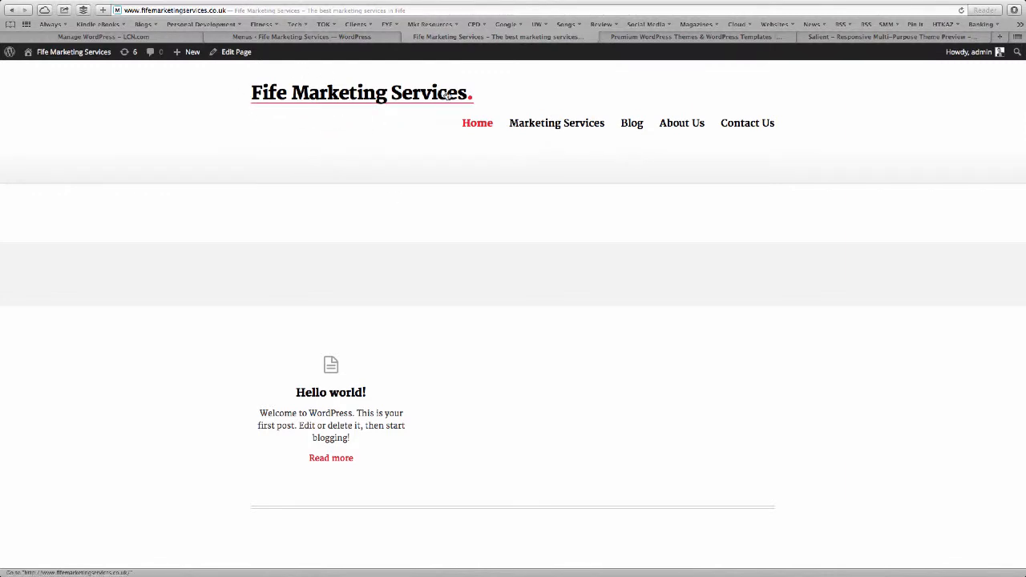
{"action": "scroll", "coordinate": [558, 150], "scroll_direction": "down", "scroll_amount": 1}
{"action": "scroll", "coordinate": [557, 151], "scroll_direction": "up", "scroll_amount": 1}
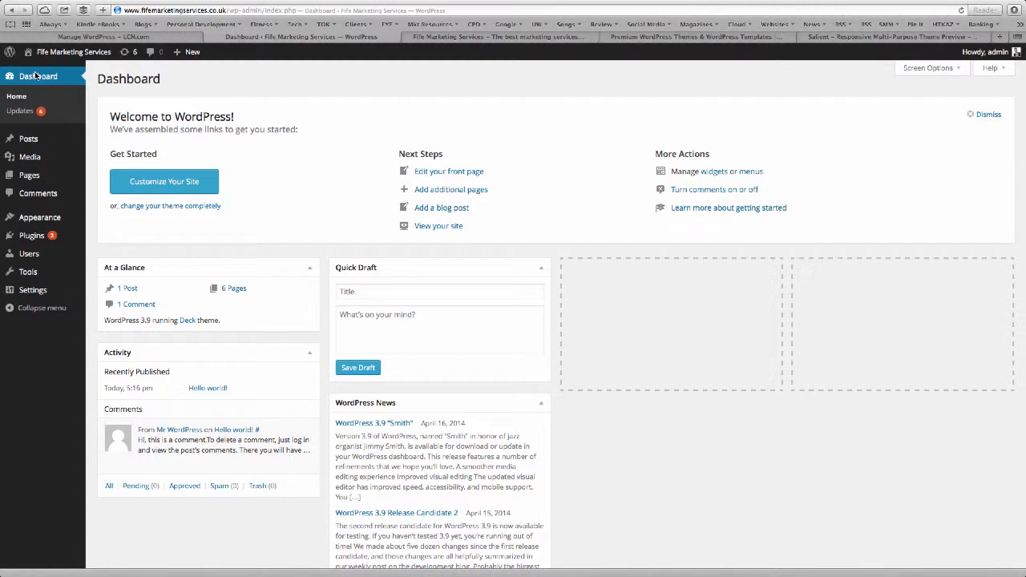
Look over the live front page, then check the Reading settings.
{"action": "mouse_move", "coordinate": [75, 239]}
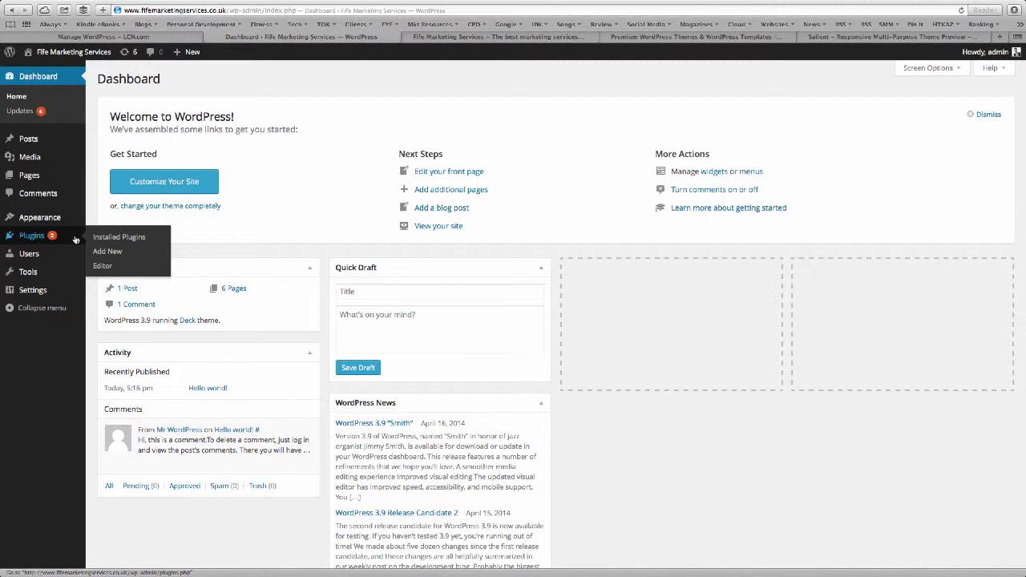
{"action": "left_click", "coordinate": [437, 37]}
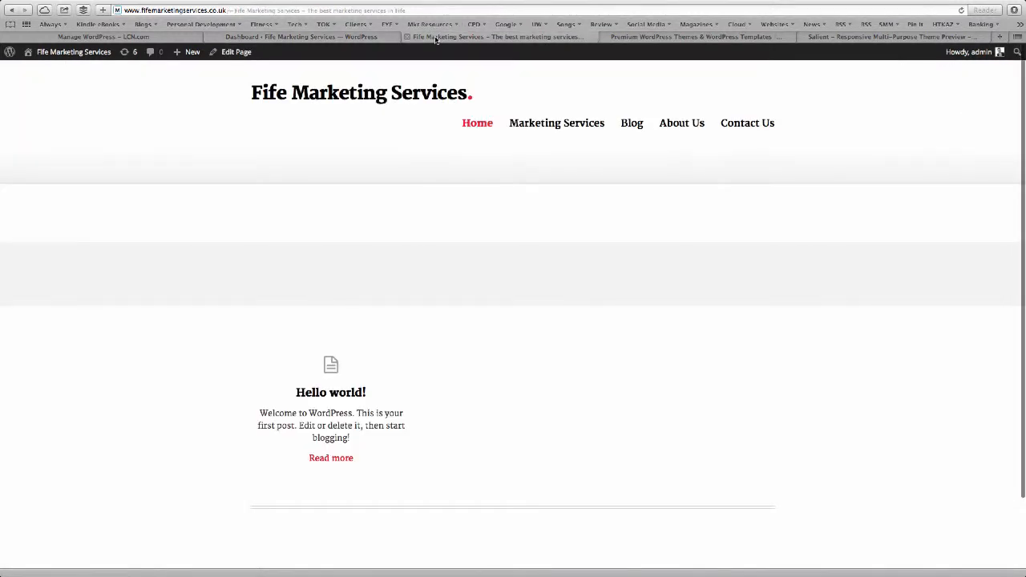
{"action": "left_click", "coordinate": [311, 38]}
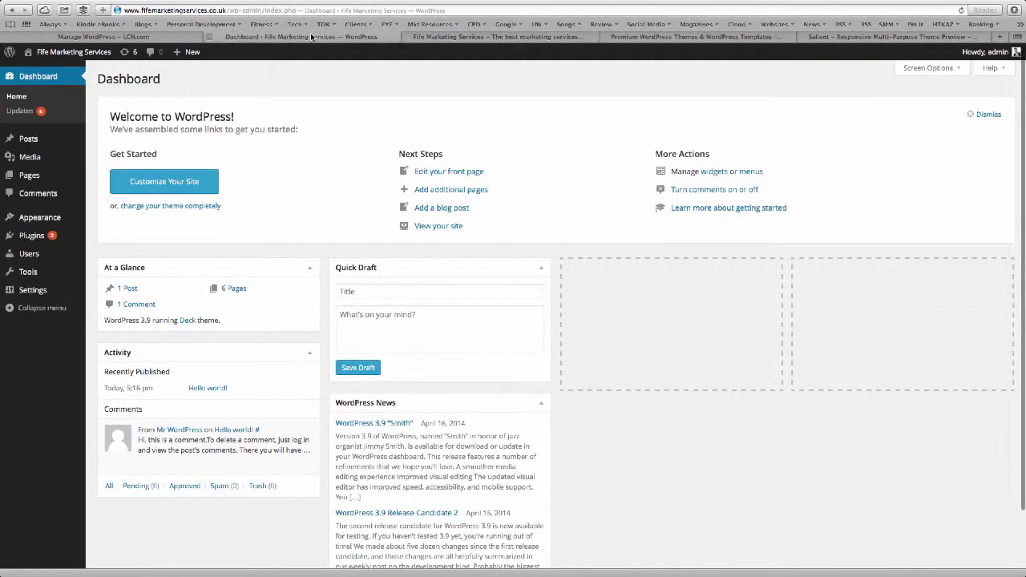
{"action": "mouse_move", "coordinate": [36, 275]}
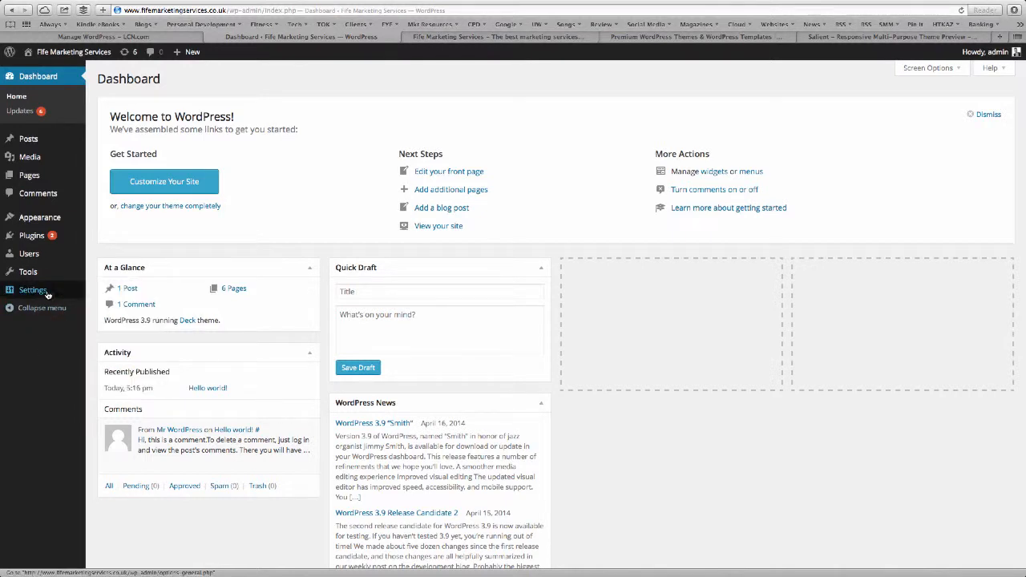
{"action": "left_click", "coordinate": [107, 320]}
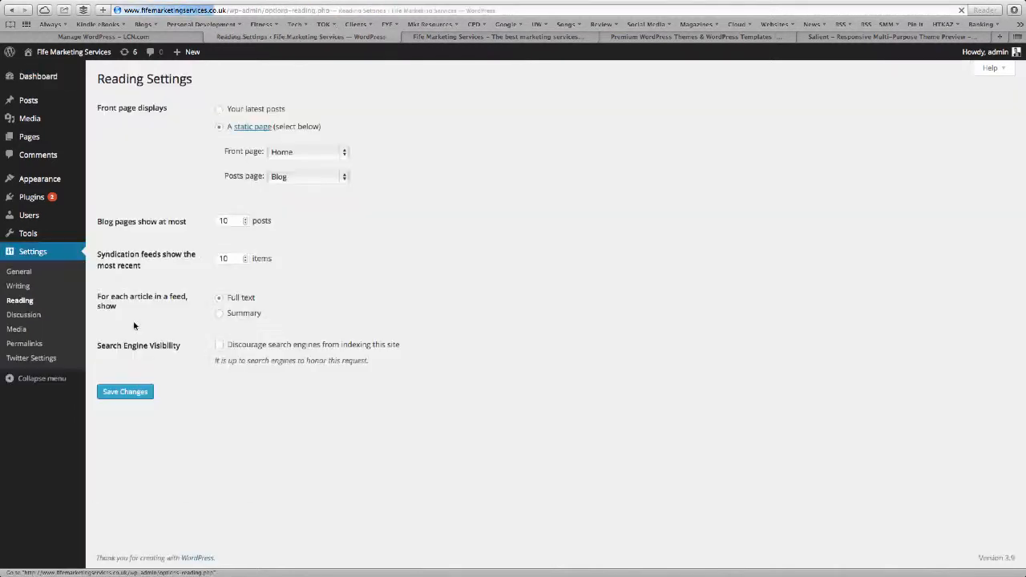
Move the default Sample Page to the Trash from All Pages.
{"action": "left_click", "coordinate": [36, 137]}
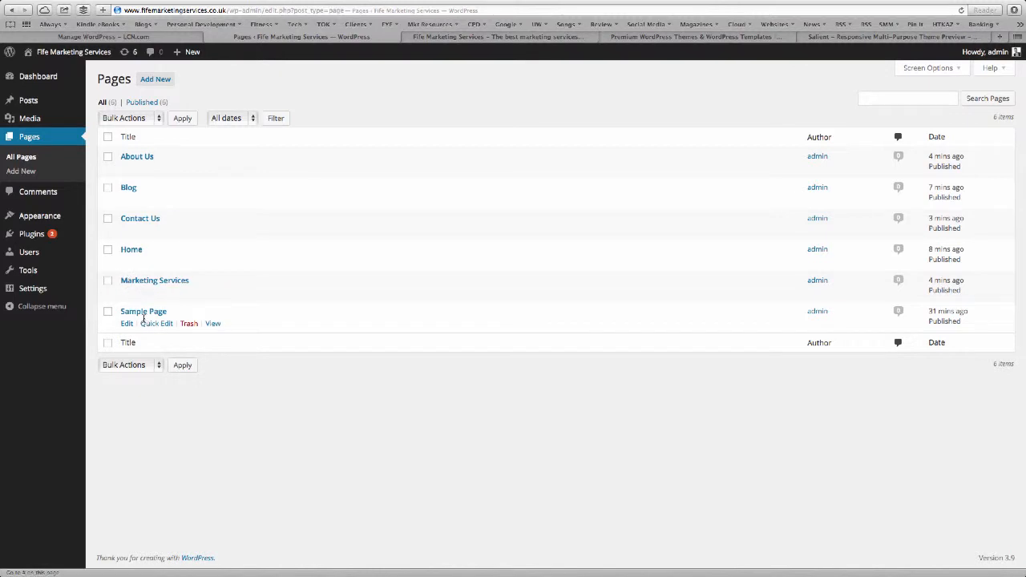
{"action": "left_click", "coordinate": [190, 324]}
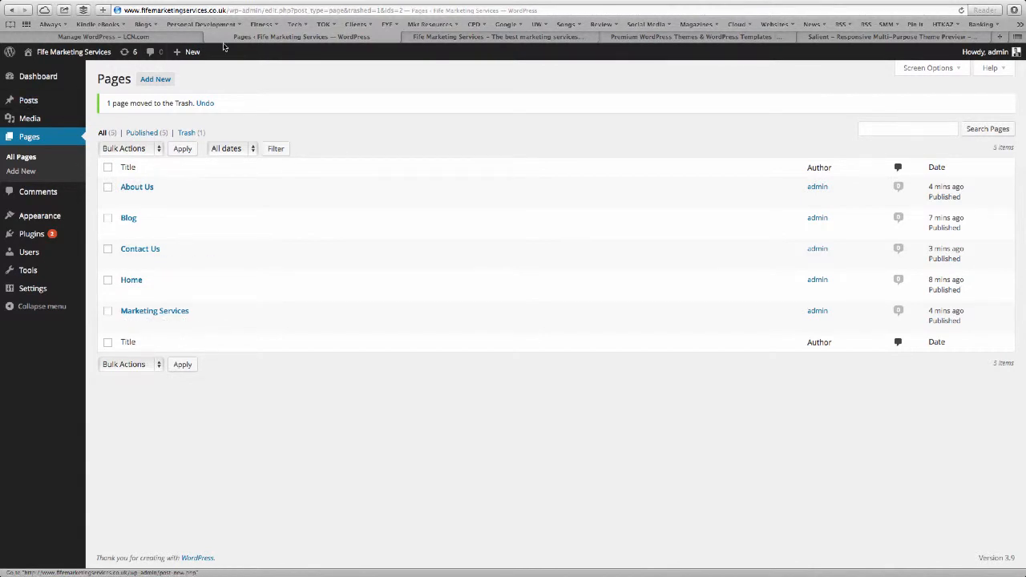
{"action": "left_click", "coordinate": [499, 39]}
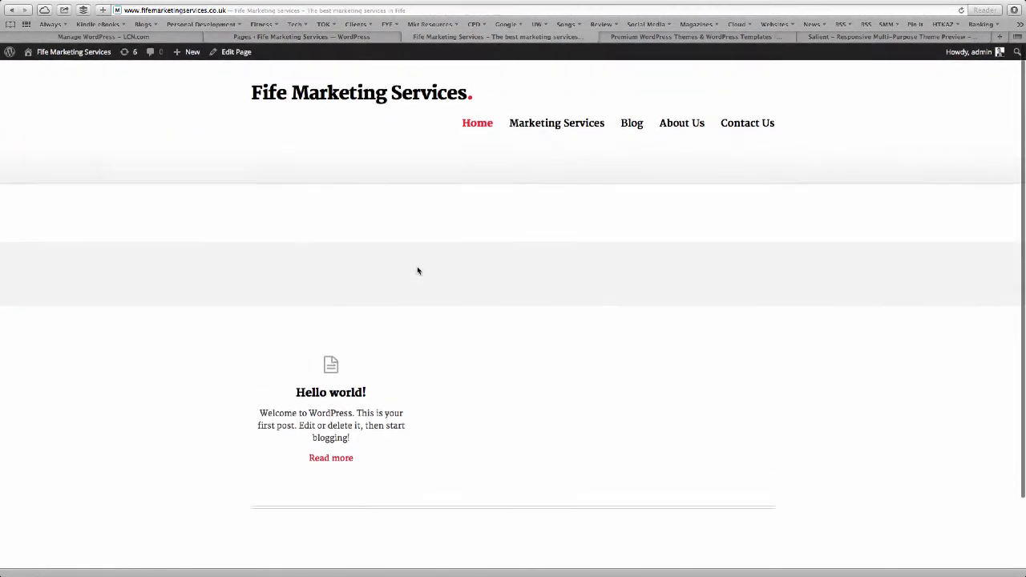
Browse the live Marketing Services and Blog pages, then go back to the Dashboard.
{"action": "scroll", "coordinate": [417, 270], "scroll_direction": "down", "scroll_amount": 3}
{"action": "scroll", "coordinate": [417, 270], "scroll_direction": "up", "scroll_amount": 3}
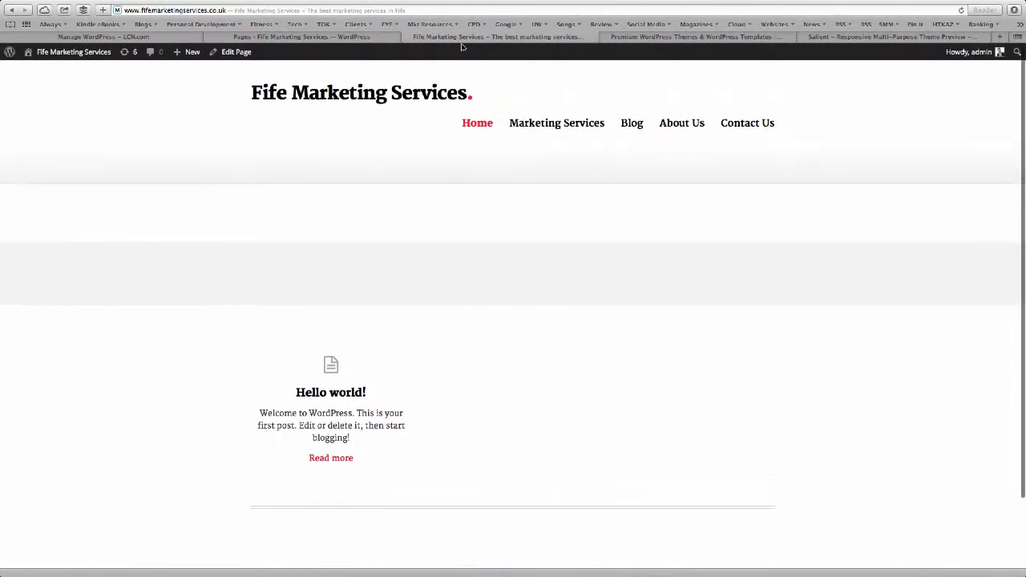
{"action": "left_click", "coordinate": [552, 124]}
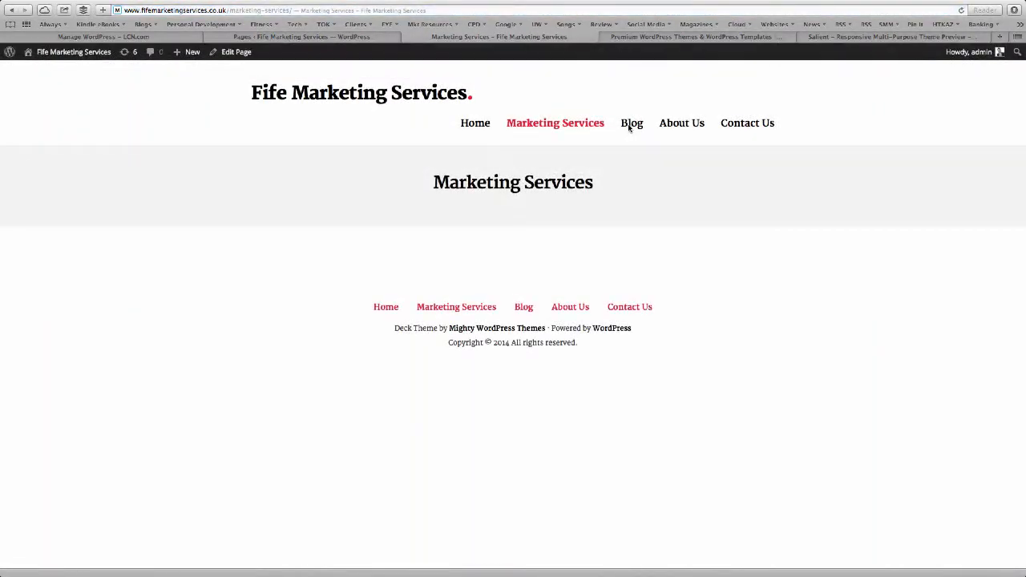
{"action": "left_click", "coordinate": [630, 125]}
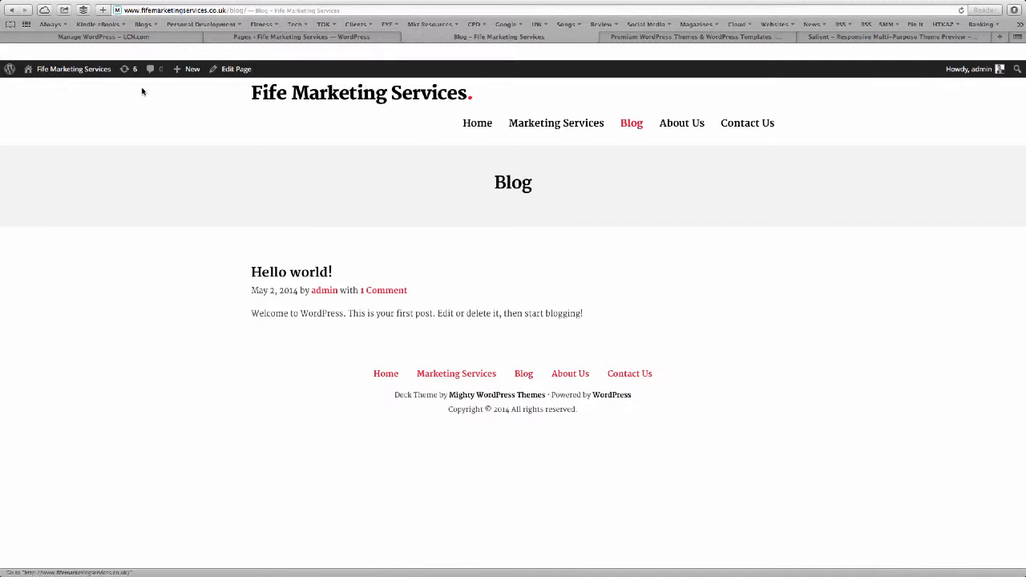
{"action": "left_click", "coordinate": [77, 70]}
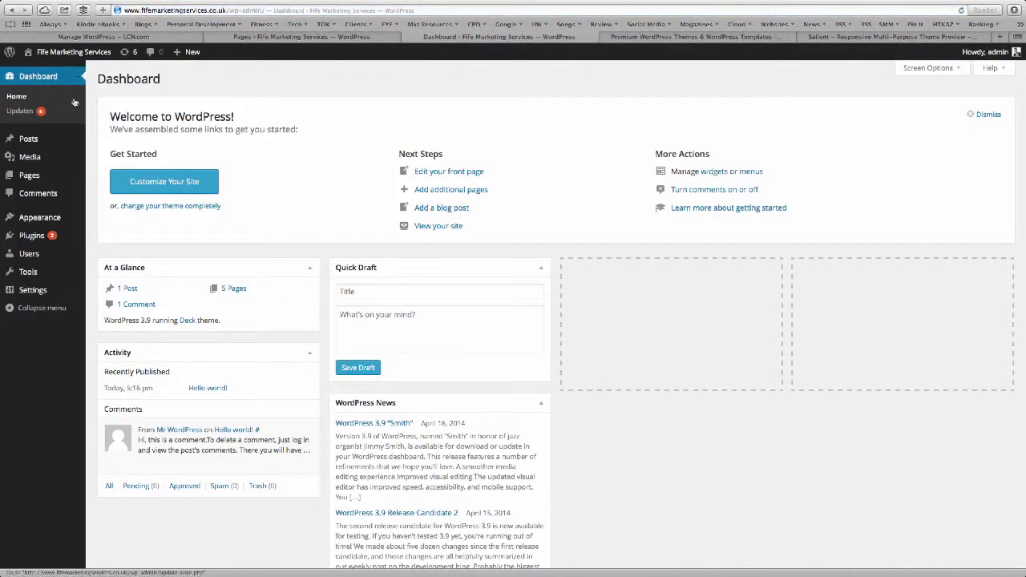
In Deck's Homepage theme options, enter the billboard main heading and sub heading.
{"action": "mouse_move", "coordinate": [61, 219]}
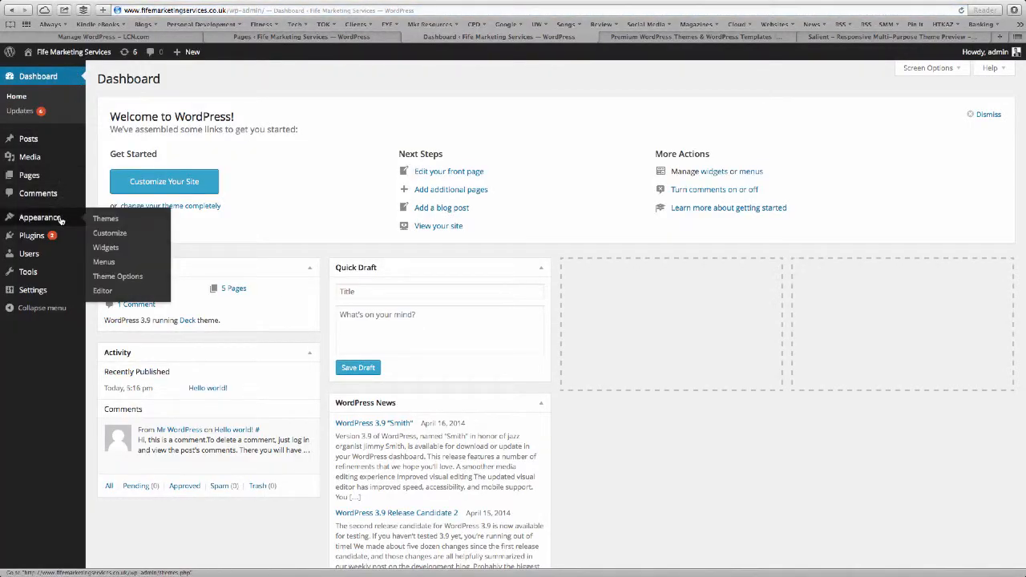
{"action": "left_click", "coordinate": [119, 277]}
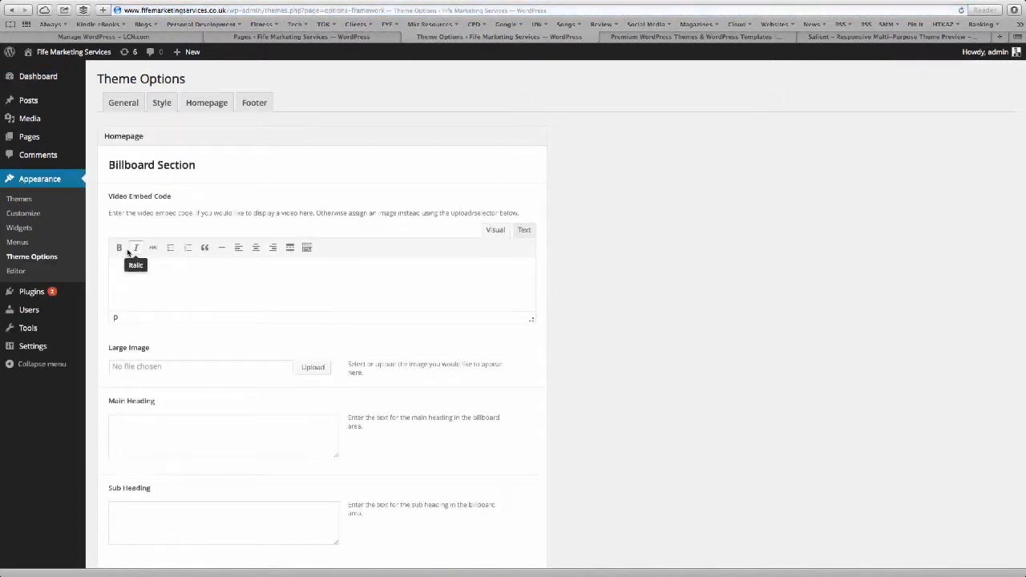
{"action": "scroll", "coordinate": [140, 260], "scroll_direction": "down", "scroll_amount": 3}
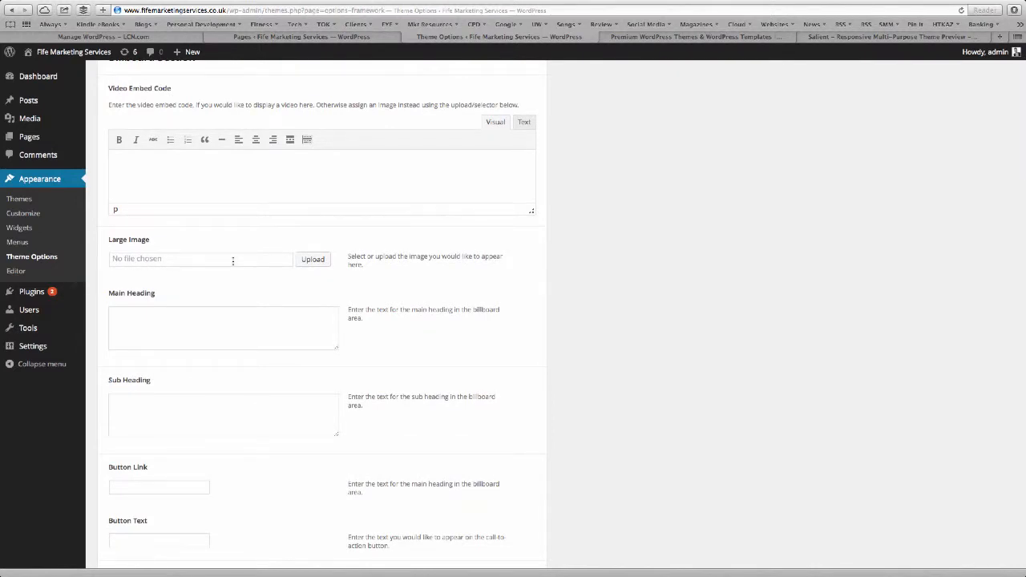
{"action": "scroll", "coordinate": [232, 260], "scroll_direction": "down", "scroll_amount": 2}
{"action": "scroll", "coordinate": [265, 218], "scroll_direction": "down", "scroll_amount": 2}
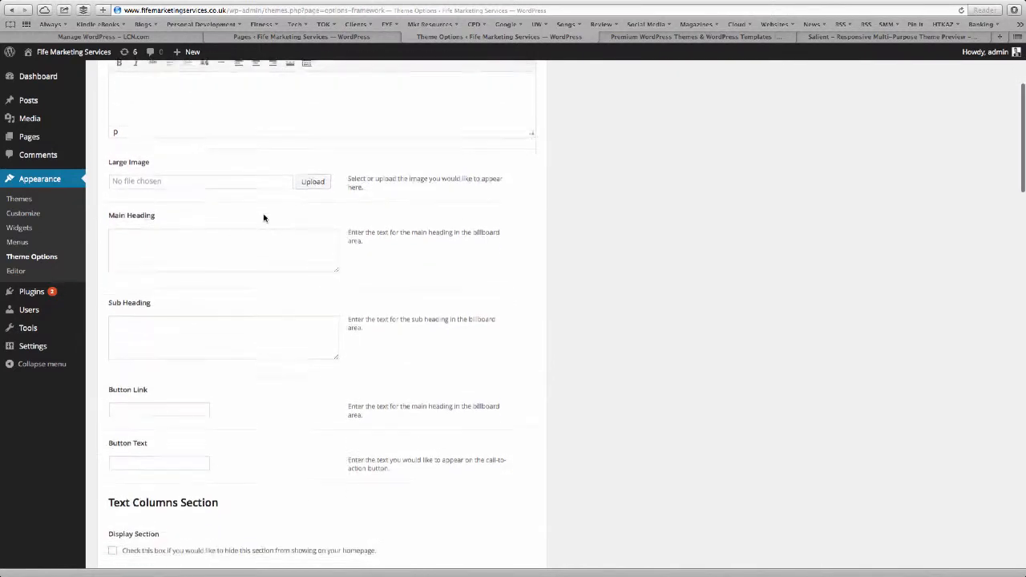
{"action": "left_click", "coordinate": [139, 215]}
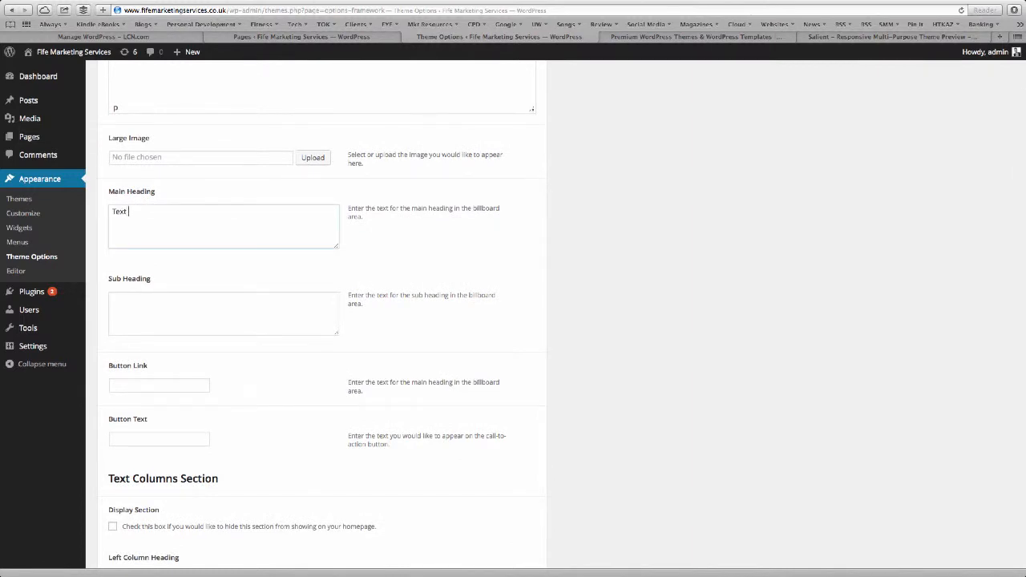
{"action": "type", "text": "Text as the main heading for your website"}
{"action": "left_click", "coordinate": [150, 307]}
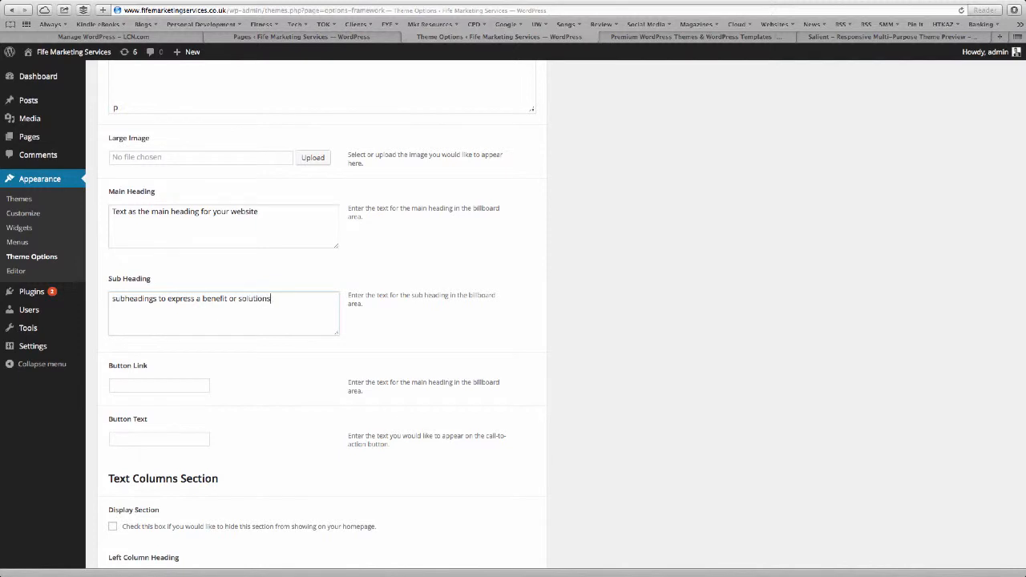
Set the billboard Button Link to '#'.
{"action": "left_click", "coordinate": [130, 385]}
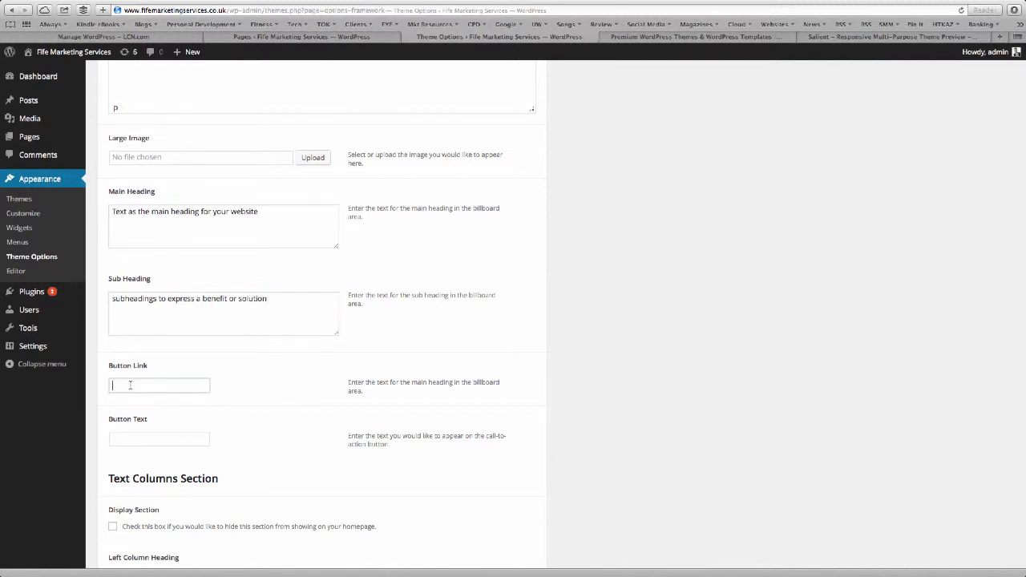
{"action": "type", "text": "STart Here"}
{"action": "scroll", "coordinate": [130, 384], "scroll_direction": "down", "scroll_amount": 1}
{"action": "left_click", "coordinate": [120, 375]}
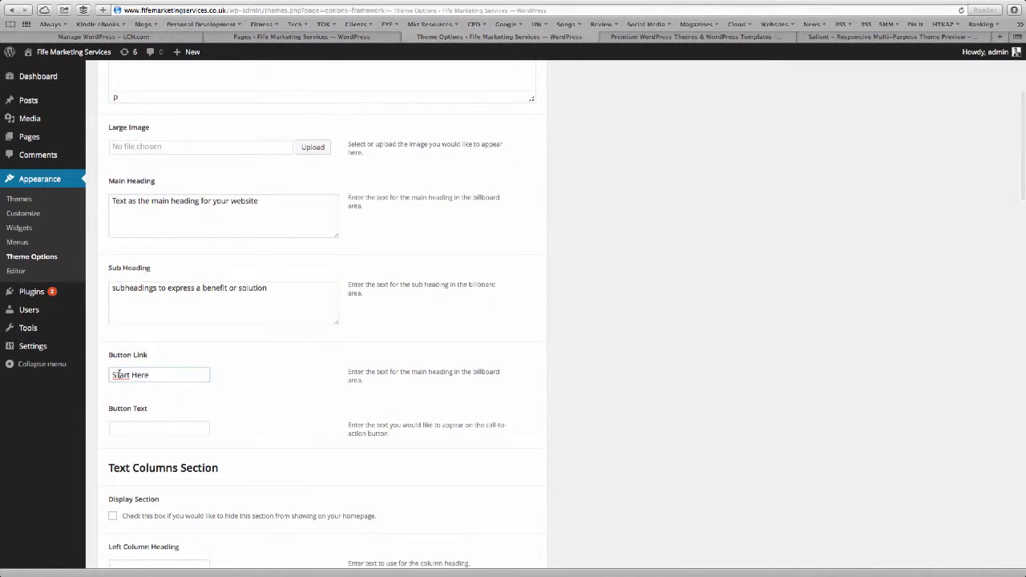
{"action": "key", "text": "BackSpace"}
{"action": "type", "text": "t"}
{"action": "scroll", "coordinate": [248, 367], "scroll_direction": "down", "scroll_amount": 3}
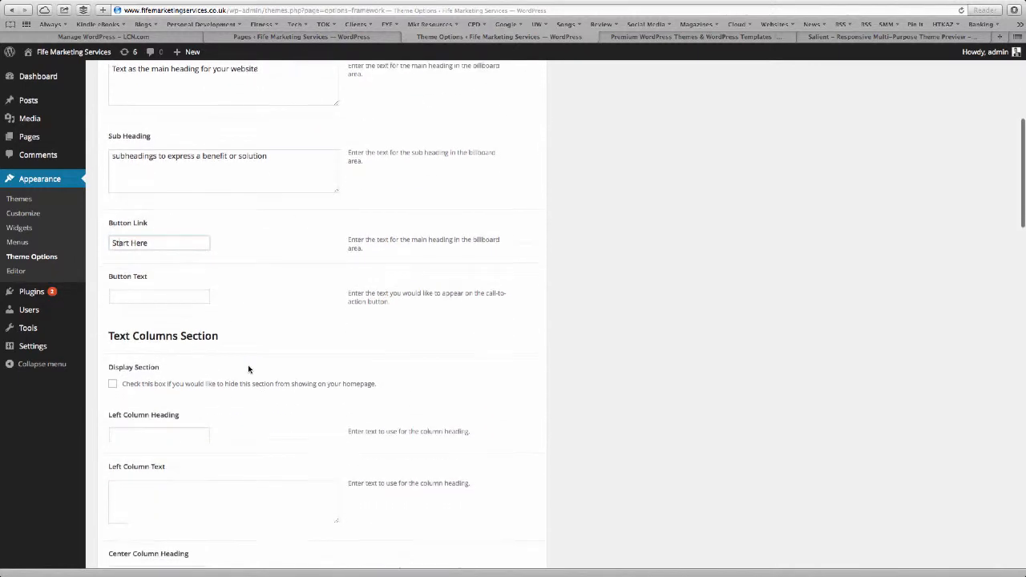
{"action": "left_click", "coordinate": [175, 299]}
{"action": "left_click_drag", "start_coordinate": [161, 246], "coordinate": [66, 231]}
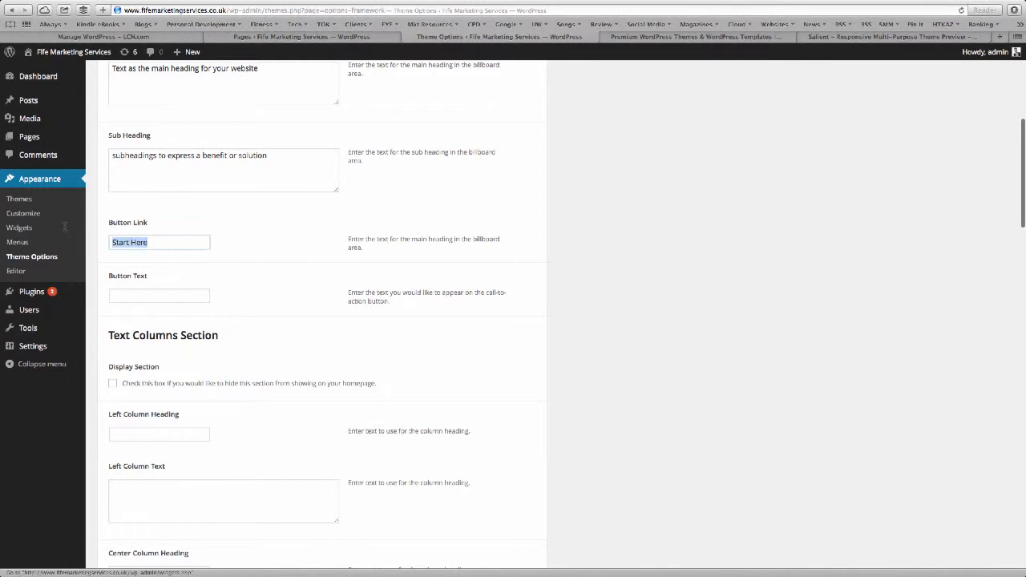
{"action": "type", "text": "#"}
Set the billboard Button Text to 'Start Here'.
{"action": "left_click", "coordinate": [124, 293]}
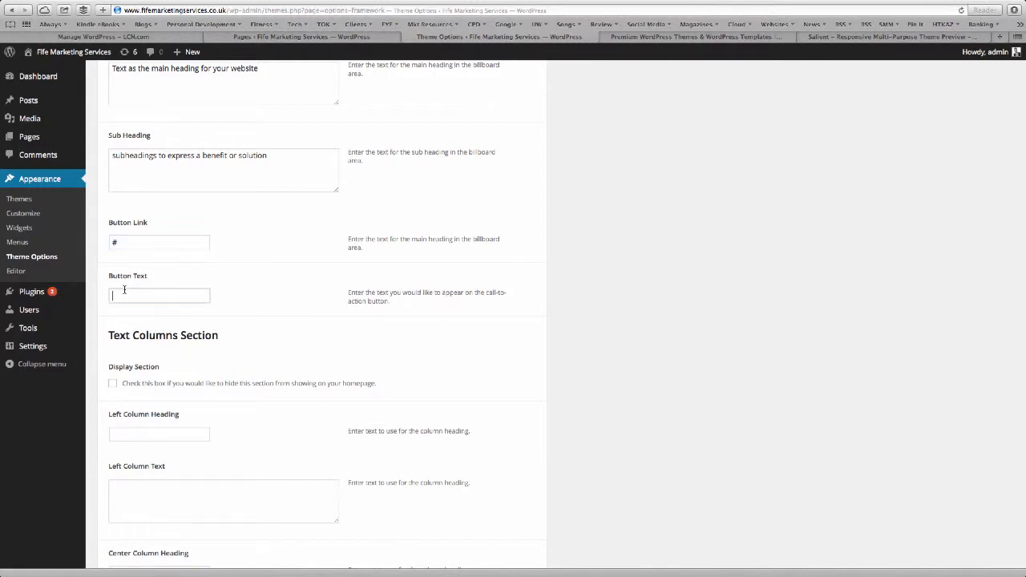
{"action": "type", "text": "STart He"}
{"action": "type", "text": "t"}
{"action": "left_click", "coordinate": [407, 344]}
{"action": "scroll", "coordinate": [407, 345], "scroll_direction": "up", "scroll_amount": 5}
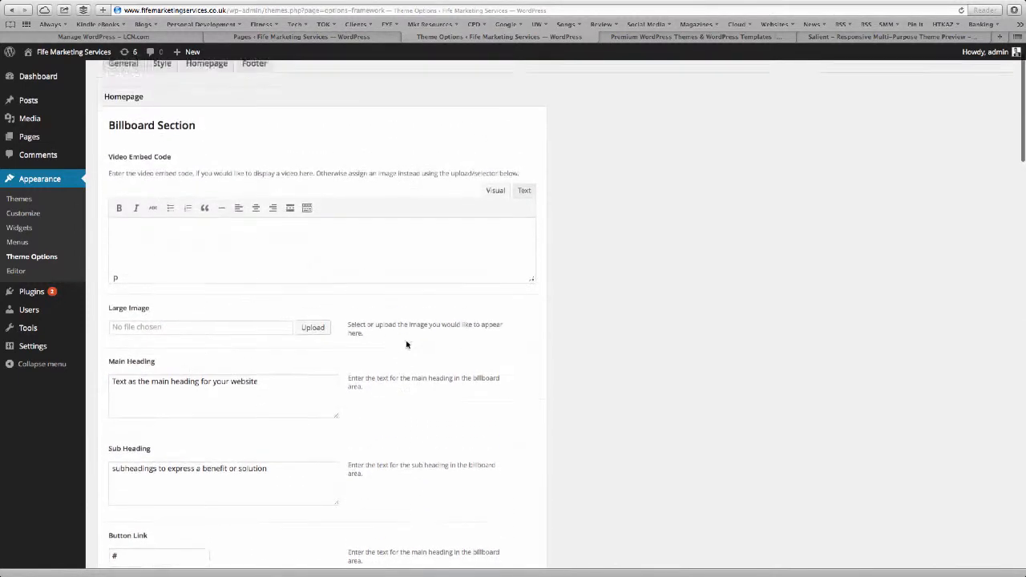
{"action": "scroll", "coordinate": [407, 344], "scroll_direction": "down", "scroll_amount": 15}
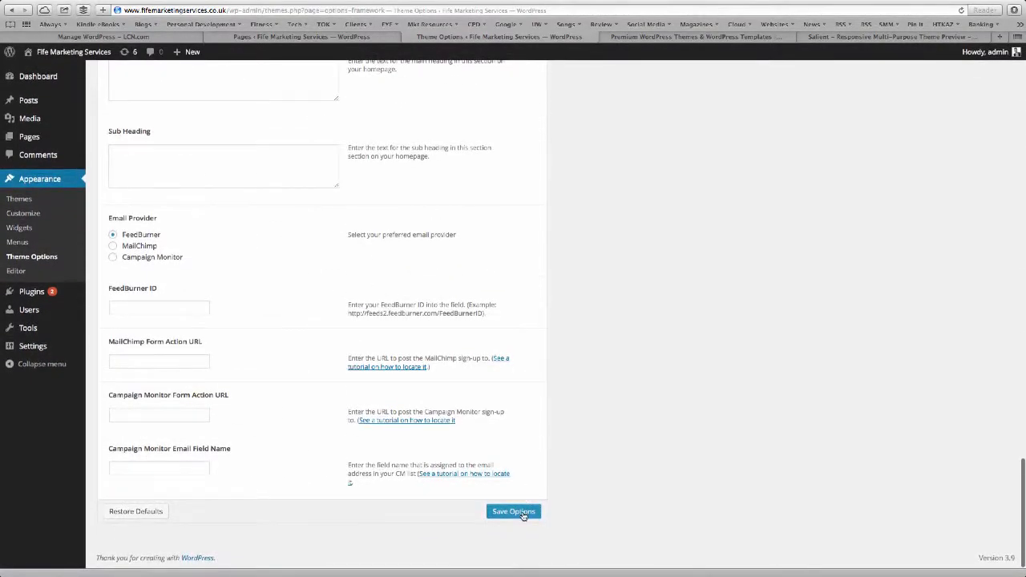
Save the billboard options and check the homepage heading and Start Here button.
{"action": "left_click", "coordinate": [521, 510]}
{"action": "left_click", "coordinate": [687, 38]}
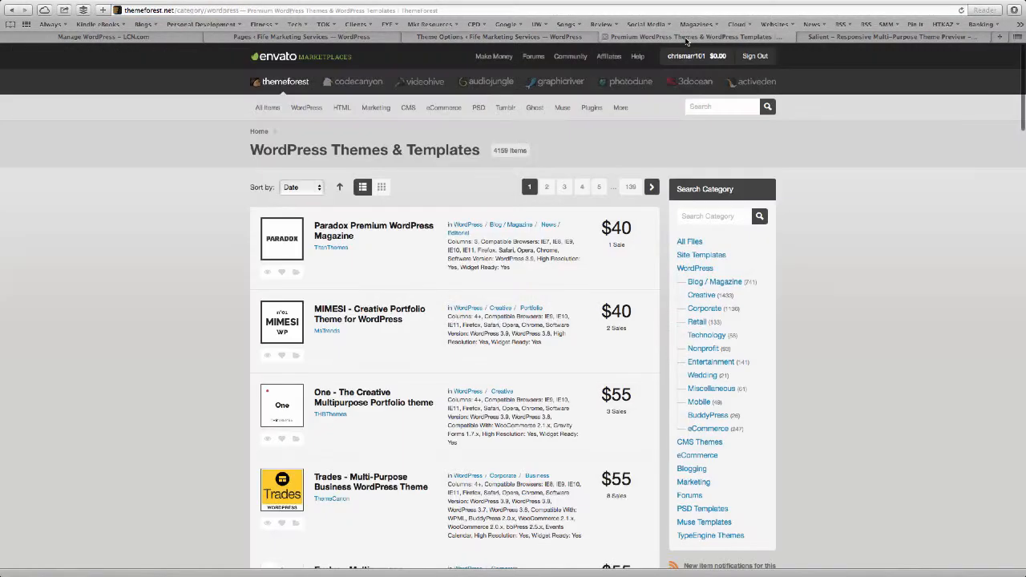
{"action": "left_click", "coordinate": [533, 38]}
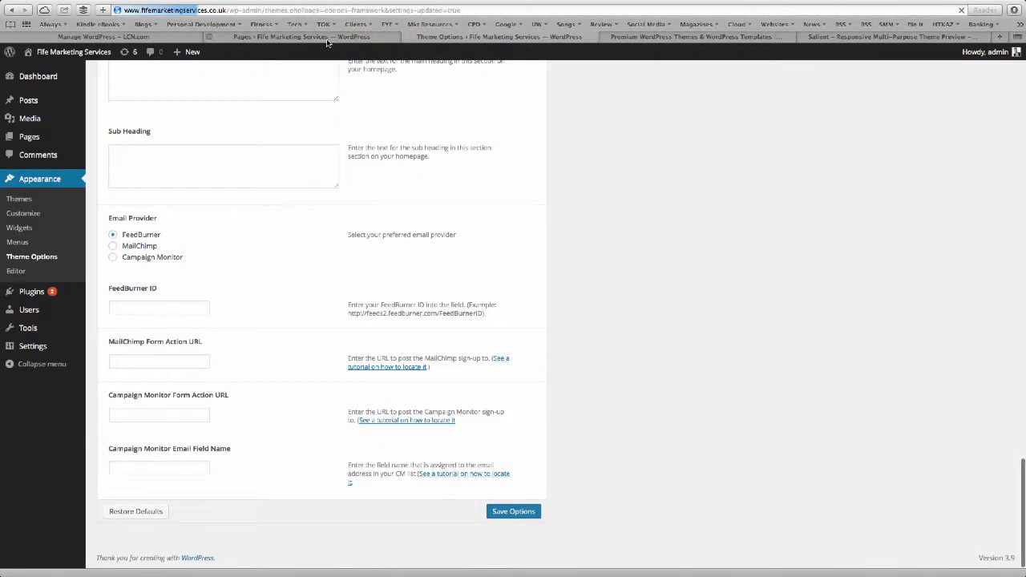
{"action": "left_click", "coordinate": [46, 52]}
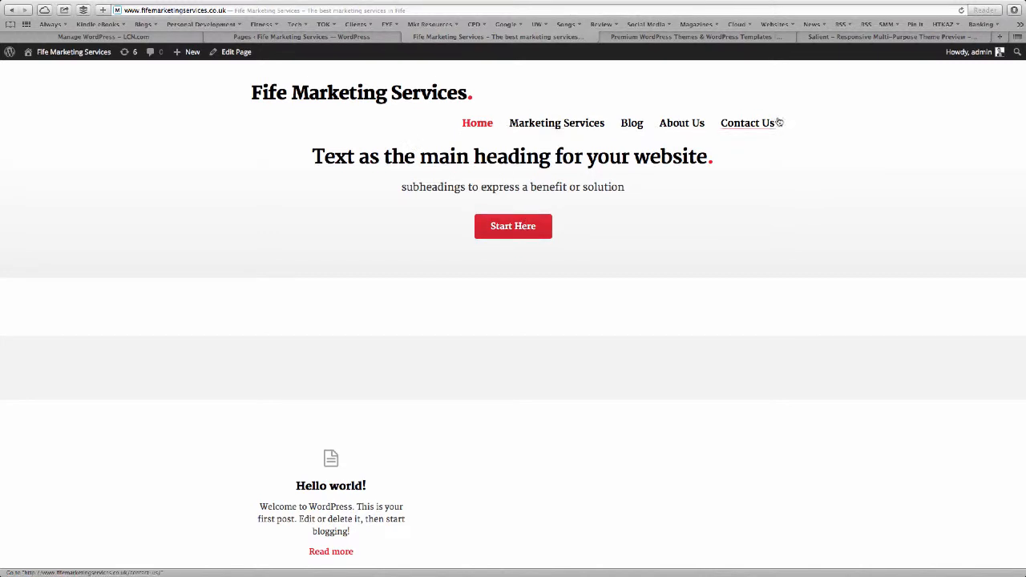
{"action": "left_click", "coordinate": [277, 39]}
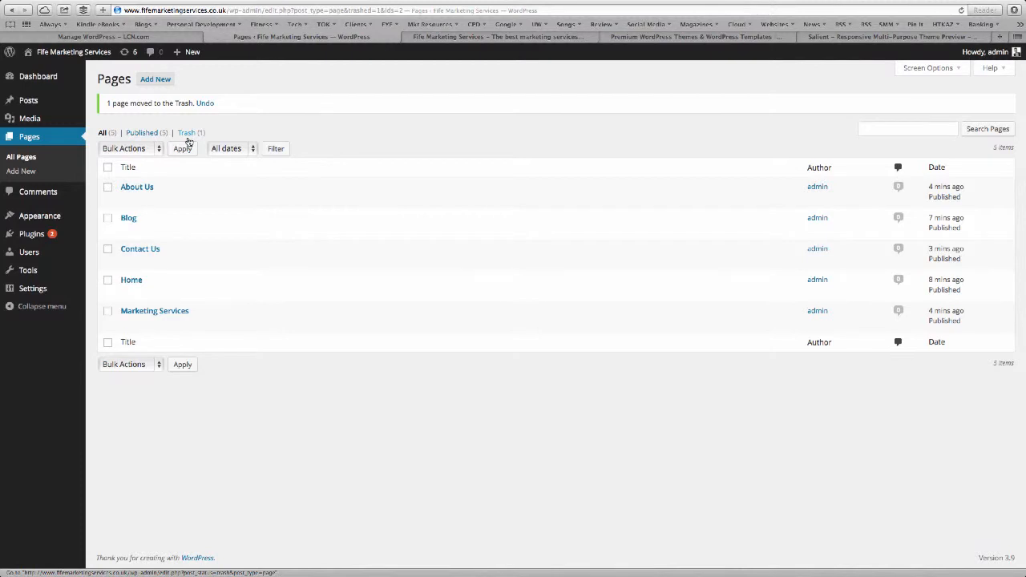
{"action": "mouse_move", "coordinate": [52, 236]}
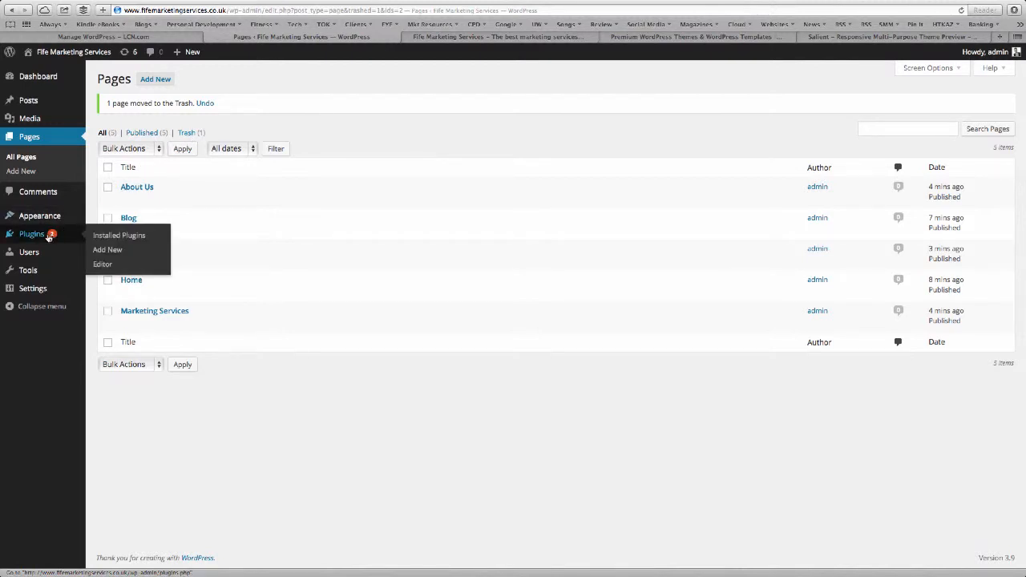
Search plugins for 'shareaholic', then install and activate the Shareaholic plugin.
{"action": "left_click", "coordinate": [101, 236]}
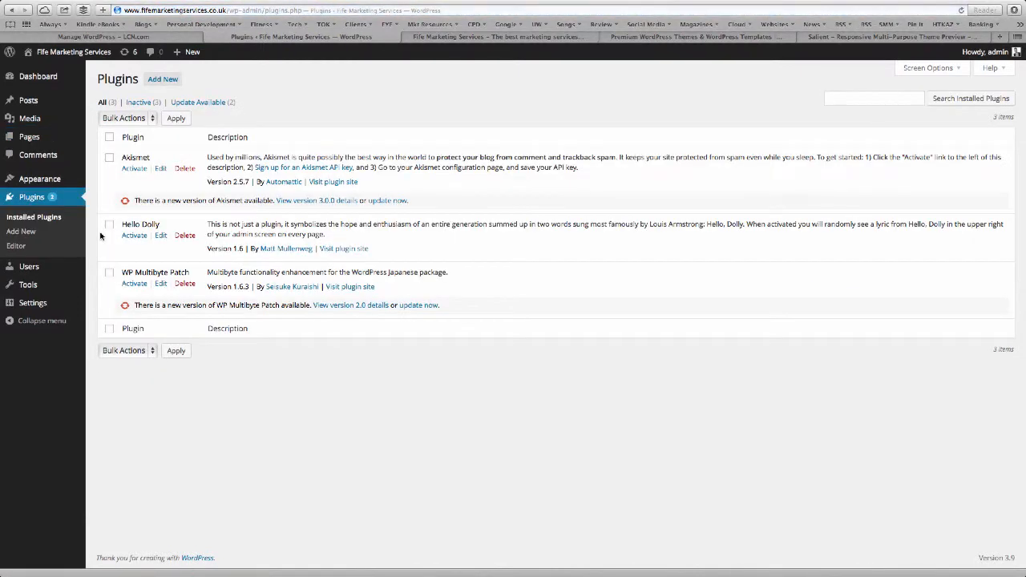
{"action": "left_click", "coordinate": [163, 79]}
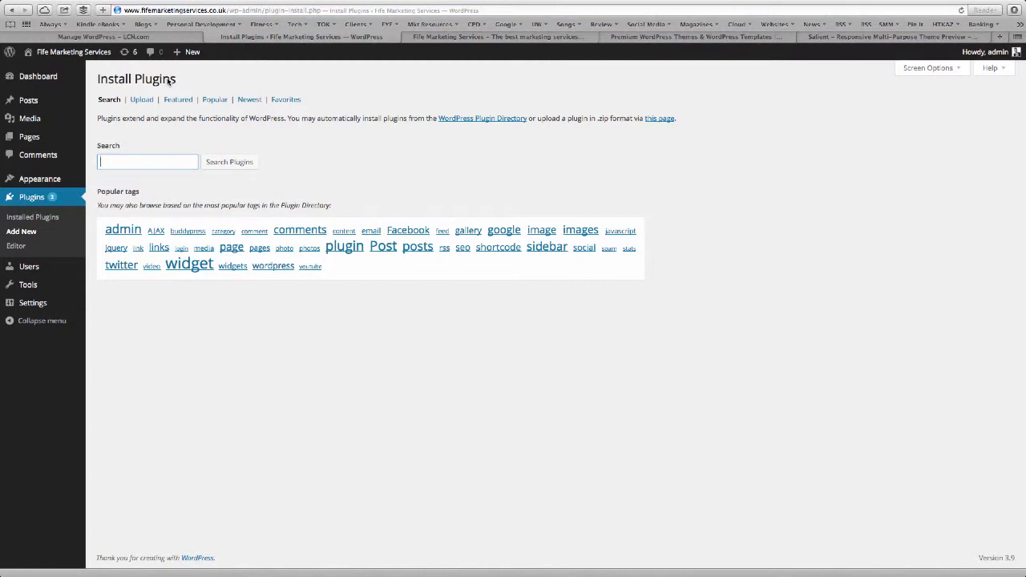
{"action": "type", "text": "shareaholic"}
{"action": "key", "text": "Return"}
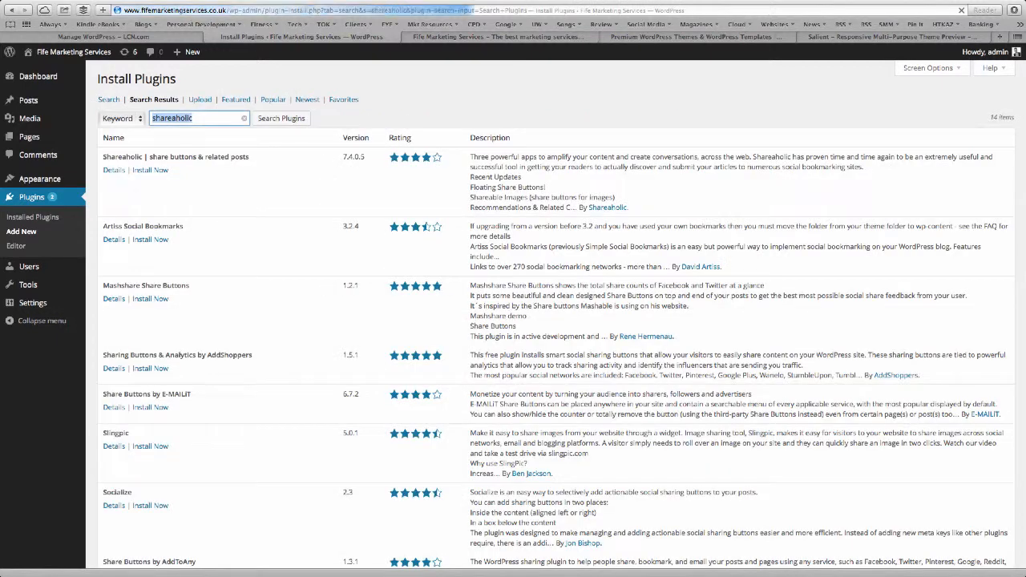
{"action": "left_click", "coordinate": [151, 175]}
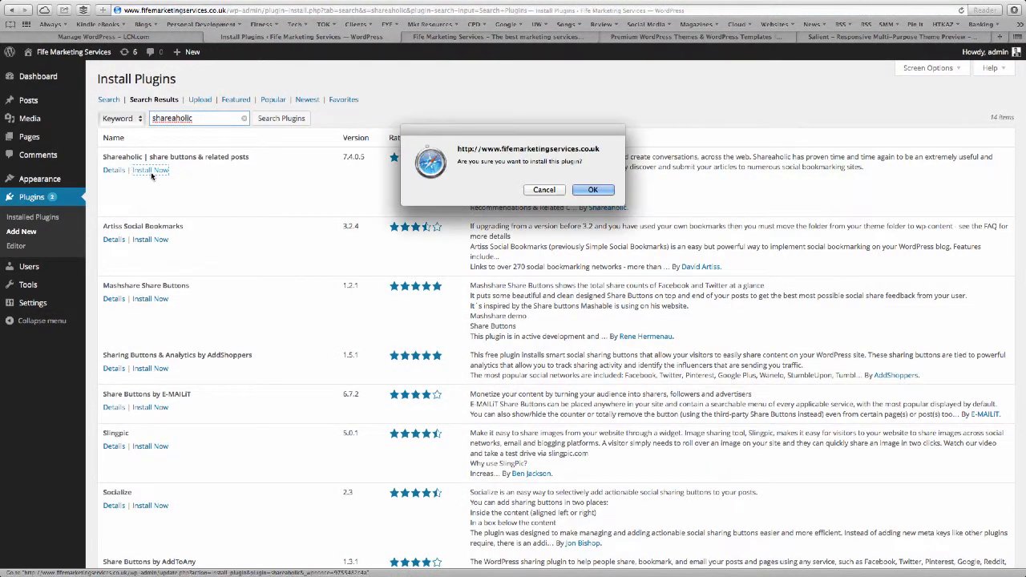
{"action": "left_click", "coordinate": [584, 190]}
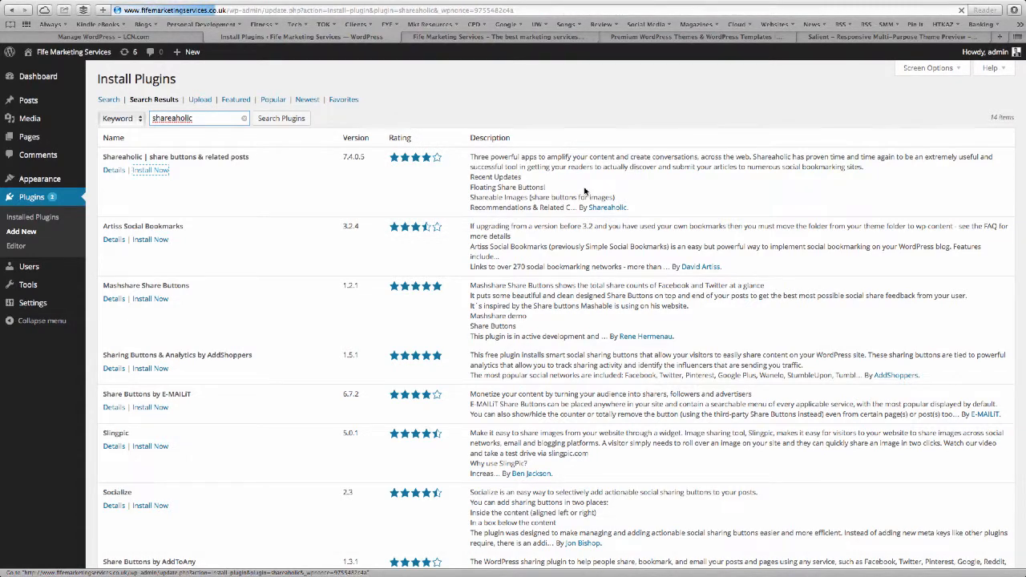
{"action": "left_click", "coordinate": [107, 170]}
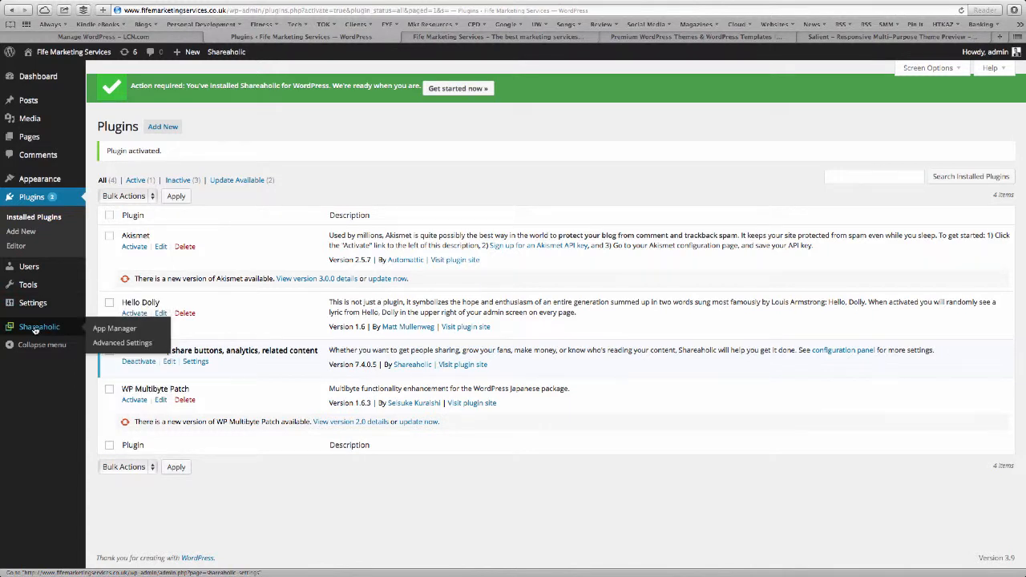
Save Shareaholic's App Manager settings with share buttons below post and page content.
{"action": "mouse_move", "coordinate": [34, 332]}
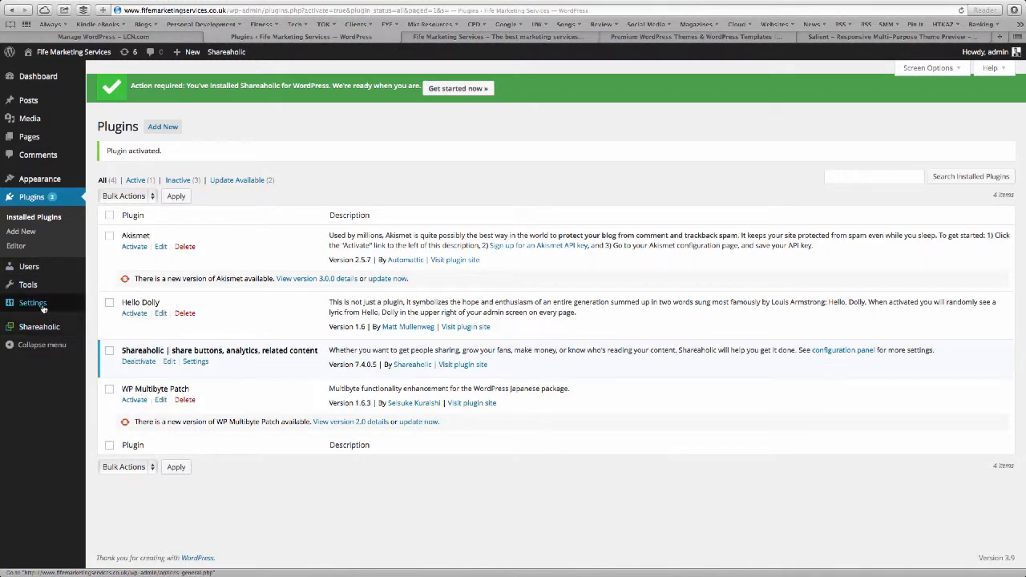
{"action": "mouse_move", "coordinate": [32, 304]}
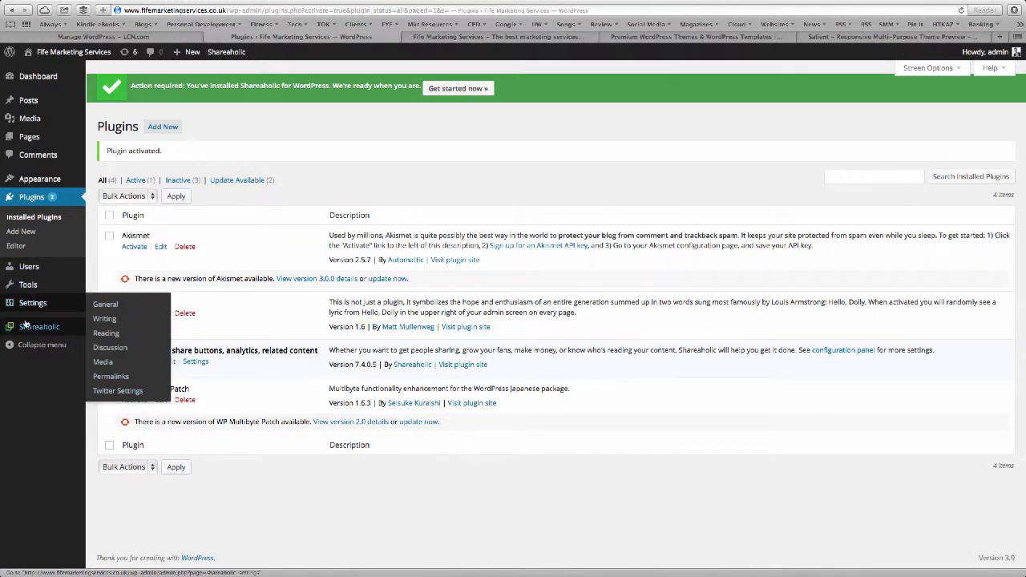
{"action": "left_click", "coordinate": [28, 331]}
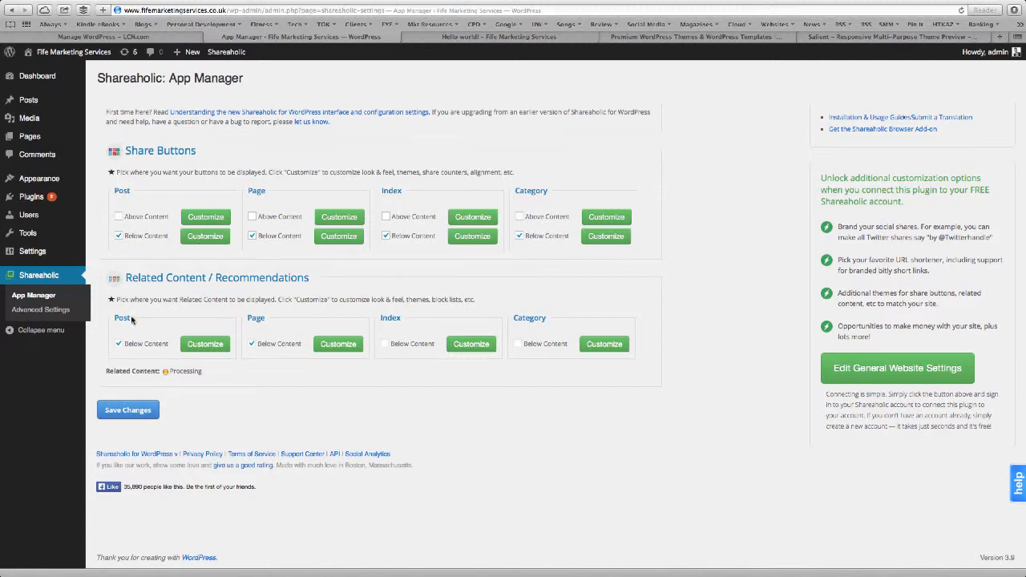
{"action": "left_click", "coordinate": [140, 410]}
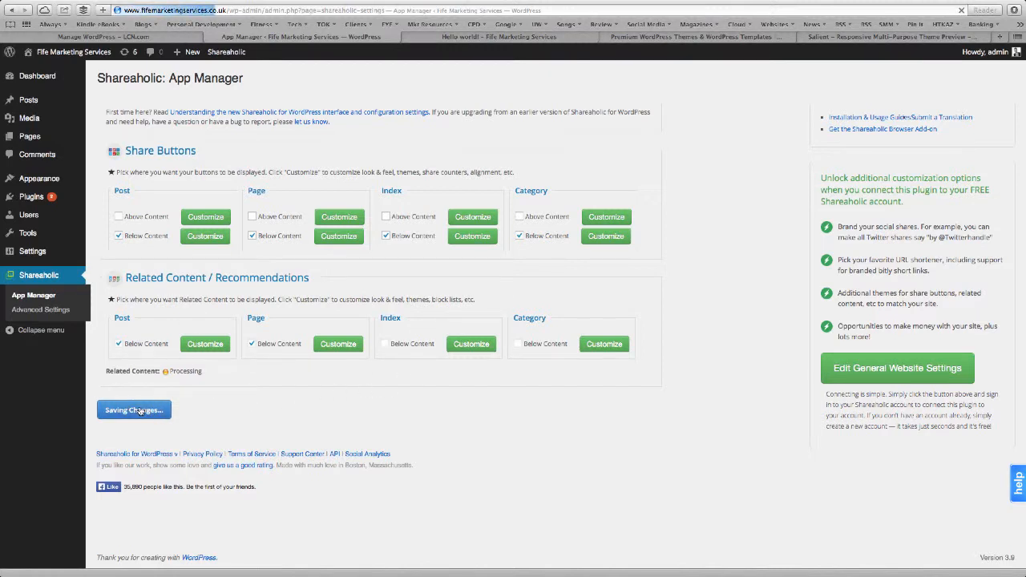
{"action": "left_click", "coordinate": [497, 38]}
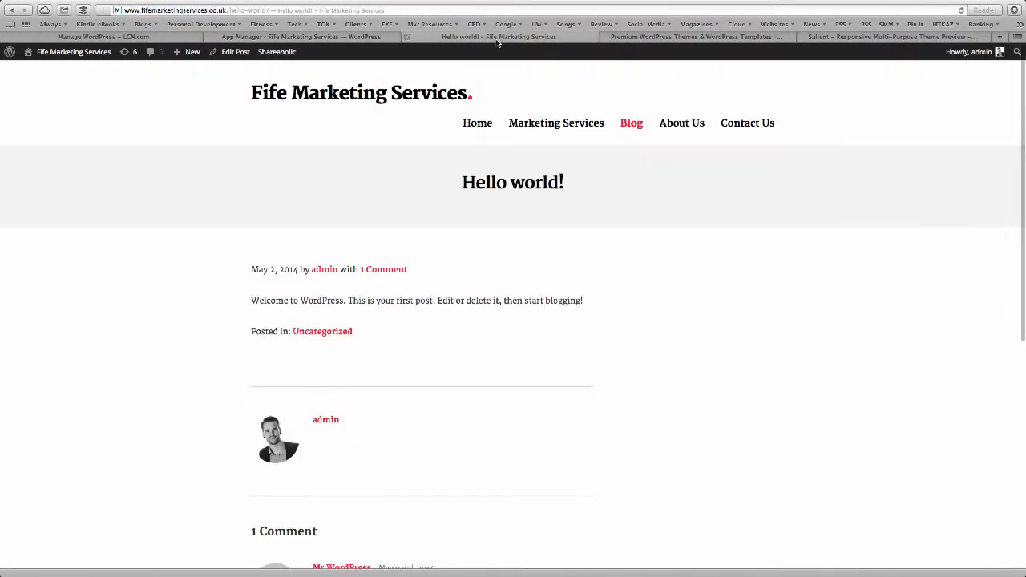
Open the Hello world! post from the Blog page and check its share buttons below the text.
{"action": "left_click", "coordinate": [633, 126]}
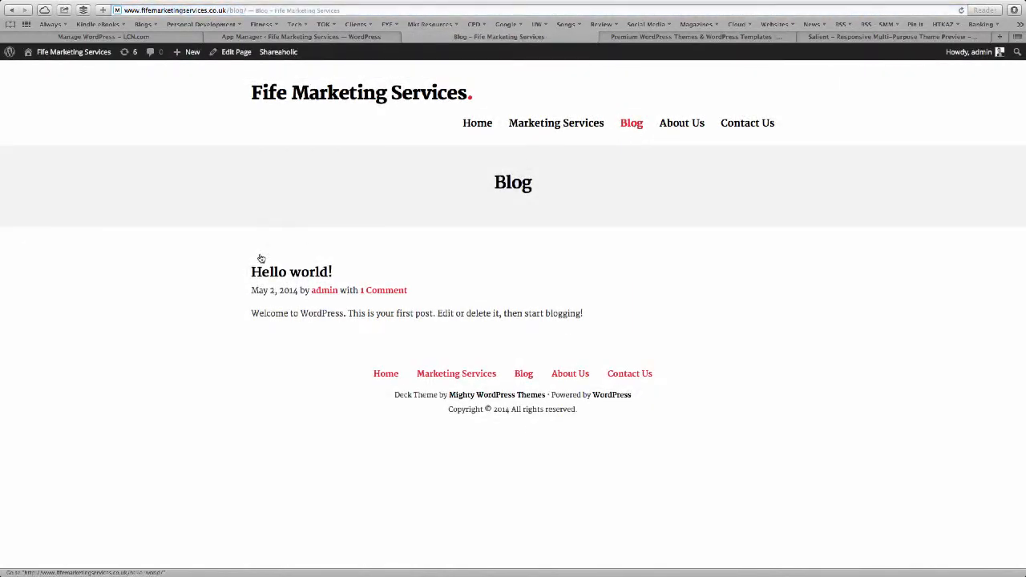
{"action": "left_click", "coordinate": [273, 275]}
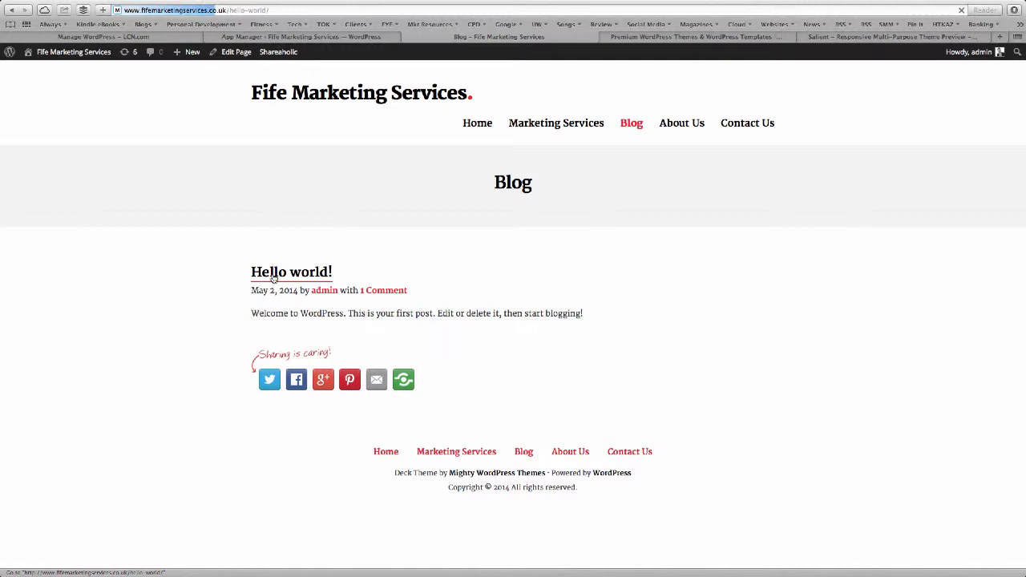
{"action": "scroll", "coordinate": [272, 277], "scroll_direction": "down", "scroll_amount": 5}
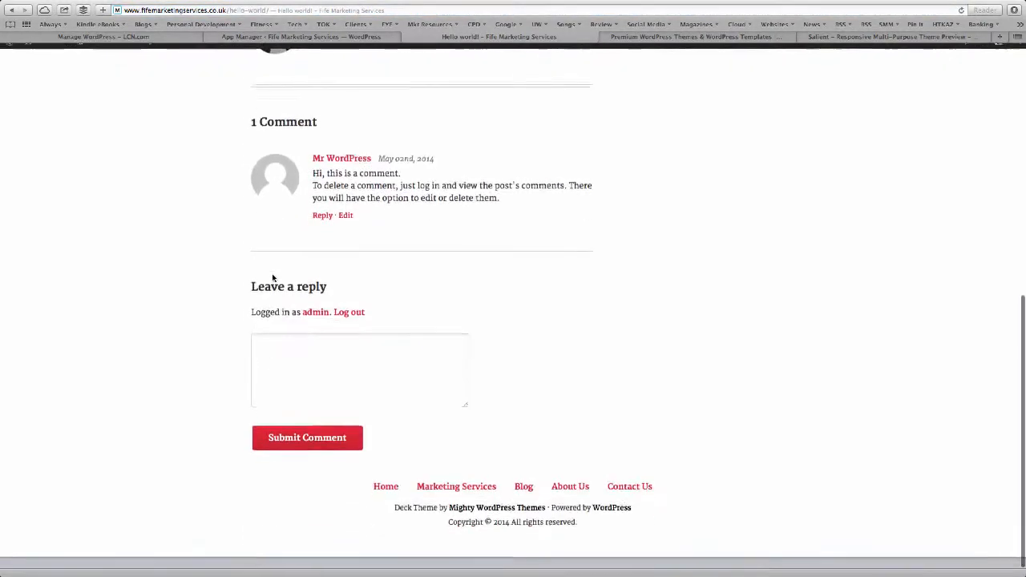
{"action": "scroll", "coordinate": [272, 277], "scroll_direction": "up", "scroll_amount": 5}
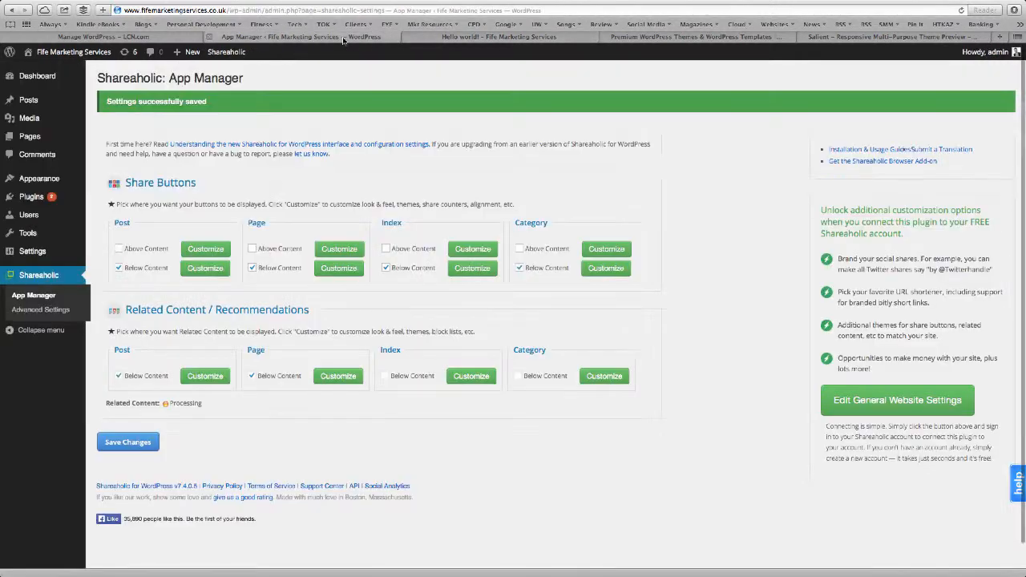
Turn off Related Content for posts and pages and share buttons on index and category listings, and save.
{"action": "left_click", "coordinate": [343, 38]}
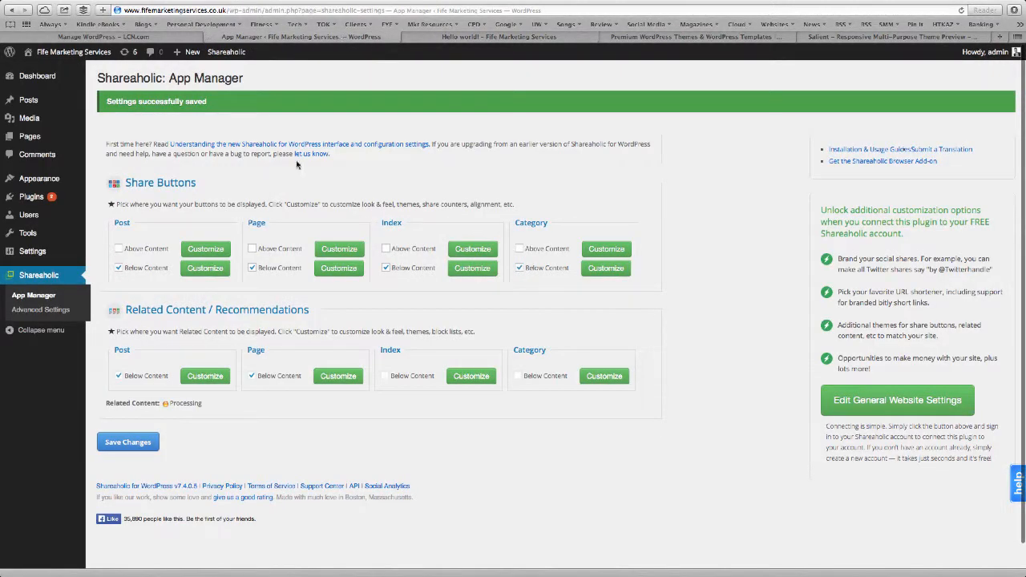
{"action": "left_click", "coordinate": [120, 377]}
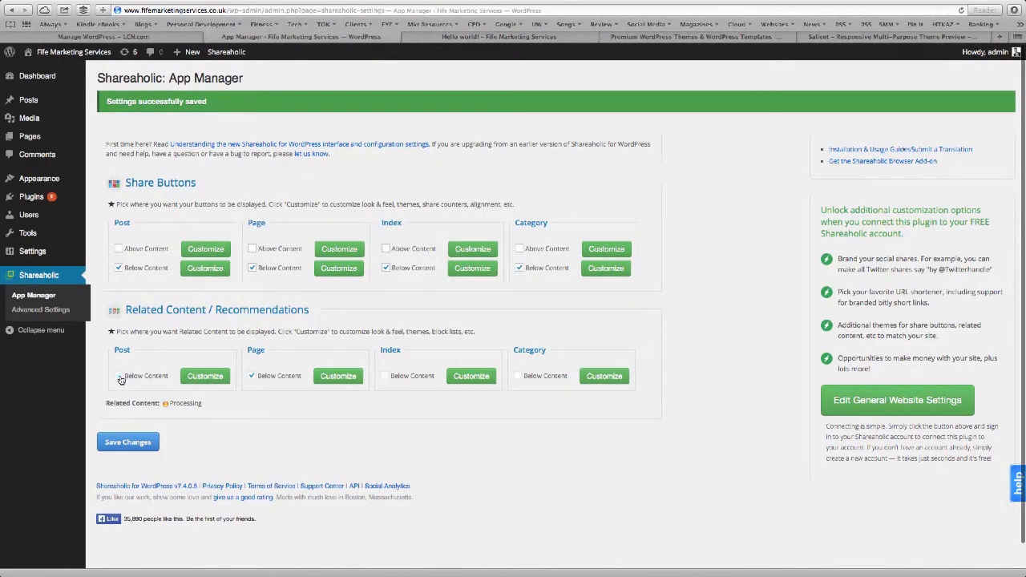
{"action": "left_click", "coordinate": [254, 377]}
{"action": "left_click", "coordinate": [386, 268]}
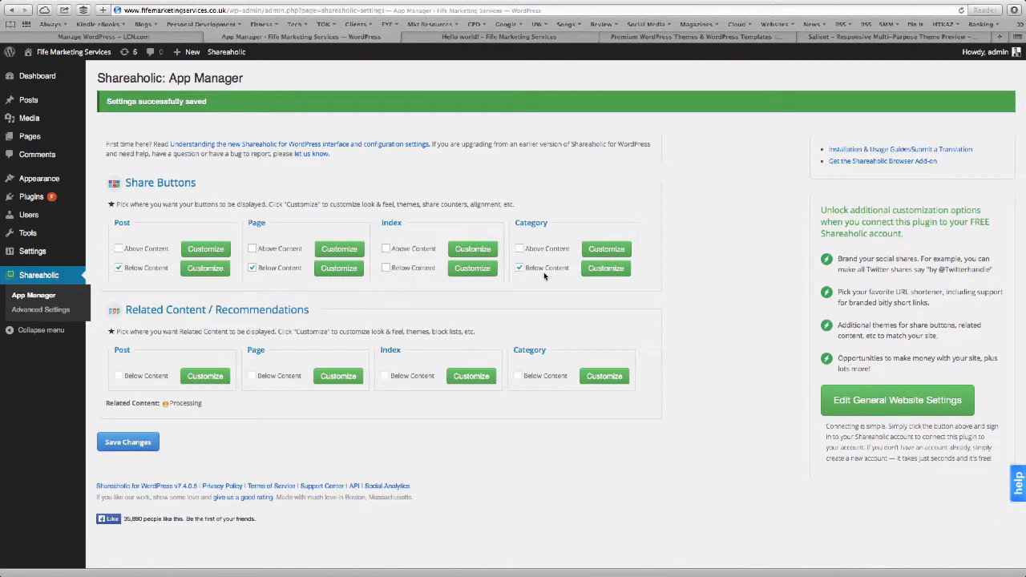
{"action": "left_click", "coordinate": [518, 270]}
{"action": "left_click", "coordinate": [121, 443]}
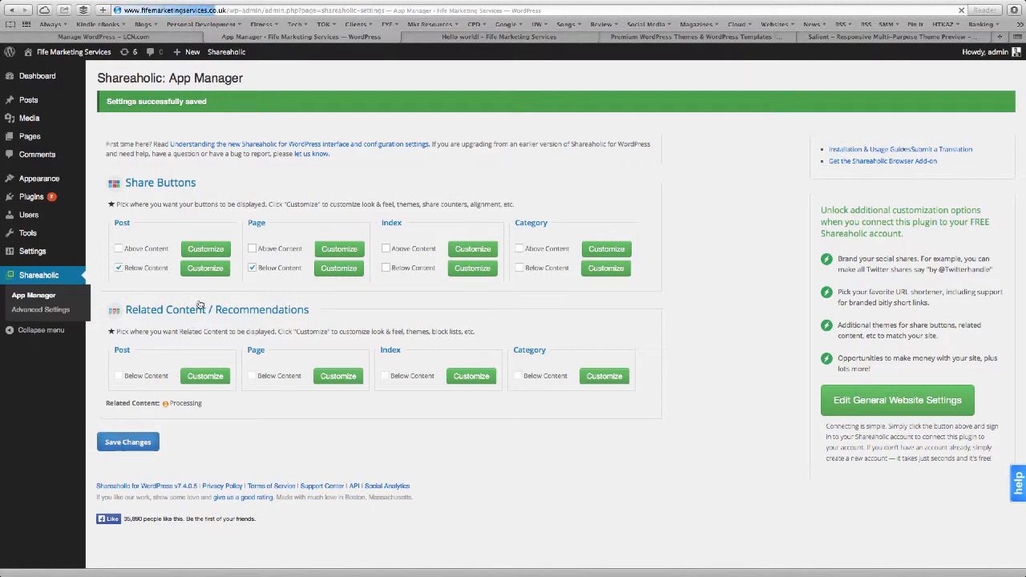
{"action": "left_click", "coordinate": [207, 268]}
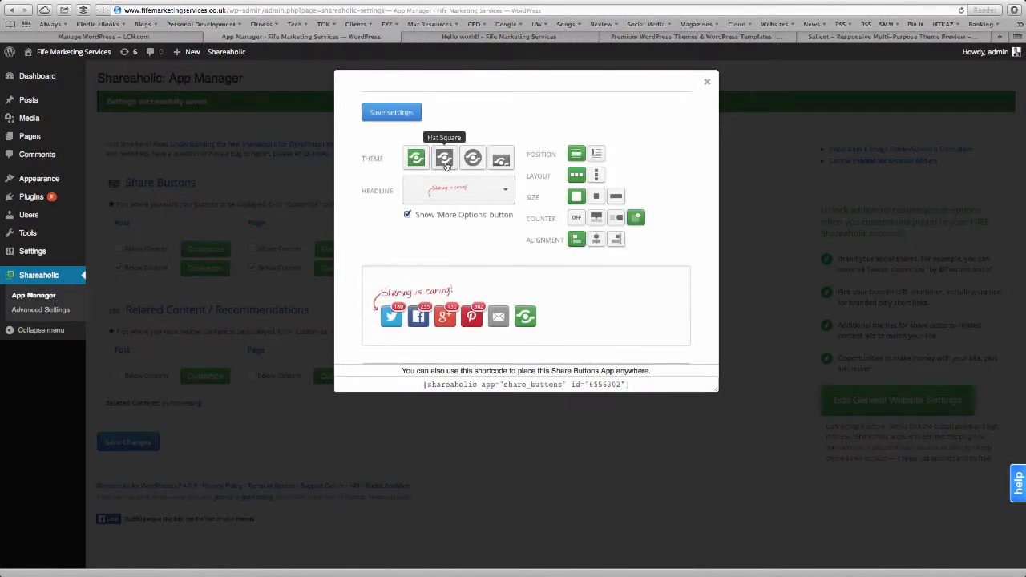
Give the post share buttons the Flat Square theme, centre alignment and 'Share the knowledge!' headline.
{"action": "left_click", "coordinate": [445, 160]}
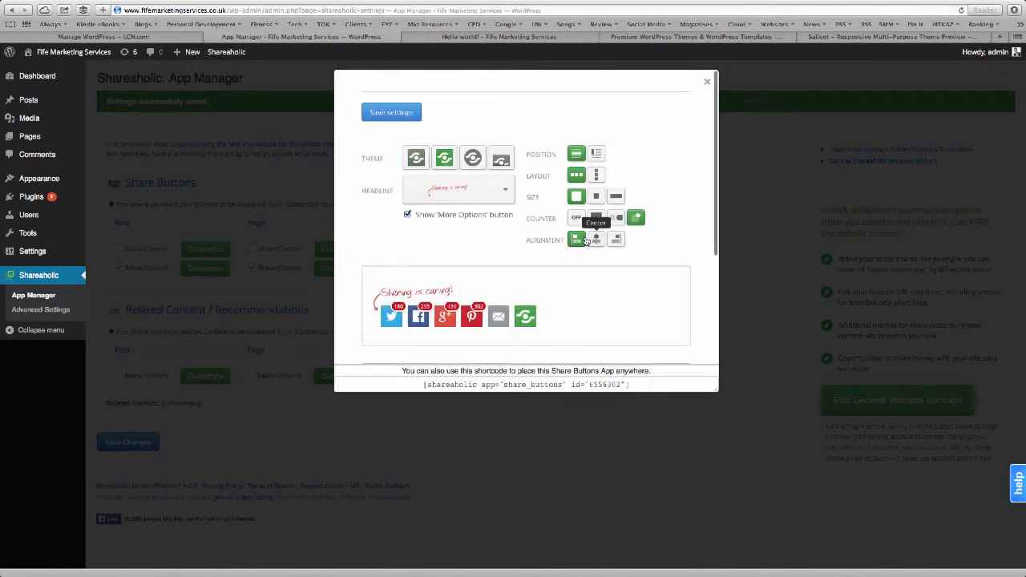
{"action": "left_click", "coordinate": [591, 242]}
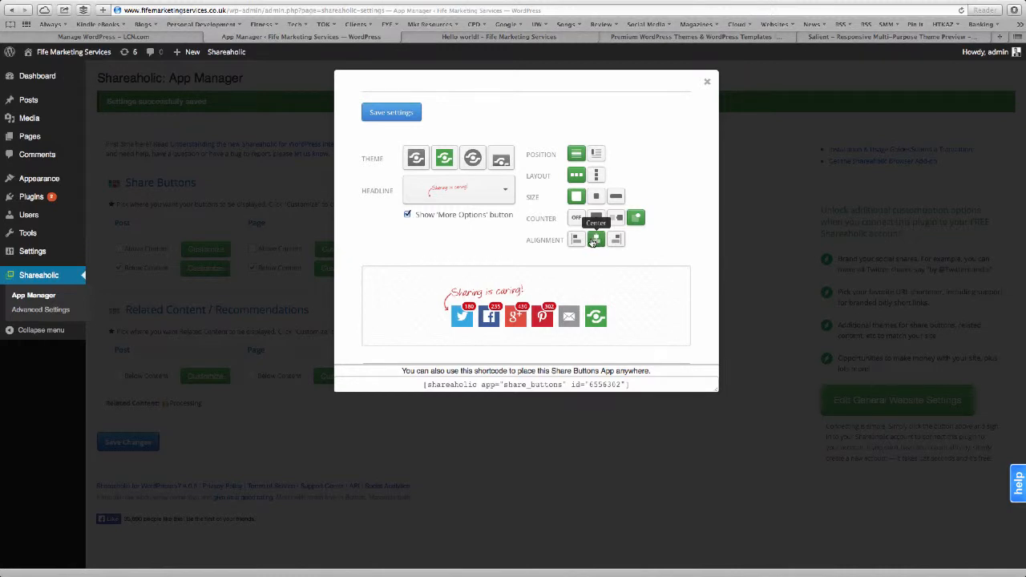
{"action": "left_click", "coordinate": [498, 195]}
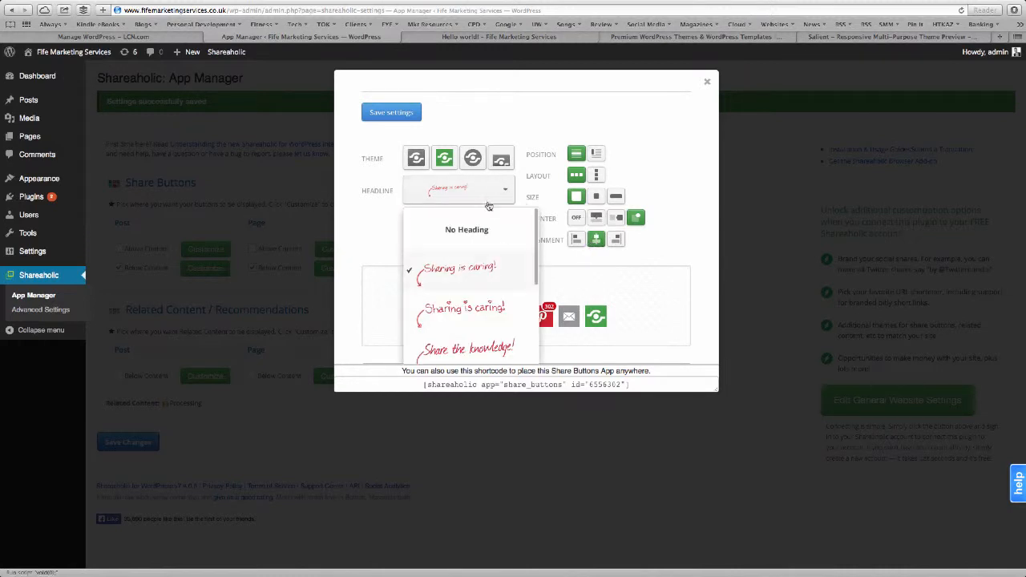
{"action": "scroll", "coordinate": [457, 265], "scroll_direction": "down", "scroll_amount": 3}
{"action": "left_click", "coordinate": [455, 230]}
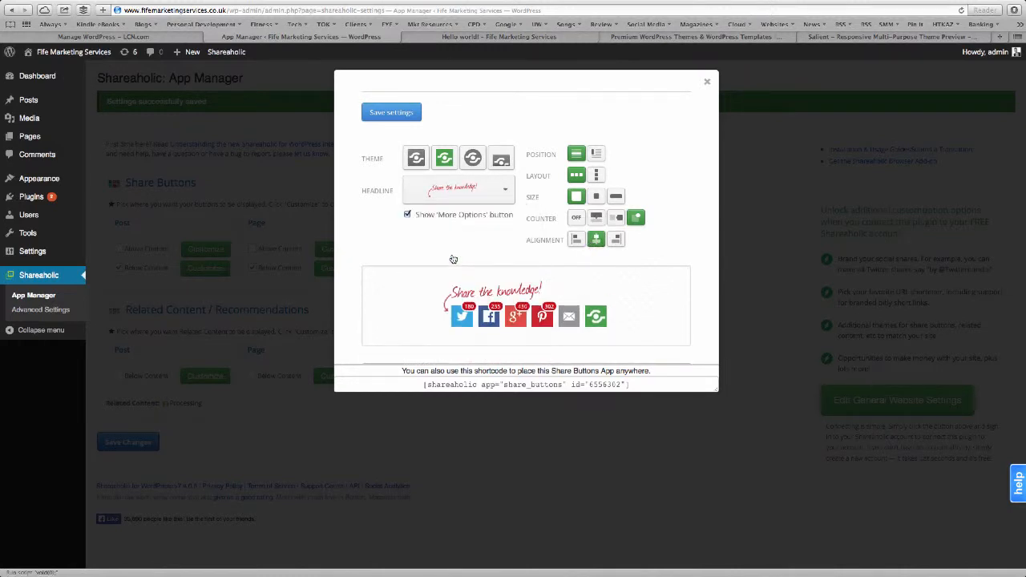
Add LinkedIn to the post share buttons and save the settings.
{"action": "scroll", "coordinate": [584, 334], "scroll_direction": "down", "scroll_amount": 3}
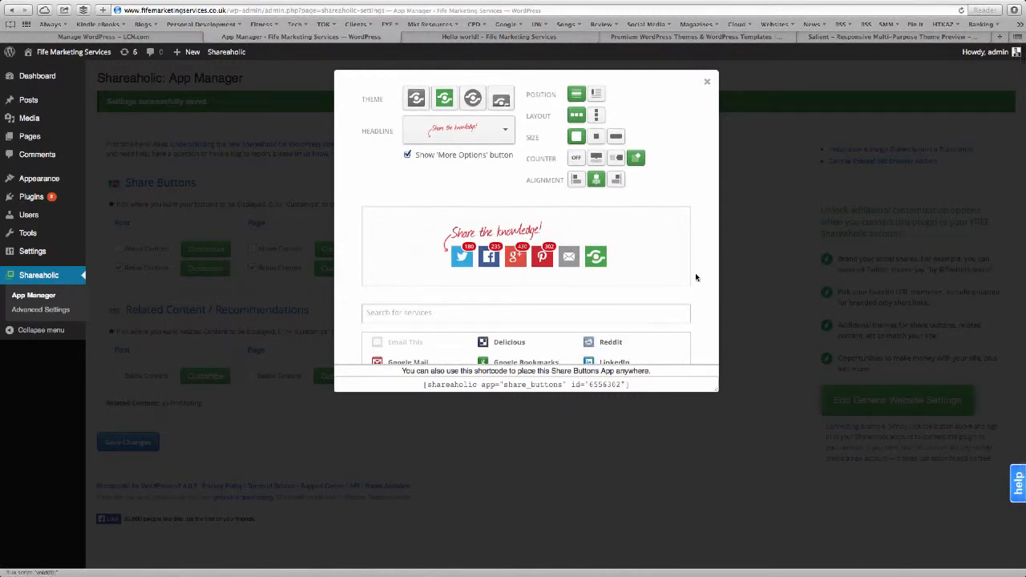
{"action": "scroll", "coordinate": [696, 273], "scroll_direction": "down", "scroll_amount": 3}
{"action": "left_click", "coordinate": [607, 309]}
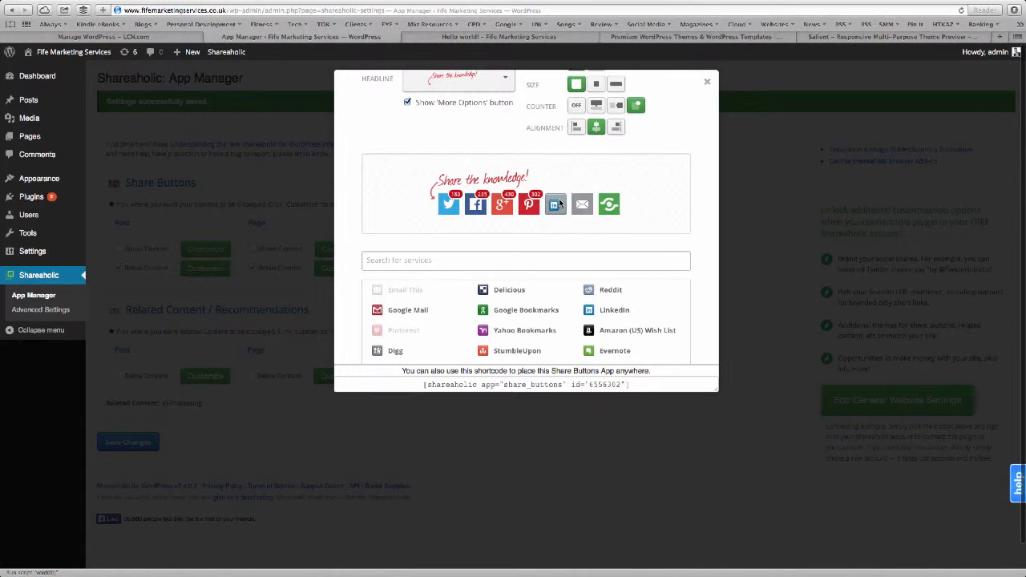
{"action": "scroll", "coordinate": [584, 332], "scroll_direction": "down", "scroll_amount": 5}
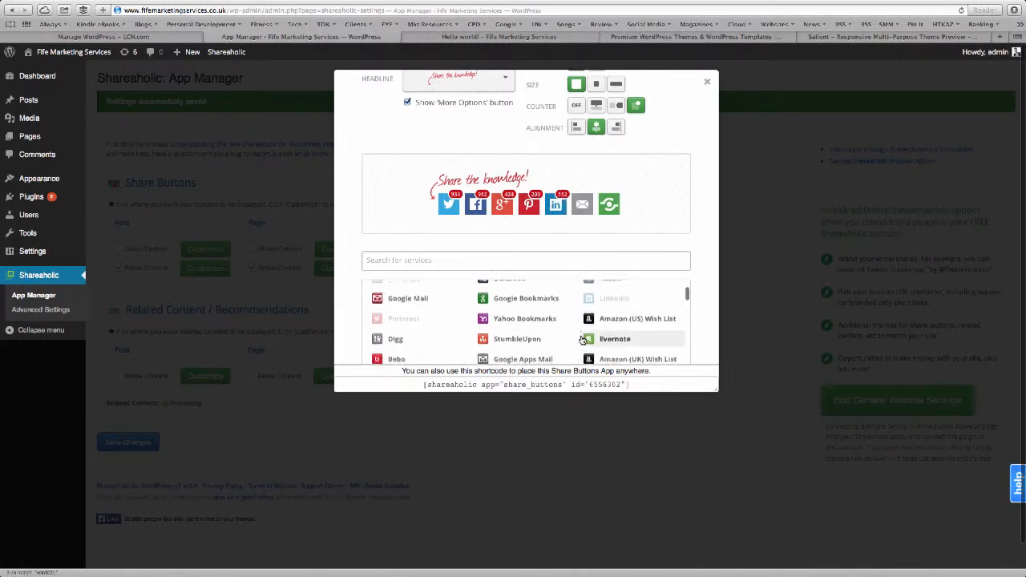
{"action": "scroll", "coordinate": [584, 340], "scroll_direction": "down", "scroll_amount": 5}
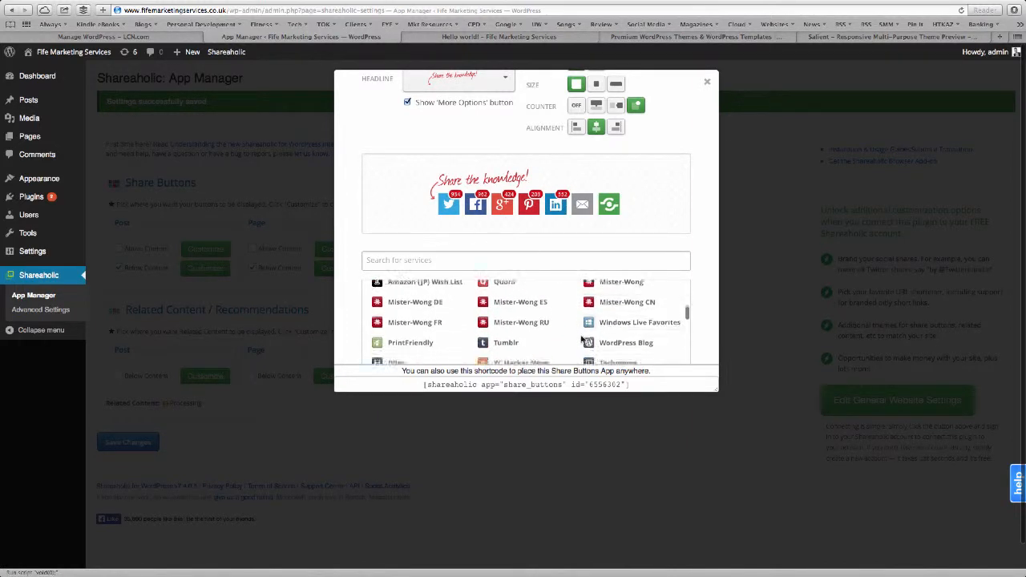
{"action": "scroll", "coordinate": [582, 340], "scroll_direction": "down", "scroll_amount": 5}
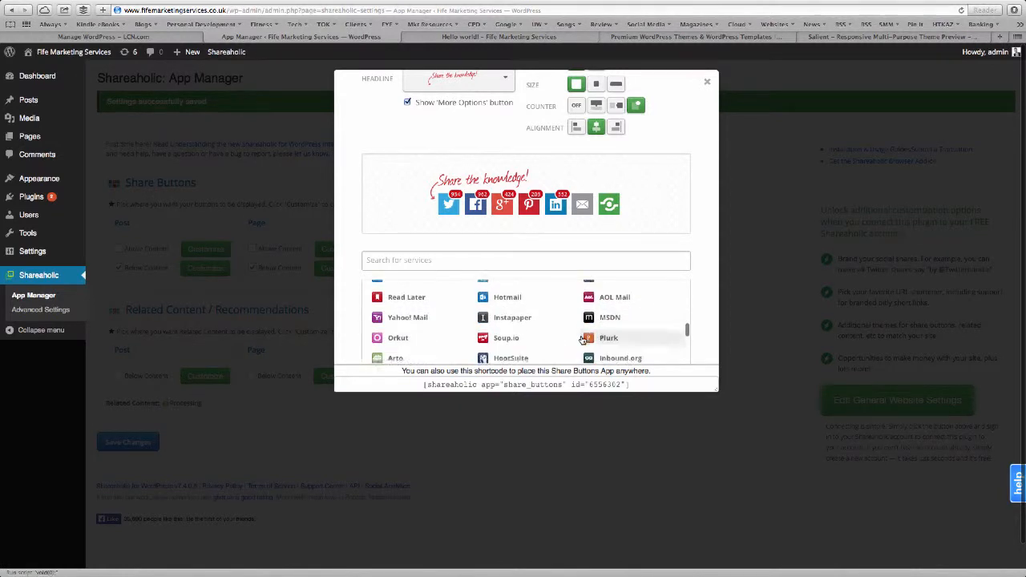
{"action": "scroll", "coordinate": [583, 341], "scroll_direction": "down", "scroll_amount": 5}
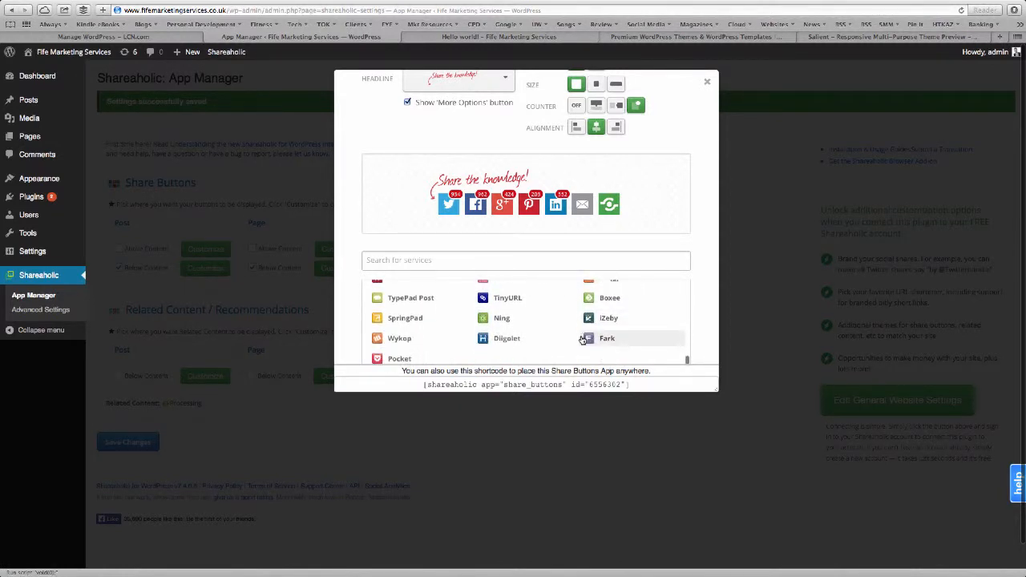
{"action": "scroll", "coordinate": [583, 341], "scroll_direction": "up", "scroll_amount": 6}
{"action": "scroll", "coordinate": [582, 341], "scroll_direction": "up", "scroll_amount": 10}
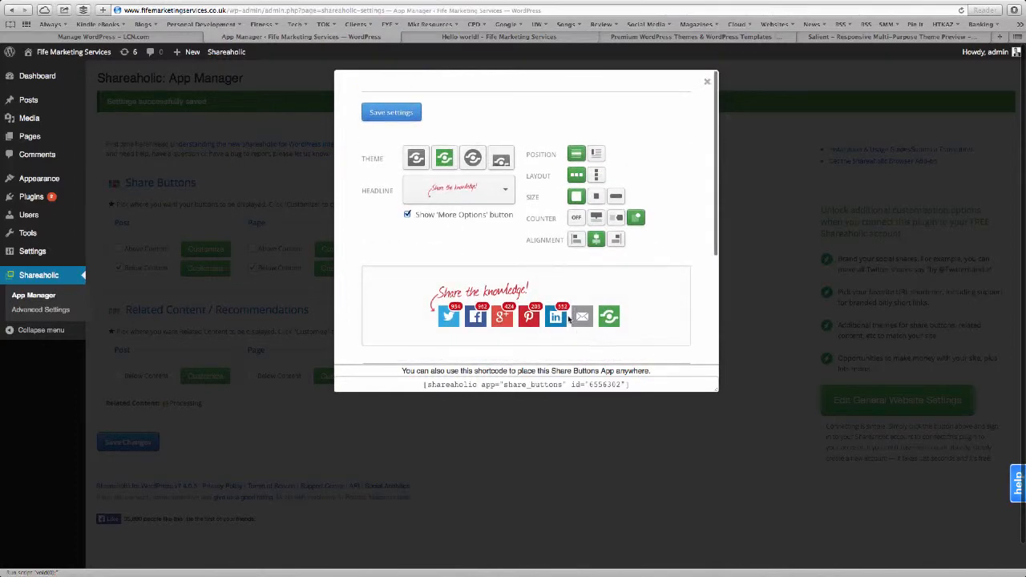
{"action": "left_click", "coordinate": [394, 114]}
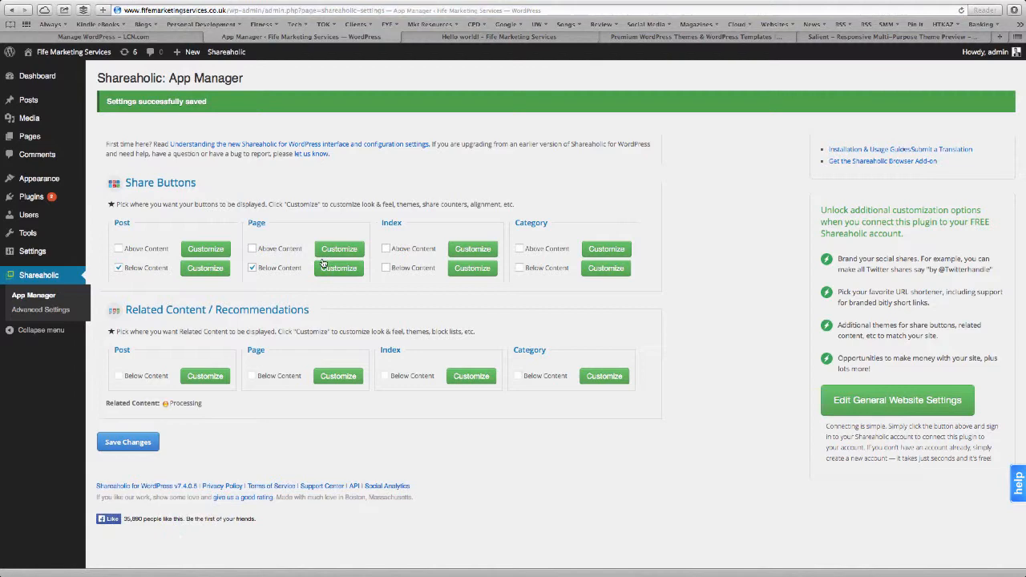
Style the page share buttons Flat Square, centred, with the 'Share the knowledge!' headline, and save.
{"action": "left_click", "coordinate": [330, 271]}
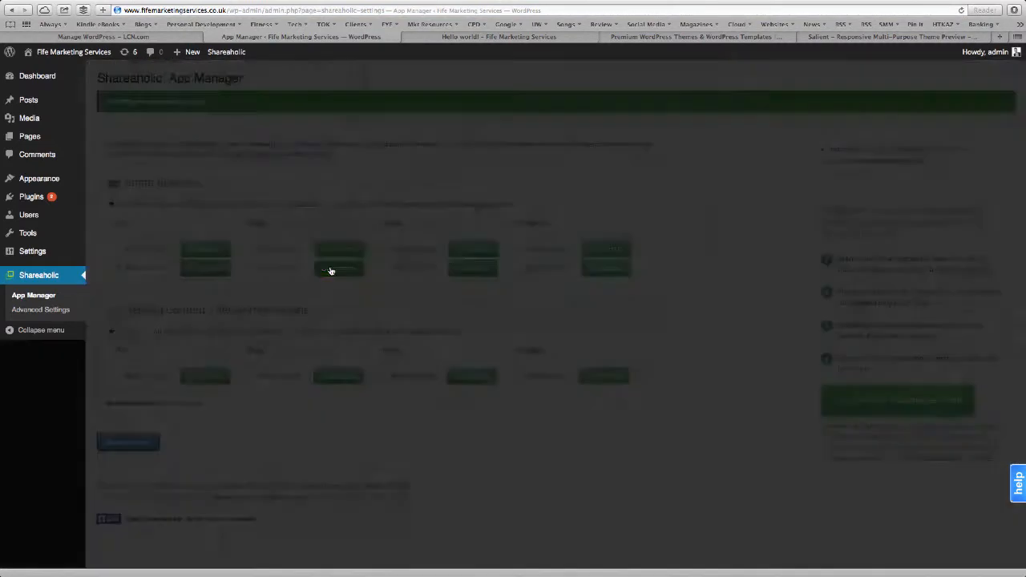
{"action": "left_click", "coordinate": [444, 157]}
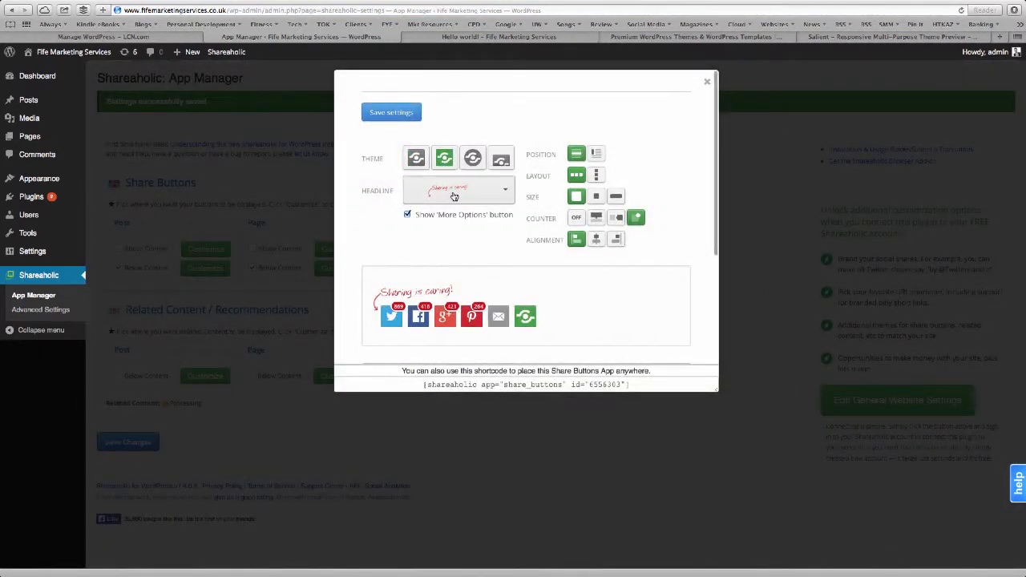
{"action": "left_click", "coordinate": [459, 190]}
{"action": "scroll", "coordinate": [453, 272], "scroll_direction": "down", "scroll_amount": 2}
{"action": "left_click", "coordinate": [456, 314]}
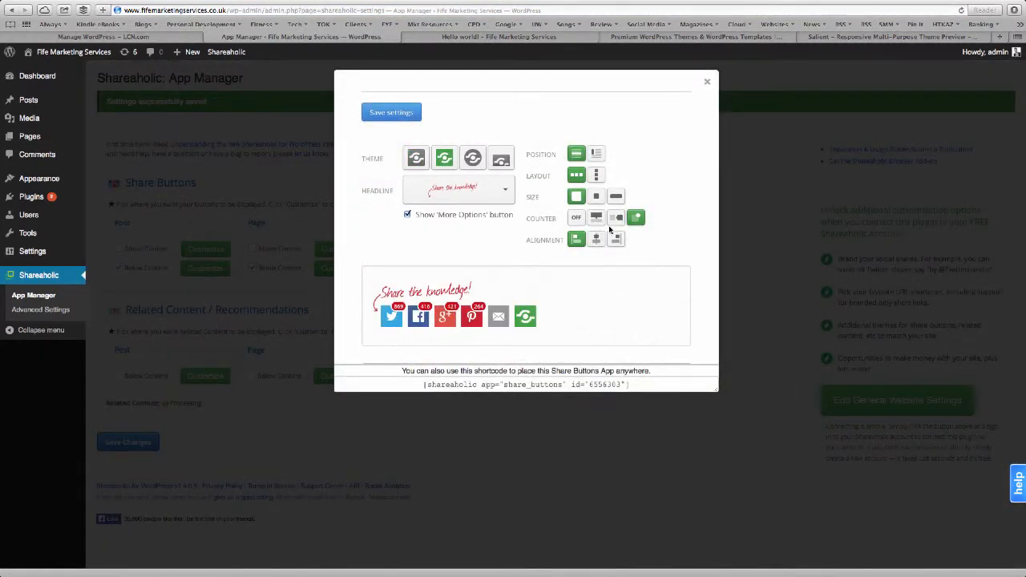
{"action": "left_click", "coordinate": [600, 239]}
{"action": "scroll", "coordinate": [598, 264], "scroll_direction": "down", "scroll_amount": 4}
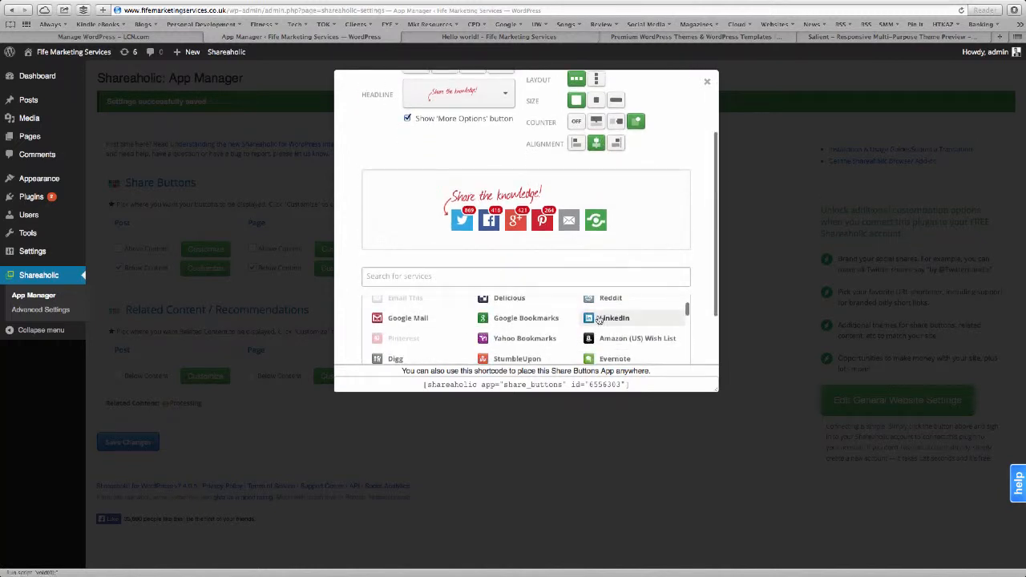
{"action": "left_click_drag", "start_coordinate": [593, 318], "coordinate": [563, 242]}
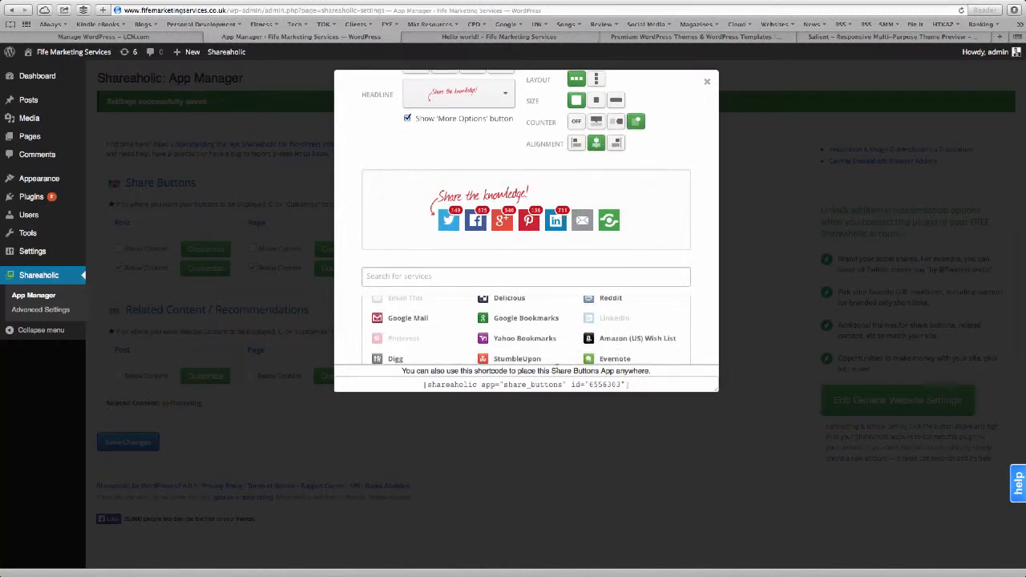
{"action": "scroll", "coordinate": [359, 167], "scroll_direction": "down", "scroll_amount": 3}
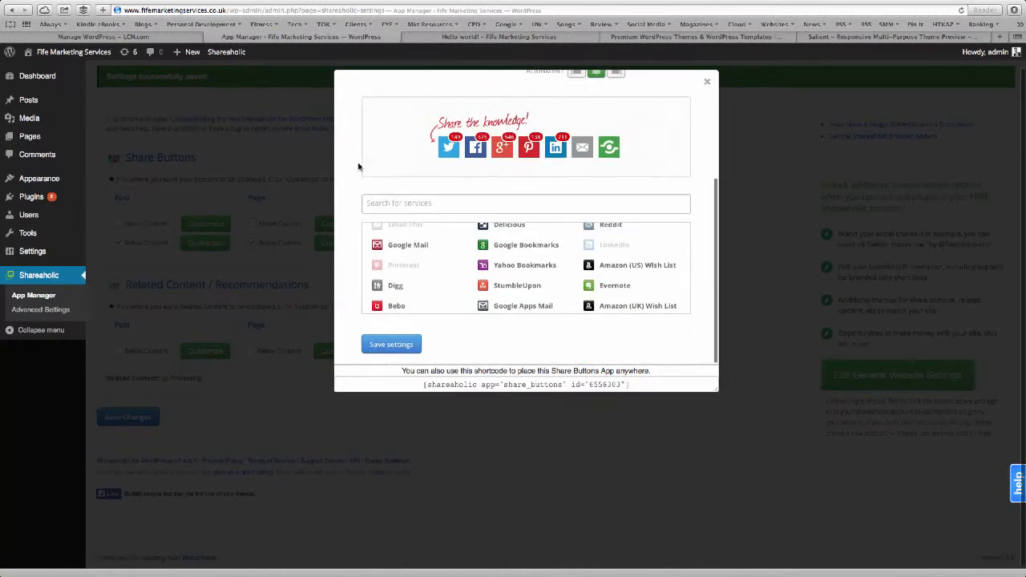
{"action": "left_click", "coordinate": [391, 345]}
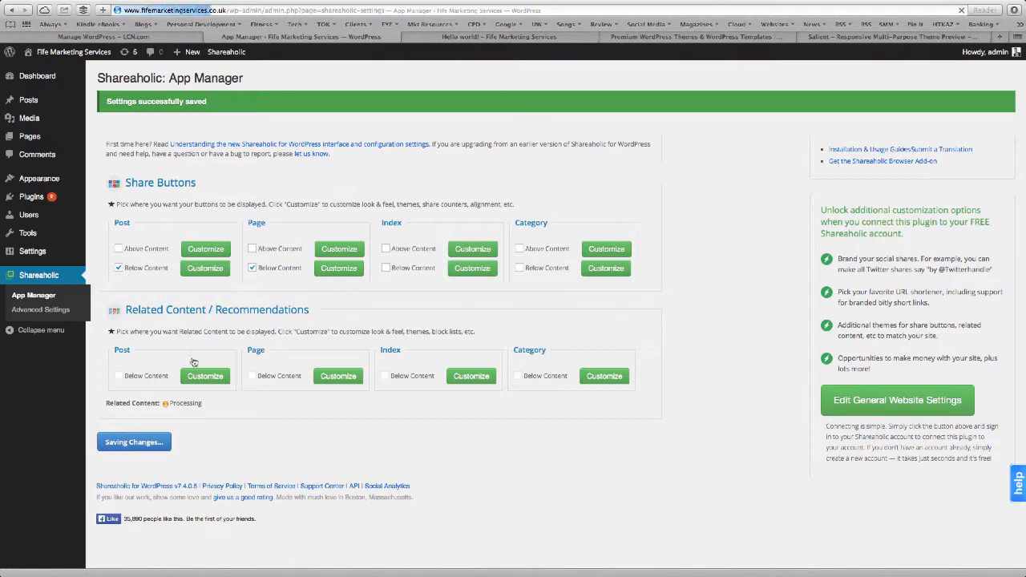
Reload the Hello world! post to check the new share buttons, then view the installed plugins.
{"action": "left_click", "coordinate": [495, 37]}
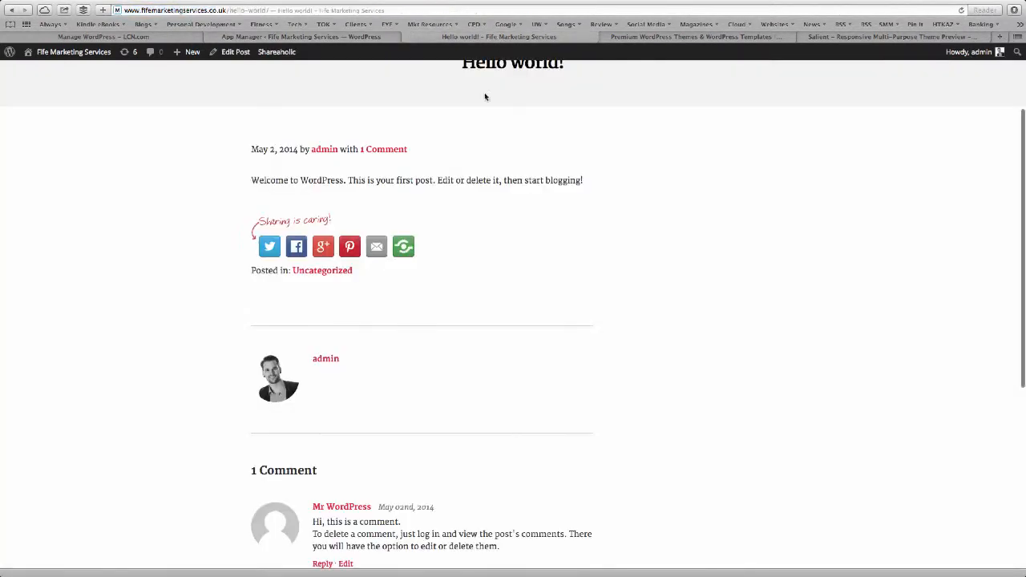
{"action": "key", "text": "super+r"}
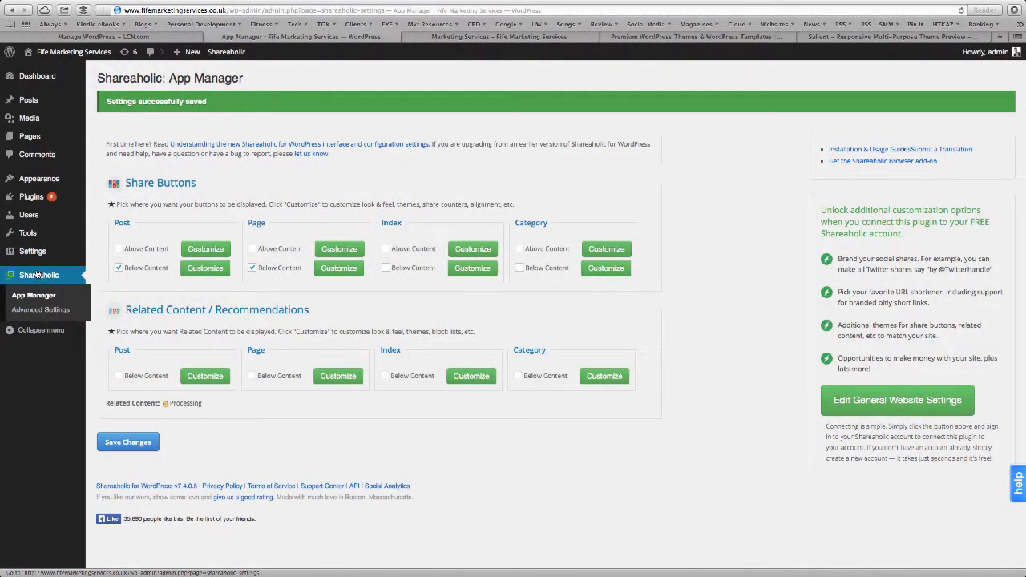
{"action": "left_click", "coordinate": [30, 199]}
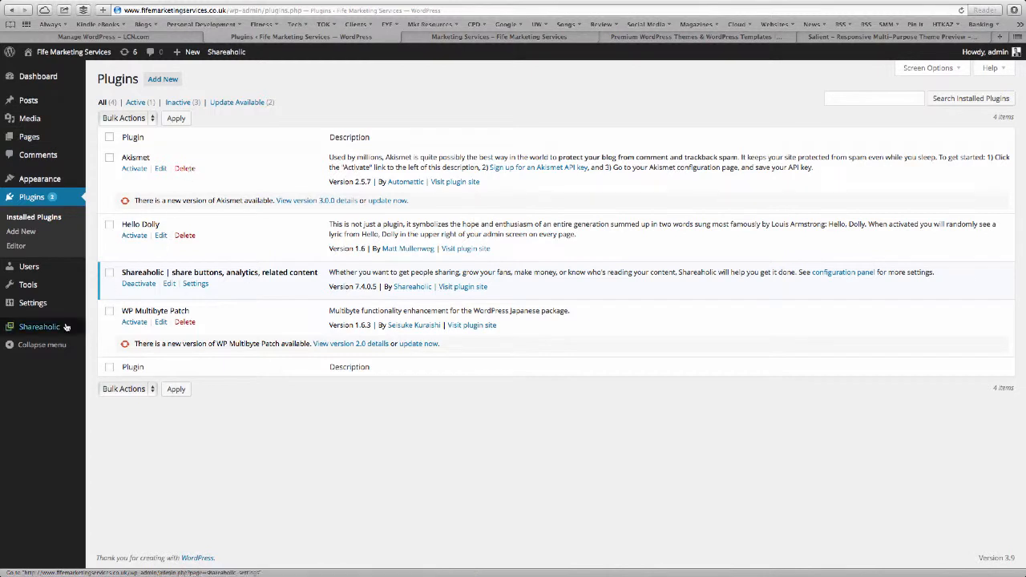
{"action": "mouse_move", "coordinate": [33, 310]}
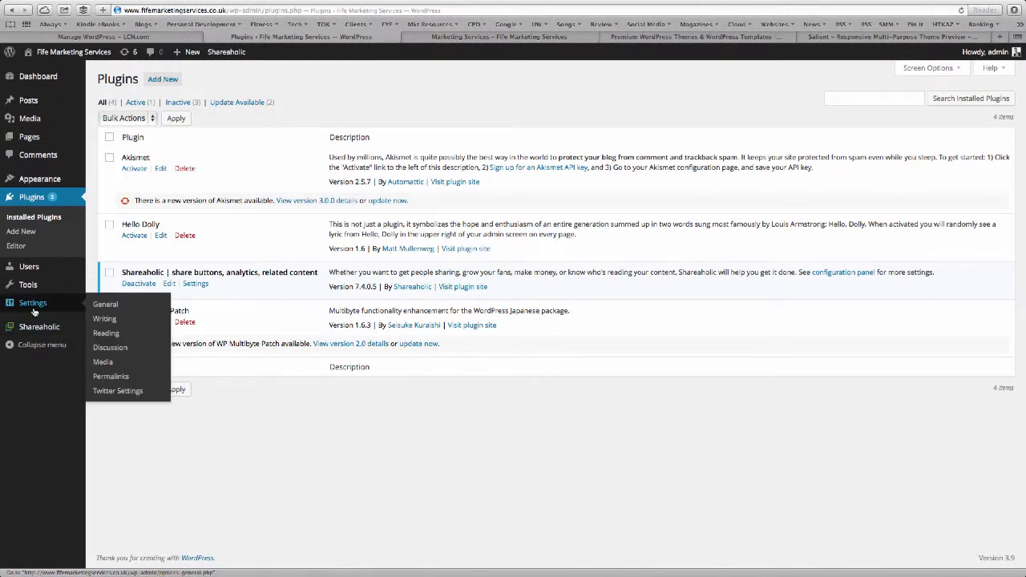
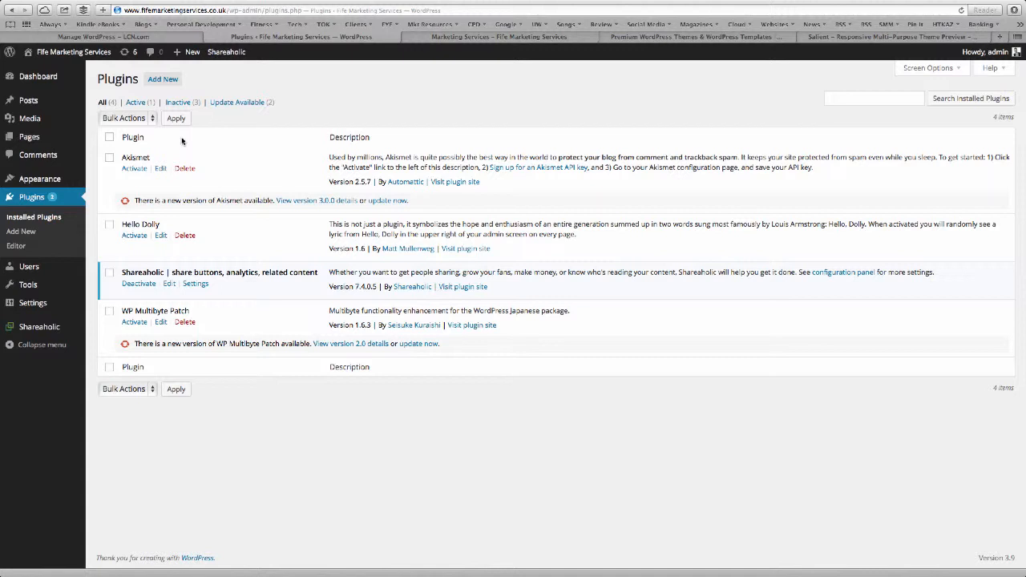
Visit Appearance > Themes and Appearance > Widgets in the admin, then return to the live Marketing Services page.
{"action": "left_click", "coordinate": [481, 37]}
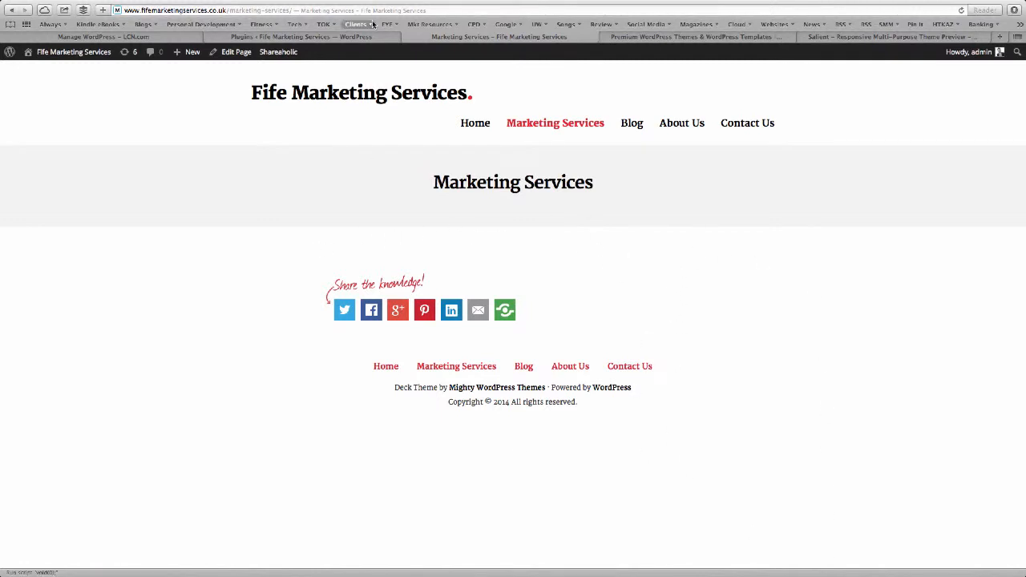
{"action": "left_click", "coordinate": [298, 37]}
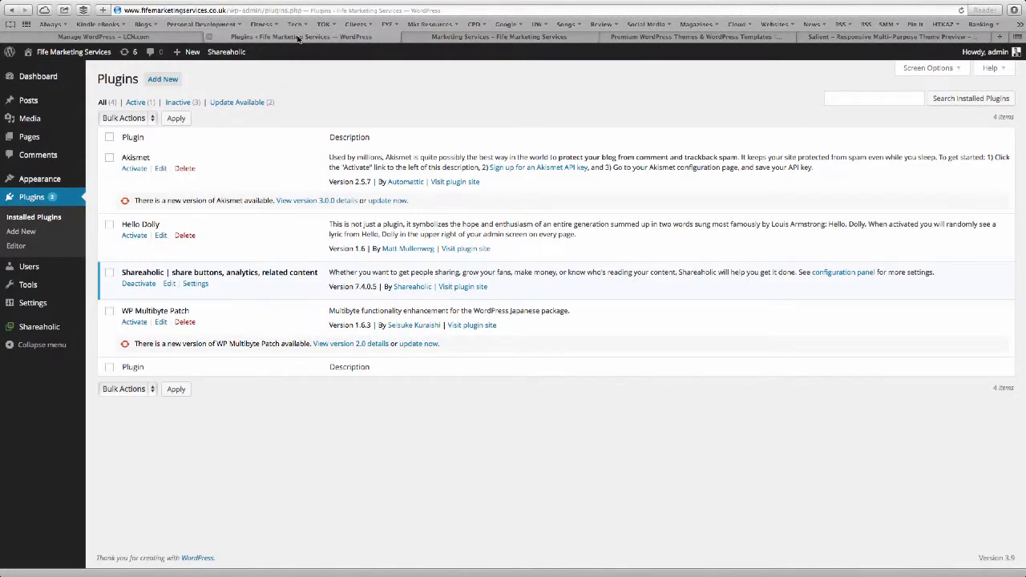
{"action": "left_click", "coordinate": [34, 179]}
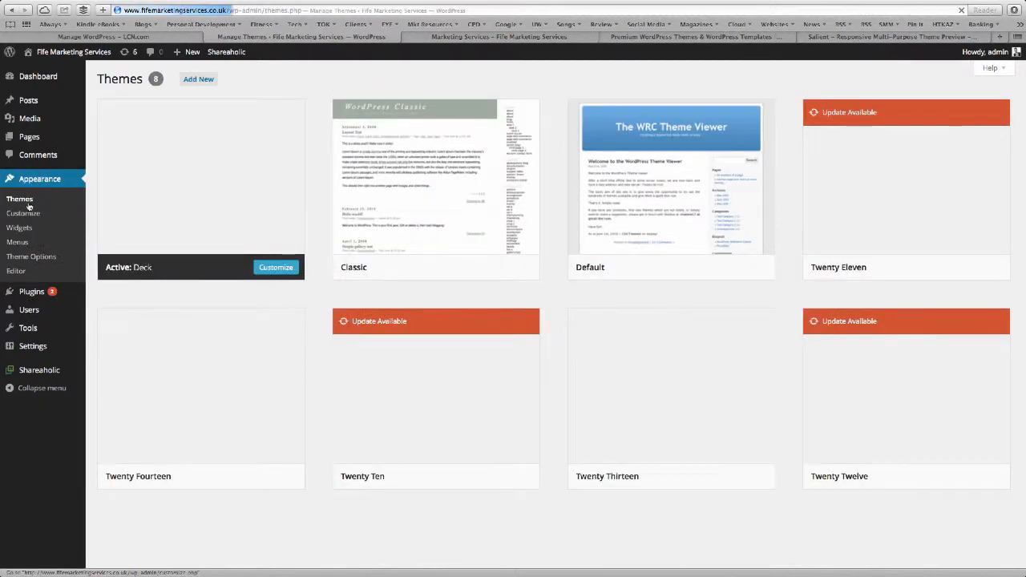
{"action": "left_click", "coordinate": [28, 227]}
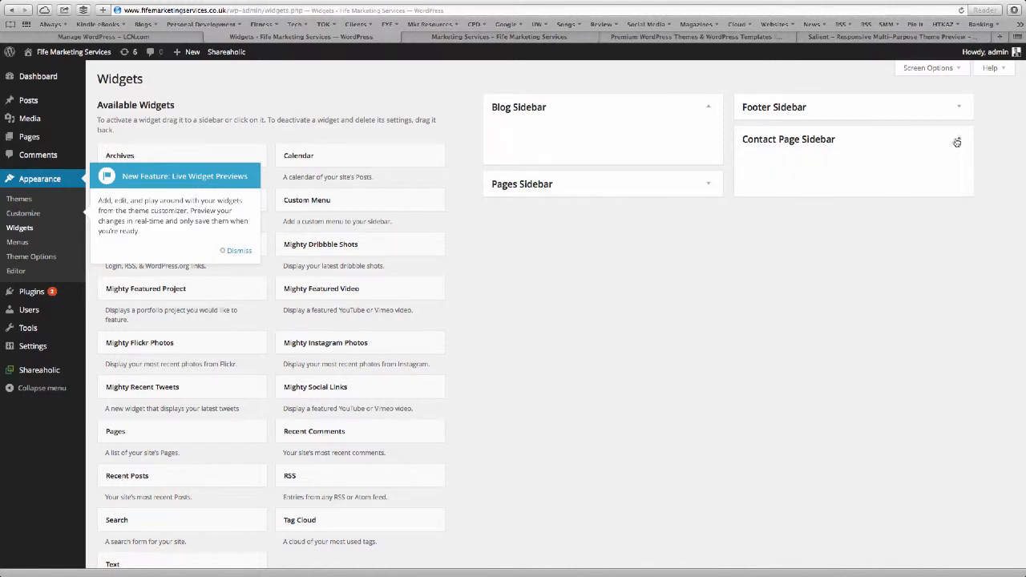
{"action": "left_click", "coordinate": [409, 38]}
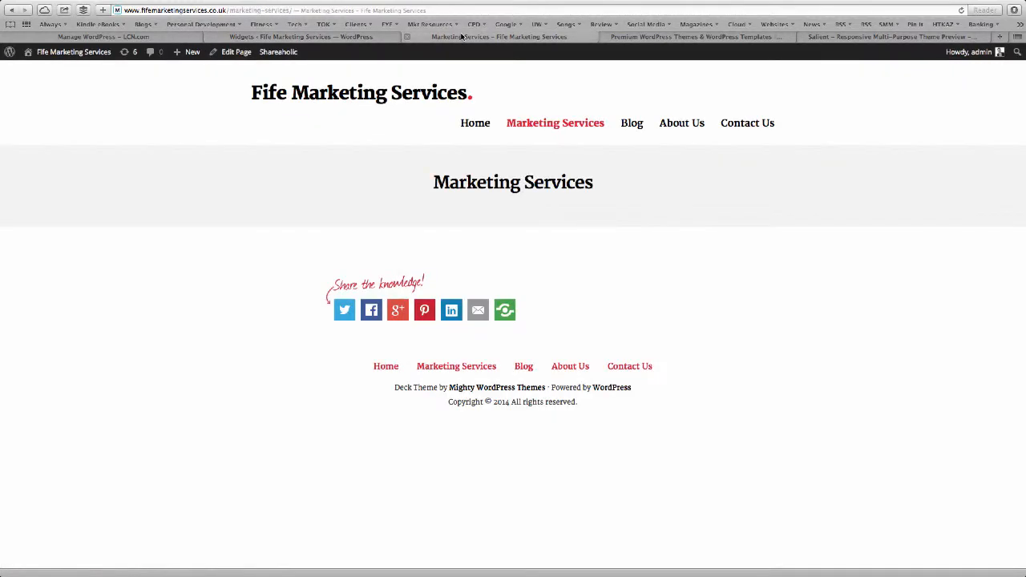
Turn on Hide Share Buttons for the Contact Us page and update it.
{"action": "left_click", "coordinate": [751, 123]}
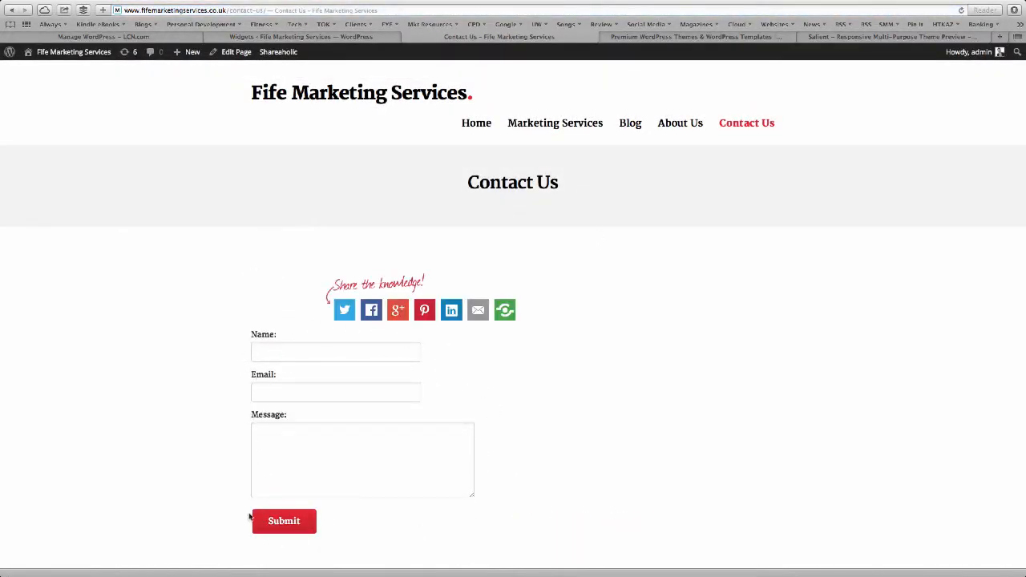
{"action": "left_click", "coordinate": [238, 54]}
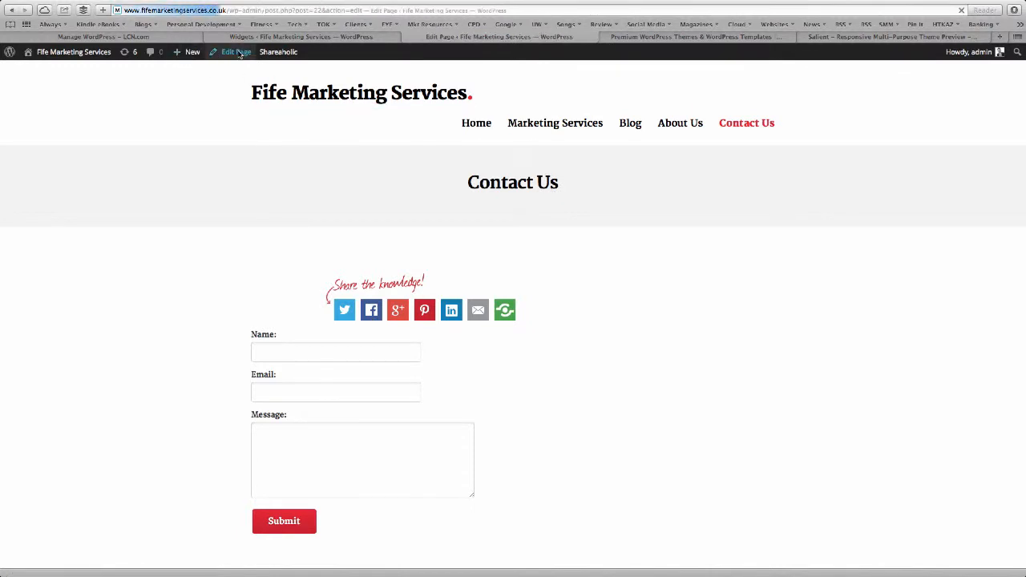
{"action": "scroll", "coordinate": [887, 481], "scroll_direction": "down", "scroll_amount": 1}
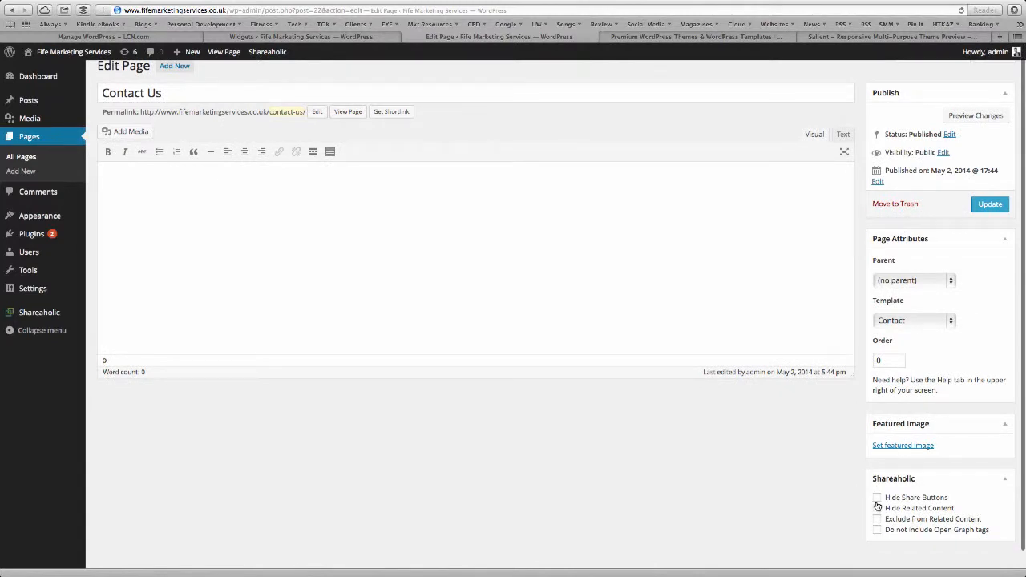
{"action": "left_click", "coordinate": [877, 498]}
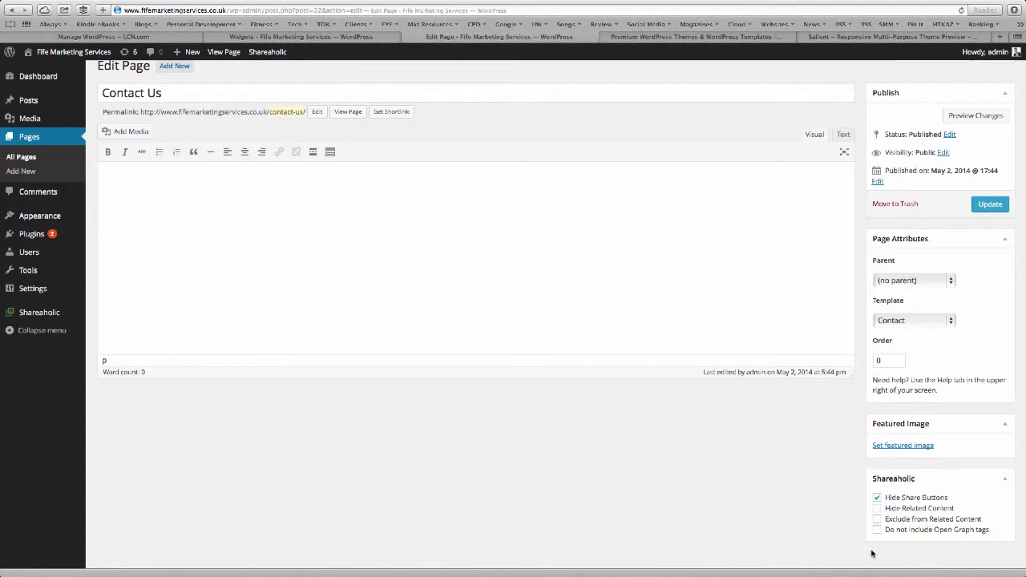
{"action": "left_click", "coordinate": [990, 203]}
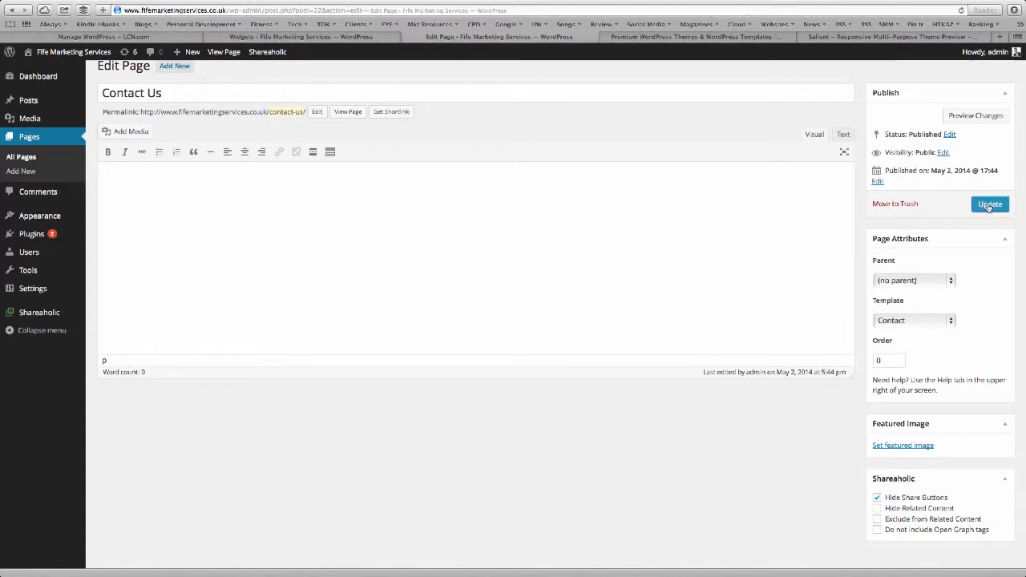
View the updated Contact Us page live, then go back to the Widgets admin page.
{"action": "left_click", "coordinate": [657, 38]}
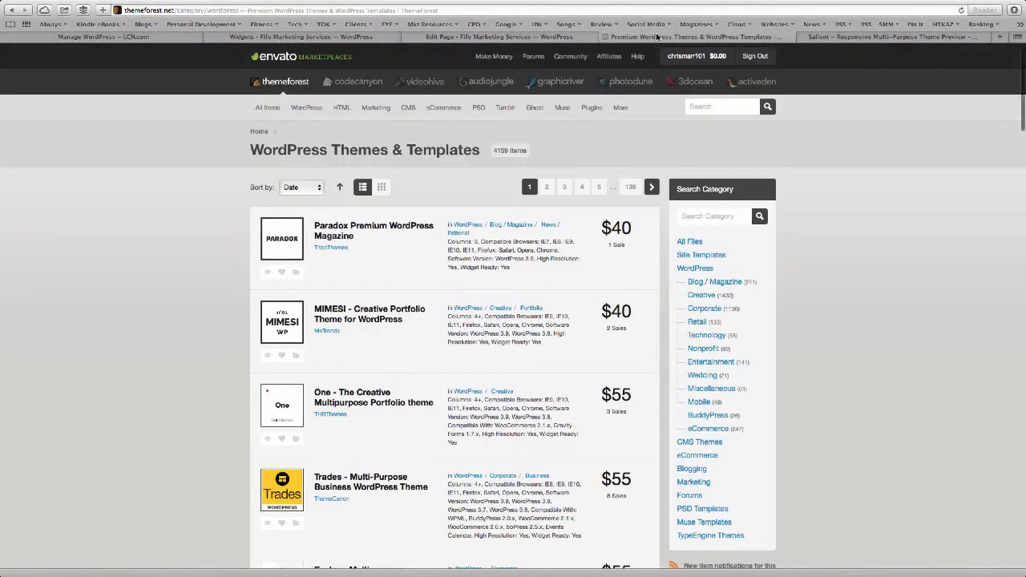
{"action": "left_click", "coordinate": [518, 36]}
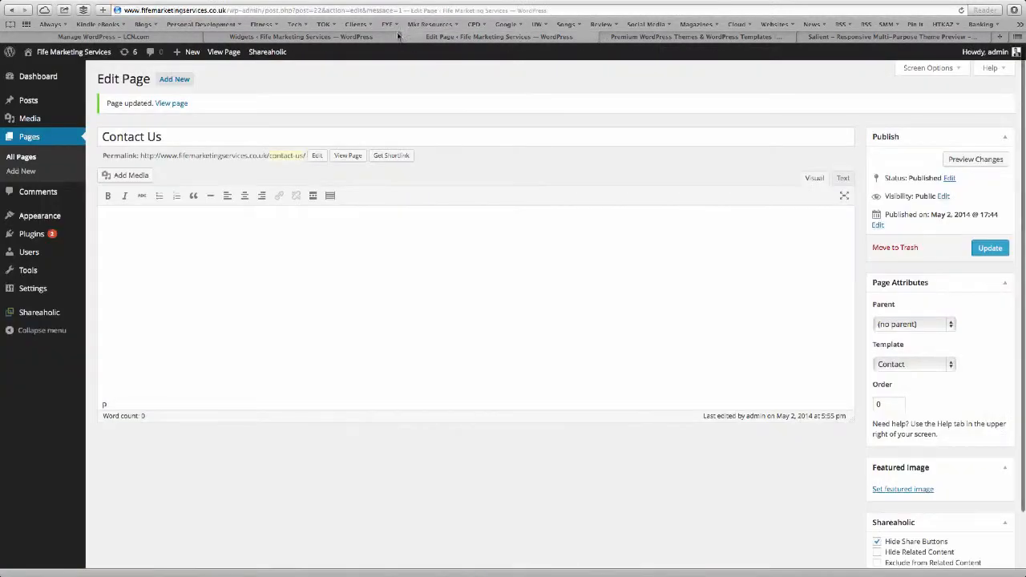
{"action": "left_click", "coordinate": [224, 52]}
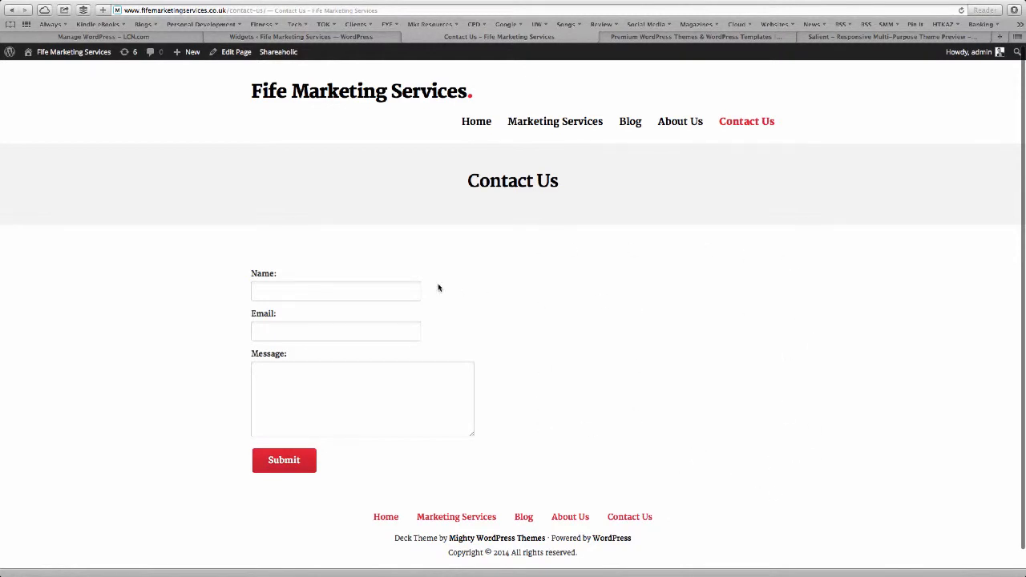
{"action": "left_click", "coordinate": [289, 49]}
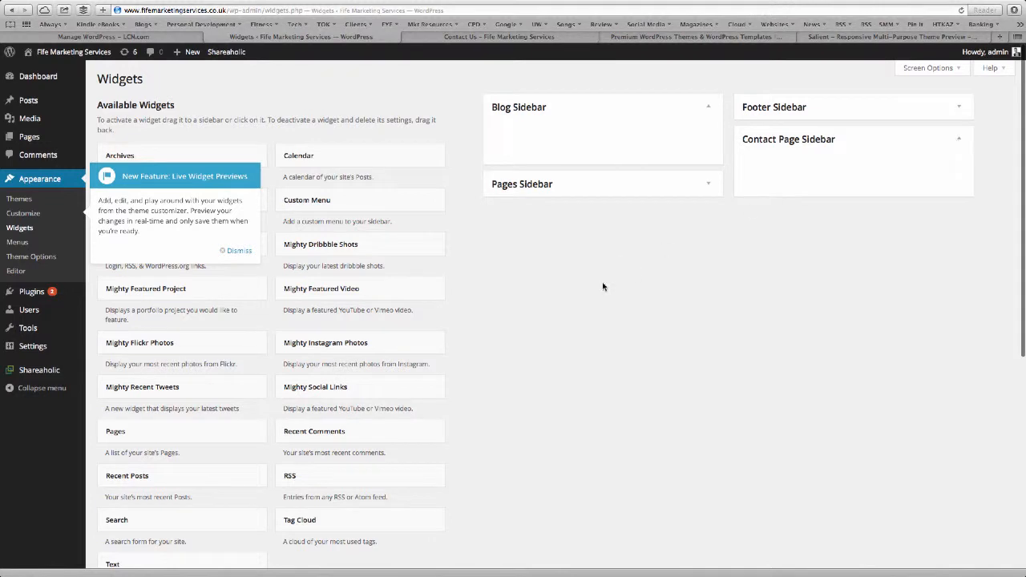
Add a Text widget titled 'Contact Details' to the Contact Page Sidebar.
{"action": "left_click", "coordinate": [238, 250]}
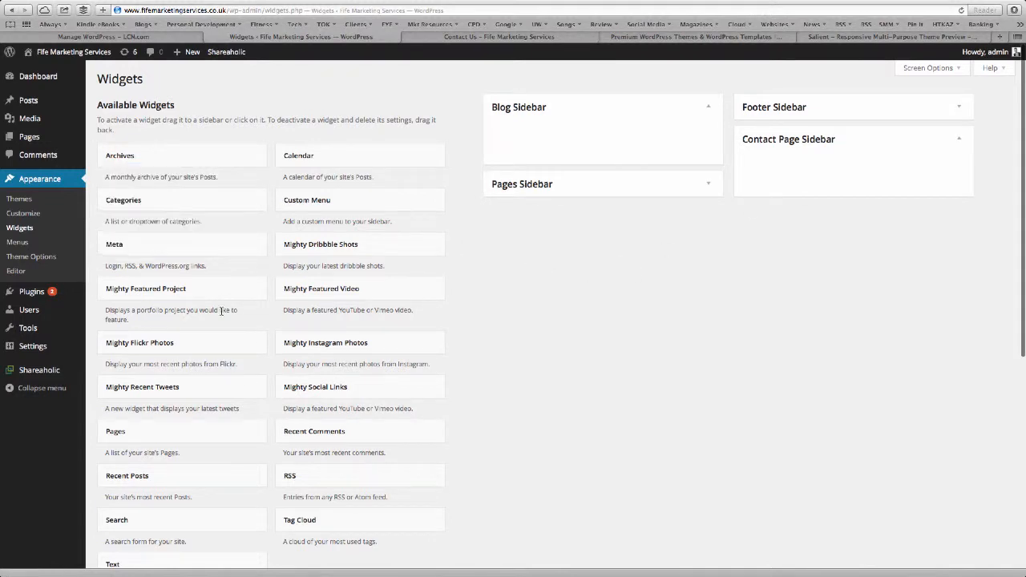
{"action": "scroll", "coordinate": [223, 316], "scroll_direction": "down", "scroll_amount": 1}
{"action": "left_click_drag", "start_coordinate": [210, 532], "coordinate": [873, 137]}
{"action": "left_click", "coordinate": [811, 177]}
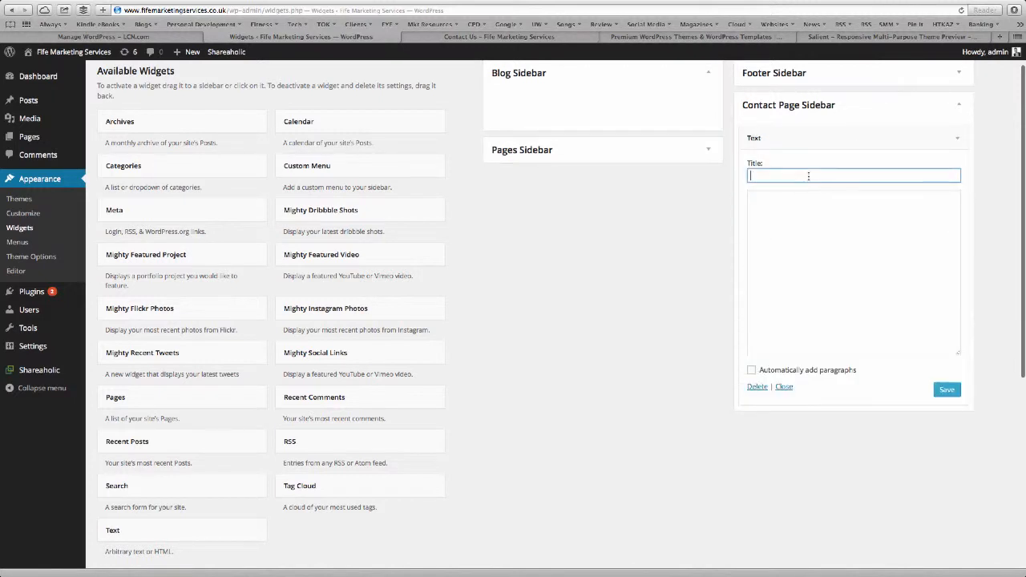
{"action": "type", "text": "Contact Details"}
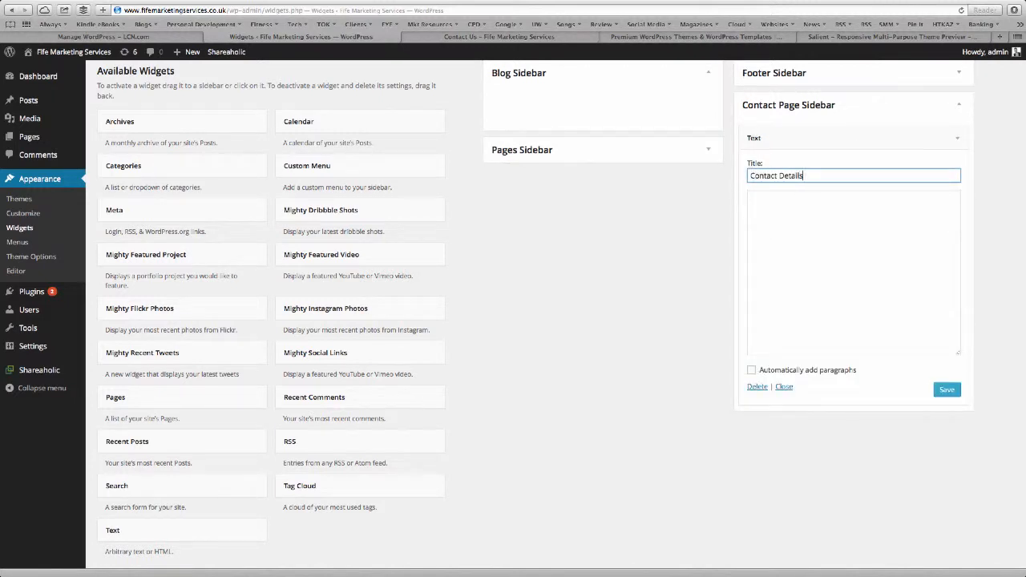
{"action": "key", "text": "Tab"}
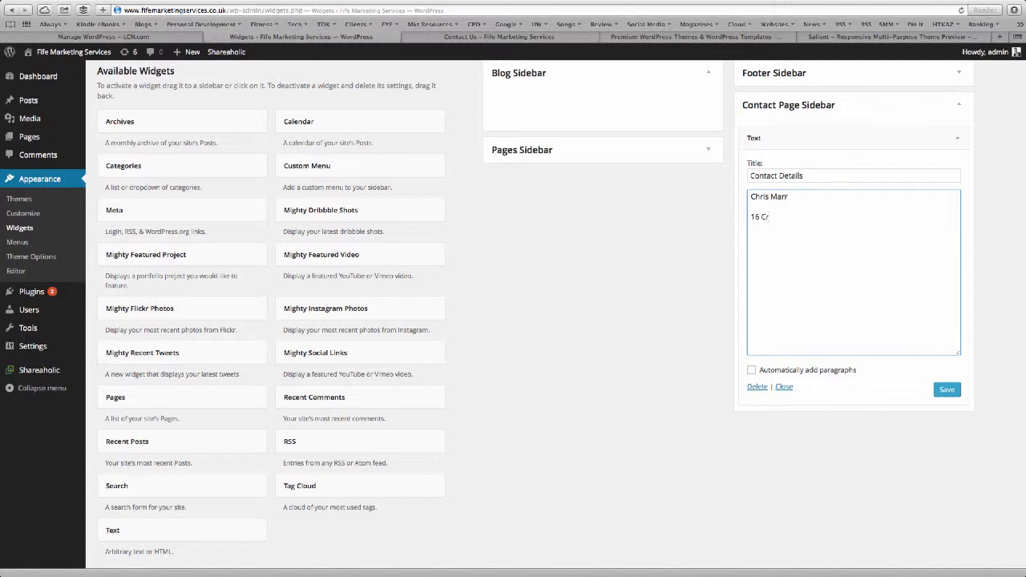
Enter the business postal address and phone number, enable automatic paragraphs, and save the widget.
{"action": "type", "text": "omart Ca"}
{"action": "key", "text": "BackSpace"}
{"action": "key", "text": "BackSpace"}
{"action": "key", "text": "BackSpace"}
{"action": "key", "text": "BackSpace"}
{"action": "key", "text": "BackSpace"}
{"action": "key", "text": "BackSpace"}
{"action": "key", "text": "BackSpace"}
{"action": "key", "text": "BackSpace"}
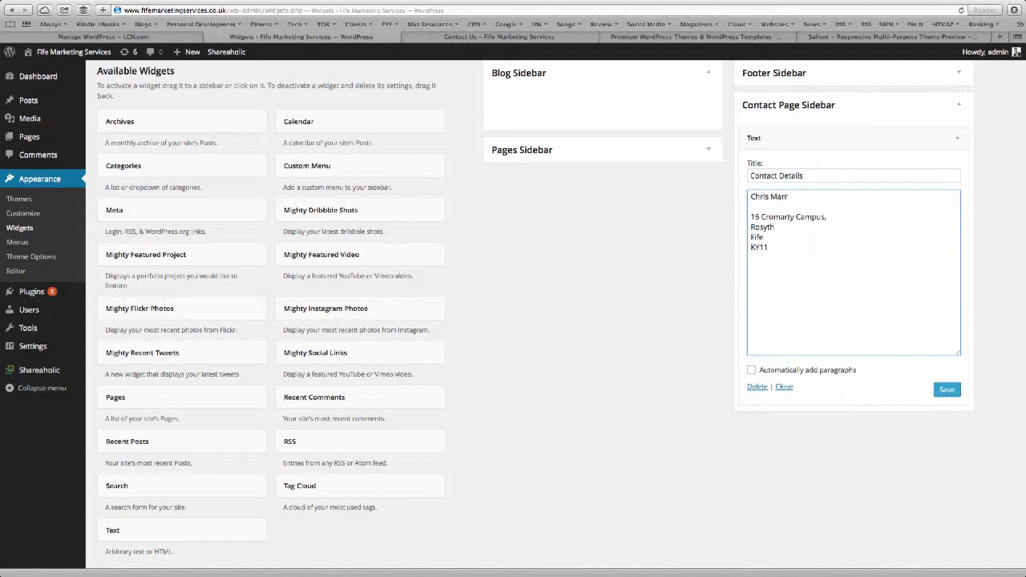
{"action": "left_click", "coordinate": [752, 370]}
{"action": "left_click", "coordinate": [752, 217]}
{"action": "key", "text": "BackSpace"}
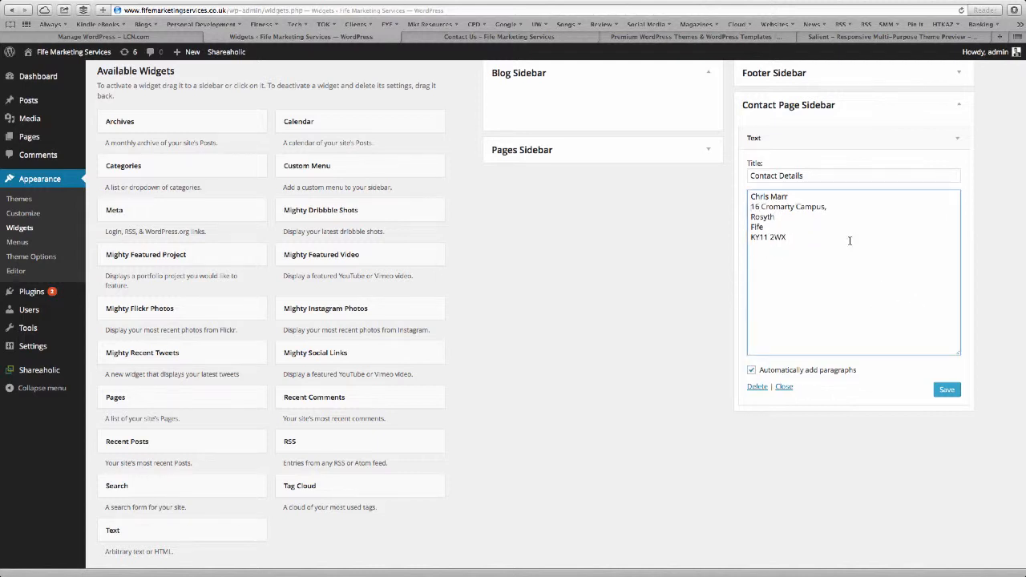
{"action": "left_click", "coordinate": [943, 390]}
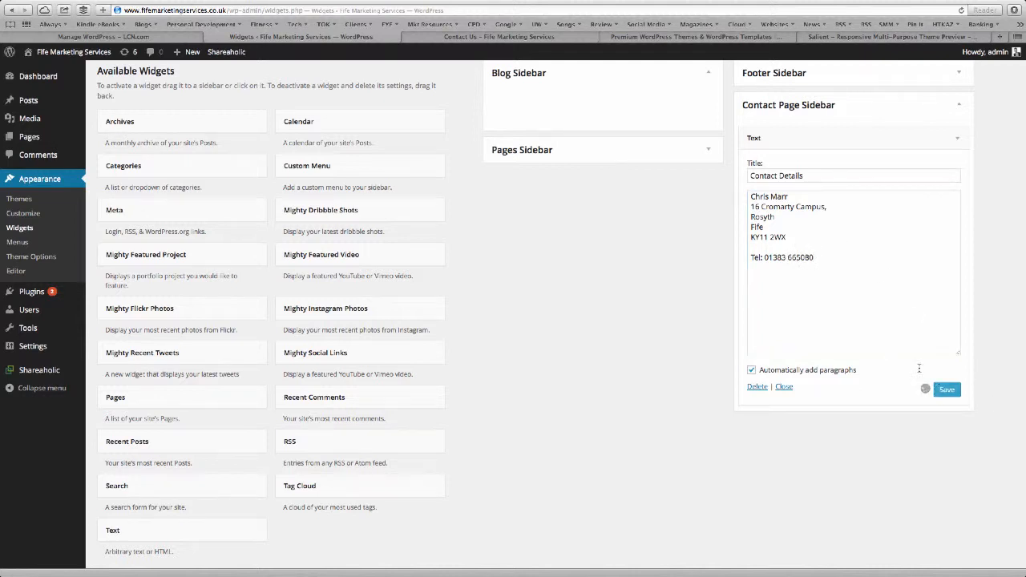
Reload the live Contact Us page to check the new Contact Details widget.
{"action": "left_click", "coordinate": [498, 37]}
{"action": "key", "text": "super+r"}
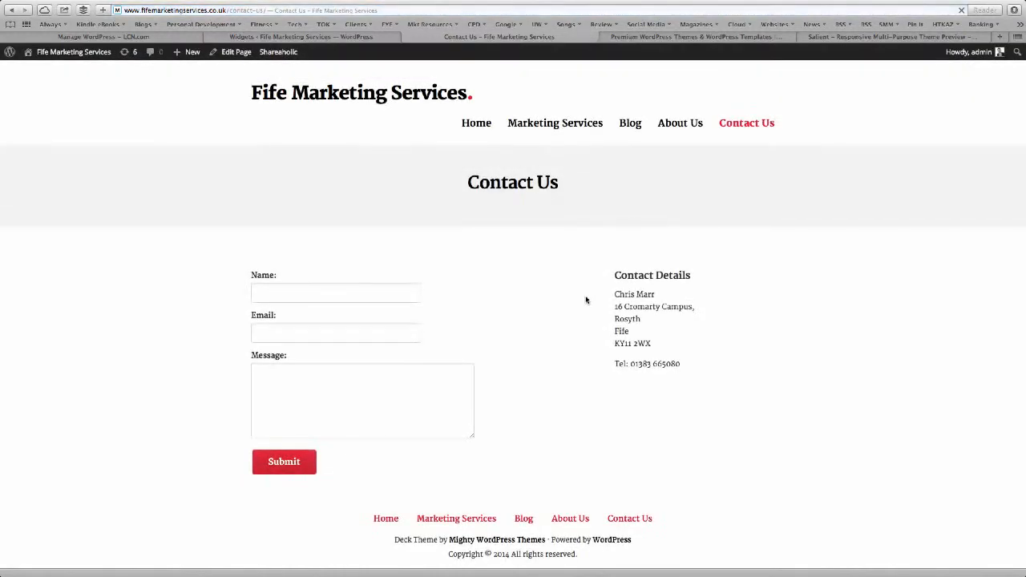
{"action": "scroll", "coordinate": [705, 358], "scroll_direction": "down", "scroll_amount": 1}
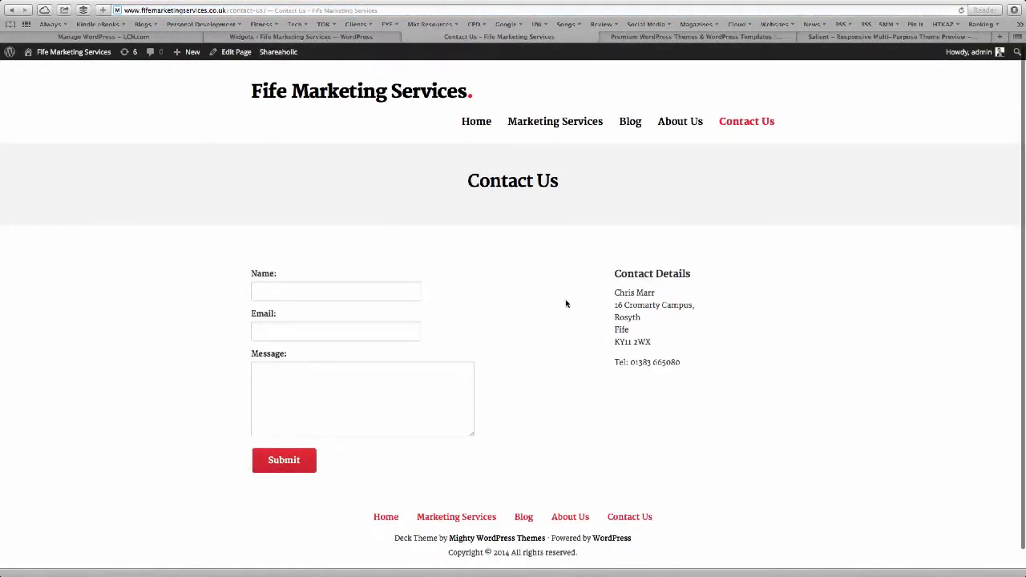
Add a new Text widget to the Pages Sidebar.
{"action": "left_click", "coordinate": [339, 36]}
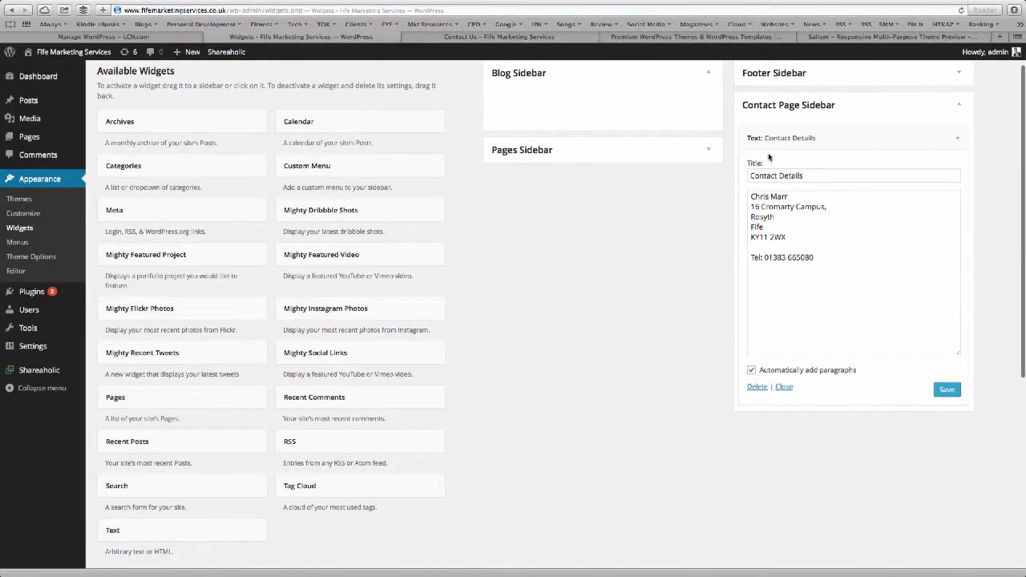
{"action": "left_click", "coordinate": [958, 140]}
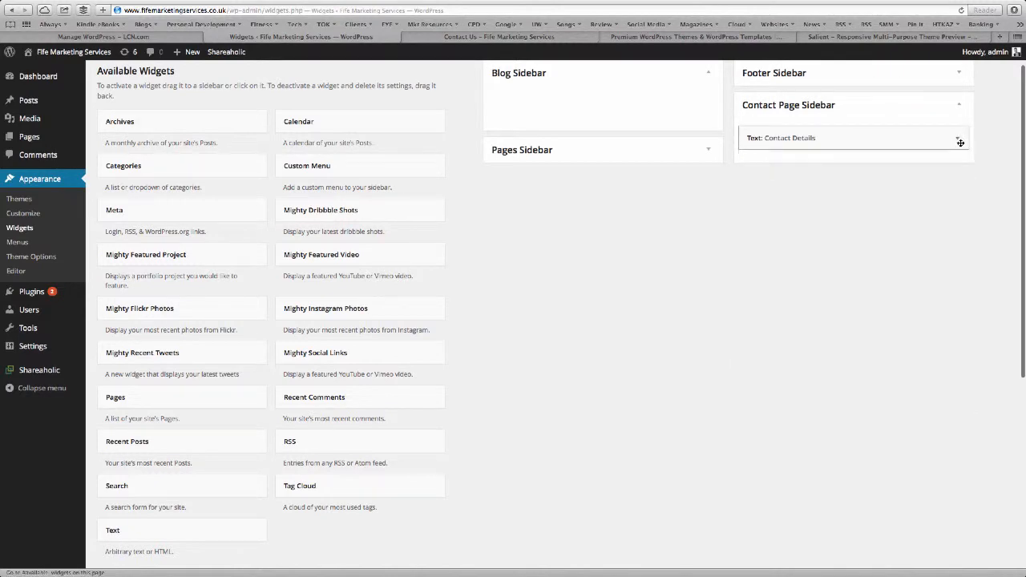
{"action": "left_click", "coordinate": [943, 131]}
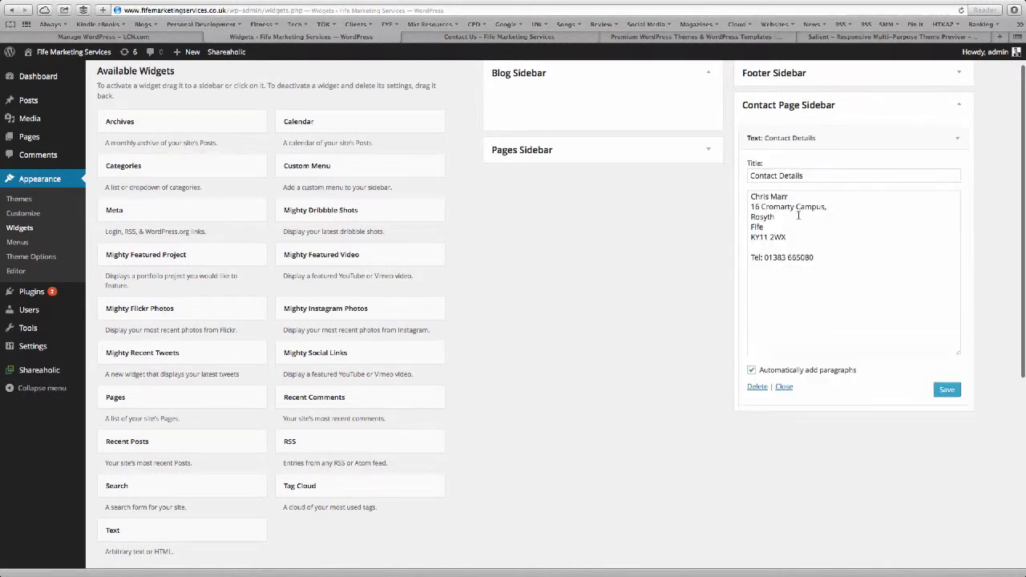
{"action": "left_click", "coordinate": [951, 139]}
{"action": "scroll", "coordinate": [640, 172], "scroll_direction": "up", "scroll_amount": 2}
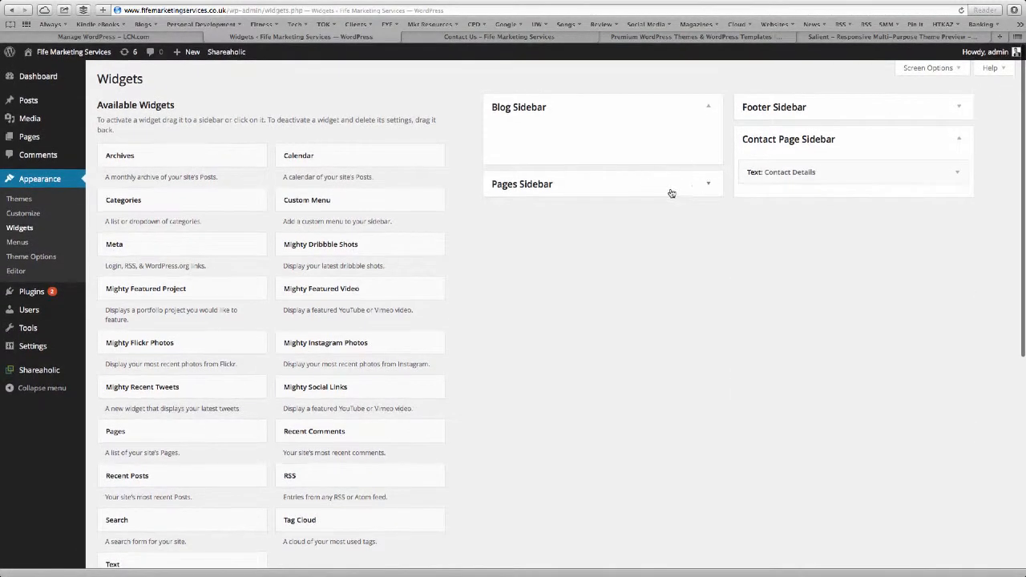
{"action": "left_click", "coordinate": [707, 187]}
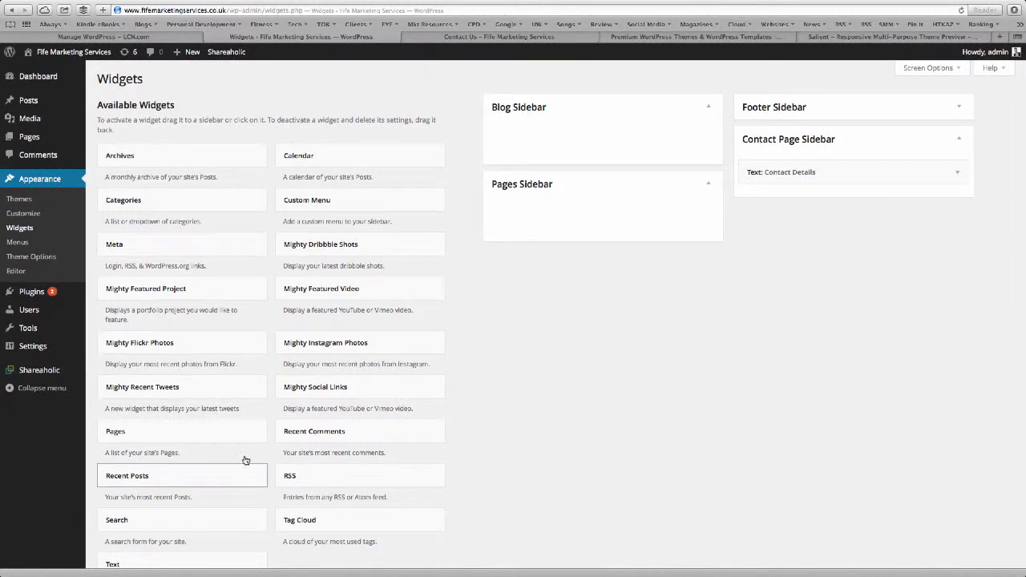
{"action": "scroll", "coordinate": [237, 441], "scroll_direction": "down", "scroll_amount": 1}
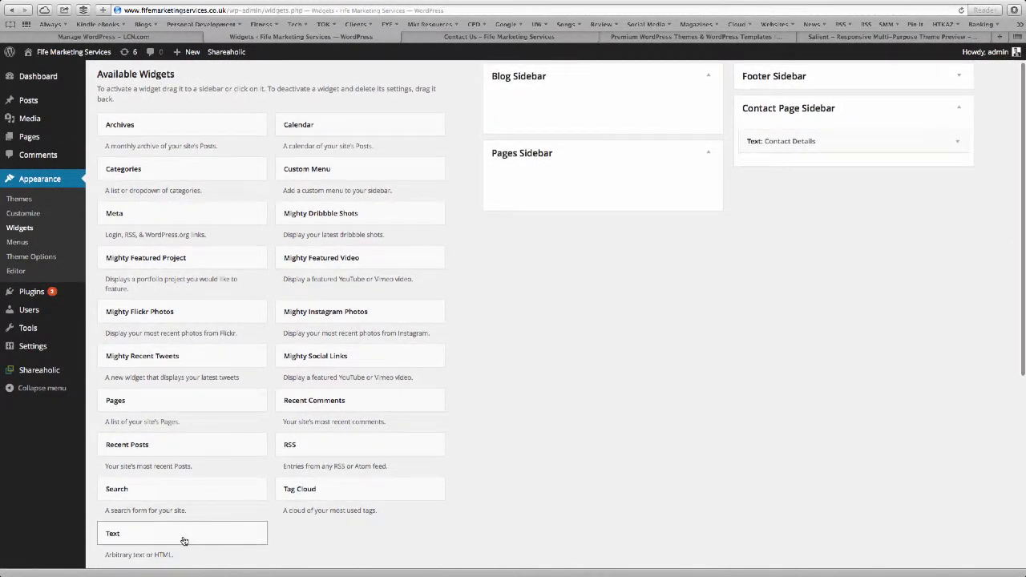
{"action": "left_click_drag", "start_coordinate": [184, 543], "coordinate": [582, 192]}
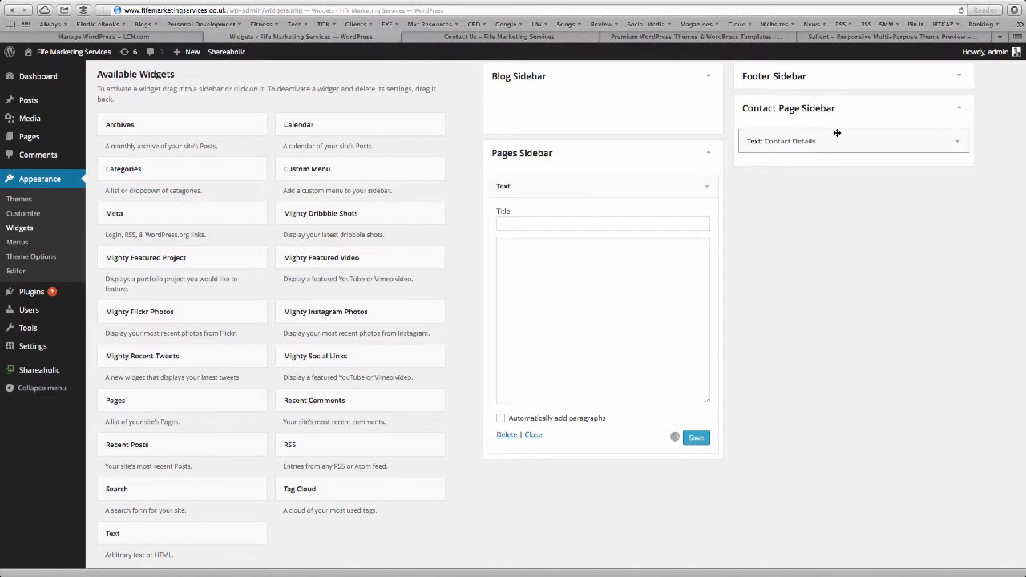
Copy the existing contact details into it, title it Contact Details, enable auto paragraphs, and save.
{"action": "left_click", "coordinate": [948, 142]}
{"action": "left_click_drag", "start_coordinate": [829, 269], "coordinate": [731, 178]}
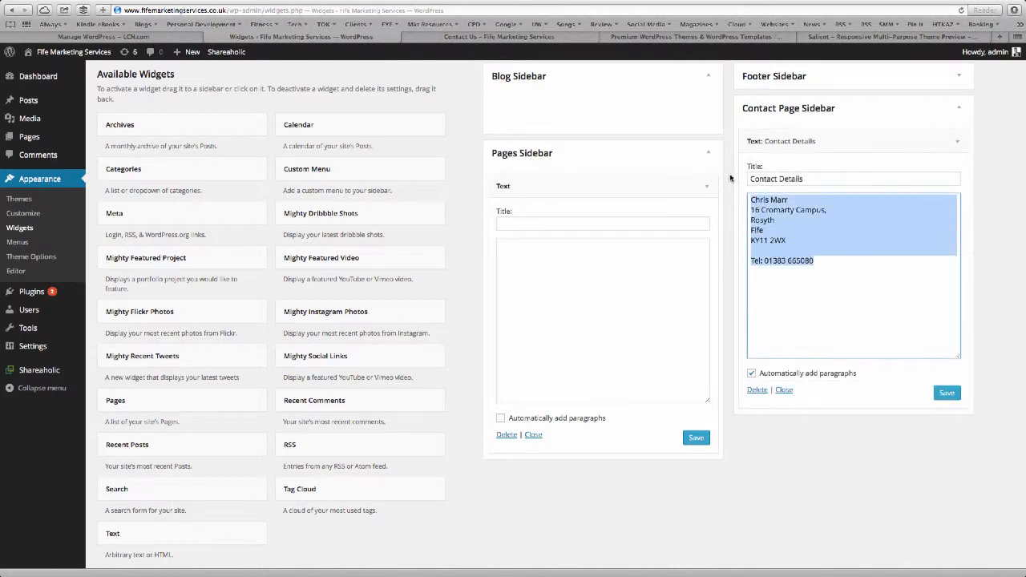
{"action": "key", "text": "ctrl+c"}
{"action": "left_click", "coordinate": [599, 265]}
{"action": "key", "text": "ctrl+v"}
{"action": "left_click", "coordinate": [549, 228]}
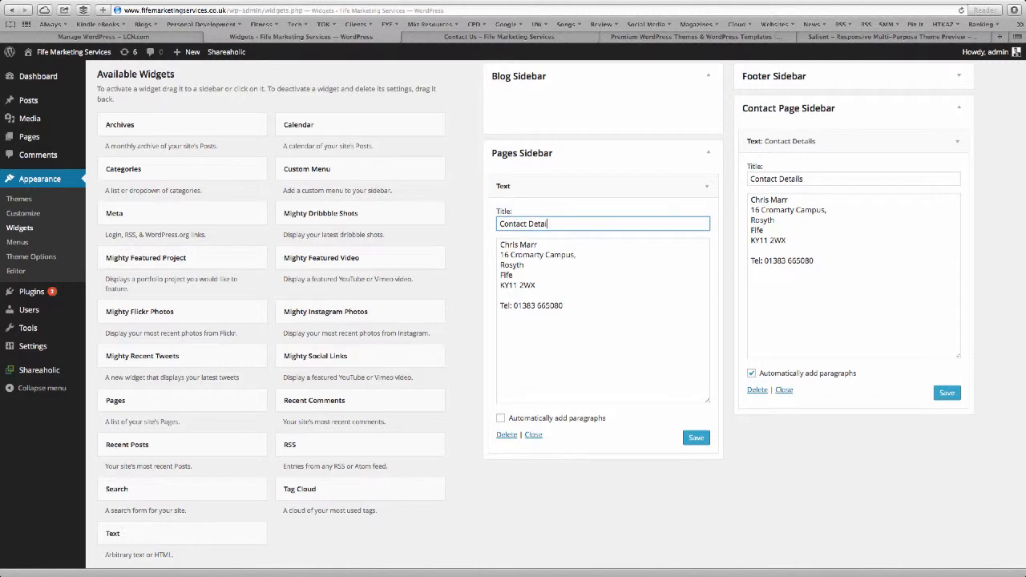
{"action": "left_click", "coordinate": [531, 419]}
{"action": "left_click", "coordinate": [695, 438]}
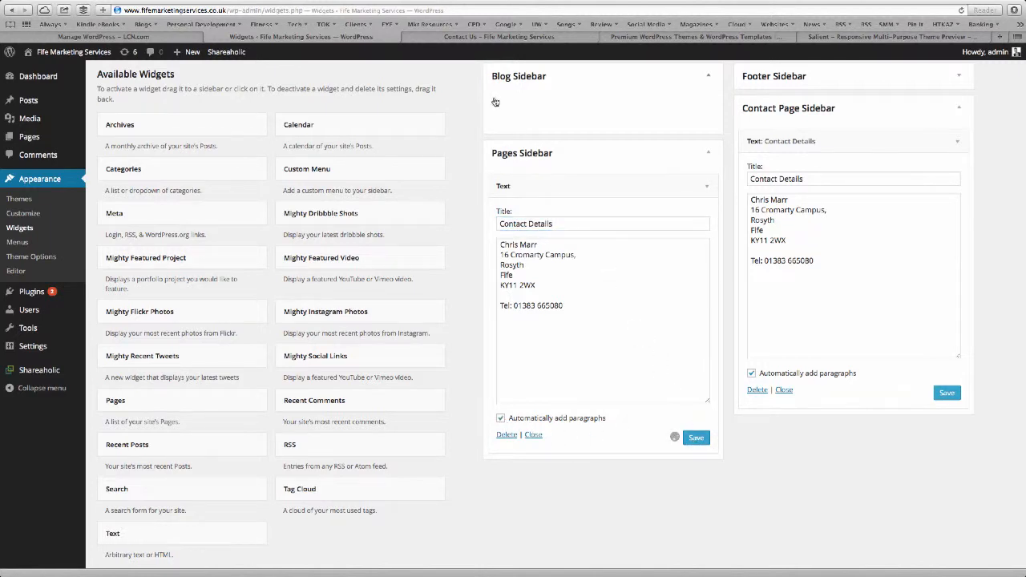
{"action": "left_click", "coordinate": [486, 36]}
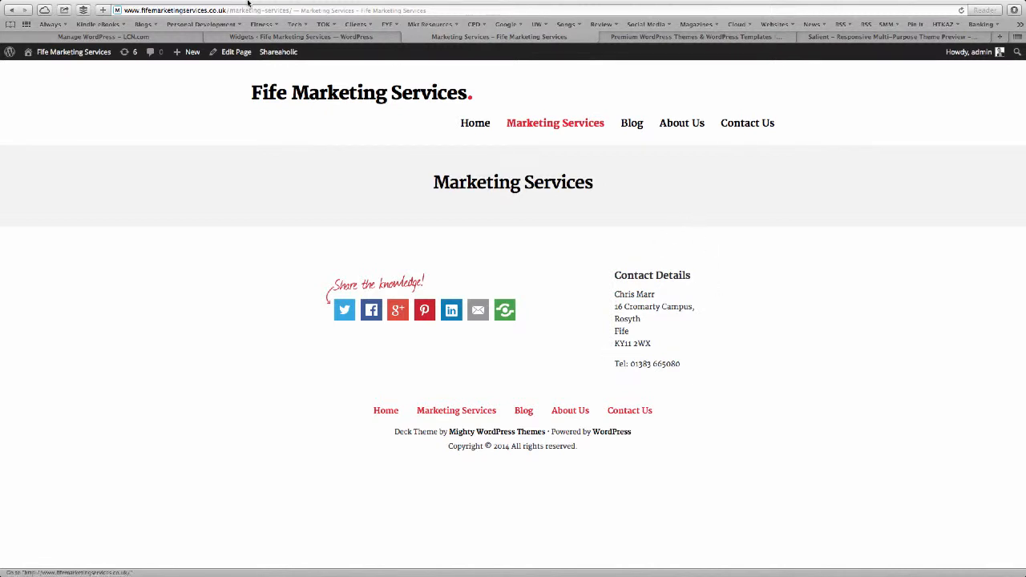
Collapse the Contact Details widgets in both the Pages and Contact Page sidebars.
{"action": "left_click", "coordinate": [249, 37]}
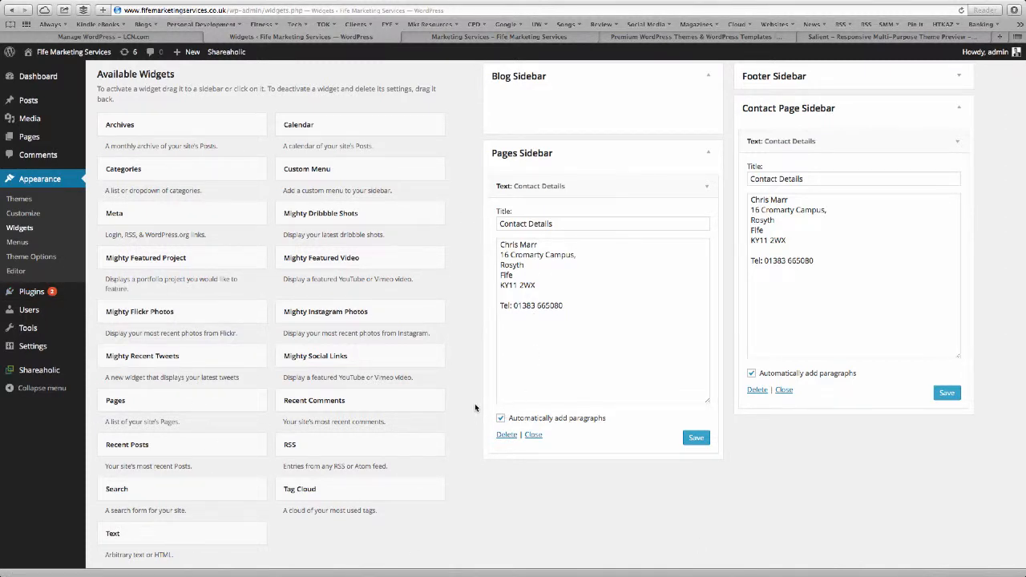
{"action": "left_click", "coordinate": [706, 186]}
{"action": "left_click", "coordinate": [956, 141]}
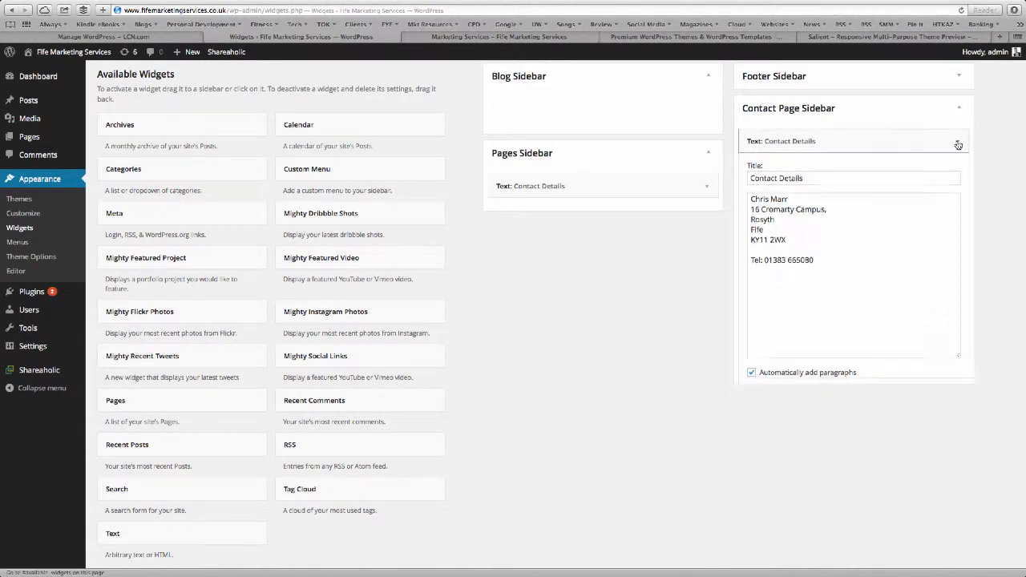
{"action": "scroll", "coordinate": [674, 217], "scroll_direction": "up", "scroll_amount": 2}
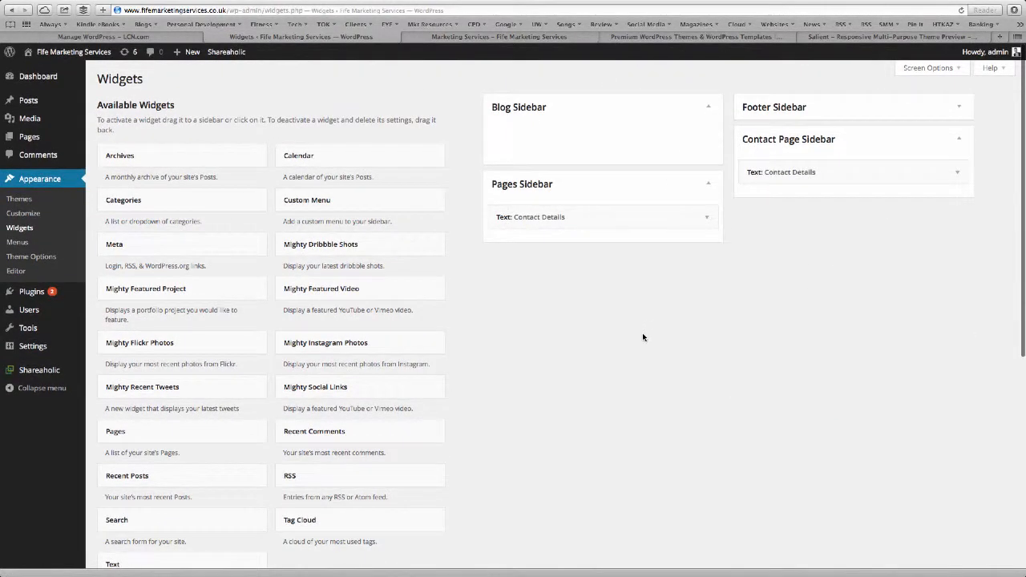
{"action": "scroll", "coordinate": [536, 368], "scroll_direction": "down", "scroll_amount": 1}
{"action": "scroll", "coordinate": [535, 365], "scroll_direction": "up", "scroll_amount": 1}
Browse the live Blog and Home pages, then go to the admin Dashboard.
{"action": "left_click", "coordinate": [540, 36]}
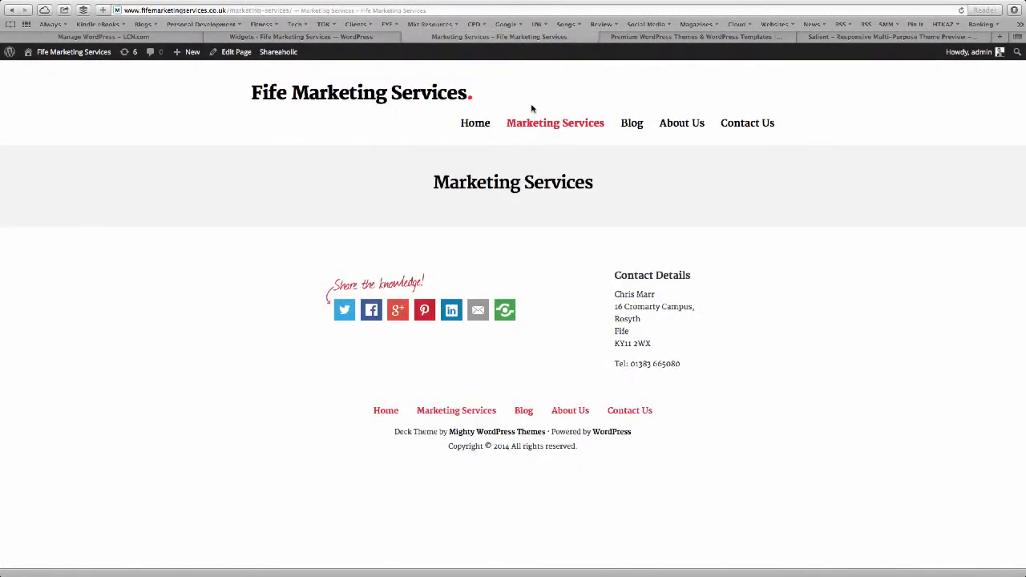
{"action": "left_click", "coordinate": [633, 124]}
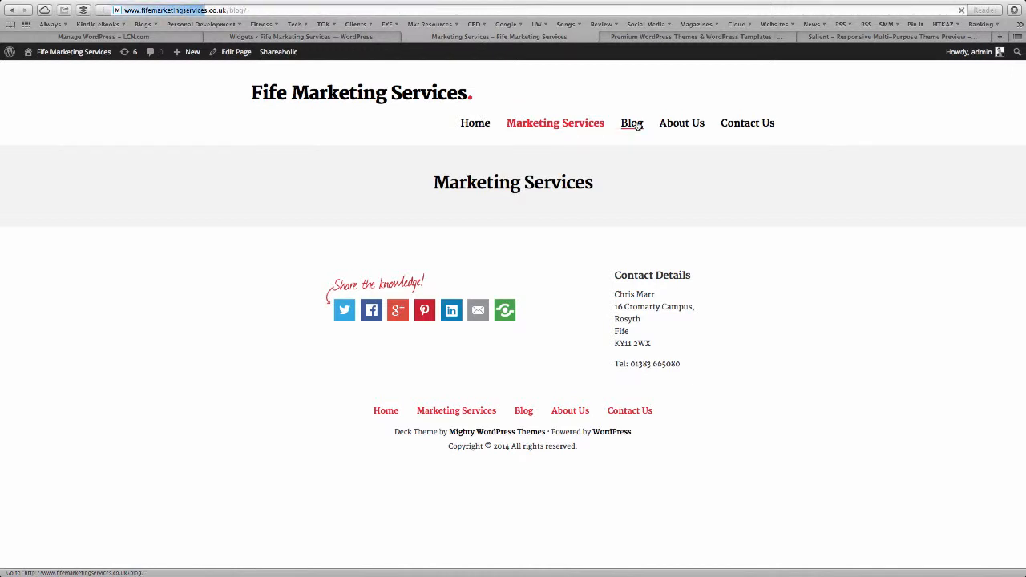
{"action": "left_click", "coordinate": [475, 129]}
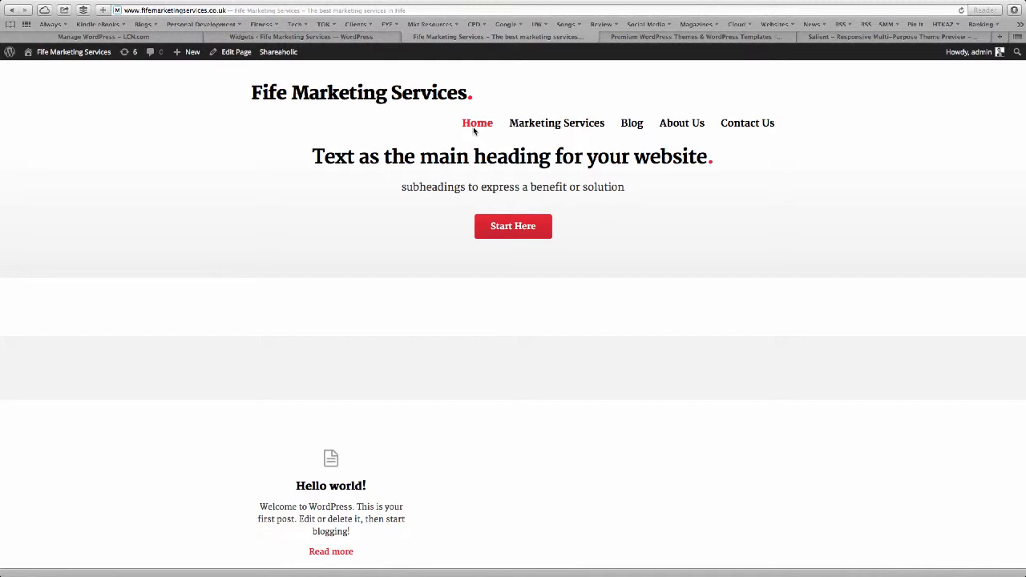
{"action": "left_click", "coordinate": [634, 131]}
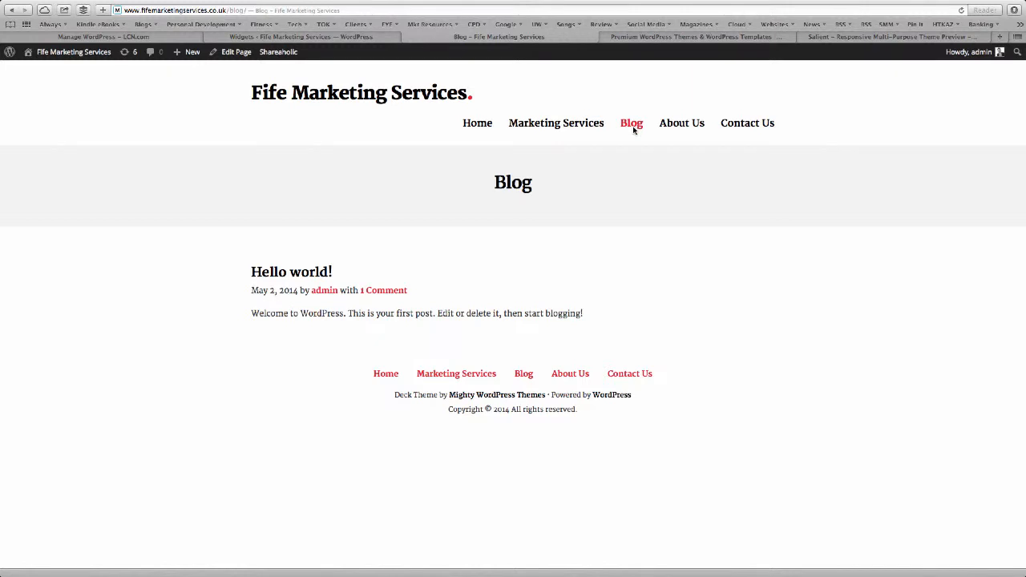
{"action": "left_click", "coordinate": [52, 51]}
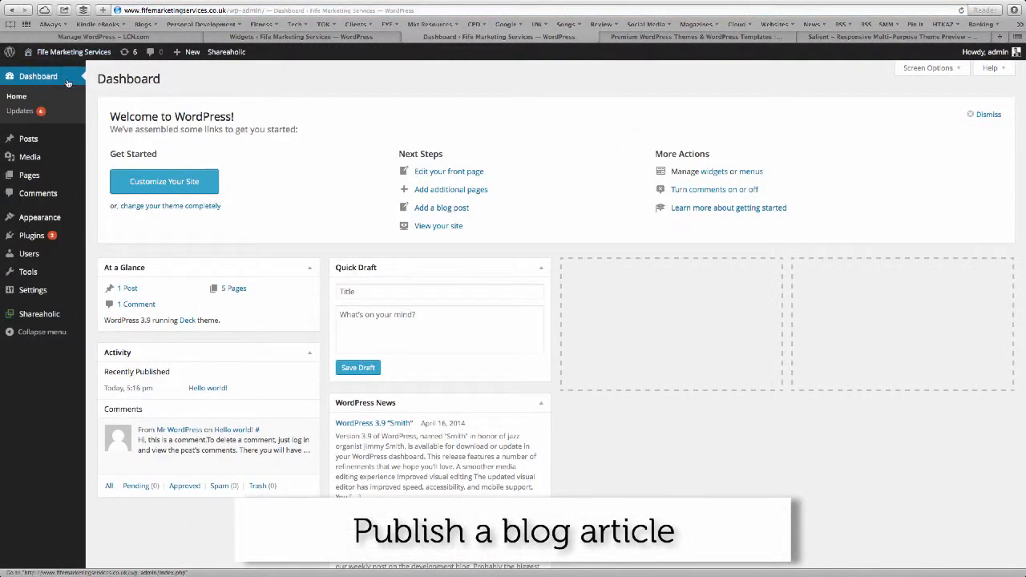
Trash the sample Hello world! post from All Posts and start a new post.
{"action": "mouse_move", "coordinate": [53, 149]}
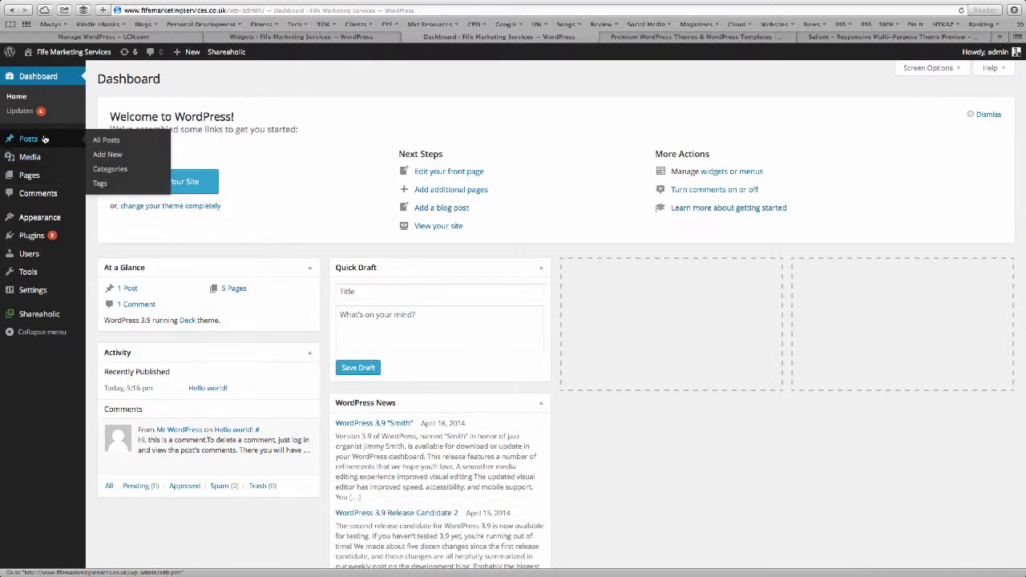
{"action": "left_click", "coordinate": [44, 139]}
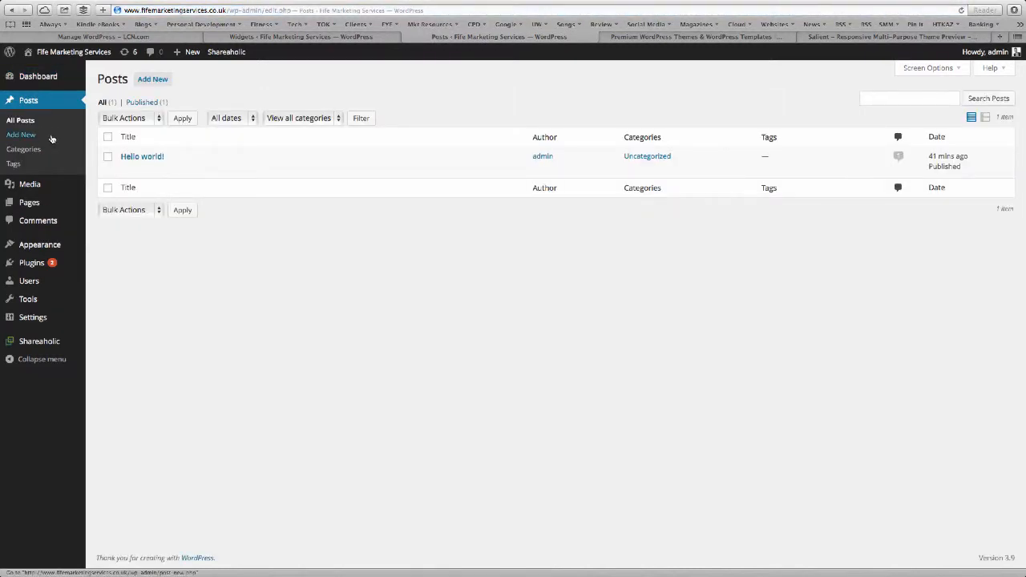
{"action": "left_click", "coordinate": [189, 169]}
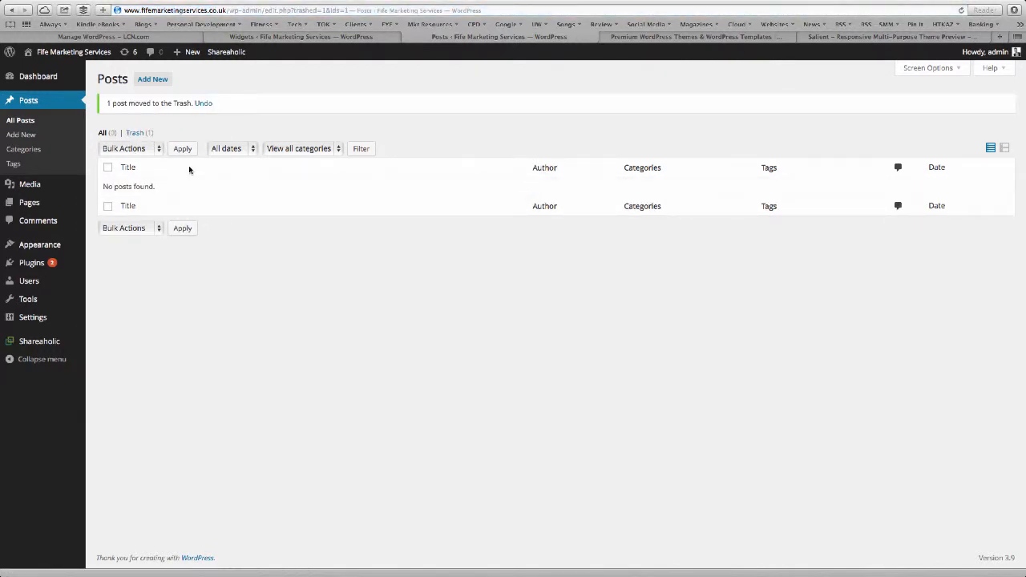
{"action": "left_click", "coordinate": [156, 81]}
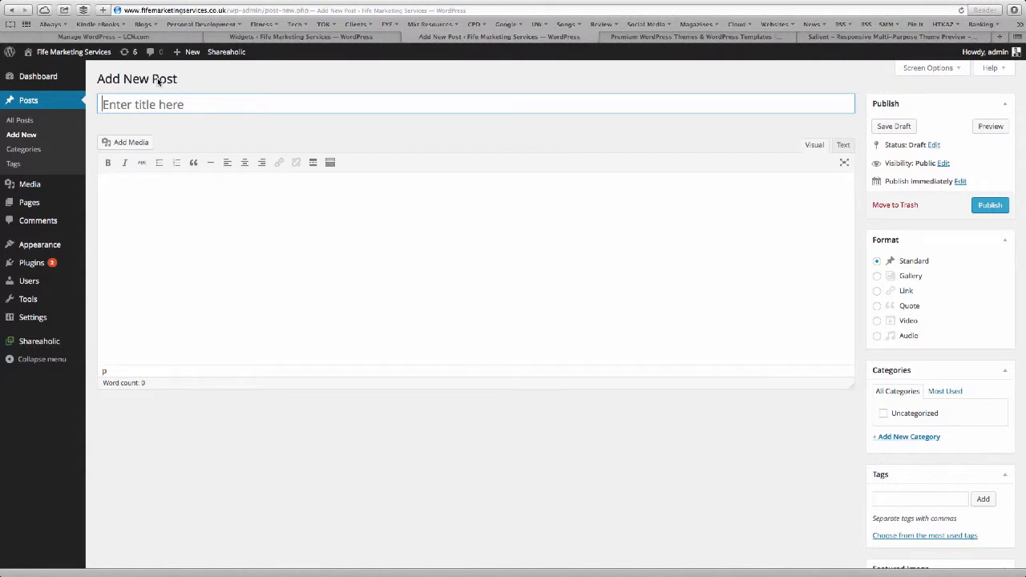
Paste the article in Text mode, title it 'Why you need to be facilitating workshops in your business', and save the draft.
{"action": "left_click", "coordinate": [825, 142]}
{"action": "left_click", "coordinate": [842, 145]}
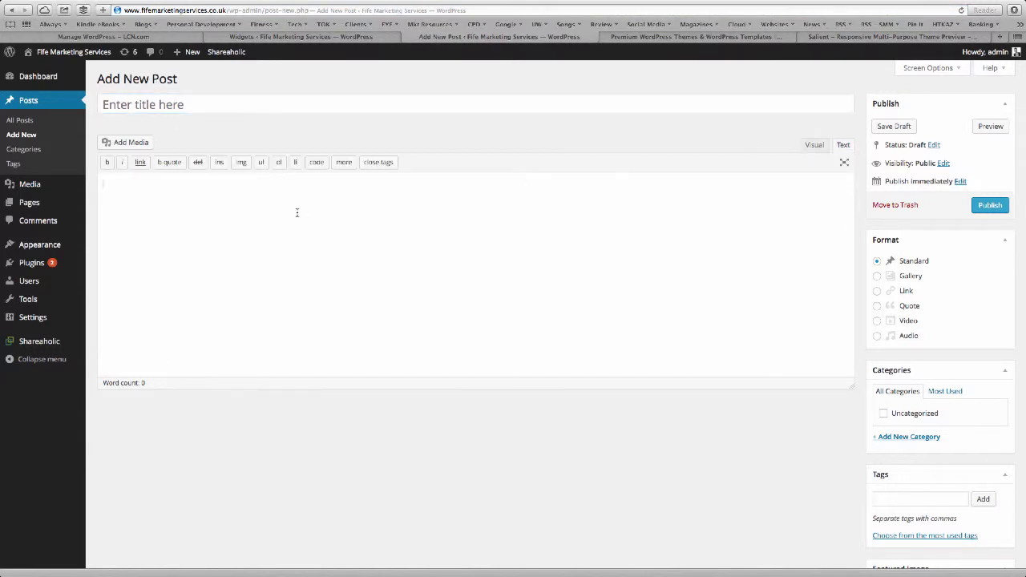
{"action": "key", "text": "super+v"}
{"action": "left_click", "coordinate": [103, 104]}
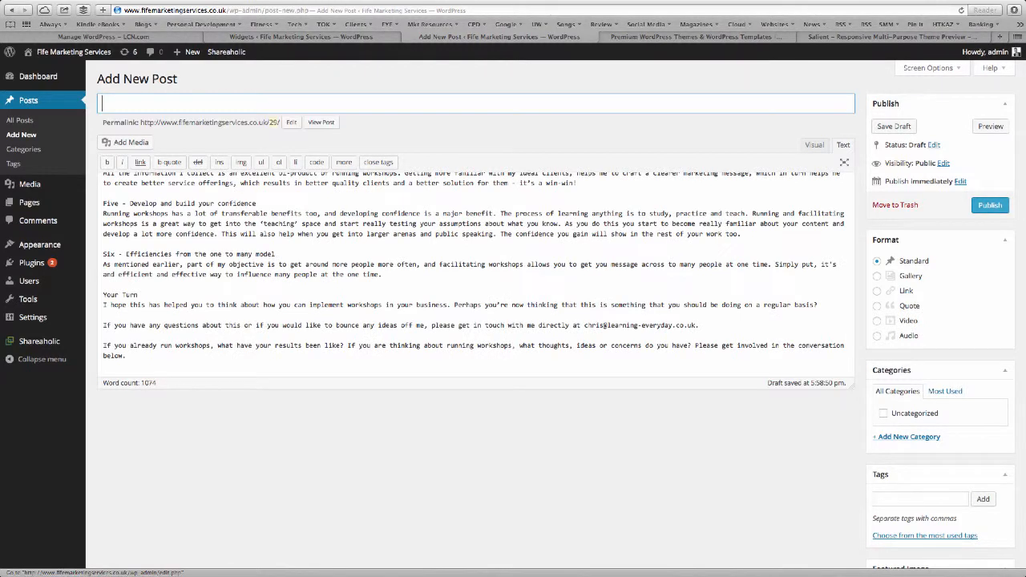
{"action": "type", "text": "Why you need to be facilitating workshops in your business"}
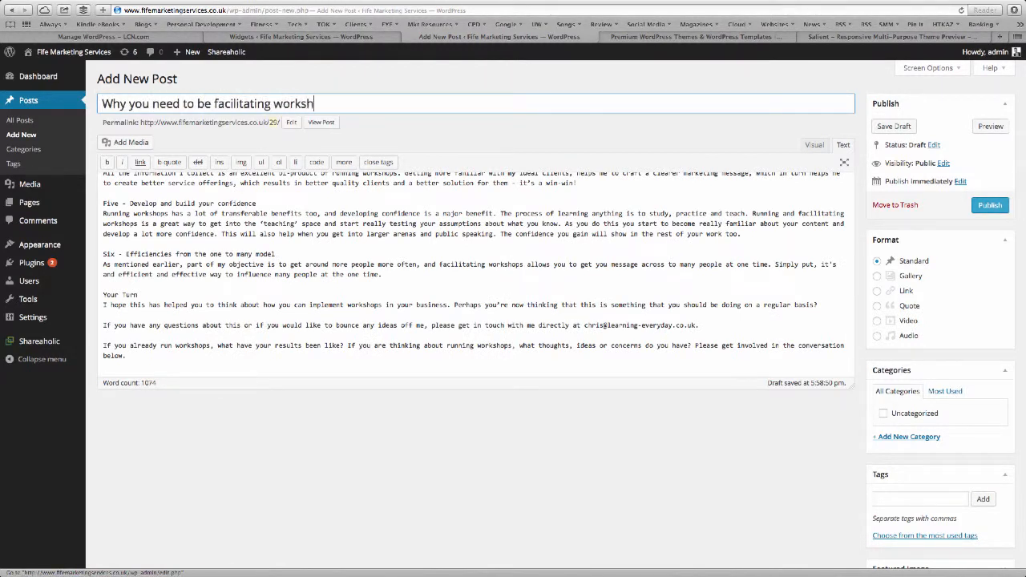
{"action": "left_click", "coordinate": [890, 126]}
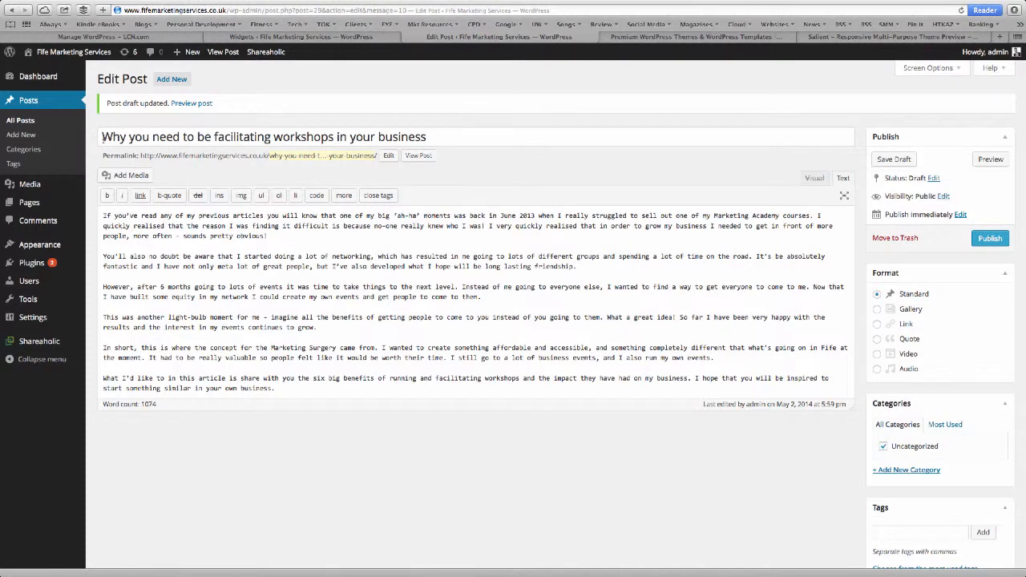
Shorten the post's permalink slug to 'facilitating-workshops'.
{"action": "left_click", "coordinate": [388, 156]}
{"action": "left_click", "coordinate": [336, 156]}
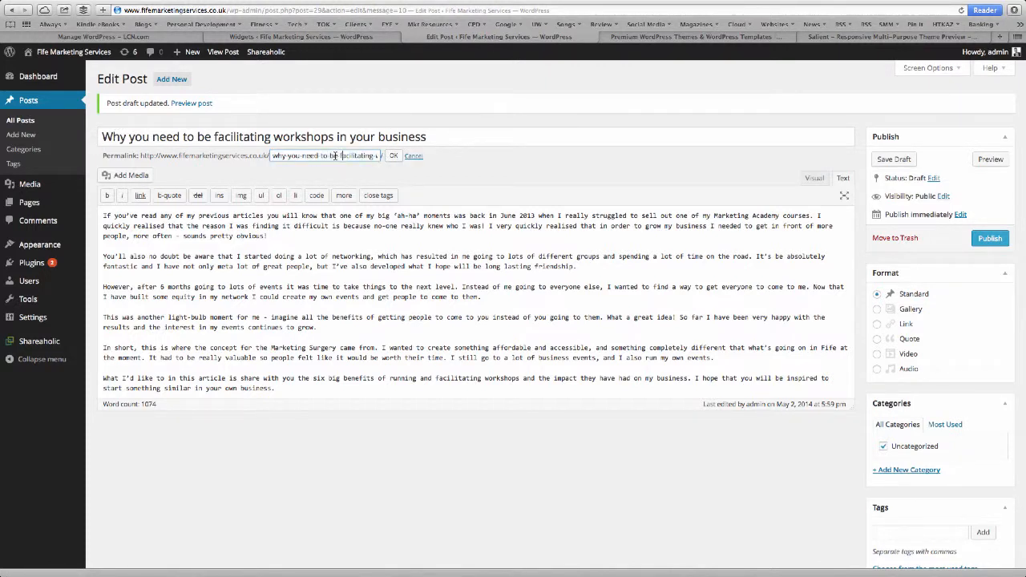
{"action": "left_click_drag", "start_coordinate": [337, 156], "coordinate": [242, 156]}
{"action": "key", "text": "BackSpace"}
{"action": "key", "text": "Delete"}
{"action": "left_click_drag", "start_coordinate": [343, 155], "coordinate": [379, 156]}
{"action": "key", "text": "BackSpace"}
{"action": "left_click", "coordinate": [394, 157]}
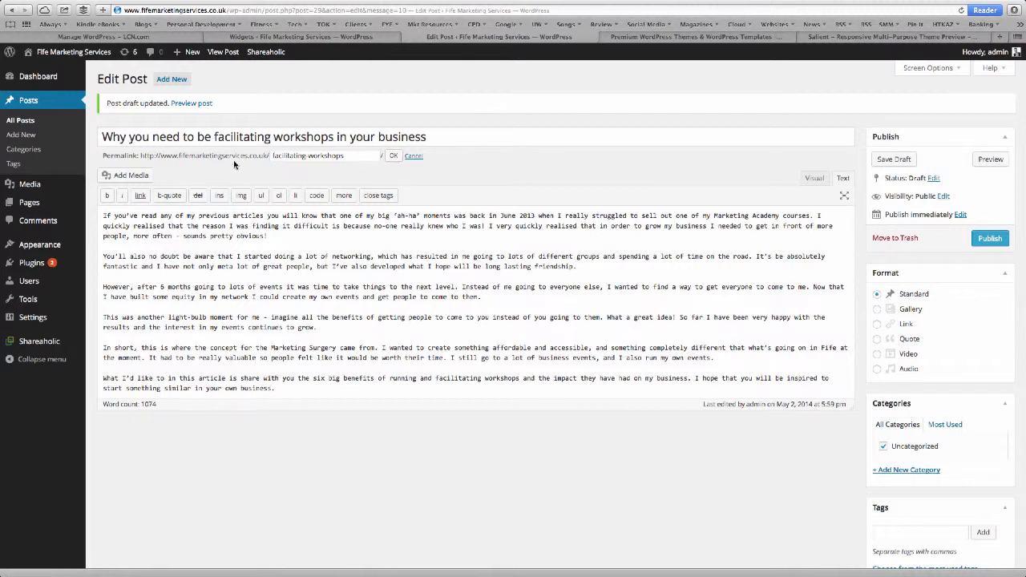
{"action": "left_click", "coordinate": [394, 156]}
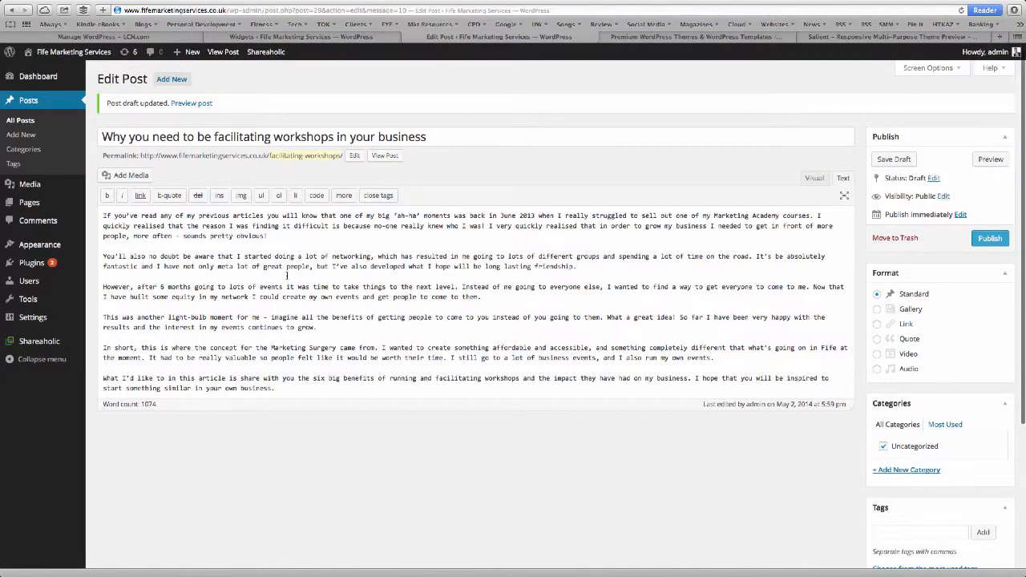
Switch to the Visual editor, save the draft, and preview the post.
{"action": "scroll", "coordinate": [158, 283], "scroll_direction": "down", "scroll_amount": 2}
{"action": "scroll", "coordinate": [158, 283], "scroll_direction": "down", "scroll_amount": 12}
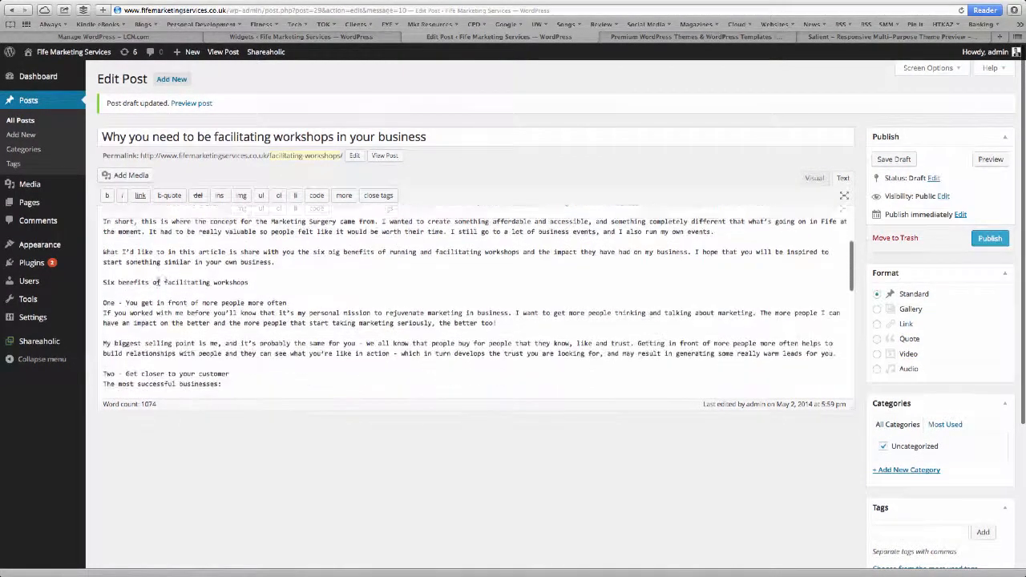
{"action": "scroll", "coordinate": [157, 282], "scroll_direction": "down", "scroll_amount": 2}
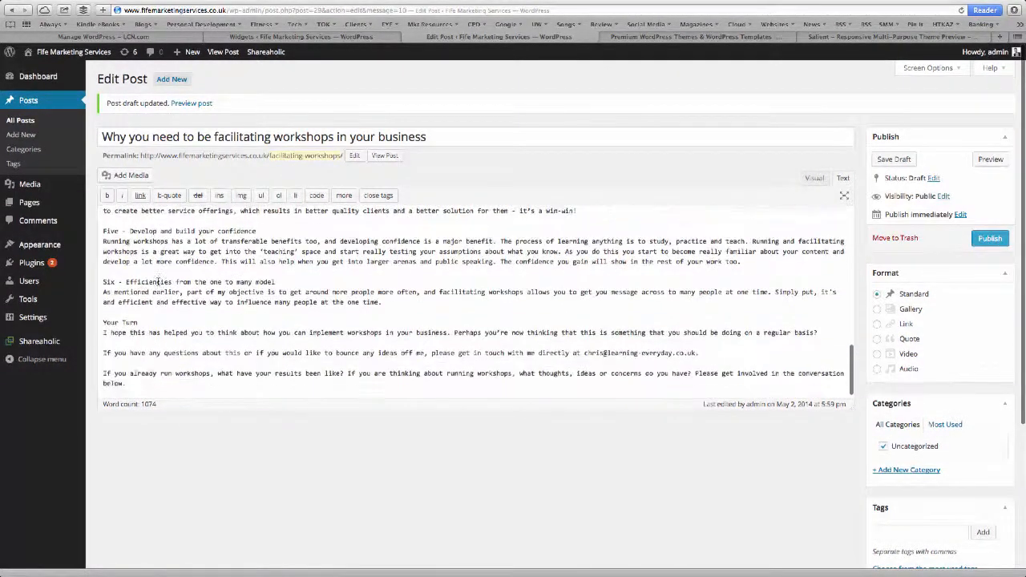
{"action": "scroll", "coordinate": [158, 283], "scroll_direction": "up", "scroll_amount": 15}
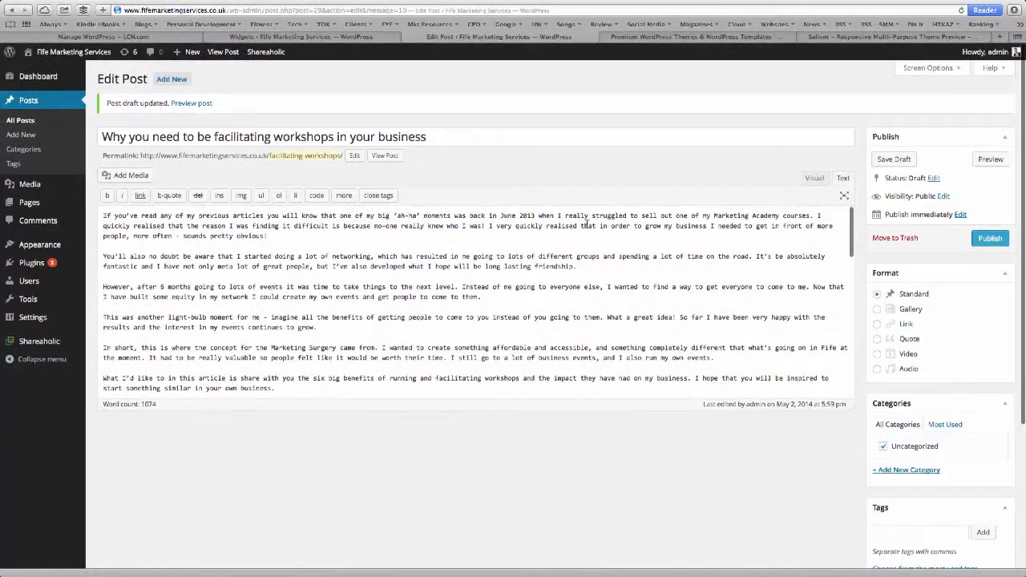
{"action": "left_click", "coordinate": [810, 178]}
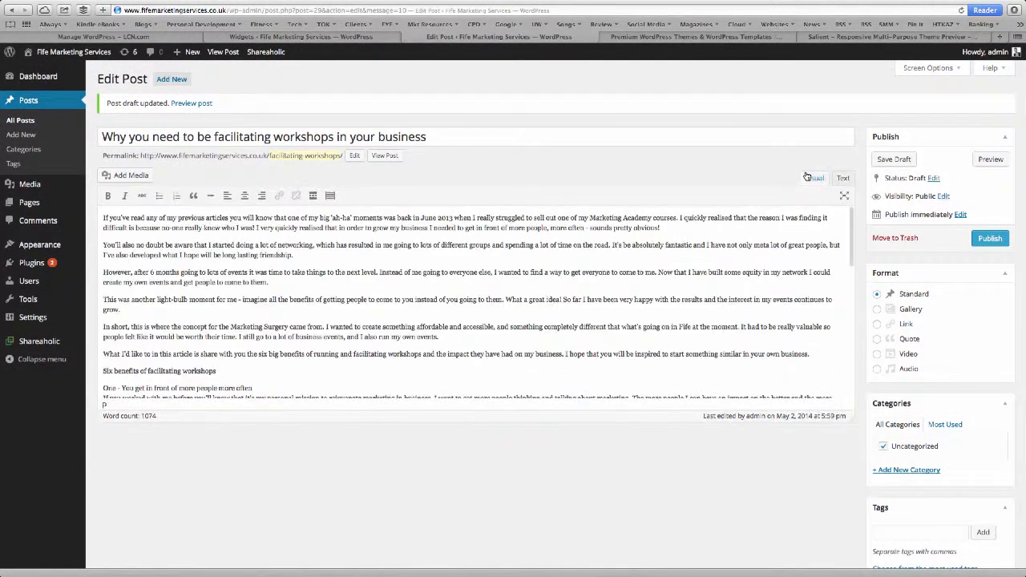
{"action": "scroll", "coordinate": [607, 337], "scroll_direction": "down", "scroll_amount": 3}
{"action": "scroll", "coordinate": [607, 337], "scroll_direction": "up", "scroll_amount": 3}
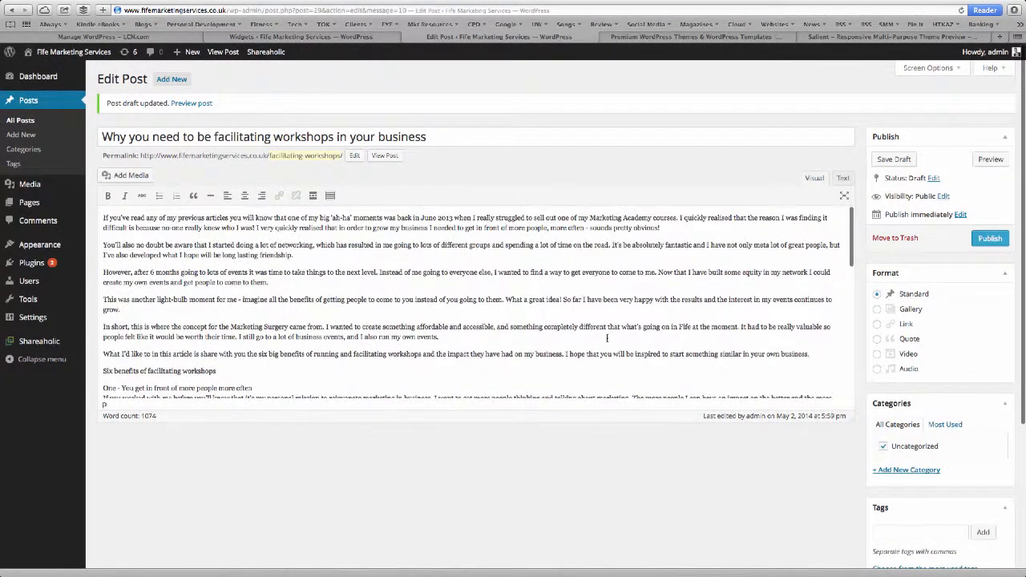
{"action": "left_click", "coordinate": [894, 159]}
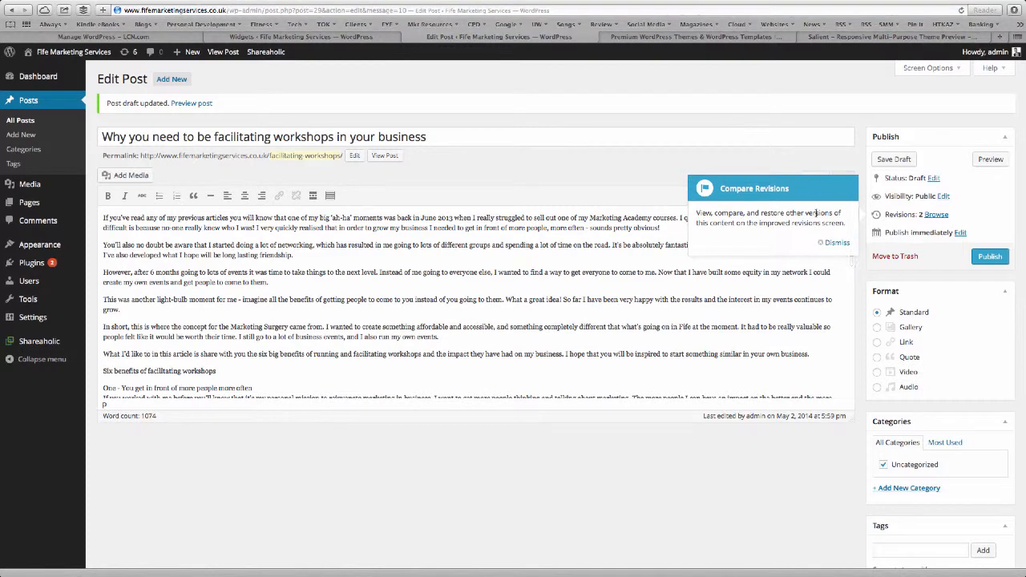
{"action": "left_click", "coordinate": [836, 243]}
{"action": "left_click", "coordinate": [997, 163]}
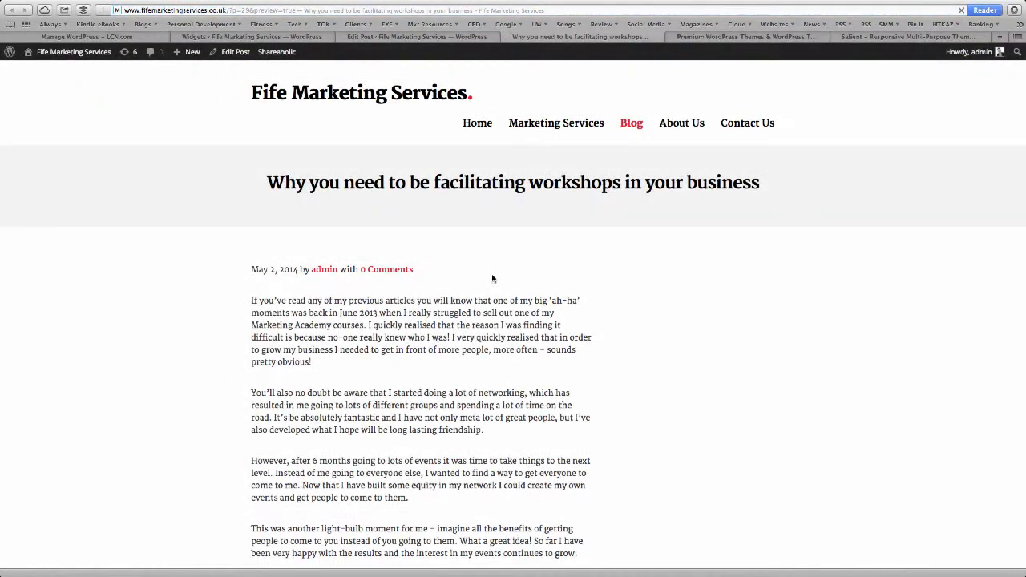
{"action": "scroll", "coordinate": [493, 278], "scroll_direction": "down", "scroll_amount": 8}
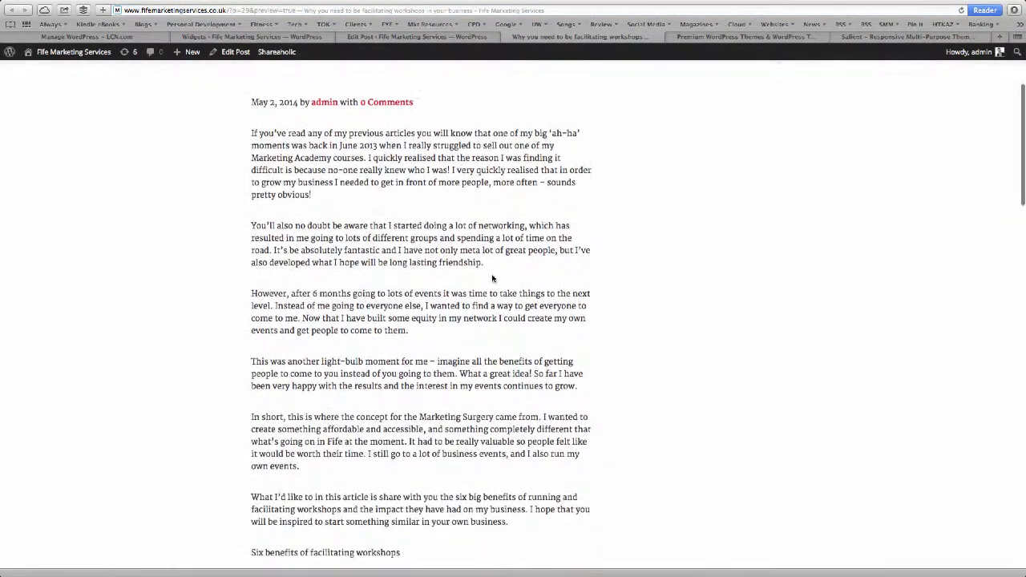
{"action": "scroll", "coordinate": [493, 278], "scroll_direction": "down", "scroll_amount": 20}
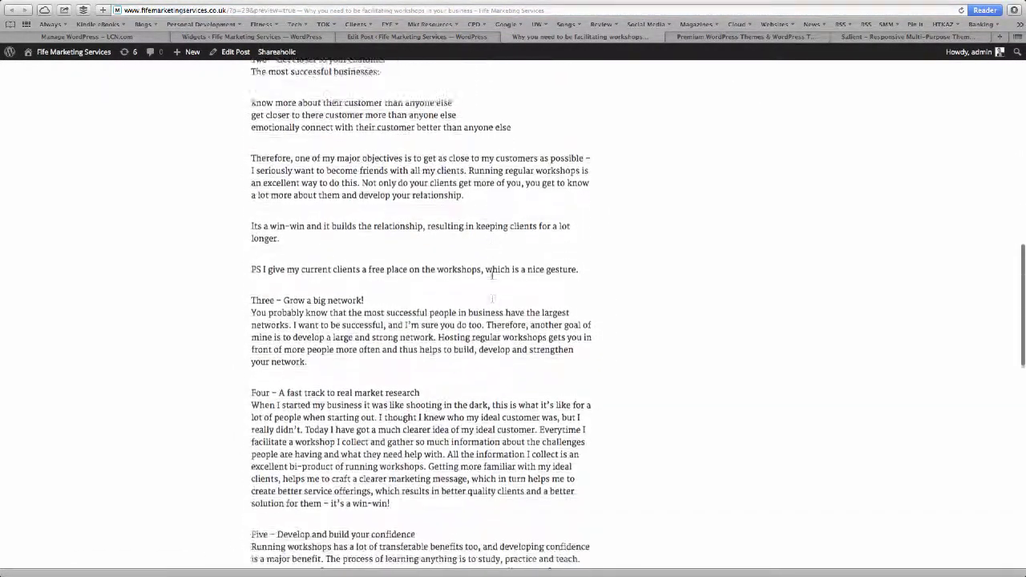
{"action": "scroll", "coordinate": [492, 274], "scroll_direction": "down", "scroll_amount": 10}
{"action": "scroll", "coordinate": [493, 275], "scroll_direction": "up", "scroll_amount": 20}
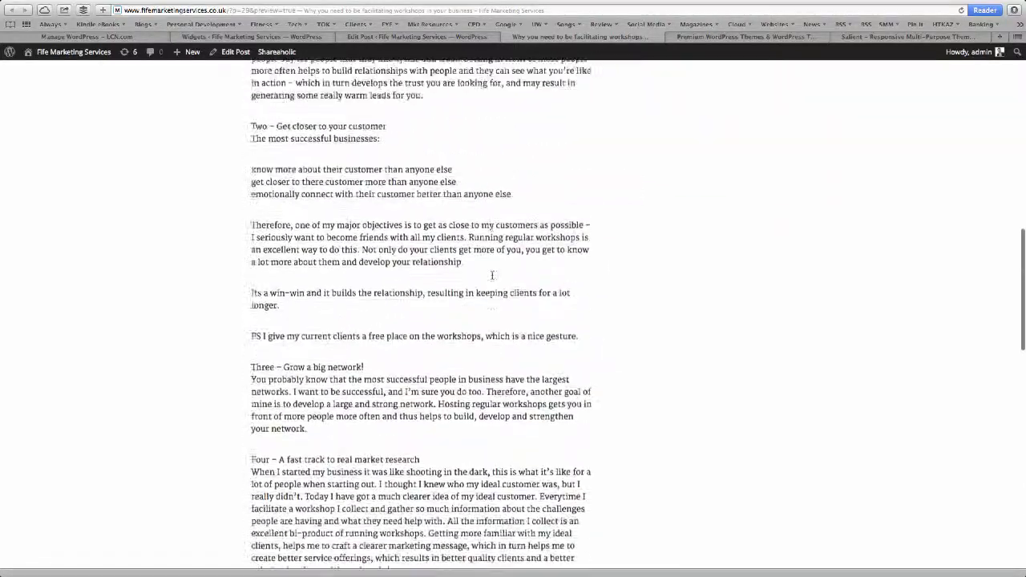
{"action": "scroll", "coordinate": [492, 278], "scroll_direction": "up", "scroll_amount": 6}
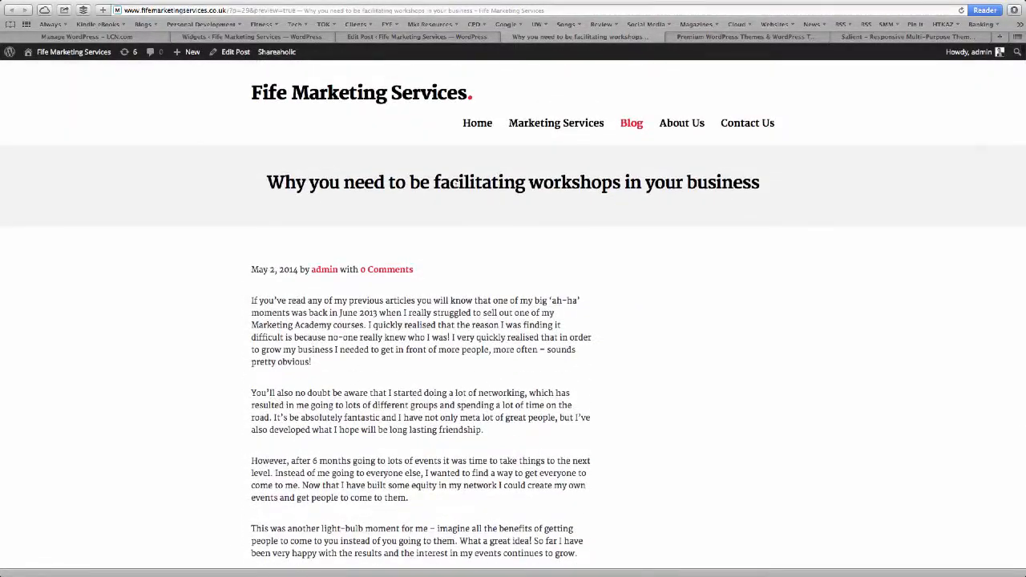
{"action": "scroll", "coordinate": [401, 353], "scroll_direction": "down", "scroll_amount": 5}
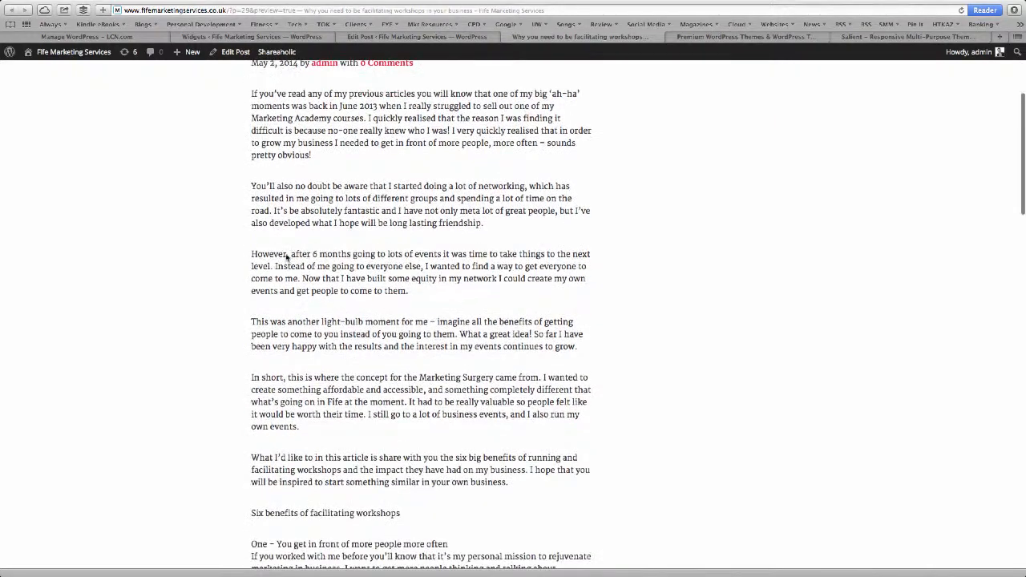
{"action": "left_click", "coordinate": [394, 36]}
{"action": "scroll", "coordinate": [241, 287], "scroll_direction": "down", "scroll_amount": 1}
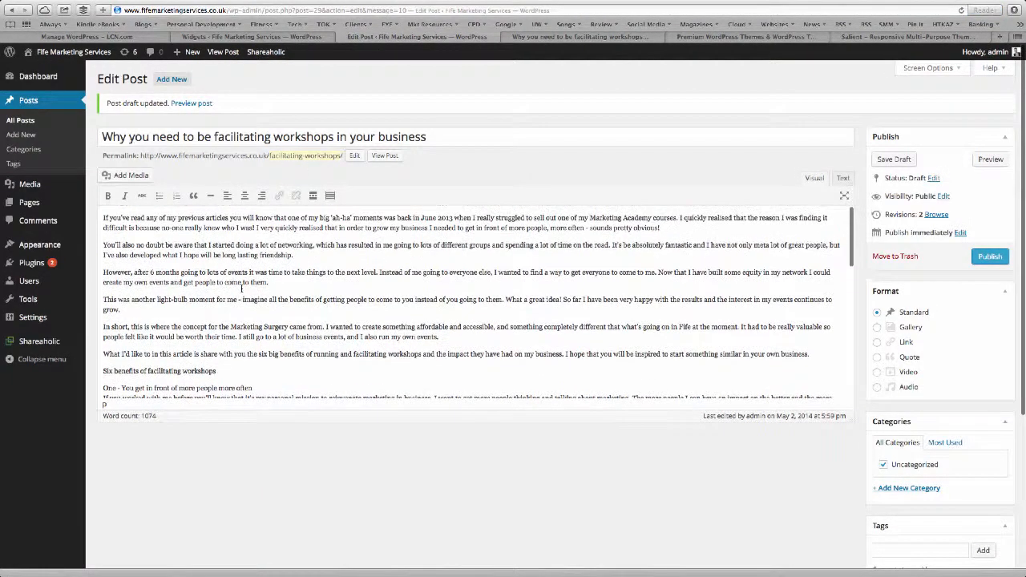
Make 'Six benefits of facilitating workshops' a Heading 2.
{"action": "scroll", "coordinate": [240, 286], "scroll_direction": "down", "scroll_amount": 3}
{"action": "left_click_drag", "start_coordinate": [216, 301], "coordinate": [111, 298]}
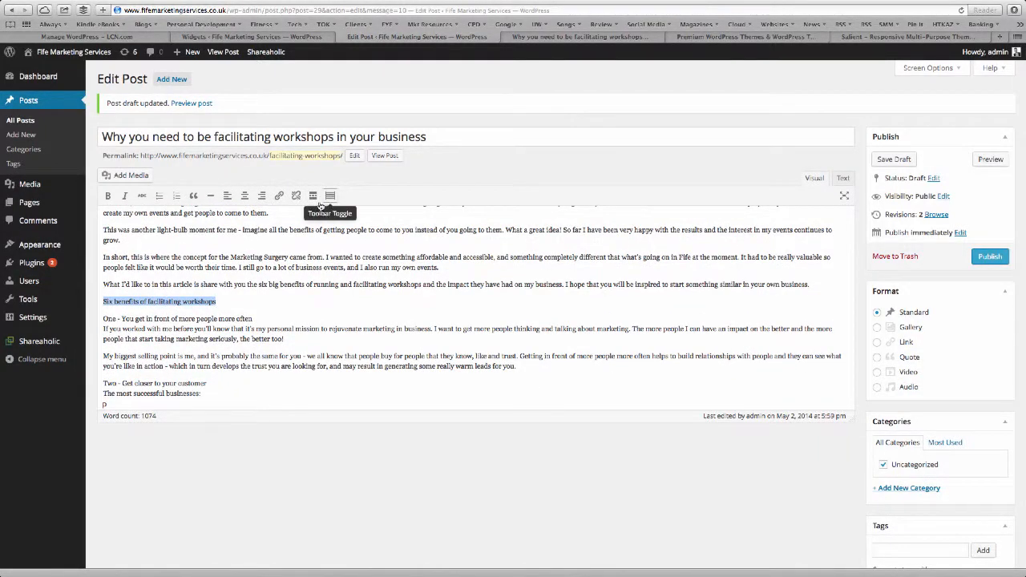
{"action": "left_click", "coordinate": [329, 196]}
{"action": "left_click", "coordinate": [146, 214]}
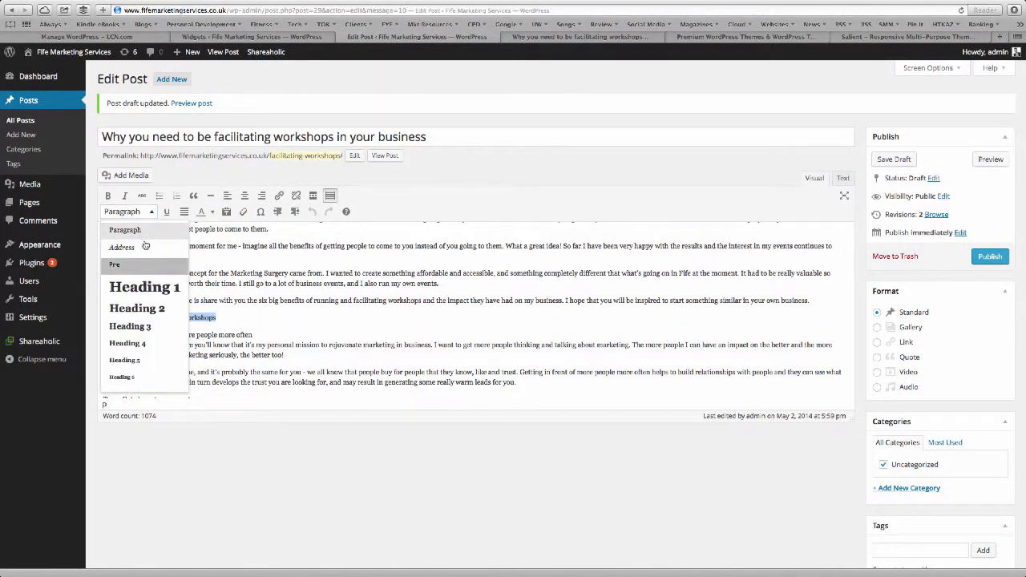
{"action": "left_click", "coordinate": [133, 304]}
Bold the One, Two and Three benefit titles, each on its own line.
{"action": "scroll", "coordinate": [196, 321], "scroll_direction": "down", "scroll_amount": 1}
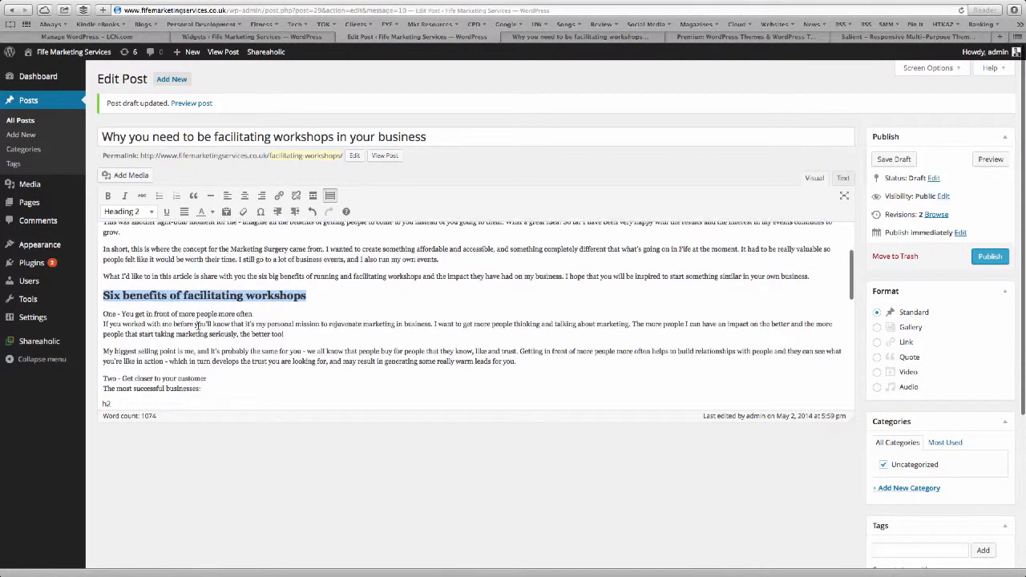
{"action": "left_click_drag", "start_coordinate": [252, 316], "coordinate": [103, 325]}
{"action": "left_click", "coordinate": [138, 214]}
{"action": "left_click", "coordinate": [108, 195]}
{"action": "scroll", "coordinate": [206, 385], "scroll_direction": "down", "scroll_amount": 2}
{"action": "left_click", "coordinate": [103, 335]}
{"action": "key", "text": "Return"}
{"action": "left_click", "coordinate": [130, 213]}
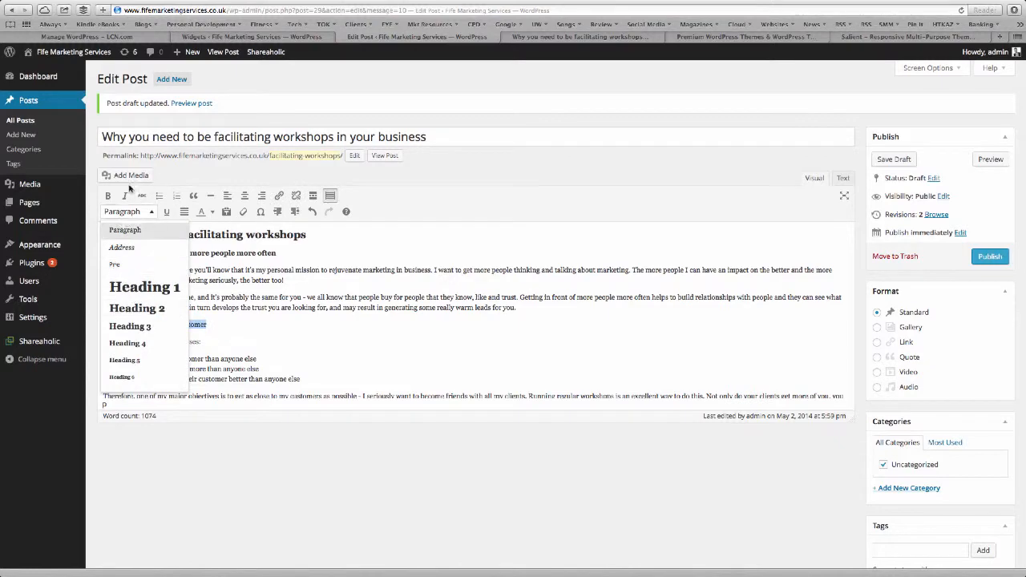
{"action": "left_click", "coordinate": [110, 197]}
{"action": "scroll", "coordinate": [302, 306], "scroll_direction": "down", "scroll_amount": 3}
{"action": "left_click", "coordinate": [205, 368]}
{"action": "left_click_drag", "start_coordinate": [205, 367], "coordinate": [101, 367]}
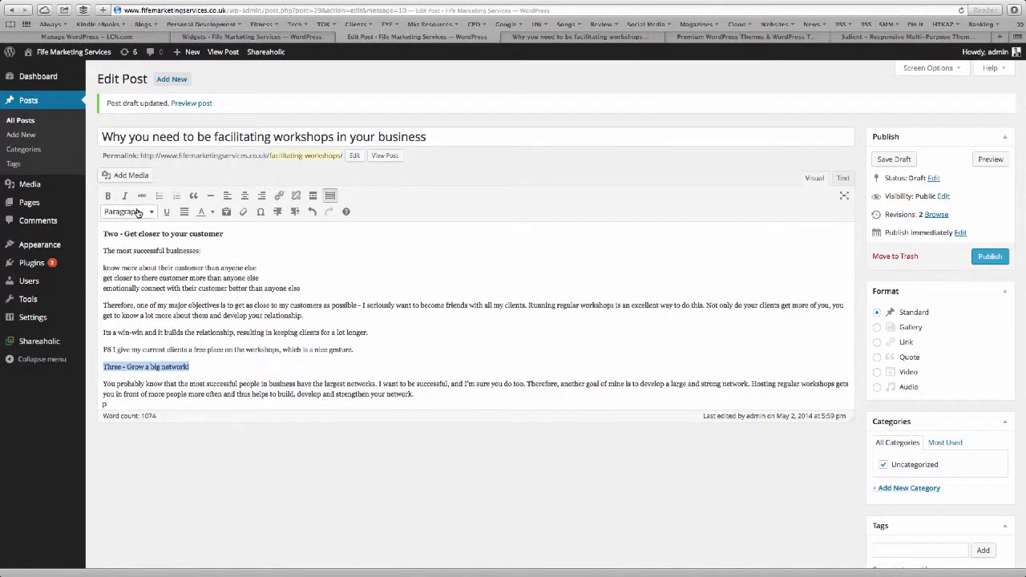
{"action": "left_click", "coordinate": [108, 196]}
Split out and bold the Four, Five and Six benefit titles.
{"action": "scroll", "coordinate": [153, 276], "scroll_direction": "down", "scroll_amount": 4}
{"action": "left_click", "coordinate": [103, 262]}
{"action": "key", "text": "Return"}
{"action": "left_click_drag", "start_coordinate": [240, 251], "coordinate": [102, 252]}
{"action": "left_click", "coordinate": [108, 196]}
{"action": "left_click", "coordinate": [251, 311]}
{"action": "key", "text": "Return"}
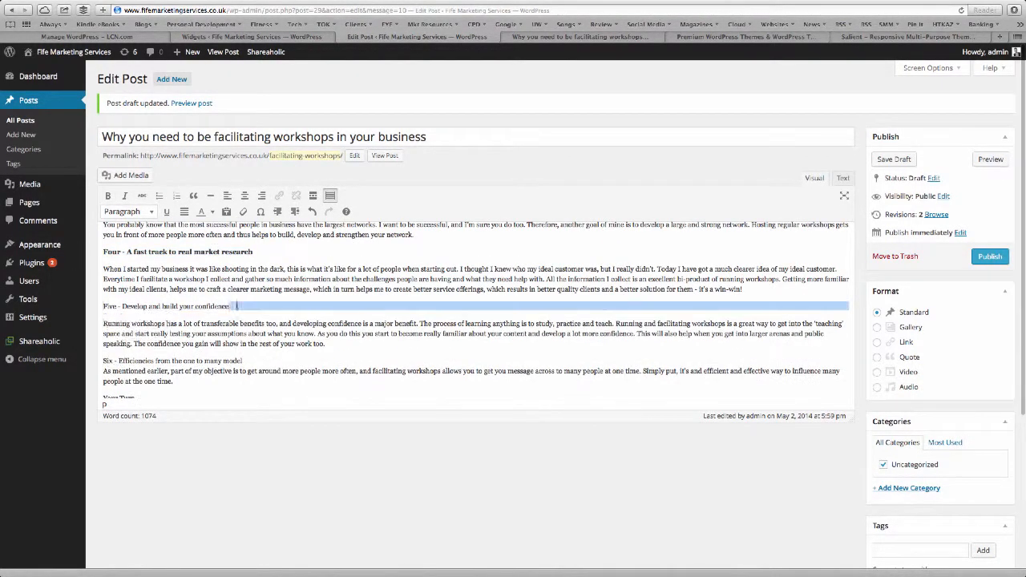
{"action": "left_click_drag", "start_coordinate": [241, 307], "coordinate": [101, 306]}
{"action": "left_click", "coordinate": [129, 211]}
{"action": "left_click", "coordinate": [108, 195]}
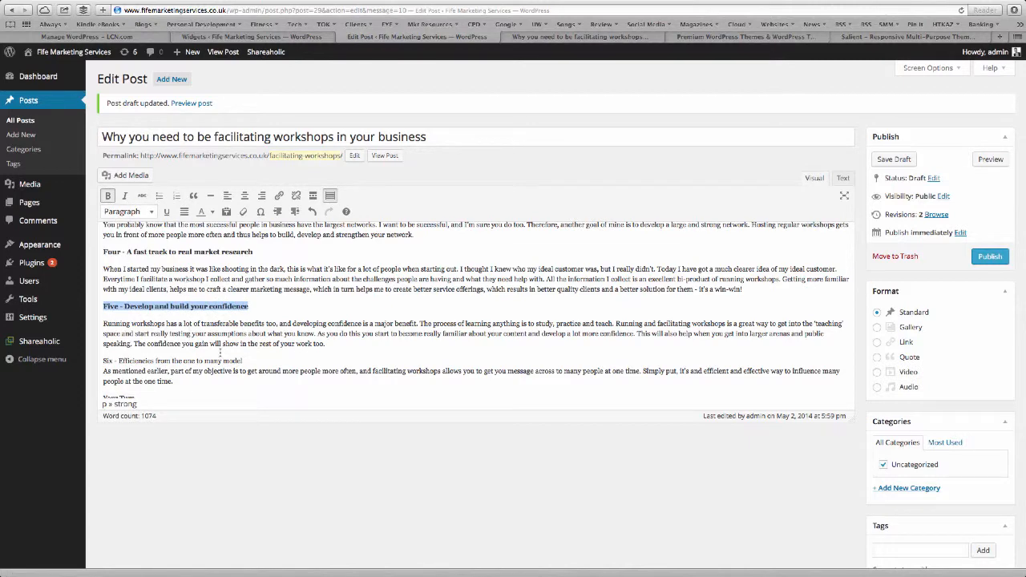
{"action": "left_click", "coordinate": [242, 361]}
{"action": "key", "text": "Return"}
{"action": "left_click_drag", "start_coordinate": [242, 361], "coordinate": [102, 361]}
{"action": "left_click", "coordinate": [128, 212]}
{"action": "left_click", "coordinate": [108, 195]}
Make 'Your Turn' a Heading 2 and save the draft.
{"action": "scroll", "coordinate": [202, 282], "scroll_direction": "down", "scroll_amount": 4}
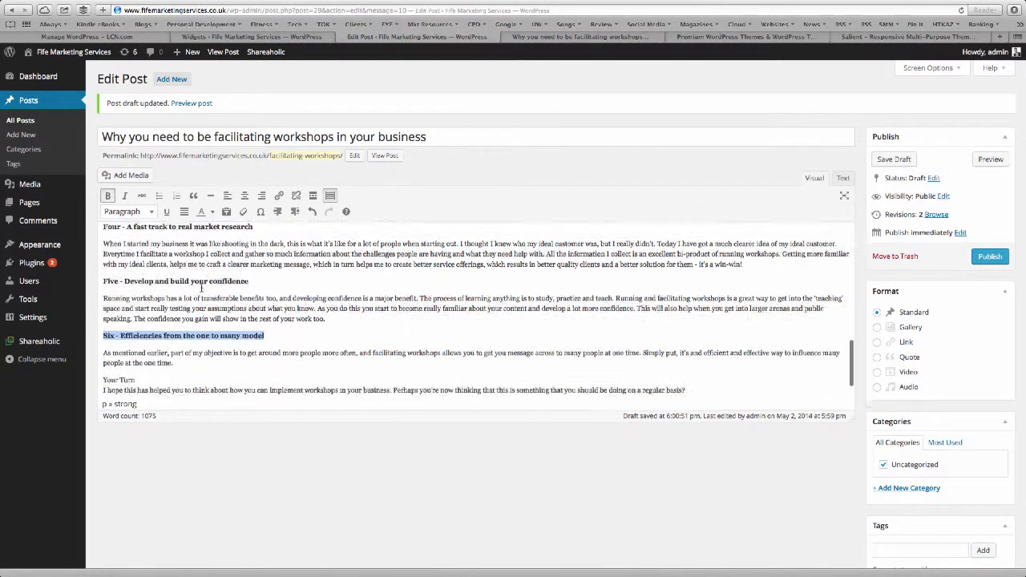
{"action": "left_click", "coordinate": [150, 302]}
{"action": "key", "text": "Return"}
{"action": "left_click_drag", "start_coordinate": [150, 302], "coordinate": [101, 303]}
{"action": "left_click", "coordinate": [127, 175]}
{"action": "left_click", "coordinate": [142, 271]}
{"action": "scroll", "coordinate": [216, 292], "scroll_direction": "down", "scroll_amount": 1}
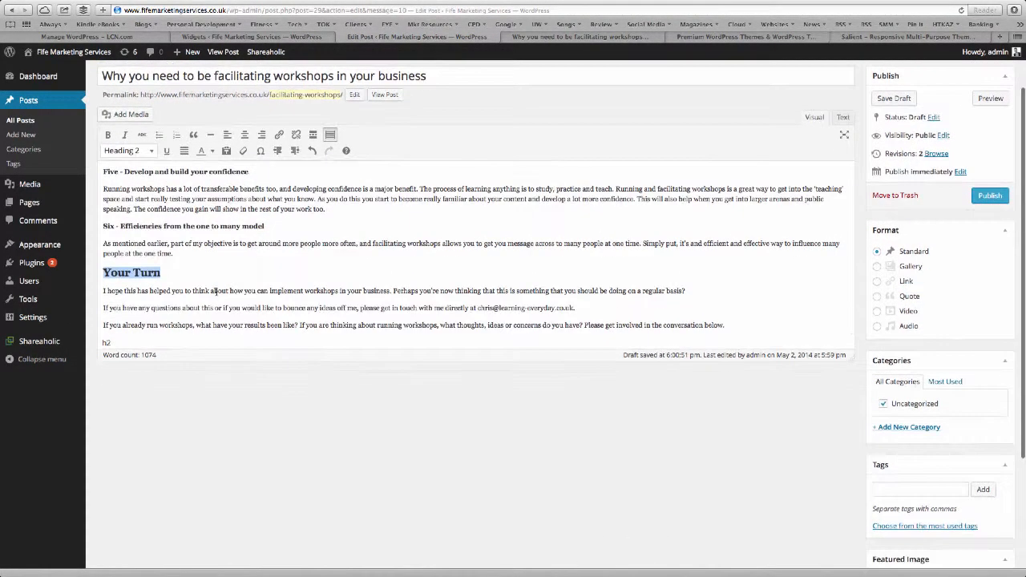
{"action": "scroll", "coordinate": [215, 291], "scroll_direction": "up", "scroll_amount": 8}
{"action": "scroll", "coordinate": [217, 294], "scroll_direction": "up", "scroll_amount": 10}
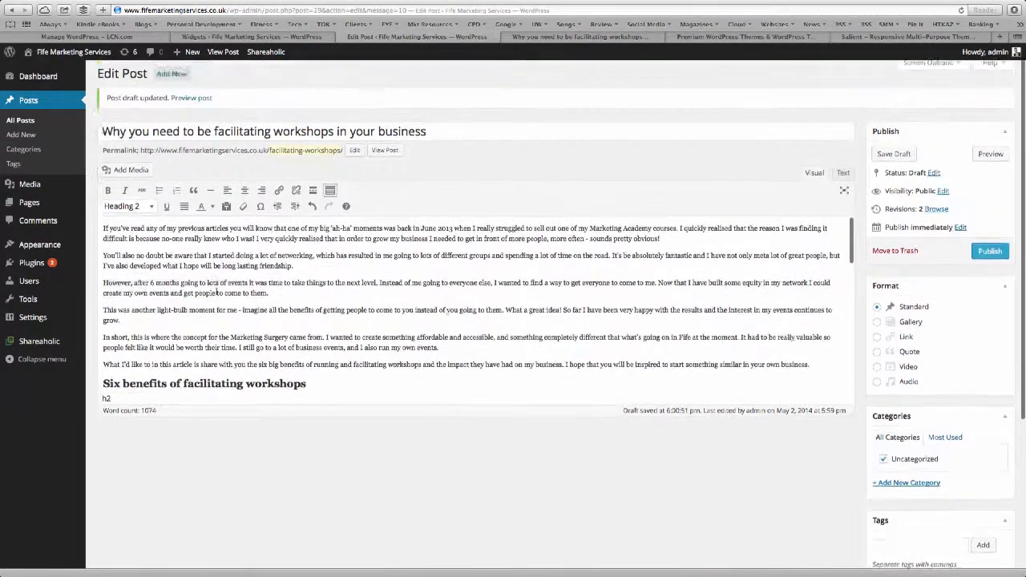
{"action": "left_click", "coordinate": [896, 158]}
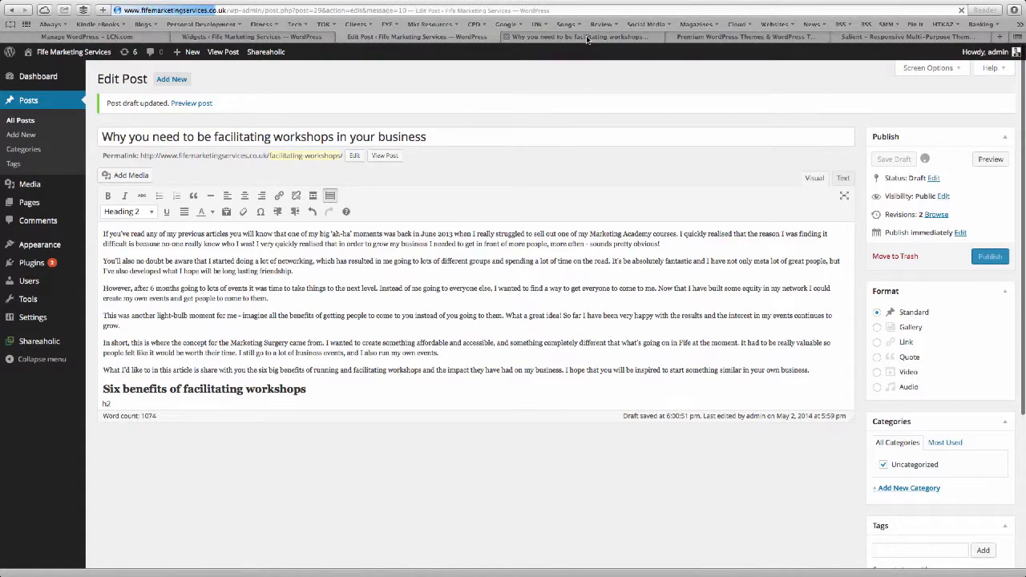
{"action": "left_click", "coordinate": [586, 38]}
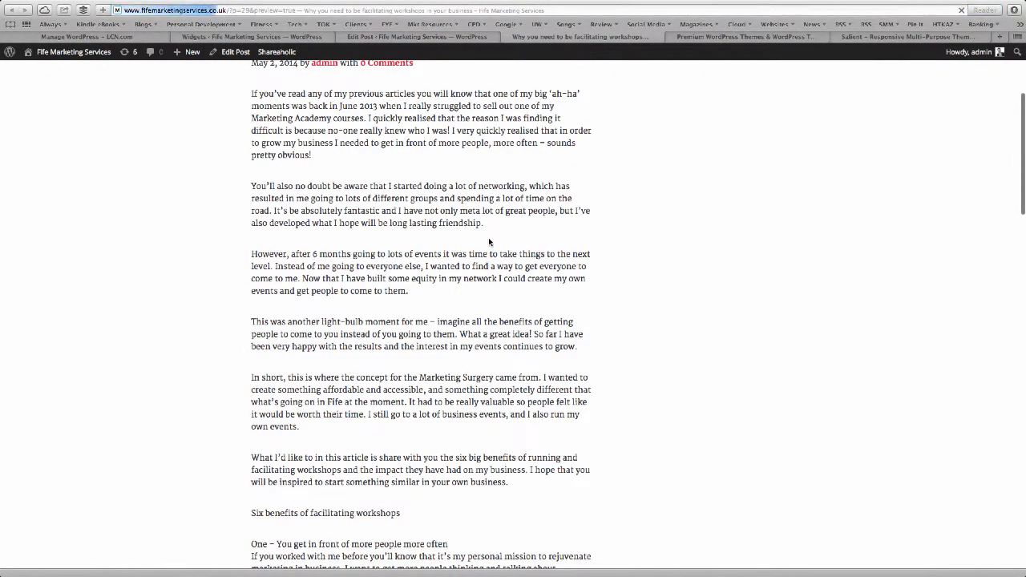
{"action": "scroll", "coordinate": [488, 237], "scroll_direction": "down", "scroll_amount": 5}
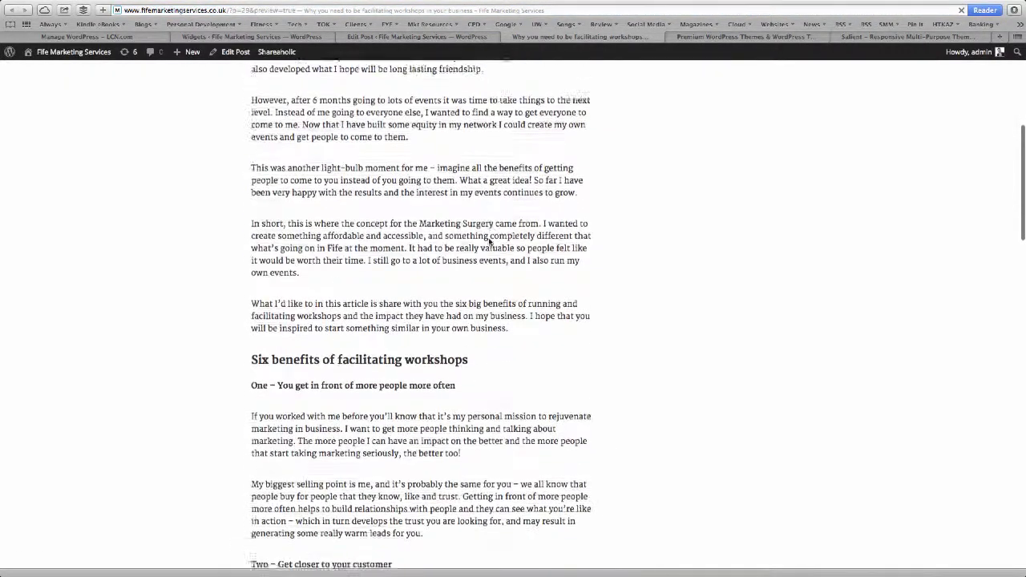
{"action": "scroll", "coordinate": [489, 241], "scroll_direction": "down", "scroll_amount": 1}
{"action": "scroll", "coordinate": [342, 371], "scroll_direction": "down", "scroll_amount": 10}
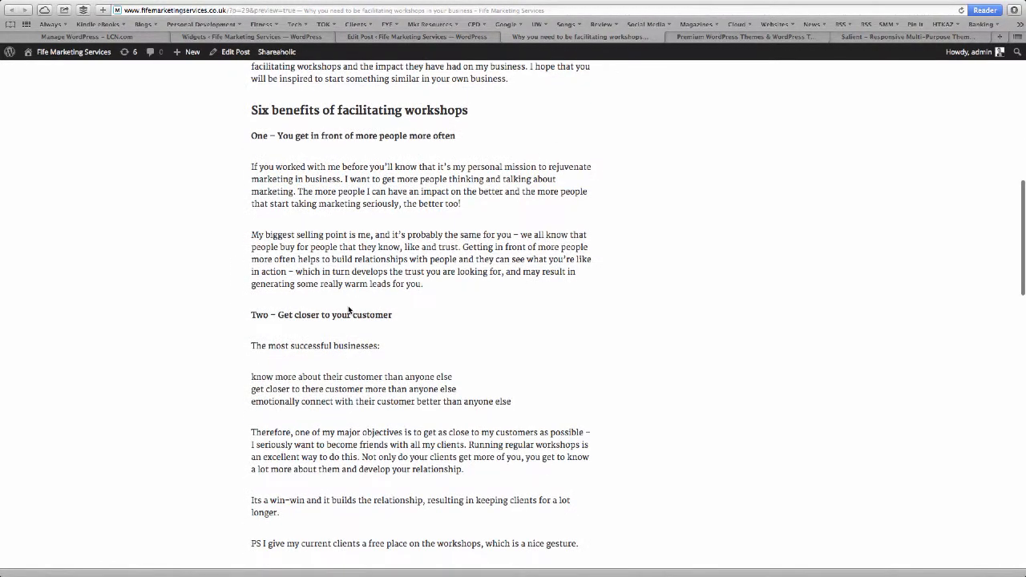
{"action": "scroll", "coordinate": [349, 304], "scroll_direction": "down", "scroll_amount": 1}
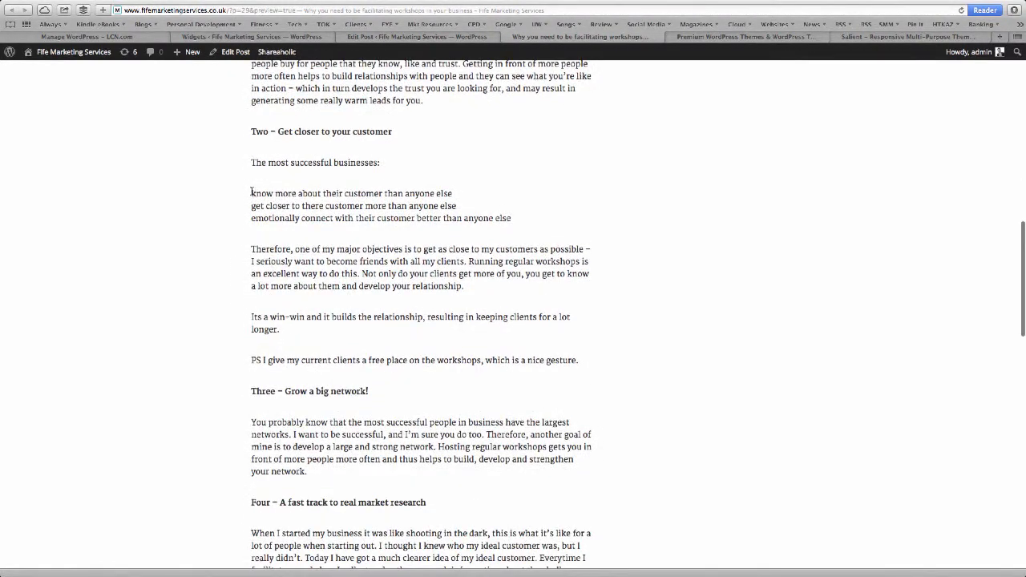
{"action": "left_click_drag", "start_coordinate": [251, 192], "coordinate": [518, 220]}
{"action": "left_click", "coordinate": [517, 222]}
{"action": "scroll", "coordinate": [517, 222], "scroll_direction": "down", "scroll_amount": 1}
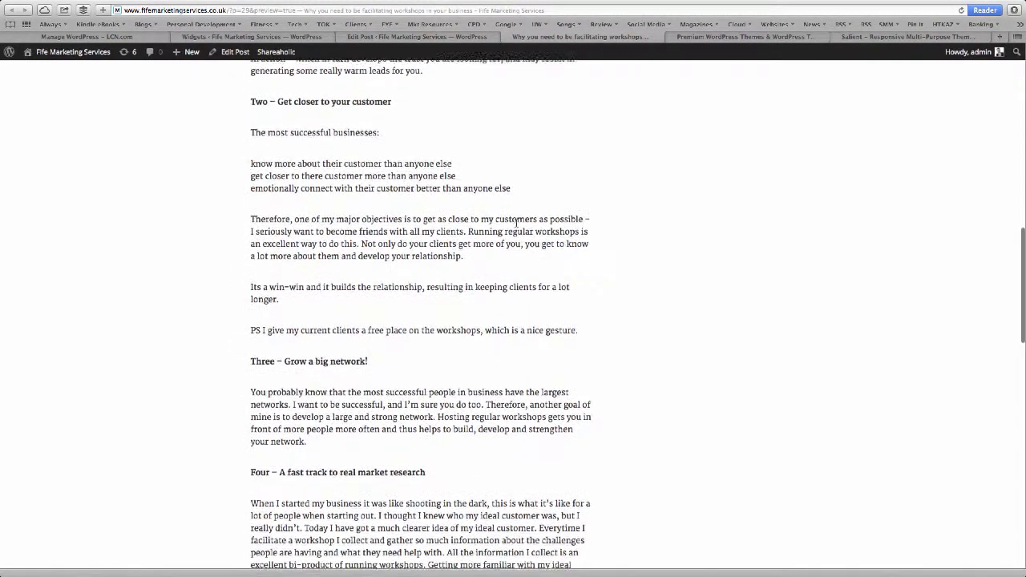
{"action": "scroll", "coordinate": [516, 222], "scroll_direction": "down", "scroll_amount": 5}
{"action": "left_click", "coordinate": [463, 38]}
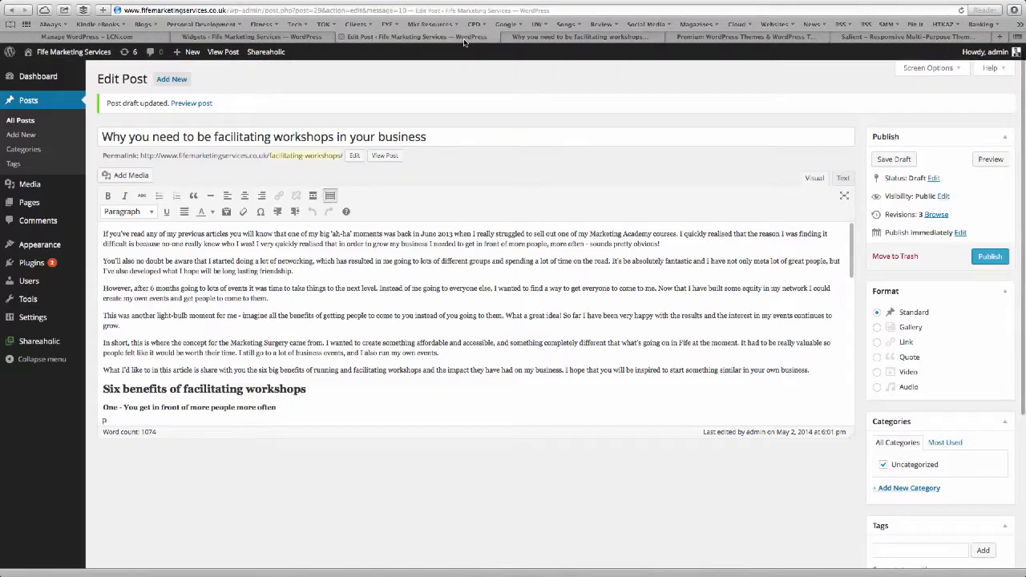
Turn the three 'most successful businesses' lines into a bulleted list and save the draft.
{"action": "scroll", "coordinate": [189, 354], "scroll_direction": "down", "scroll_amount": 5}
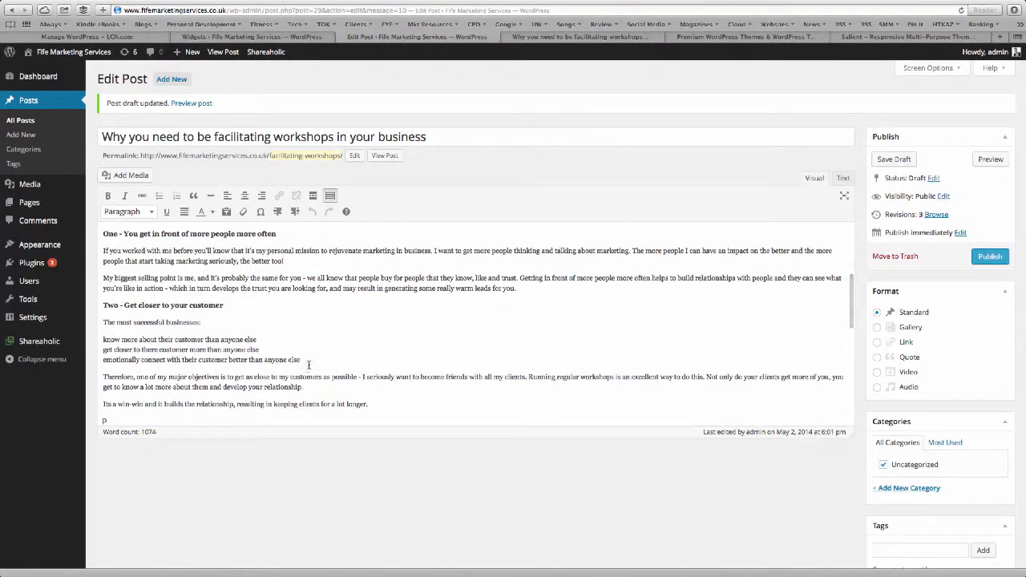
{"action": "left_click_drag", "start_coordinate": [310, 362], "coordinate": [100, 340]}
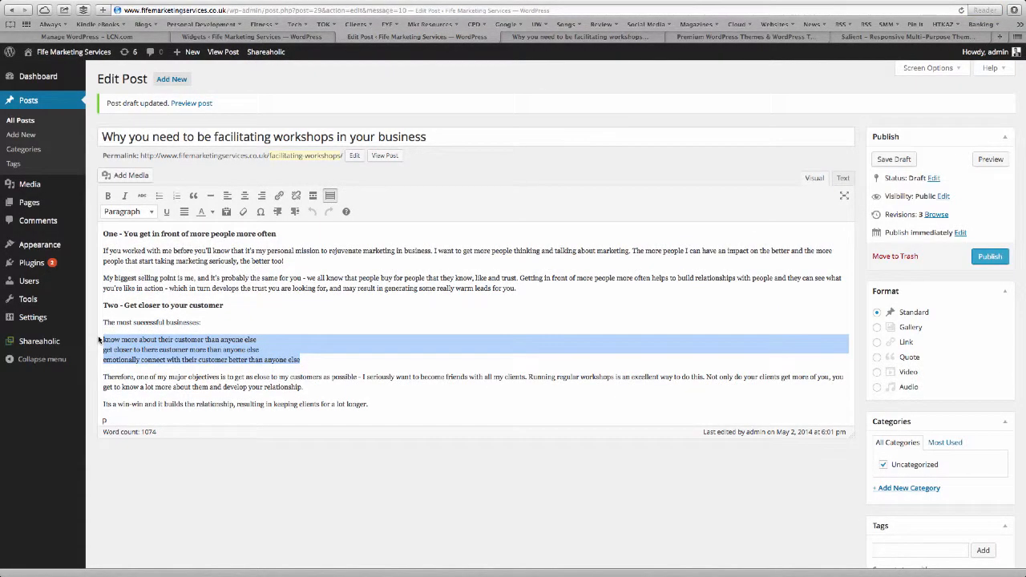
{"action": "left_click", "coordinate": [159, 197]}
{"action": "left_click", "coordinate": [894, 159]}
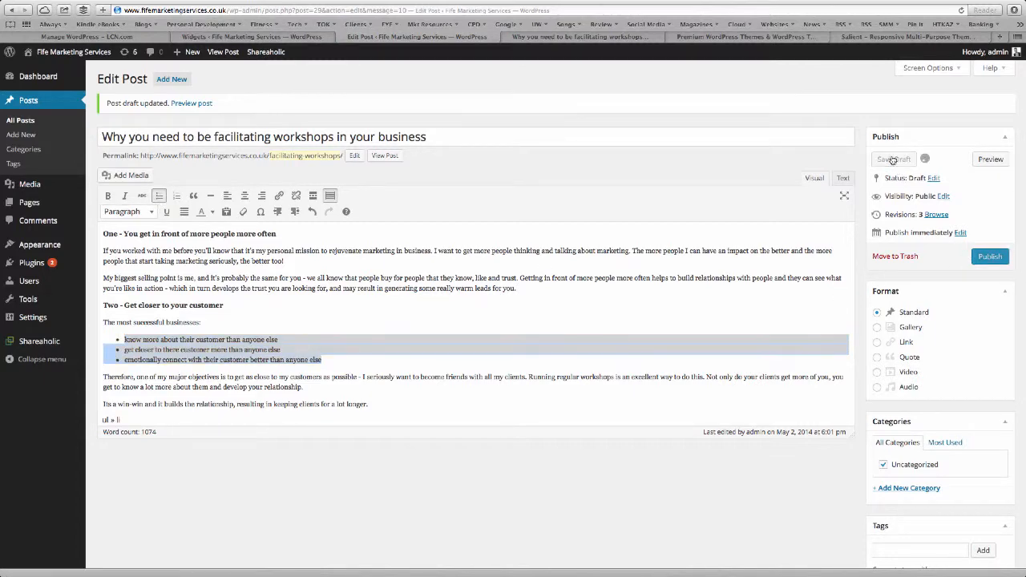
Scroll through the post preview to check the Heading 2 sections and bold benefit titles.
{"action": "left_click", "coordinate": [542, 37]}
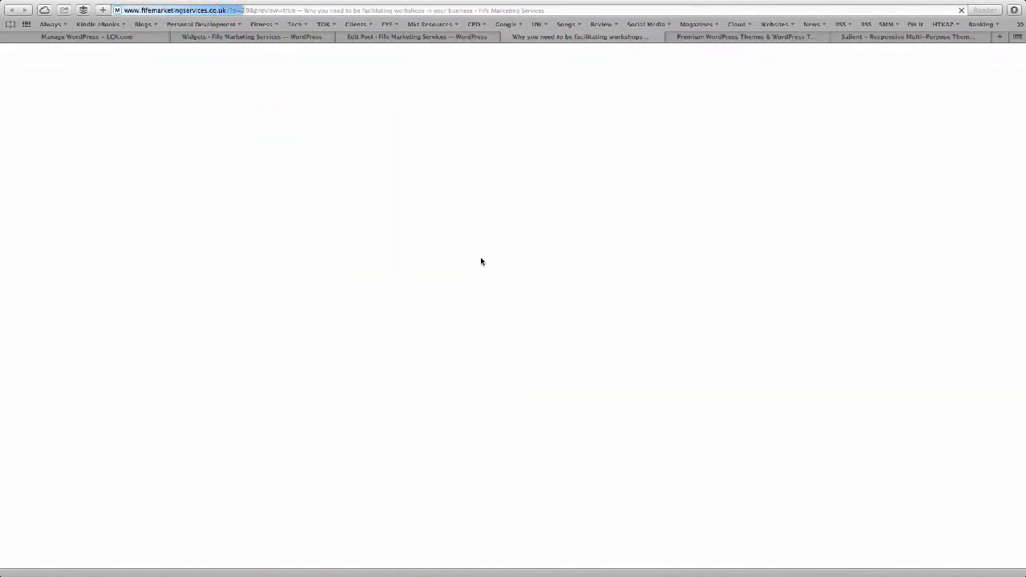
{"action": "scroll", "coordinate": [481, 260], "scroll_direction": "down", "scroll_amount": 5}
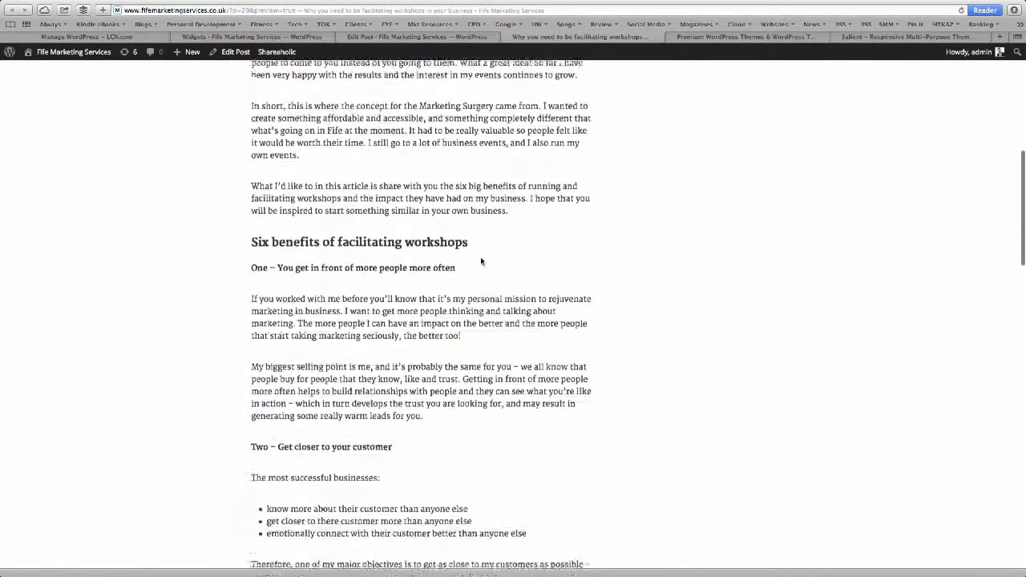
{"action": "scroll", "coordinate": [453, 350], "scroll_direction": "down", "scroll_amount": 10}
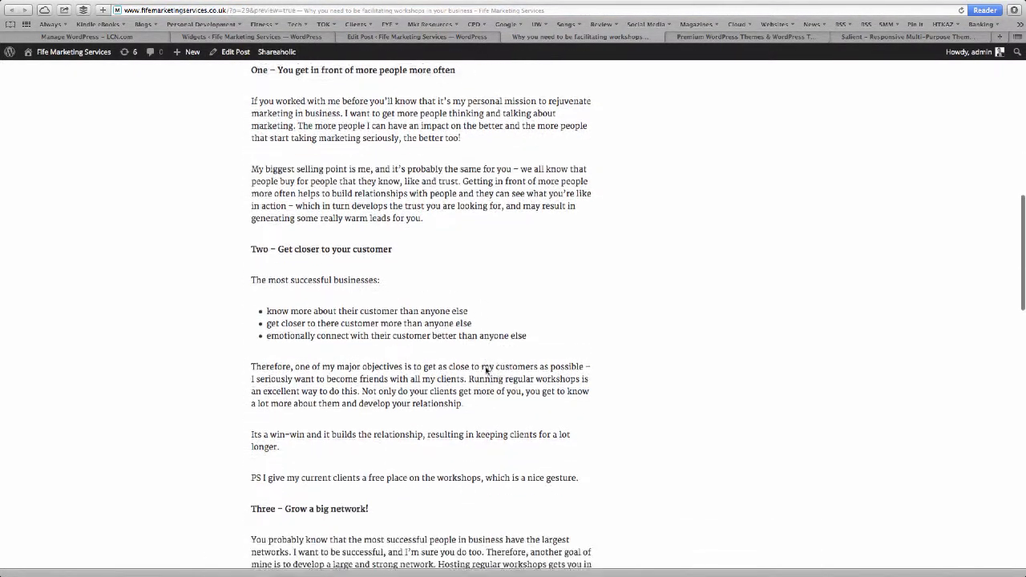
{"action": "scroll", "coordinate": [485, 367], "scroll_direction": "down", "scroll_amount": 5}
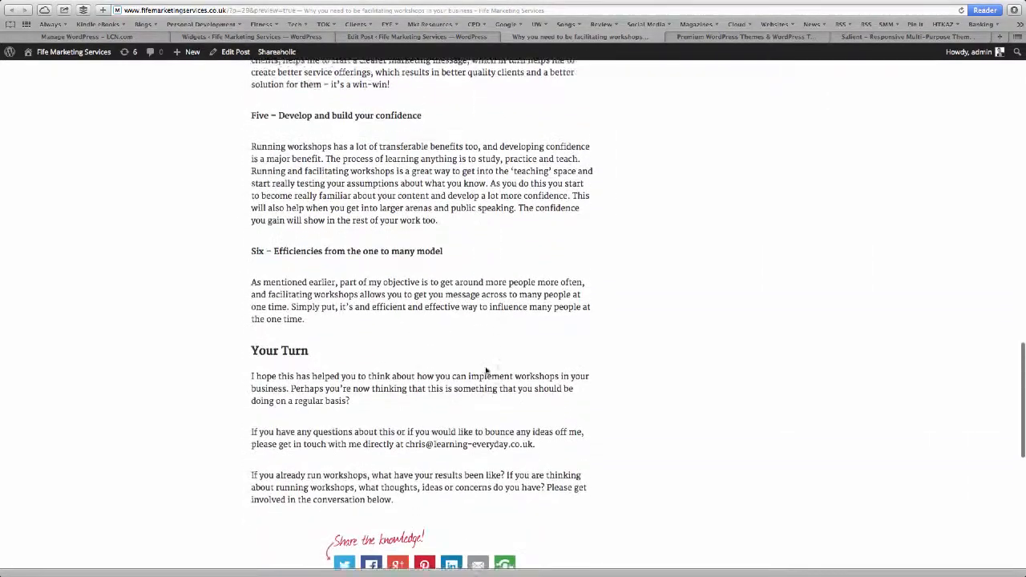
{"action": "scroll", "coordinate": [486, 367], "scroll_direction": "up", "scroll_amount": 20}
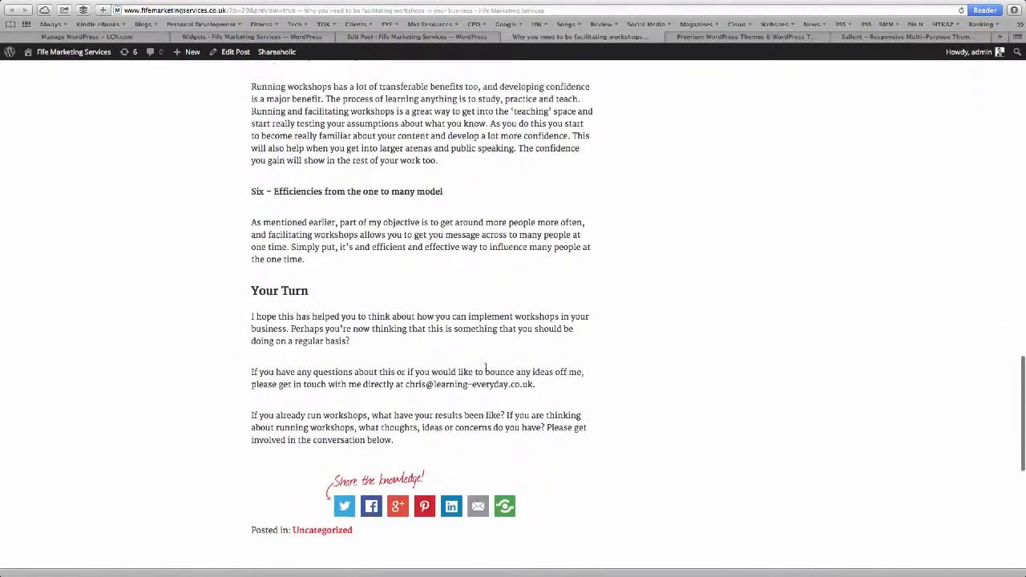
{"action": "scroll", "coordinate": [485, 369], "scroll_direction": "up", "scroll_amount": 12}
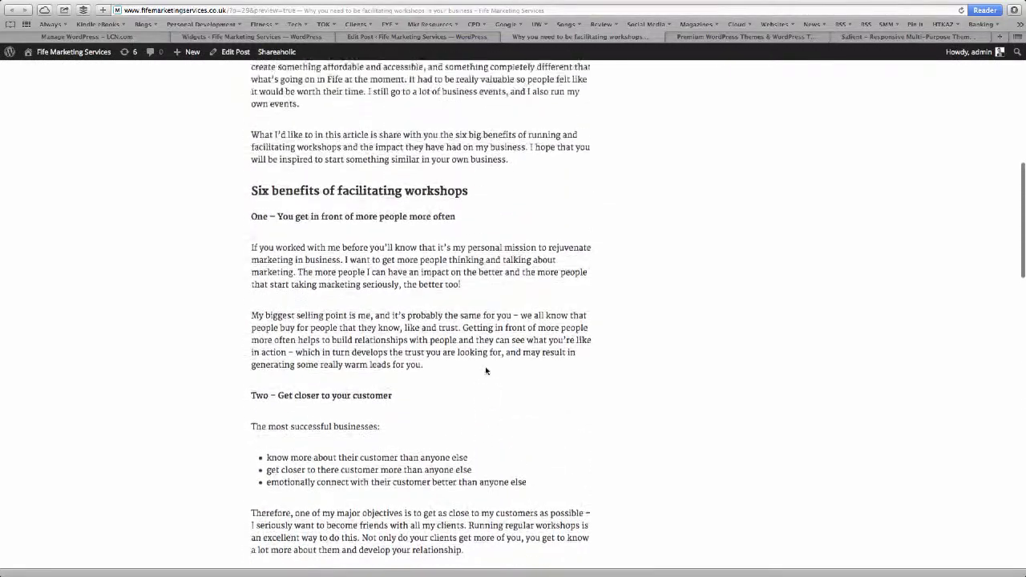
{"action": "scroll", "coordinate": [485, 369], "scroll_direction": "up", "scroll_amount": 1}
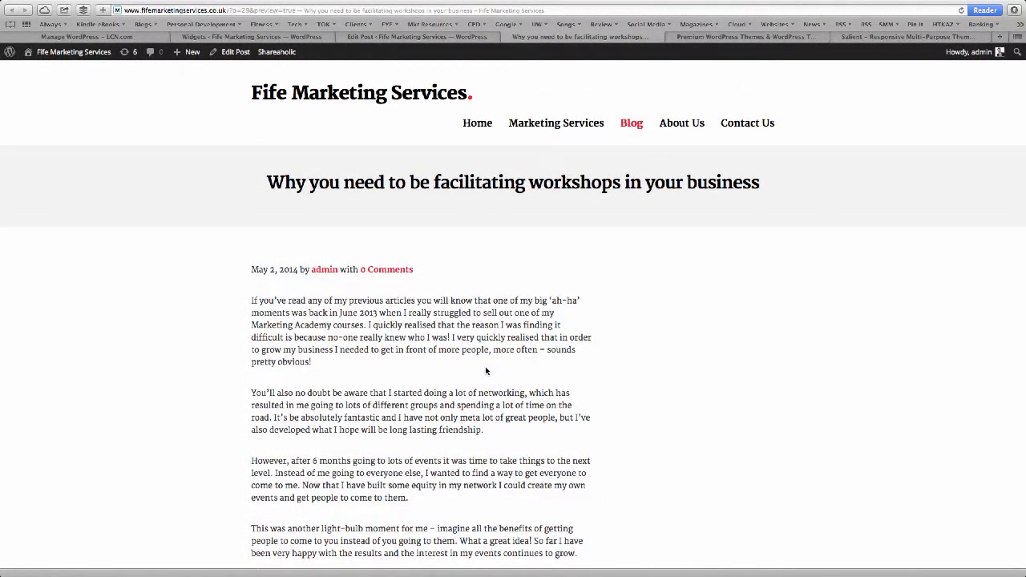
{"action": "scroll", "coordinate": [485, 370], "scroll_direction": "down", "scroll_amount": 2}
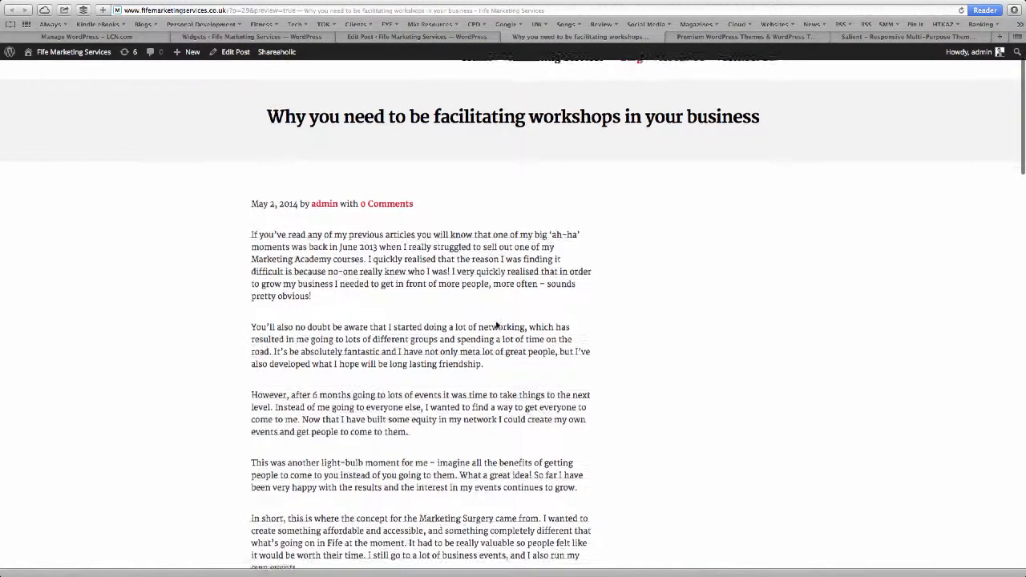
Untick Uncategorized and add a new Marketing Workshops category for the workshops post.
{"action": "left_click", "coordinate": [439, 37]}
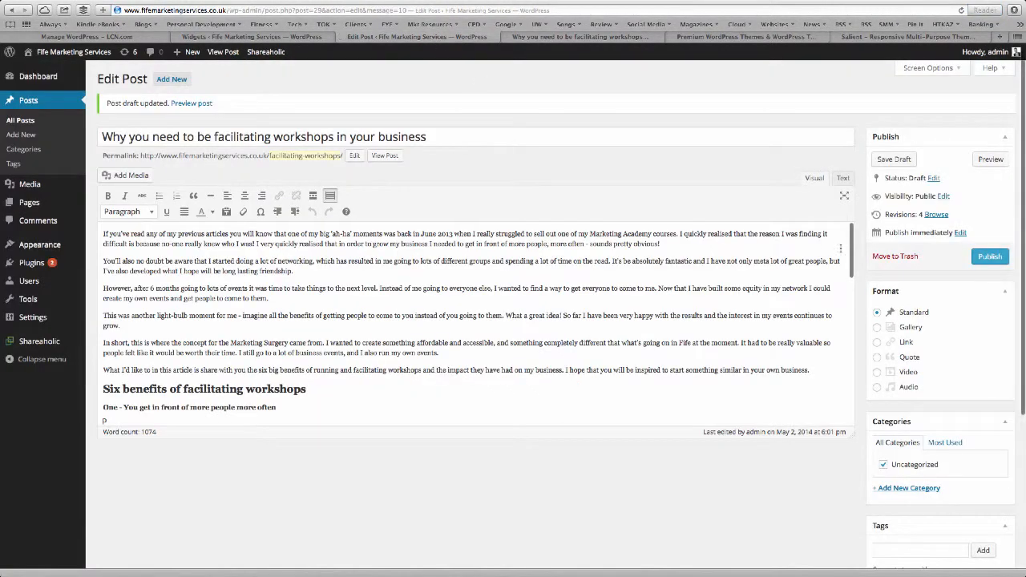
{"action": "scroll", "coordinate": [851, 317], "scroll_direction": "down", "scroll_amount": 1}
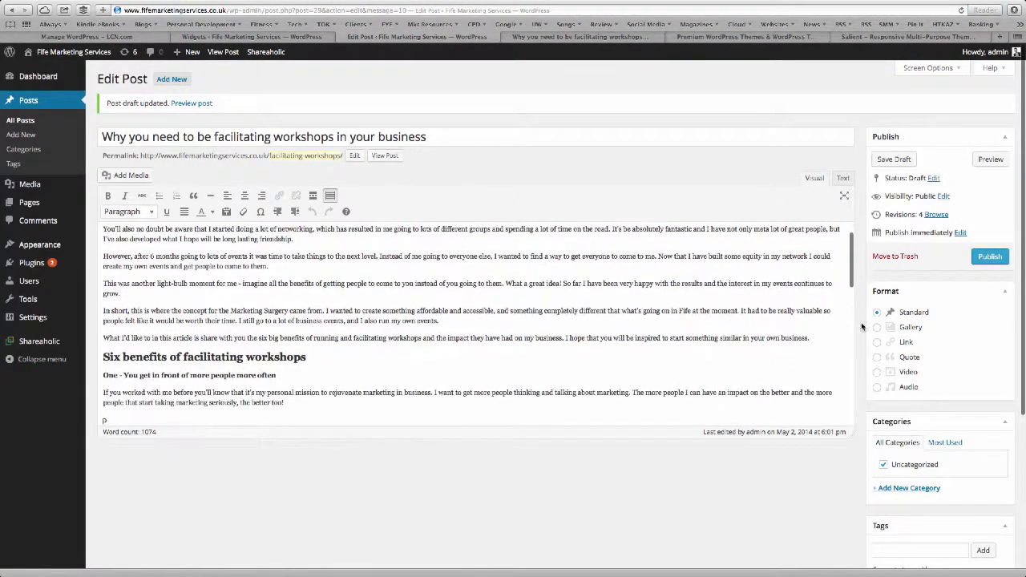
{"action": "left_click", "coordinate": [886, 488]}
{"action": "left_click", "coordinate": [883, 465]}
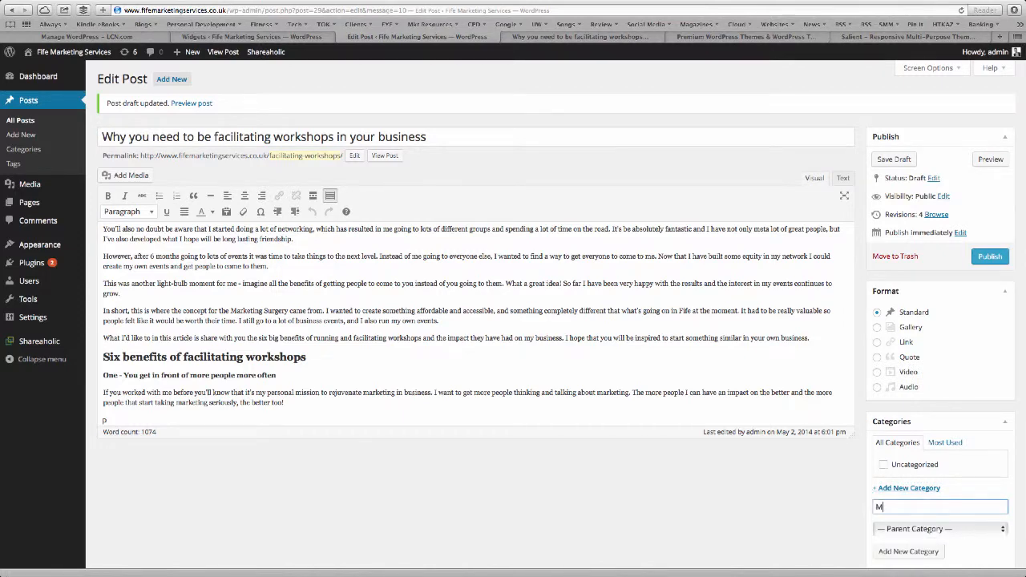
{"action": "type", "text": "Marketing Workshops"}
{"action": "scroll", "coordinate": [816, 478], "scroll_direction": "down", "scroll_amount": 5}
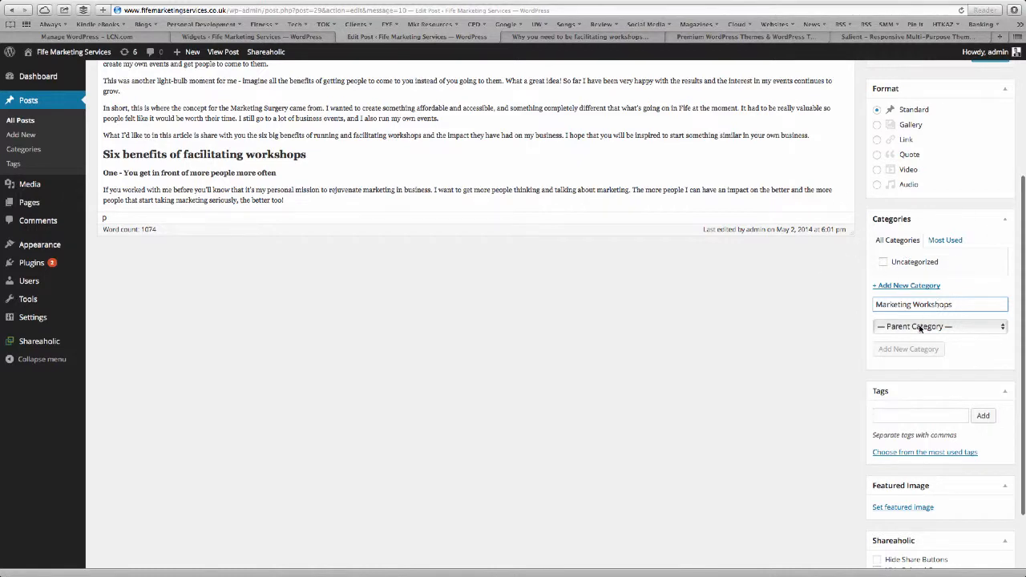
{"action": "key", "text": "Return"}
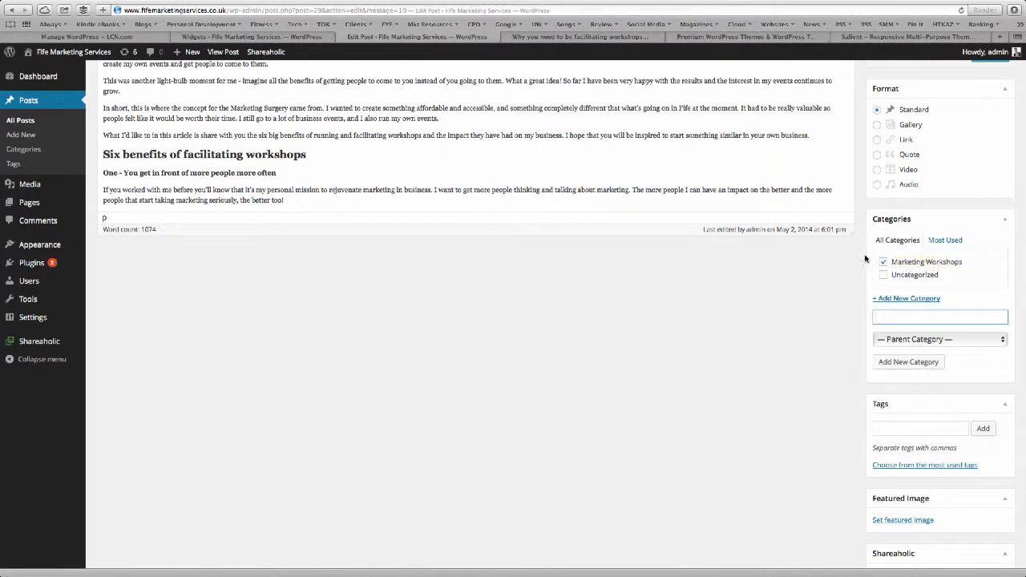
{"action": "scroll", "coordinate": [850, 259], "scroll_direction": "up", "scroll_amount": 1}
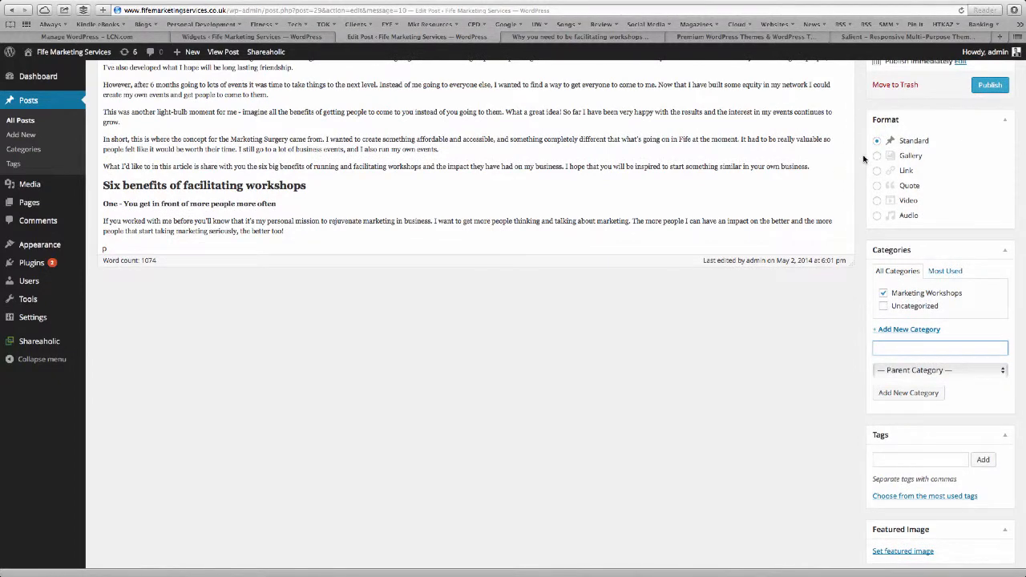
{"action": "scroll", "coordinate": [874, 288], "scroll_direction": "down", "scroll_amount": 3}
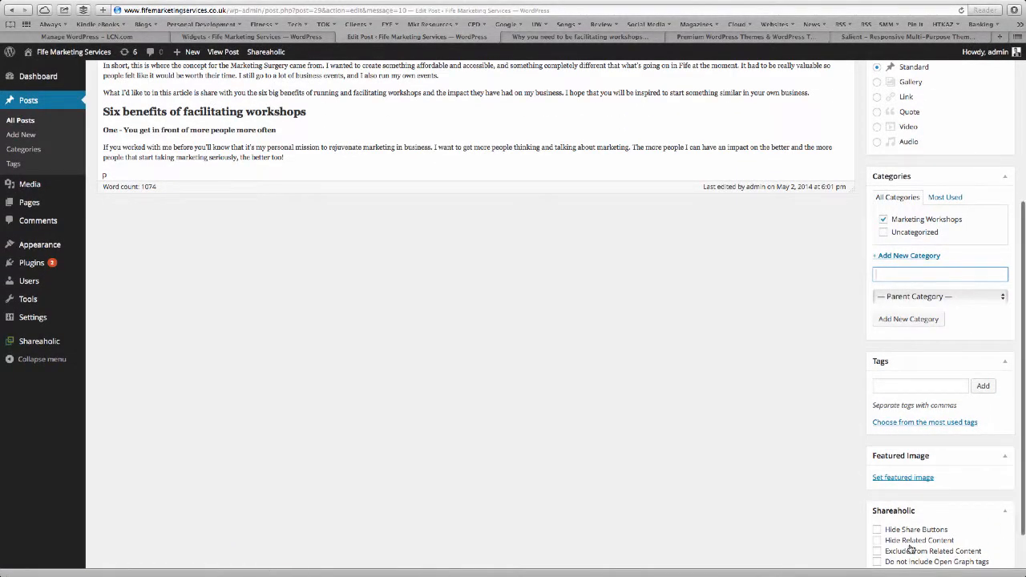
Pick the workshop photo from the Media Library, label it Marketing Workshops, and set it as featured image.
{"action": "left_click", "coordinate": [908, 477]}
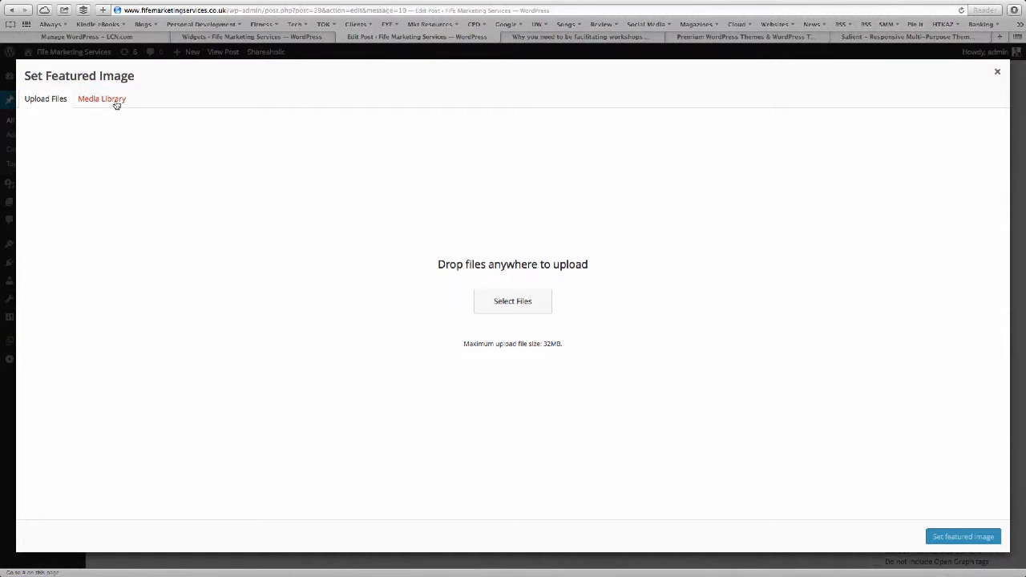
{"action": "left_click", "coordinate": [507, 301]}
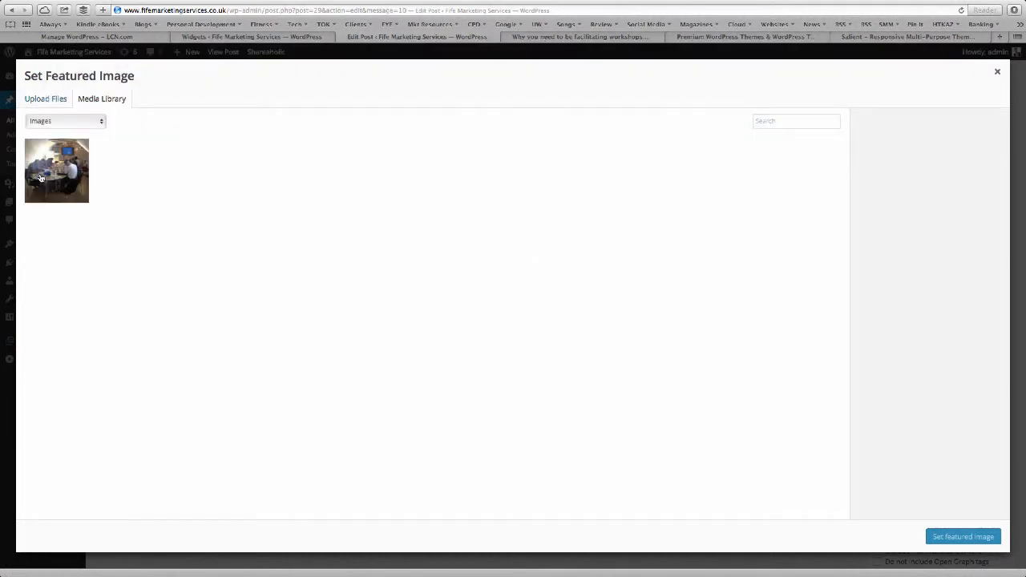
{"action": "left_click", "coordinate": [48, 161]}
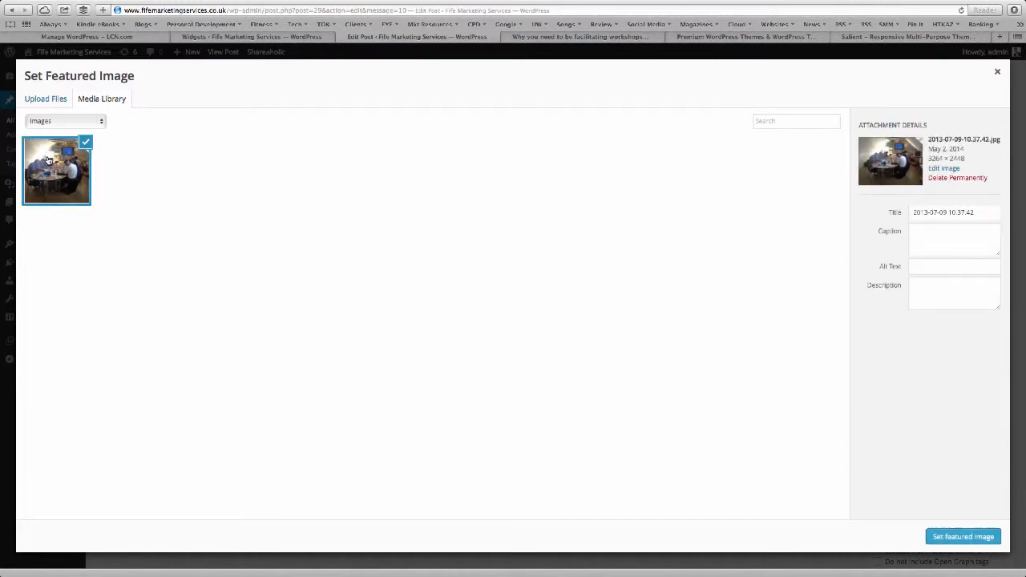
{"action": "triple_click", "coordinate": [941, 210]}
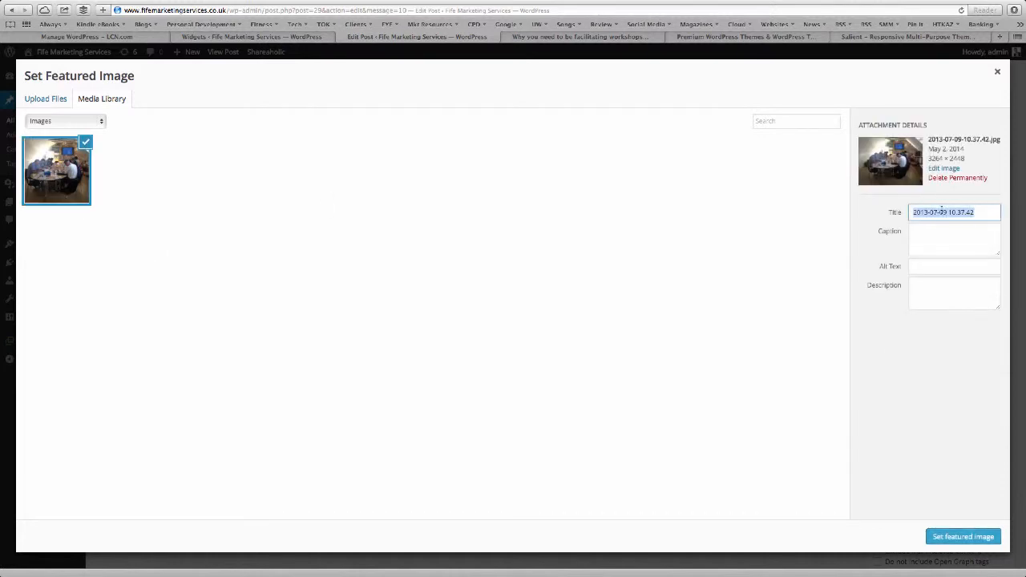
{"action": "type", "text": "Mar"}
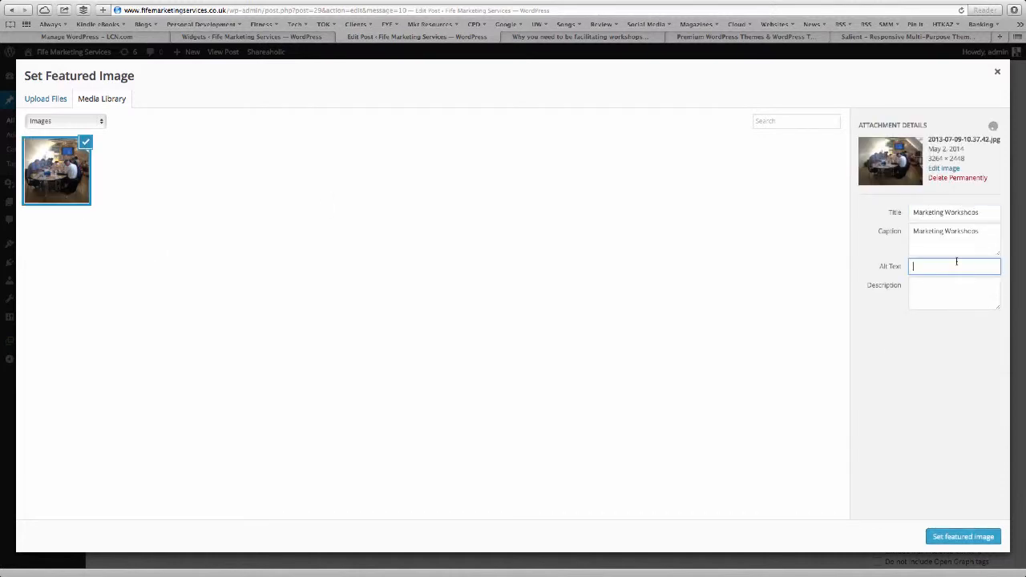
{"action": "key", "text": "super+v"}
{"action": "left_click", "coordinate": [950, 297]}
{"action": "key", "text": "super+v"}
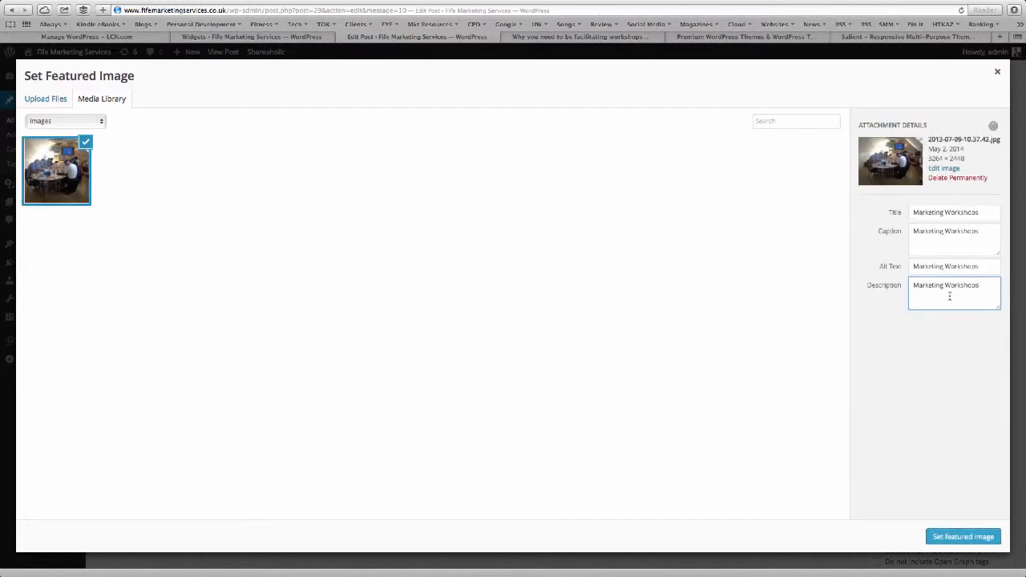
{"action": "left_click", "coordinate": [965, 536]}
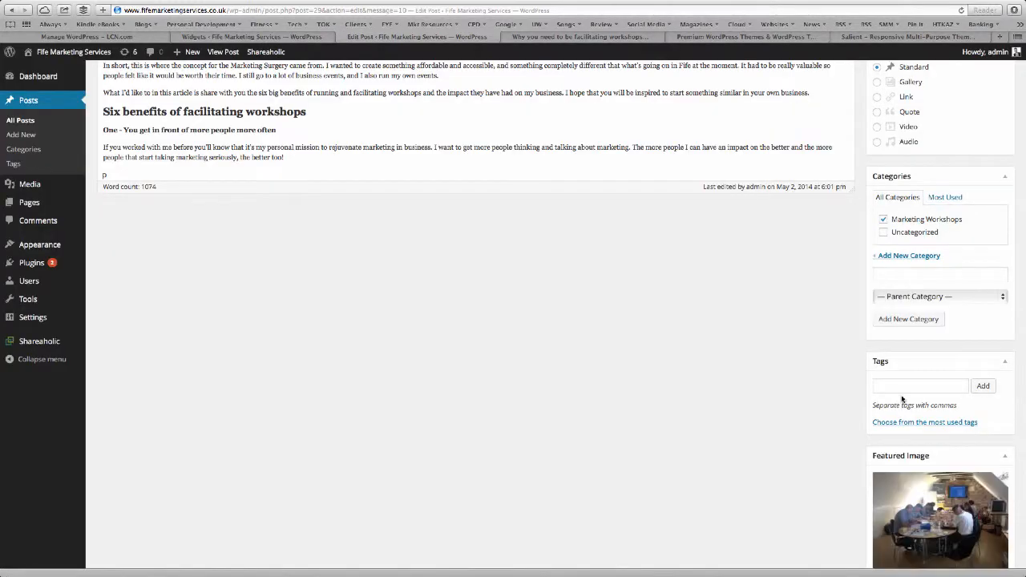
{"action": "scroll", "coordinate": [903, 398], "scroll_direction": "down", "scroll_amount": 3}
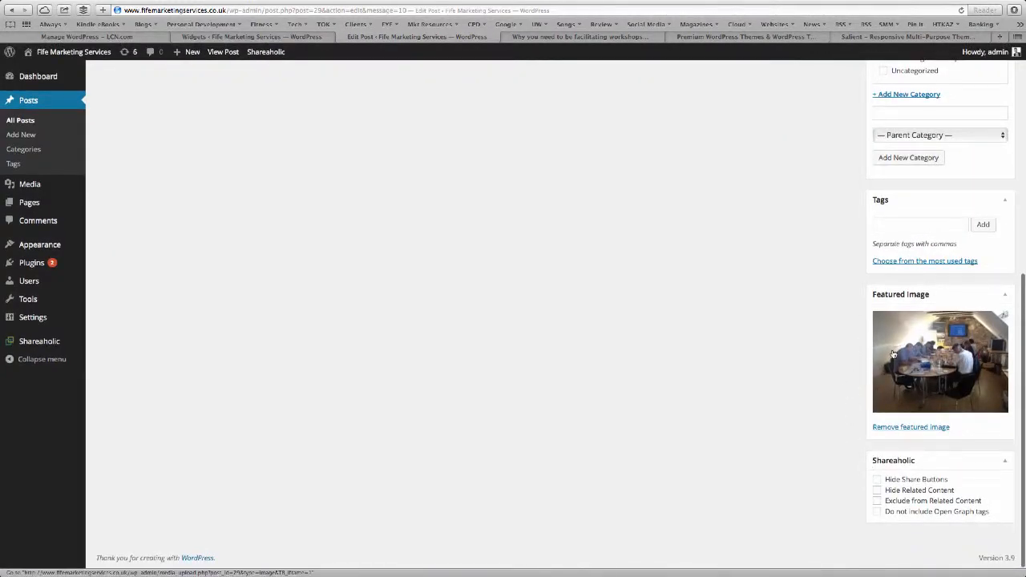
{"action": "scroll", "coordinate": [894, 354], "scroll_direction": "up", "scroll_amount": 5}
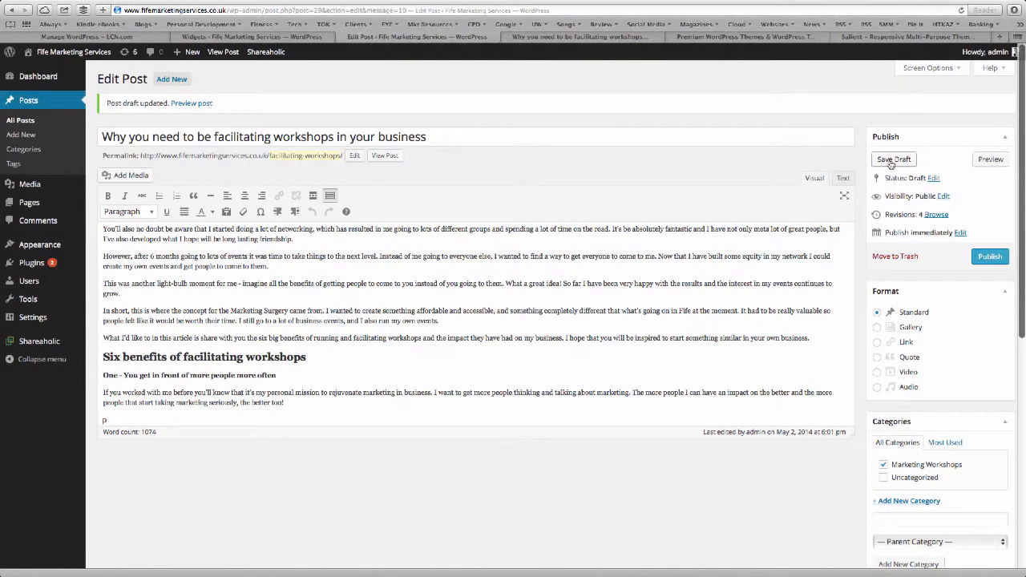
Save the draft with its featured photo, review the preview, and go back to the Edit Post tab.
{"action": "left_click", "coordinate": [893, 159]}
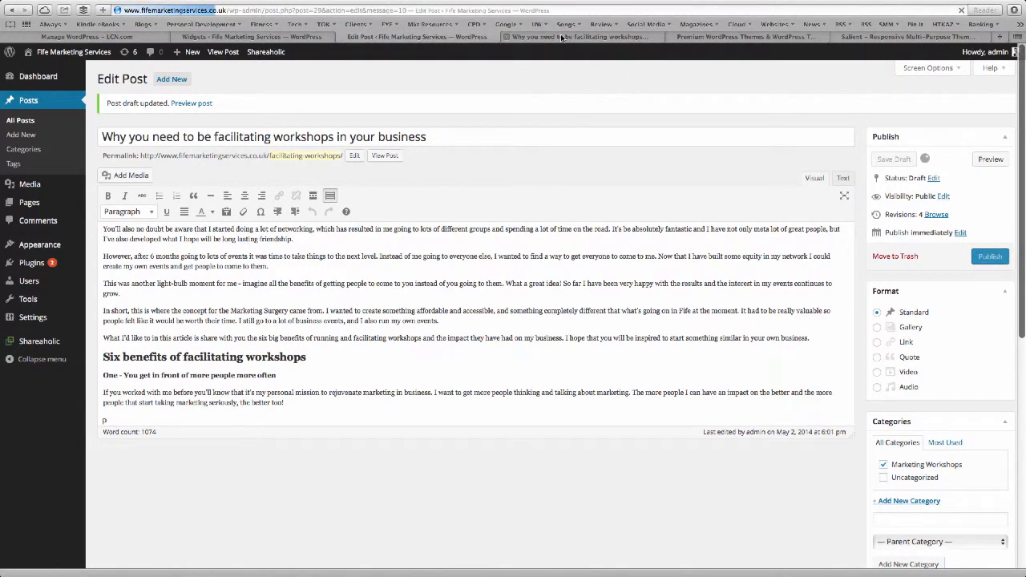
{"action": "left_click", "coordinate": [561, 37]}
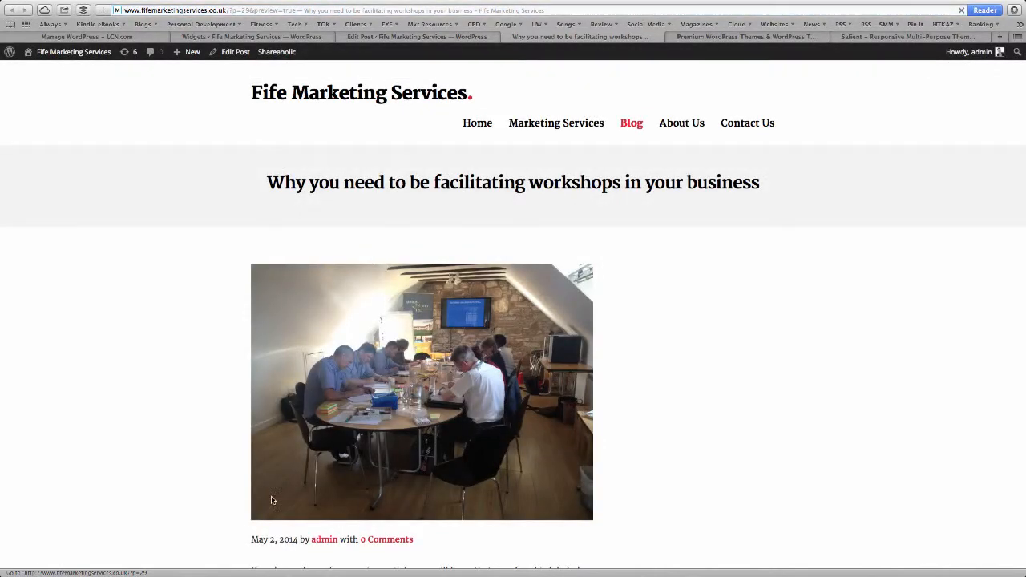
{"action": "scroll", "coordinate": [131, 519], "scroll_direction": "down", "scroll_amount": 5}
{"action": "scroll", "coordinate": [130, 519], "scroll_direction": "down", "scroll_amount": 13}
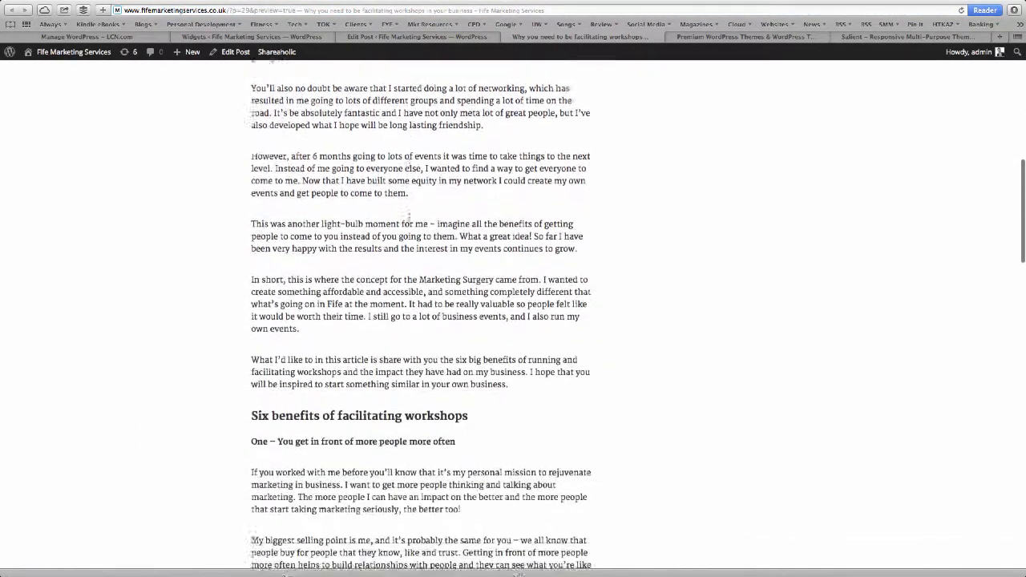
{"action": "scroll", "coordinate": [411, 210], "scroll_direction": "down", "scroll_amount": 20}
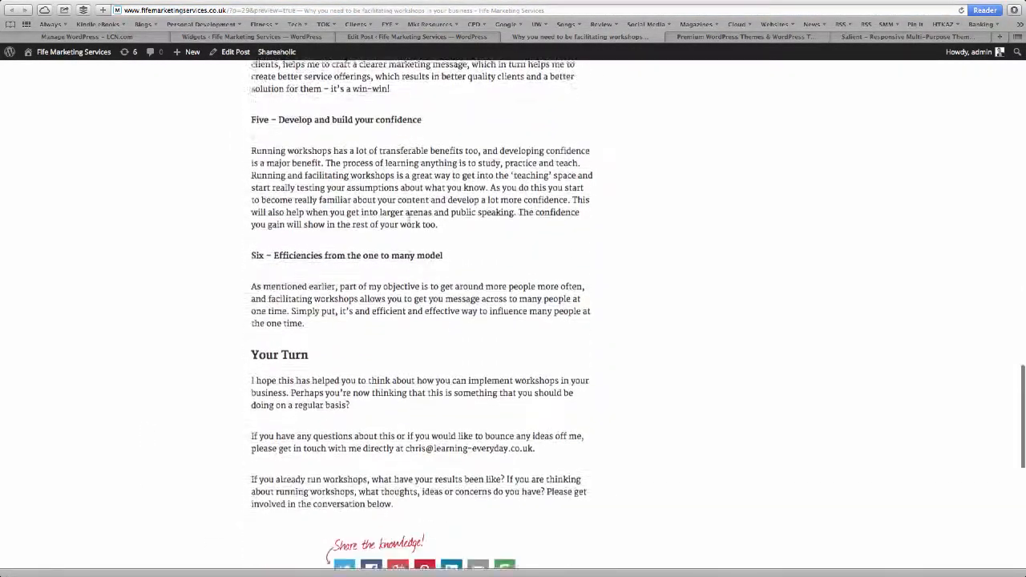
{"action": "scroll", "coordinate": [410, 222], "scroll_direction": "up", "scroll_amount": 20}
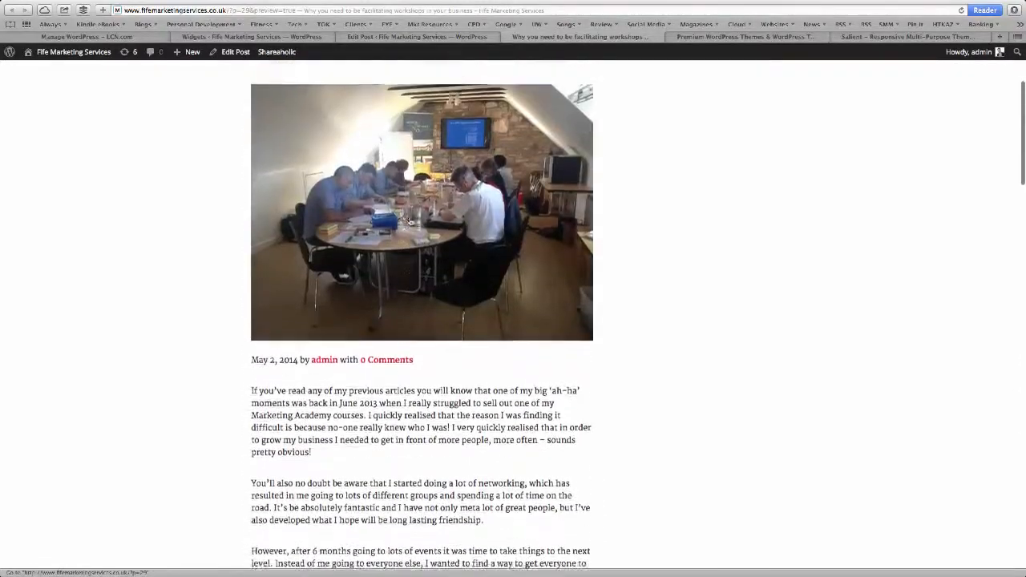
{"action": "scroll", "coordinate": [409, 221], "scroll_direction": "up", "scroll_amount": 1}
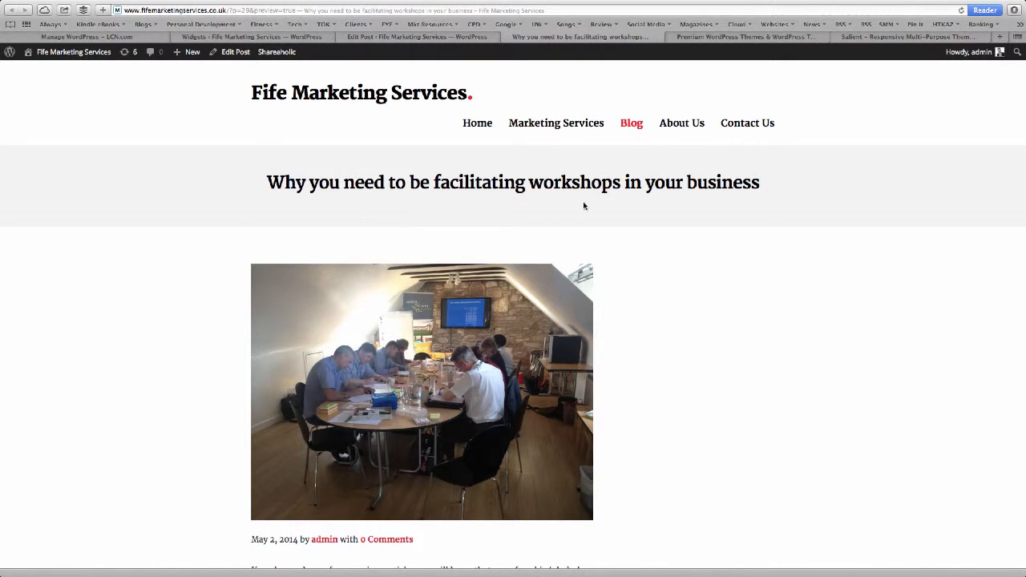
{"action": "scroll", "coordinate": [654, 273], "scroll_direction": "down", "scroll_amount": 2}
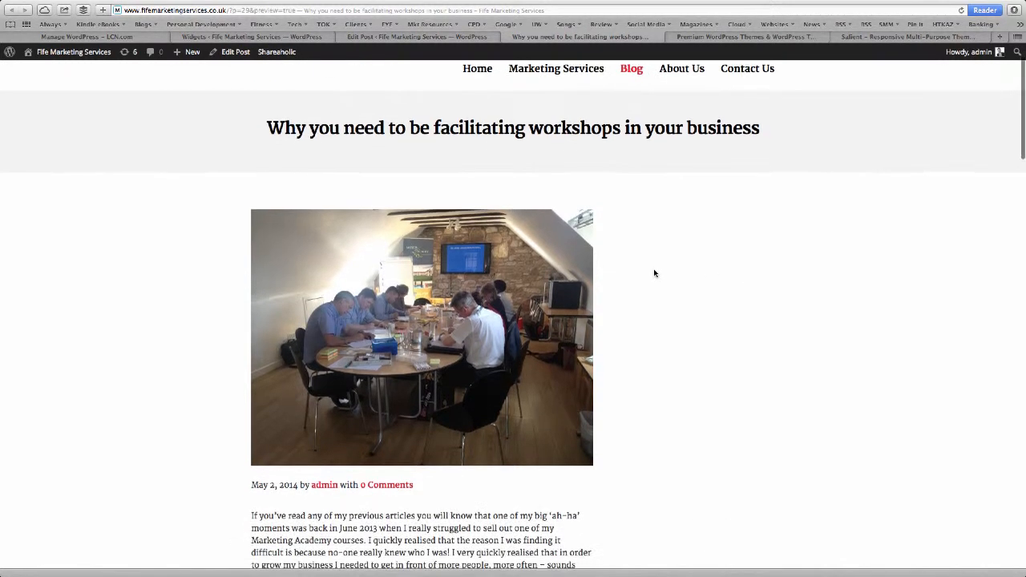
{"action": "scroll", "coordinate": [607, 450], "scroll_direction": "down", "scroll_amount": 1}
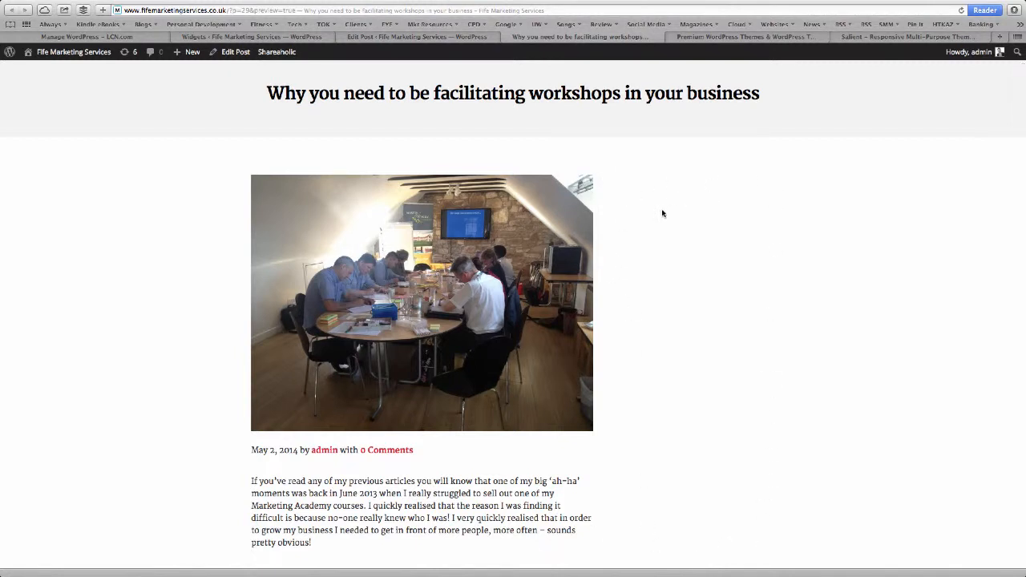
{"action": "left_click", "coordinate": [413, 36]}
Go to Appearance > Theme Options, then to the Widgets page.
{"action": "mouse_move", "coordinate": [43, 249]}
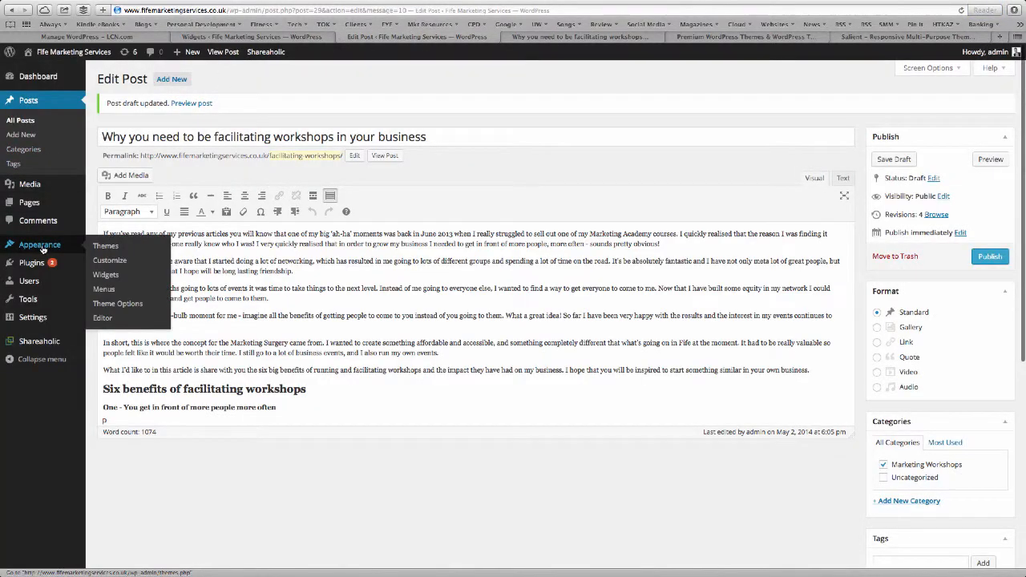
{"action": "left_click", "coordinate": [112, 304]}
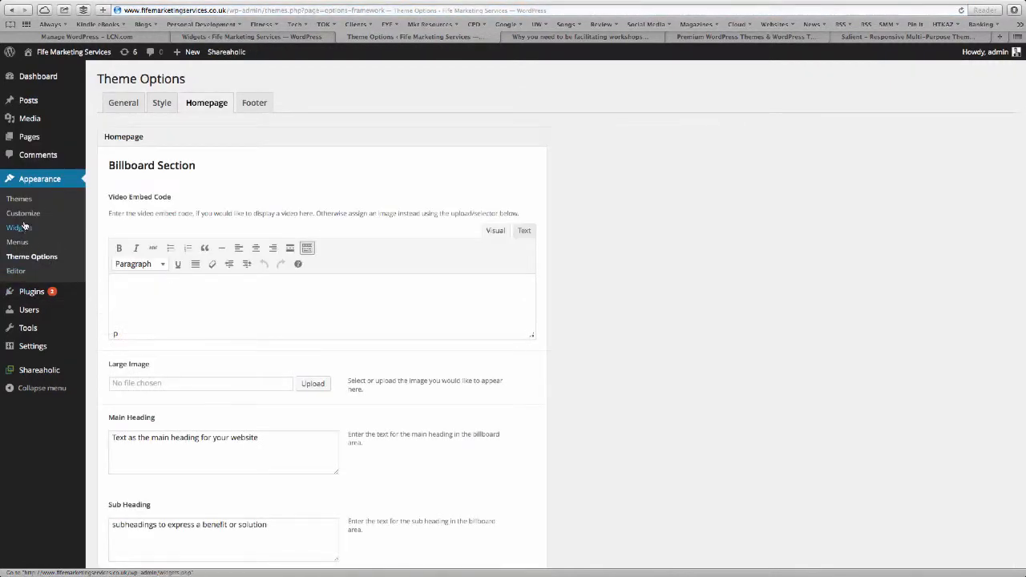
{"action": "left_click", "coordinate": [25, 227]}
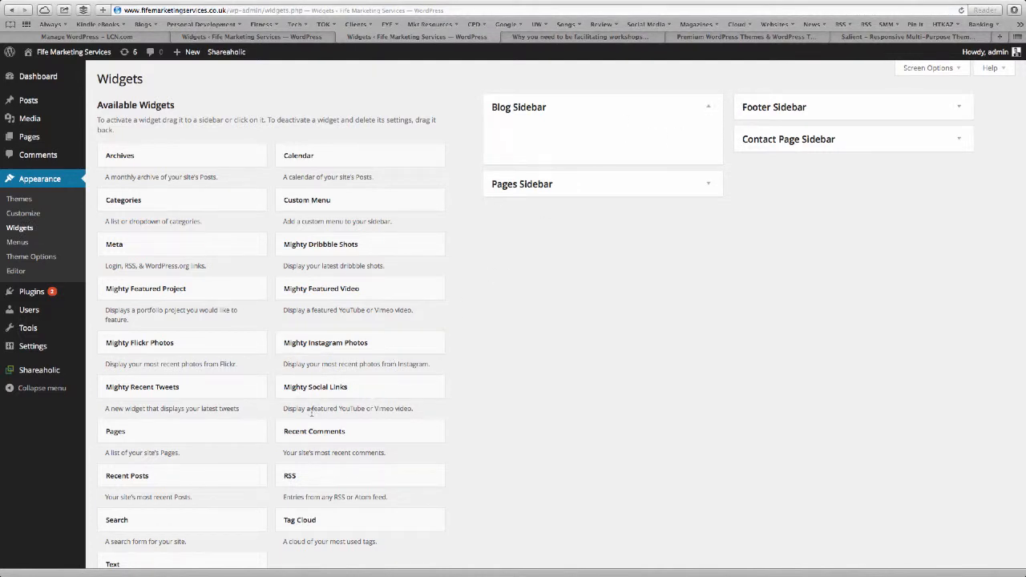
Add Mighty Social Links to the Blog Sidebar, enter # in each social link field, and save.
{"action": "left_click_drag", "start_coordinate": [312, 392], "coordinate": [529, 138]}
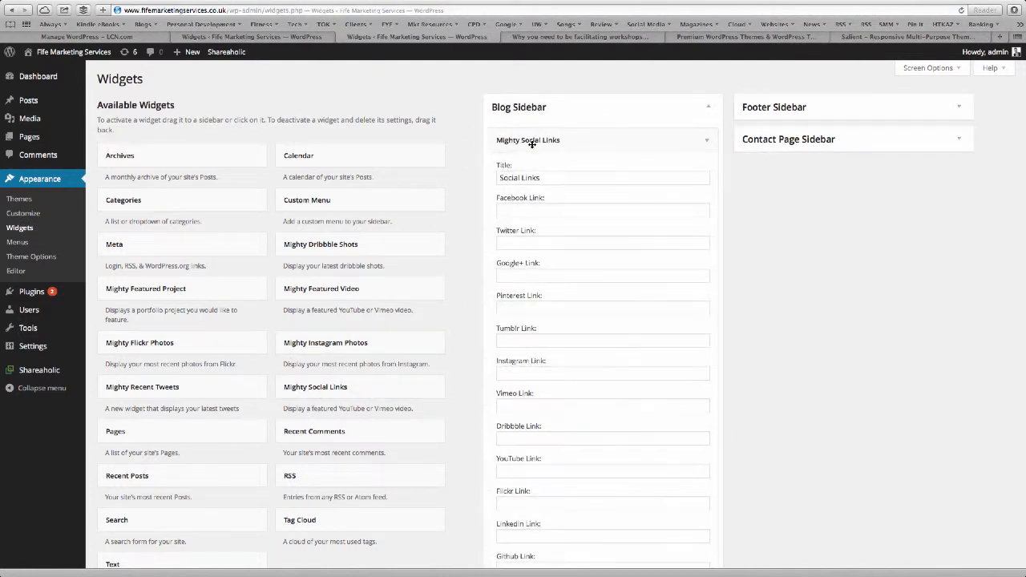
{"action": "left_click", "coordinate": [531, 211]}
{"action": "type", "text": "#"}
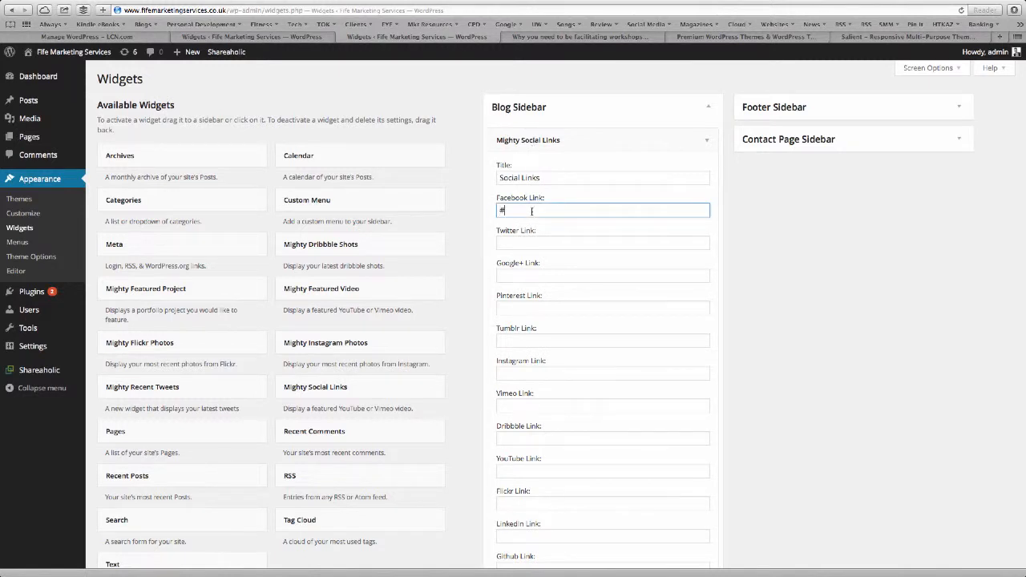
{"action": "left_click", "coordinate": [535, 242]}
{"action": "type", "text": "#"}
{"action": "left_click", "coordinate": [538, 271]}
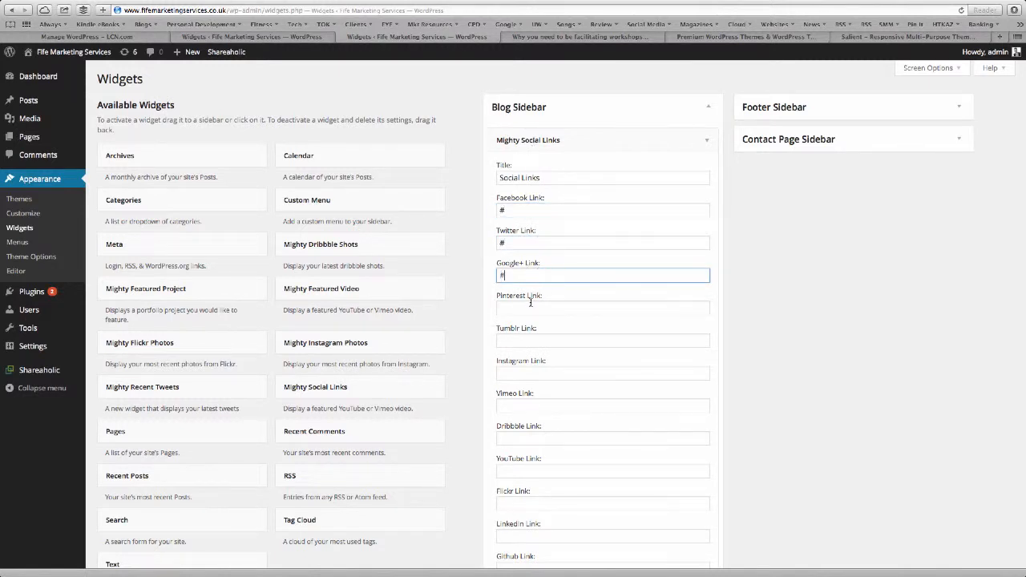
{"action": "left_click", "coordinate": [530, 304]}
{"action": "type", "text": "#"}
{"action": "left_click", "coordinate": [531, 337]}
{"action": "type", "text": "#"}
{"action": "left_click", "coordinate": [524, 371]}
{"action": "type", "text": "#"}
{"action": "scroll", "coordinate": [525, 371], "scroll_direction": "down", "scroll_amount": 3}
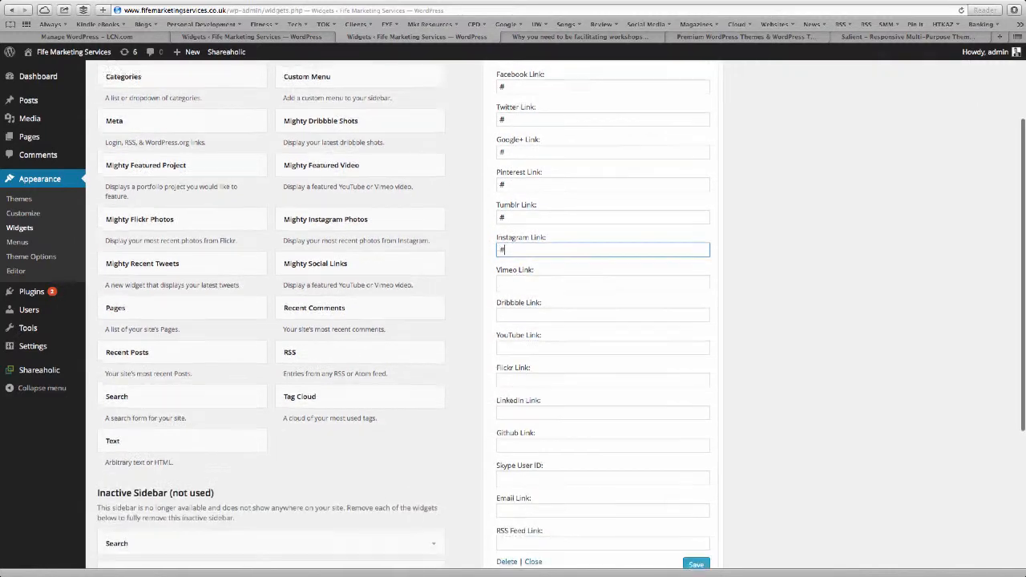
{"action": "left_click", "coordinate": [521, 347]}
{"action": "type", "text": "#"}
{"action": "scroll", "coordinate": [521, 345], "scroll_direction": "down", "scroll_amount": 1}
{"action": "left_click", "coordinate": [517, 374]}
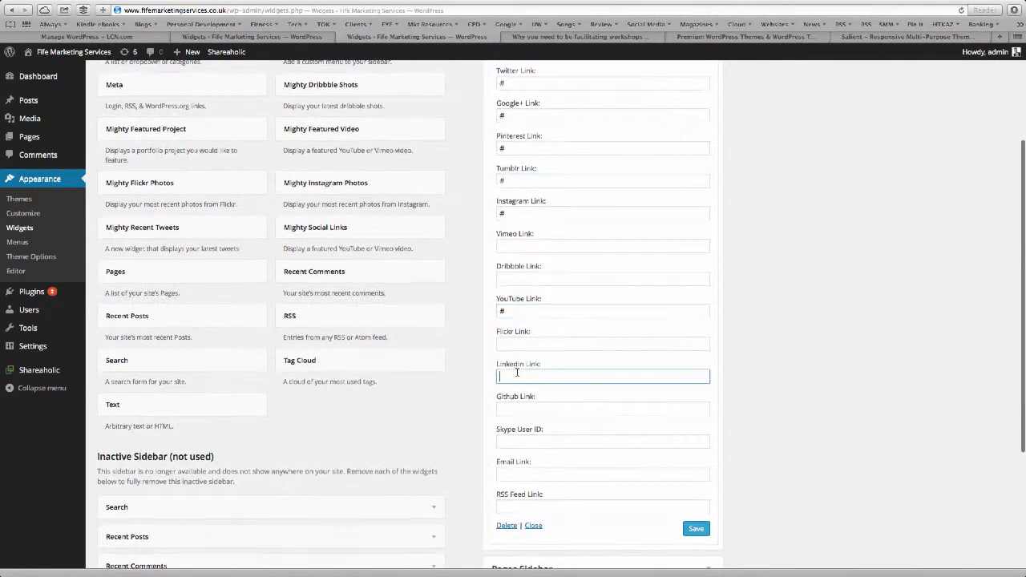
{"action": "type", "text": "#"}
{"action": "left_click", "coordinate": [639, 499]}
{"action": "type", "text": "#"}
{"action": "left_click", "coordinate": [618, 475]}
{"action": "type", "text": "#"}
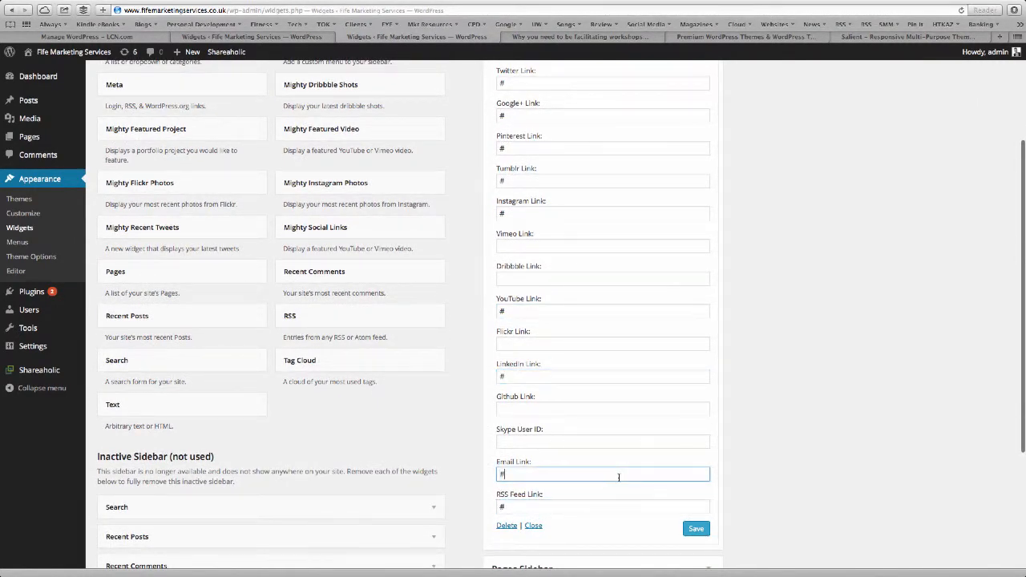
{"action": "left_click", "coordinate": [703, 532]}
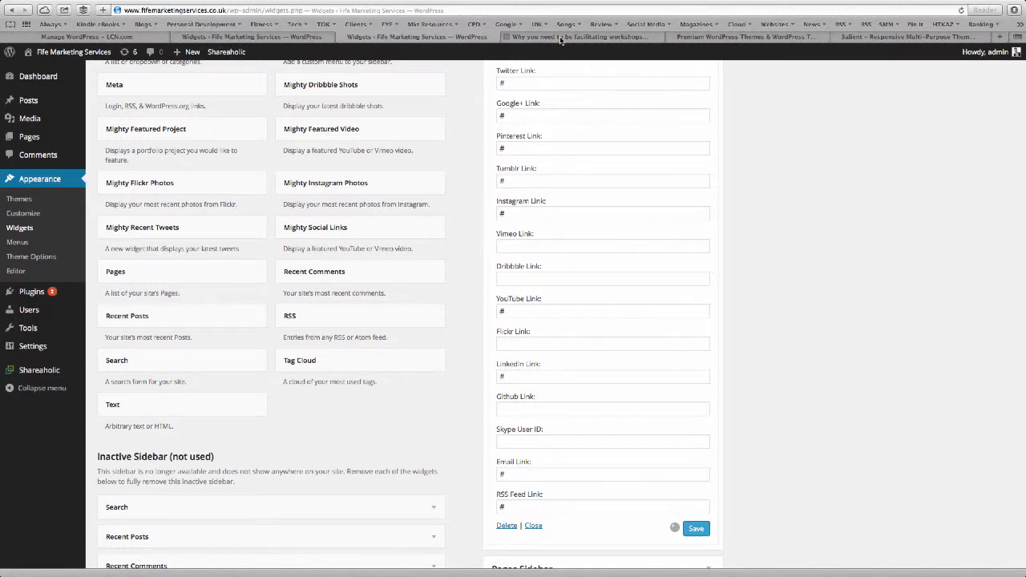
Reload the post preview to check the social icons beside the post, then return to the widgets.
{"action": "left_click", "coordinate": [562, 37]}
{"action": "key", "text": "super+r"}
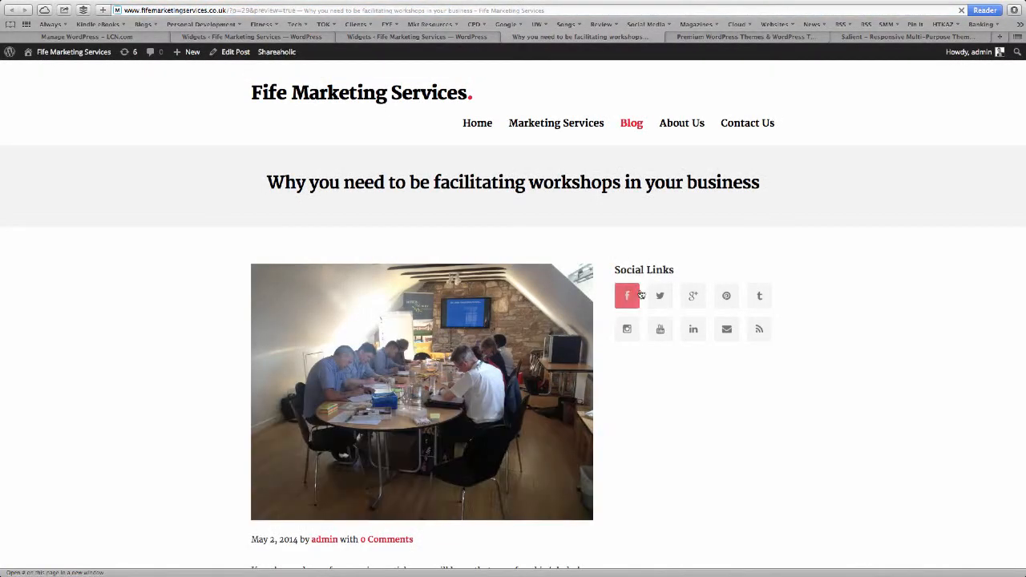
{"action": "scroll", "coordinate": [697, 295], "scroll_direction": "down", "scroll_amount": 2}
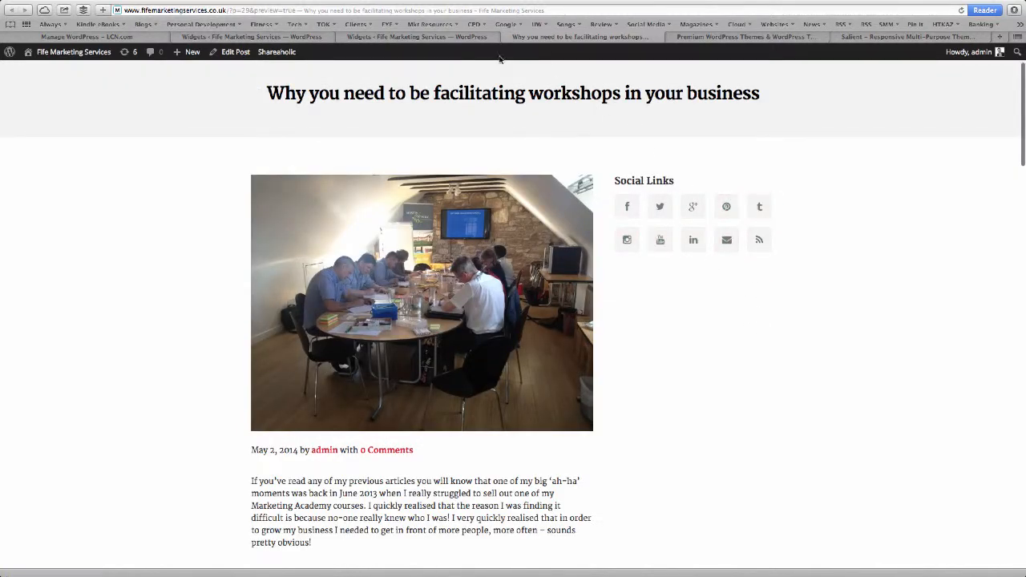
{"action": "left_click", "coordinate": [341, 38]}
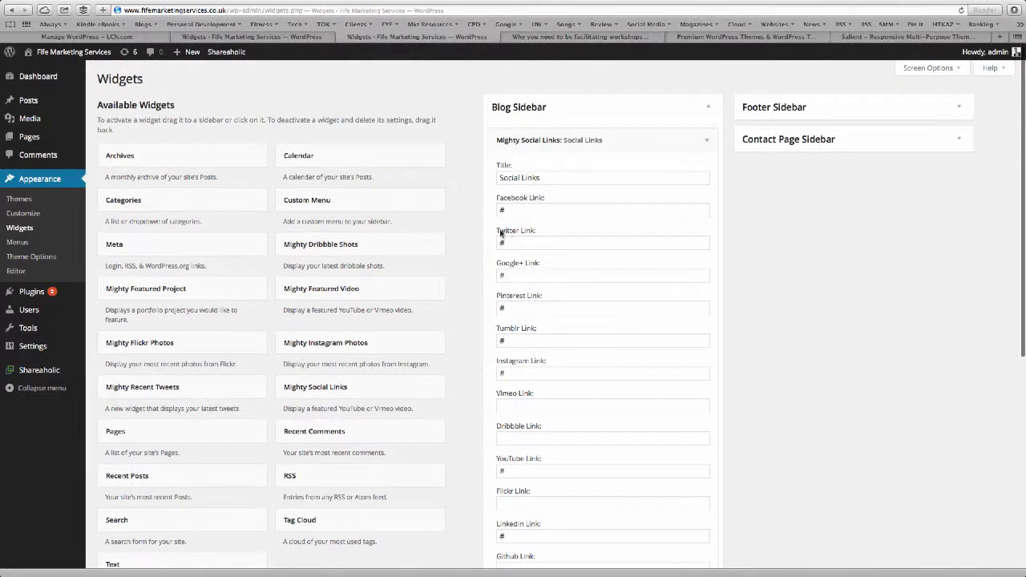
{"action": "left_click", "coordinate": [544, 38]}
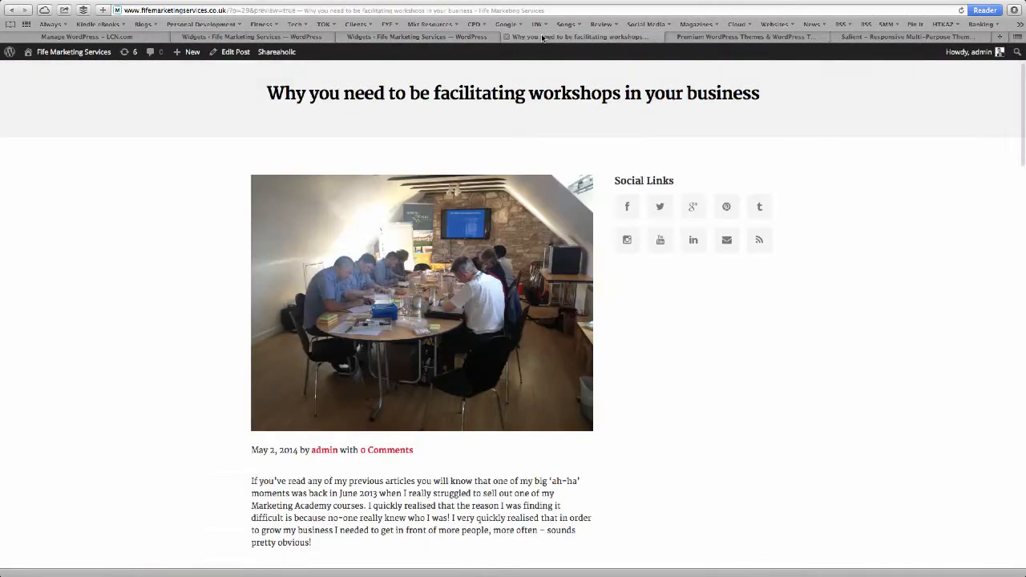
{"action": "left_click", "coordinate": [457, 37]}
Retitle the social links widget 'Connect with us socially...' and save it.
{"action": "left_click_drag", "start_coordinate": [611, 176], "coordinate": [481, 182]}
{"action": "type", "text": "Connect with us socially..."}
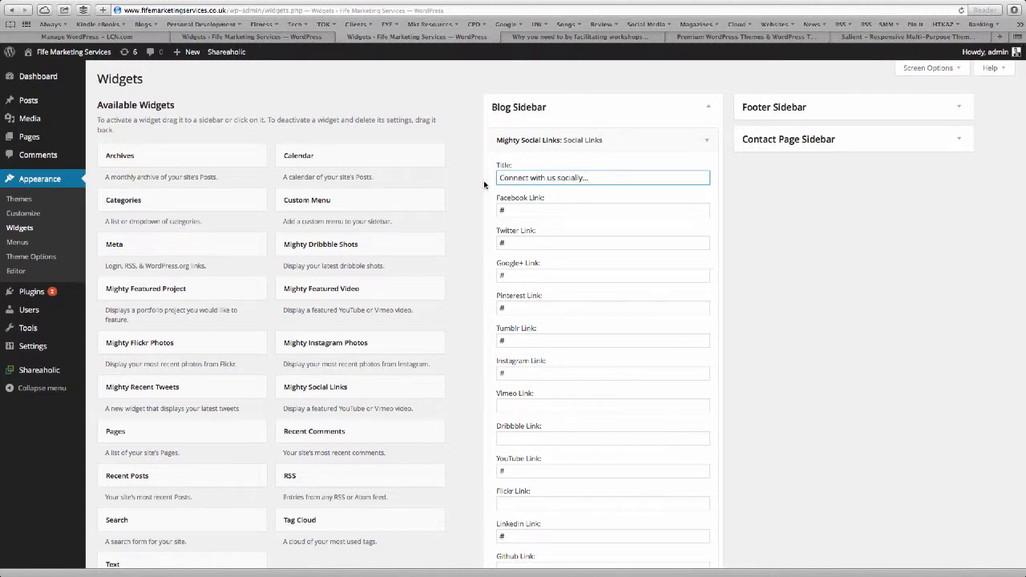
{"action": "scroll", "coordinate": [525, 239], "scroll_direction": "down", "scroll_amount": 5}
{"action": "left_click", "coordinate": [706, 472]}
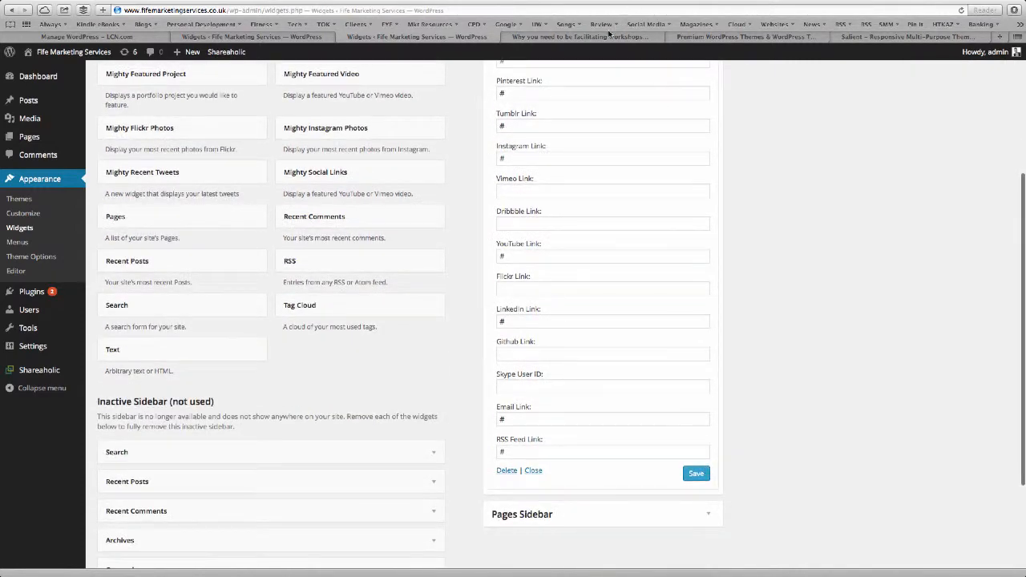
Reload the post preview to see the new heading, then collapse the widget on the widgets page.
{"action": "left_click", "coordinate": [609, 36]}
{"action": "key", "text": "super+r"}
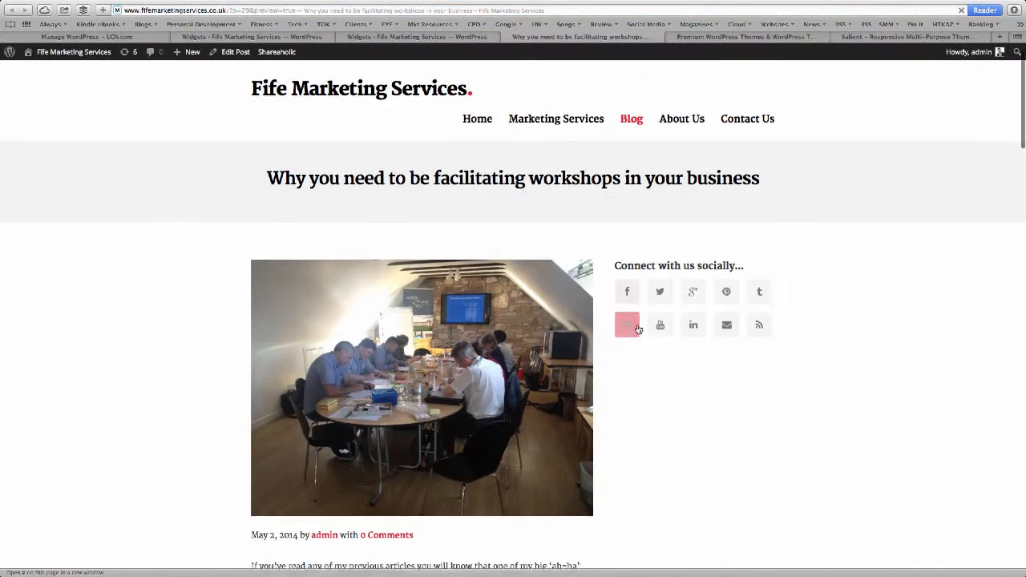
{"action": "scroll", "coordinate": [638, 329], "scroll_direction": "down", "scroll_amount": 1}
{"action": "left_click", "coordinate": [417, 36]}
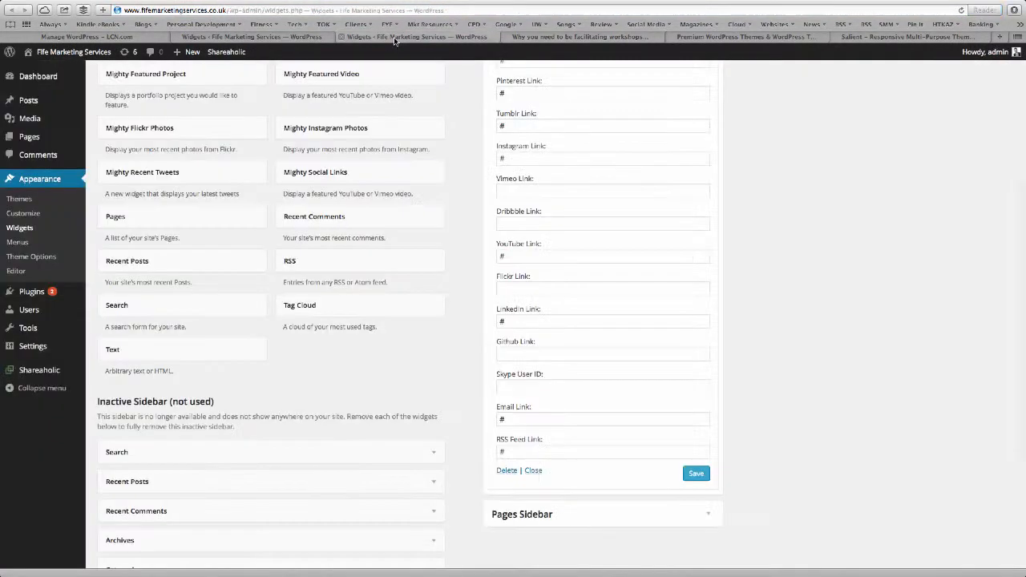
{"action": "scroll", "coordinate": [234, 279], "scroll_direction": "up", "scroll_amount": 3}
{"action": "scroll", "coordinate": [234, 279], "scroll_direction": "up", "scroll_amount": 3}
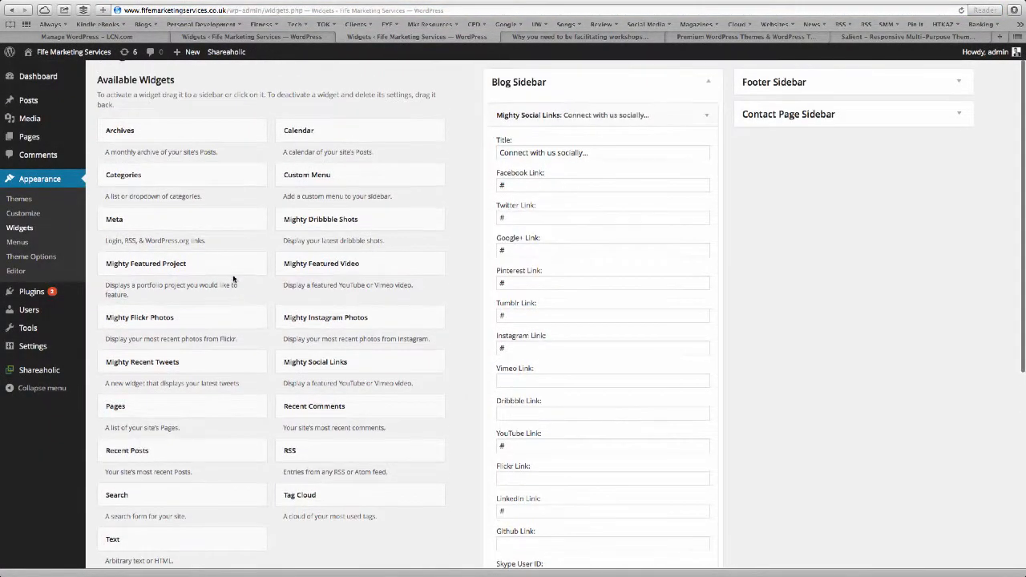
{"action": "scroll", "coordinate": [253, 212], "scroll_direction": "down", "scroll_amount": 1}
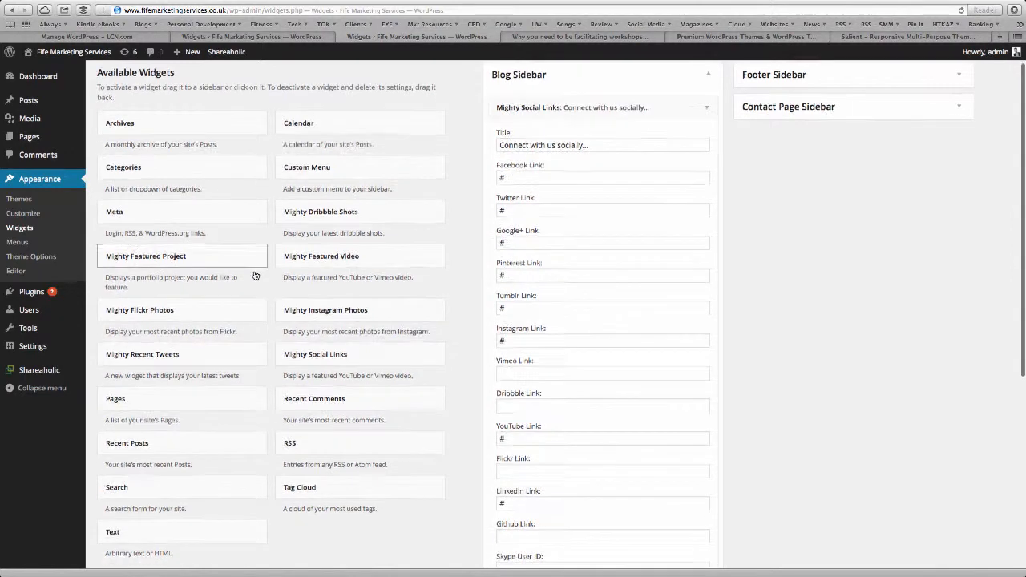
{"action": "left_click", "coordinate": [708, 109]}
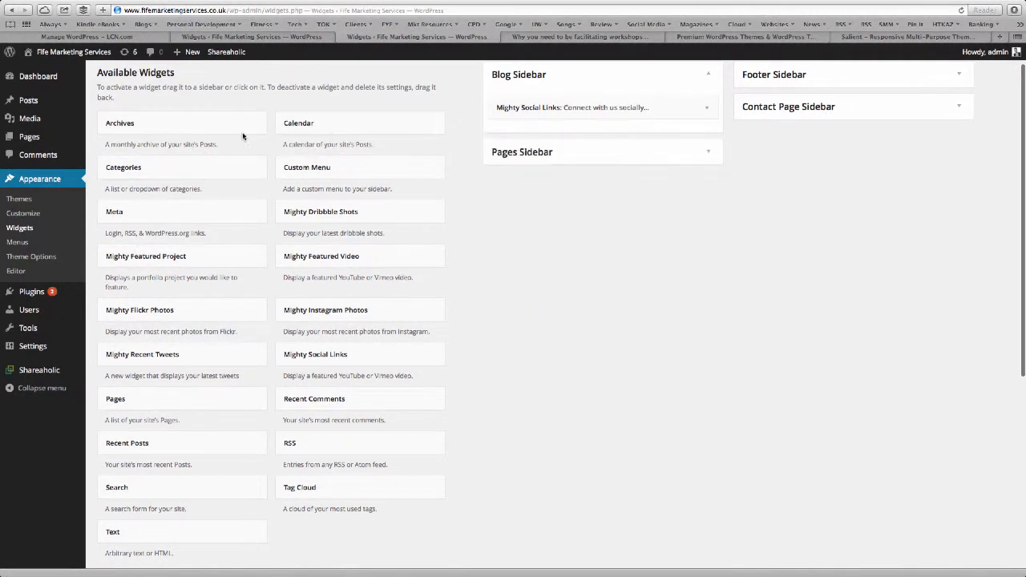
Add Categories and Recent Posts widgets to the Blog Sidebar, saving Recent Posts titled 'Recent Articles'.
{"action": "left_click_drag", "start_coordinate": [151, 168], "coordinate": [559, 130]}
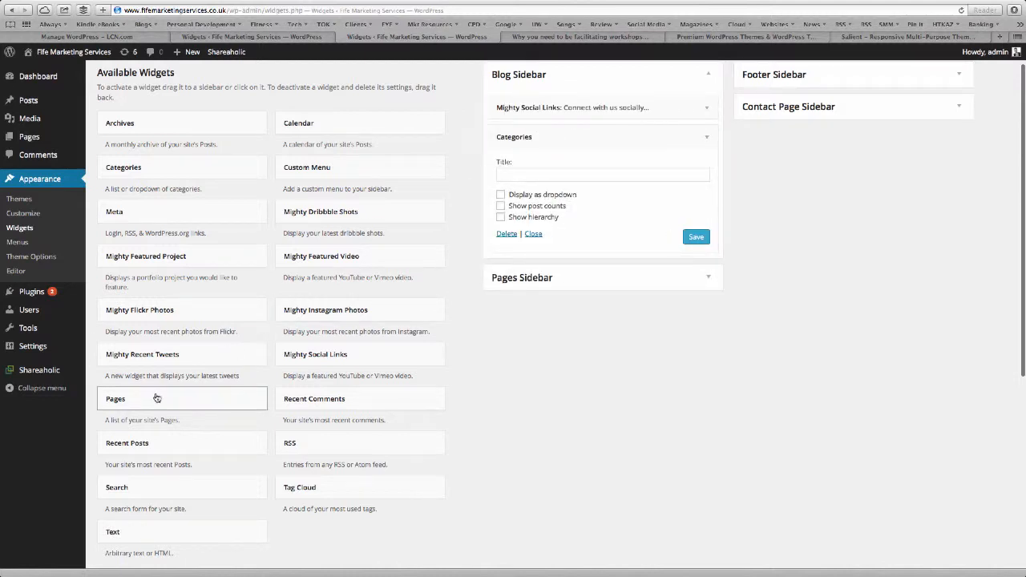
{"action": "left_click_drag", "start_coordinate": [156, 443], "coordinate": [566, 268]}
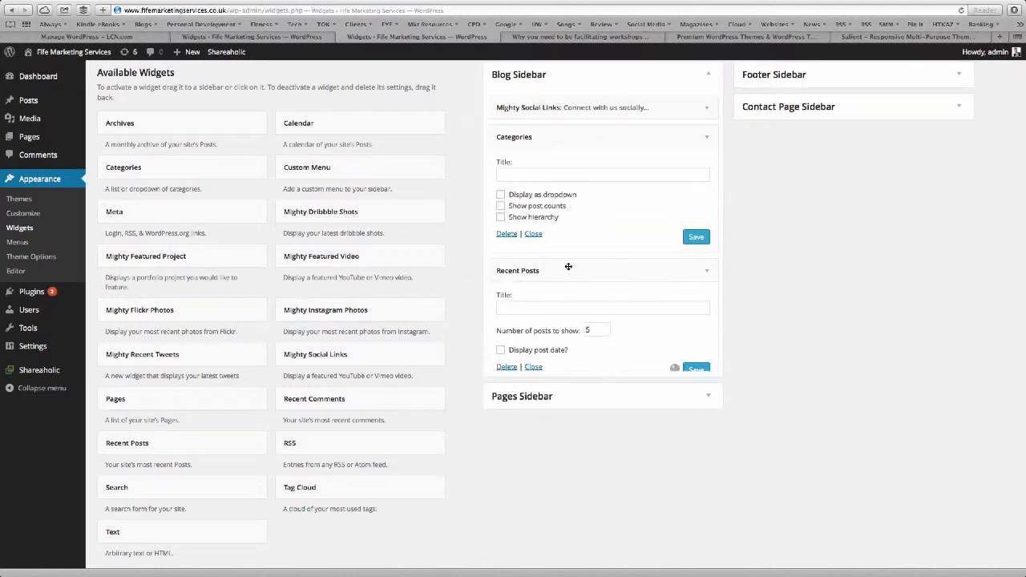
{"action": "left_click", "coordinate": [632, 306]}
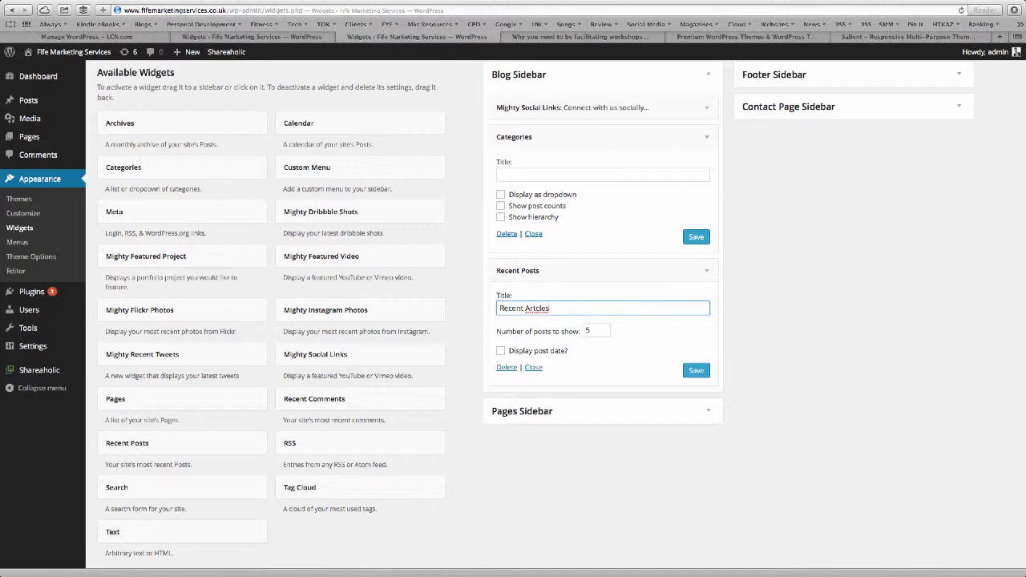
{"action": "left_click", "coordinate": [531, 321]}
{"action": "left_click", "coordinate": [696, 372]}
Save the Categories widget titled 'Blog Categories' and check it on the reloaded post preview.
{"action": "left_click", "coordinate": [591, 172]}
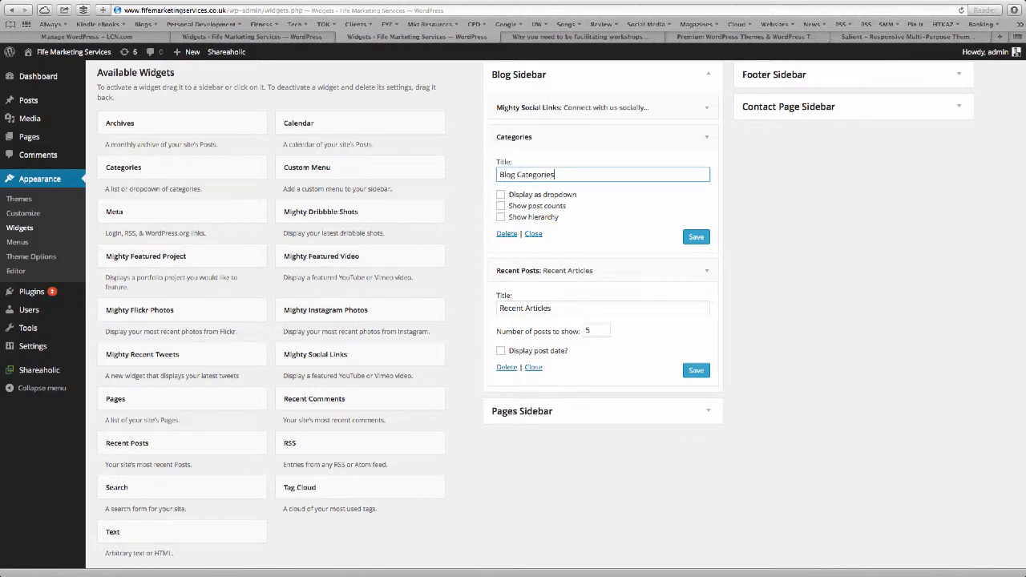
{"action": "left_click", "coordinate": [686, 238]}
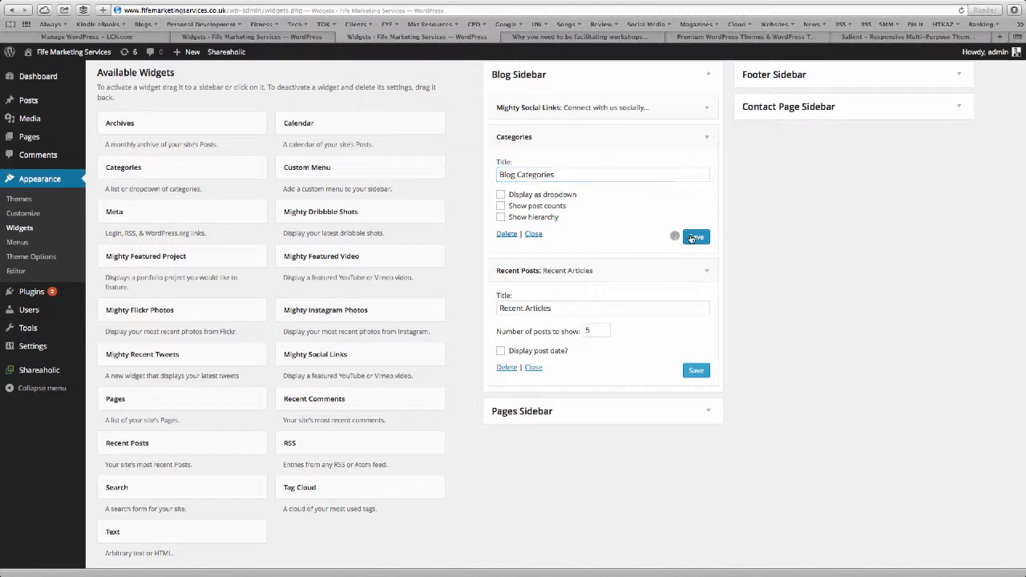
{"action": "left_click", "coordinate": [538, 38]}
{"action": "key", "text": "super+r"}
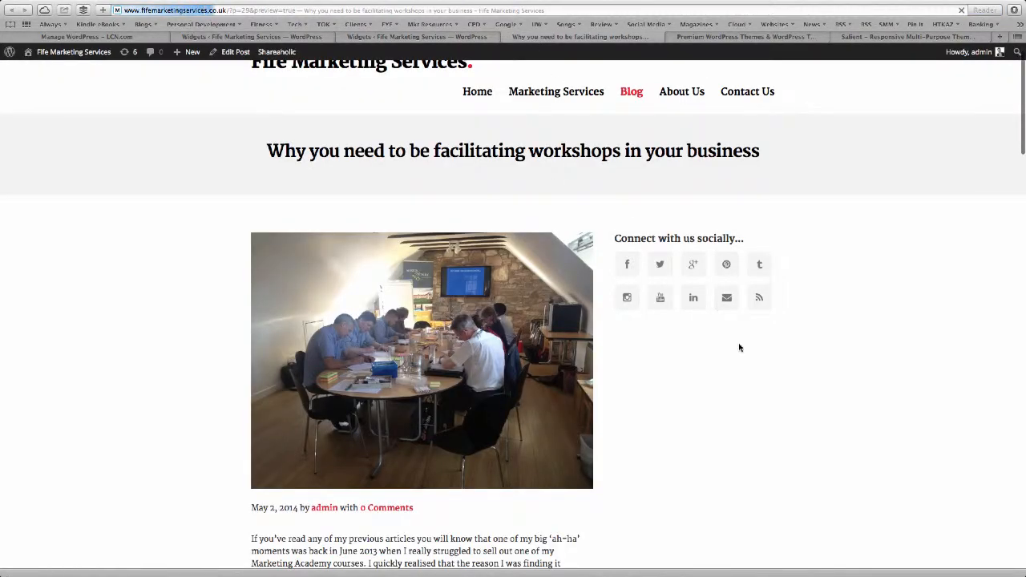
{"action": "scroll", "coordinate": [738, 348], "scroll_direction": "down", "scroll_amount": 4}
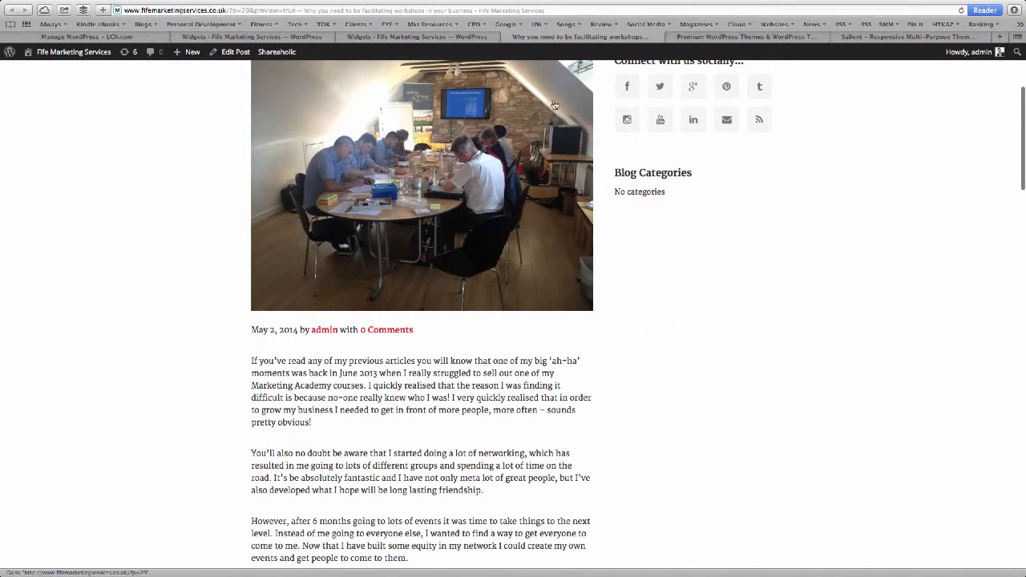
{"action": "key", "text": "super+shift+bracketleft"}
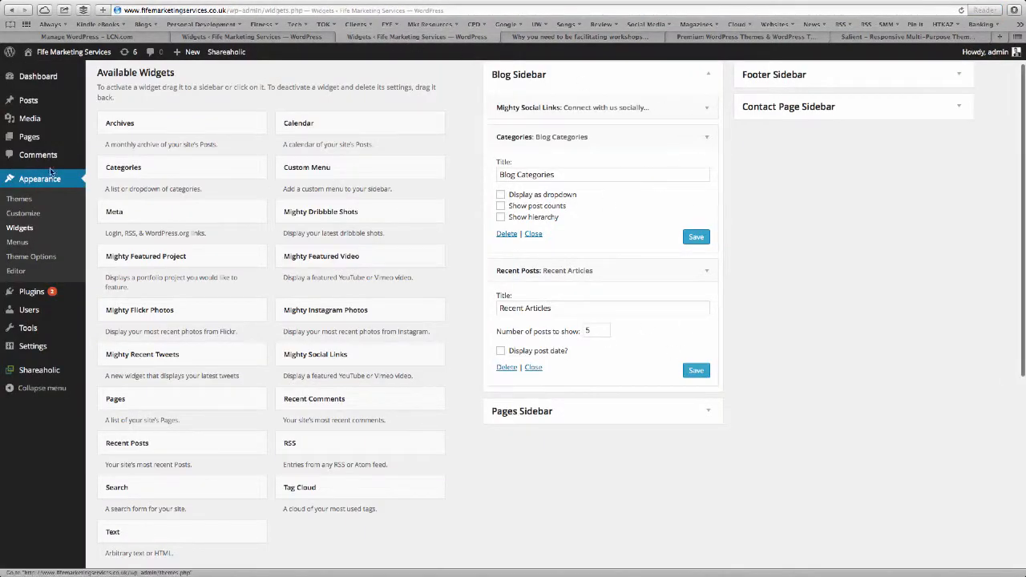
Quick Edit the workshops post in All Posts, set its status to Published, update, and view it.
{"action": "left_click", "coordinate": [26, 101]}
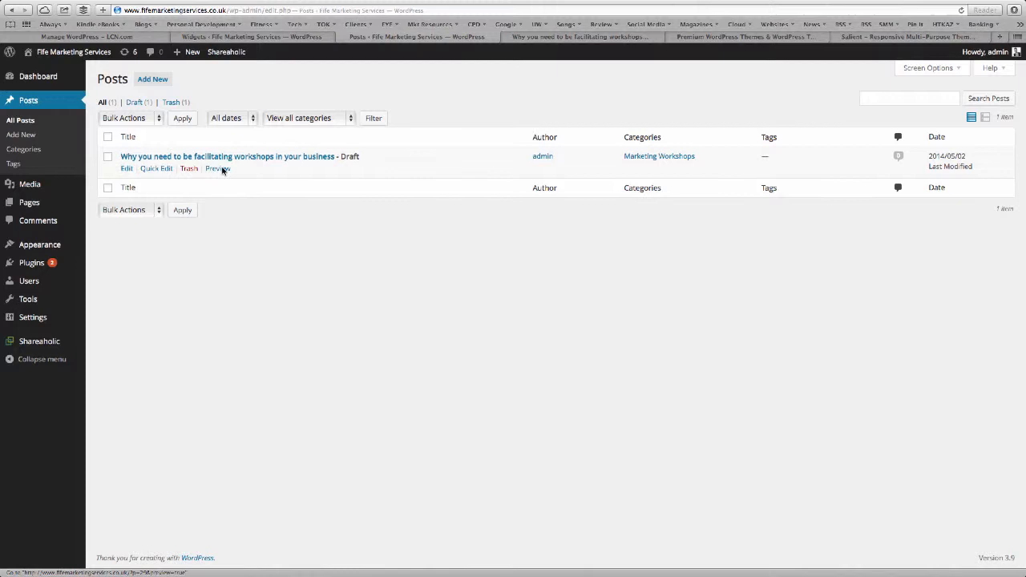
{"action": "left_click", "coordinate": [167, 169]}
{"action": "left_click", "coordinate": [684, 214]}
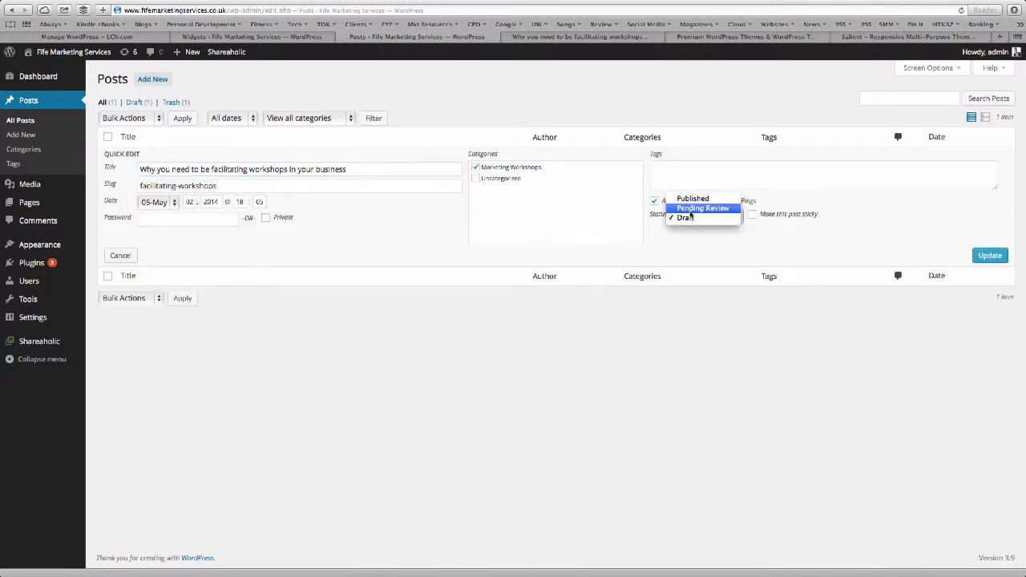
{"action": "left_click", "coordinate": [690, 198]}
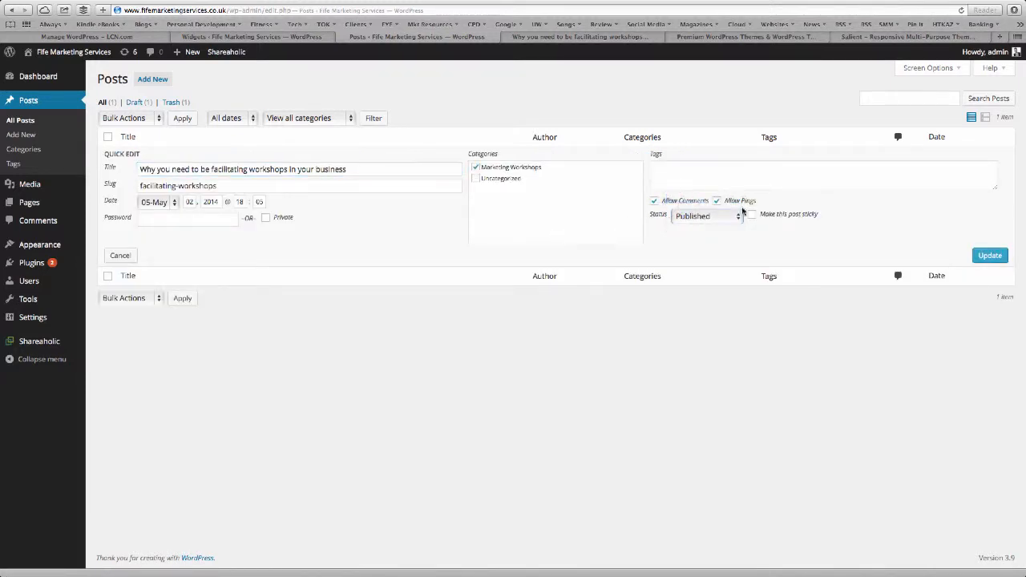
{"action": "left_click", "coordinate": [990, 256]}
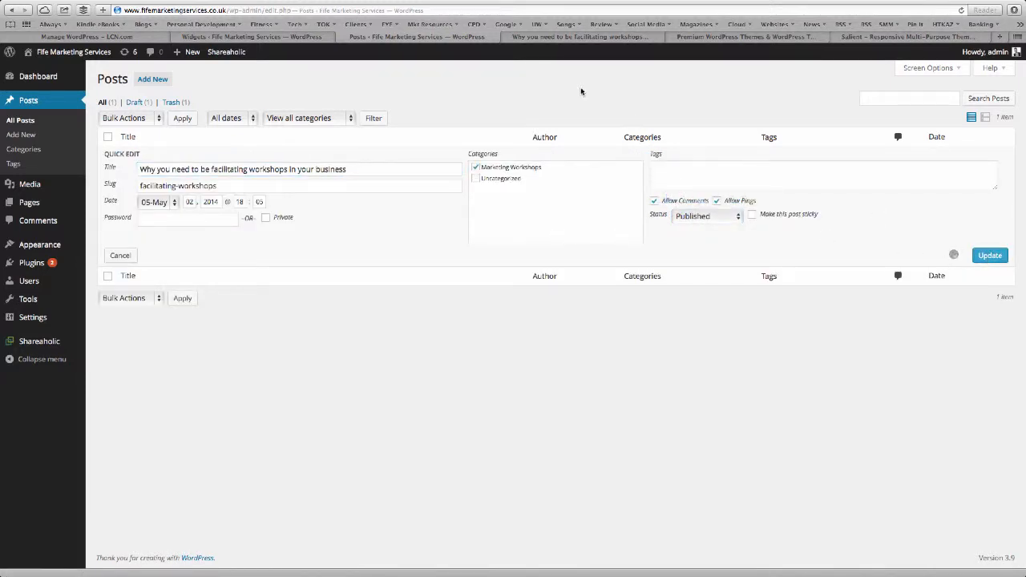
{"action": "left_click", "coordinate": [567, 38]}
{"action": "scroll", "coordinate": [603, 241], "scroll_direction": "up", "scroll_amount": 5}
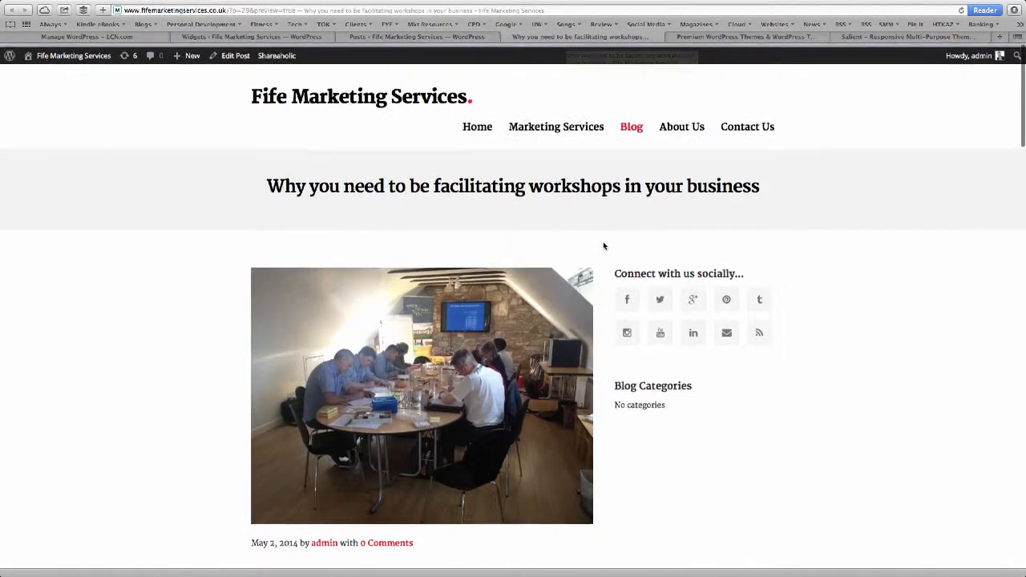
Open the workshops post from the home page, check its sidebar widgets, then return to the admin Posts list.
{"action": "left_click", "coordinate": [476, 124]}
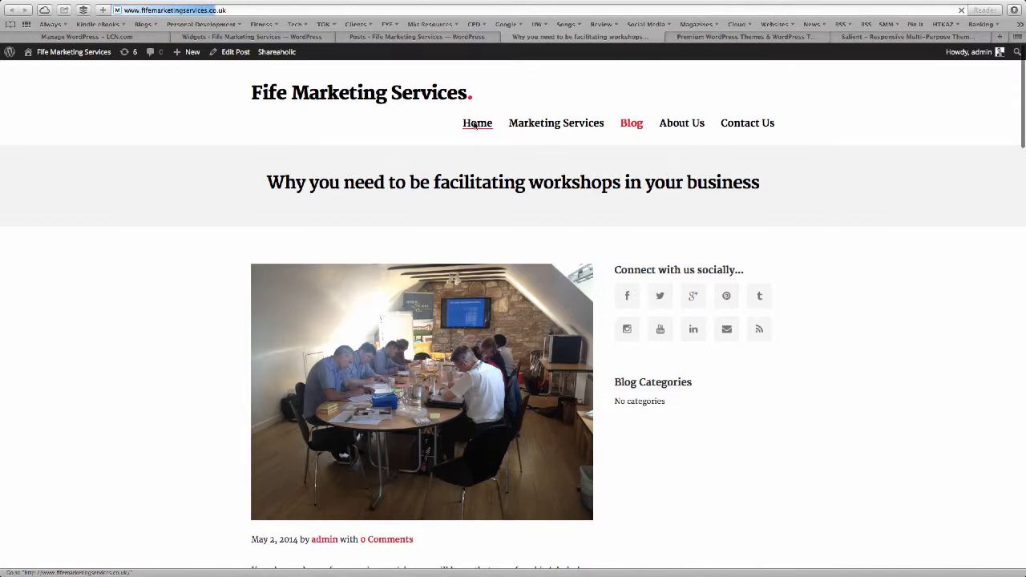
{"action": "scroll", "coordinate": [277, 320], "scroll_direction": "down", "scroll_amount": 3}
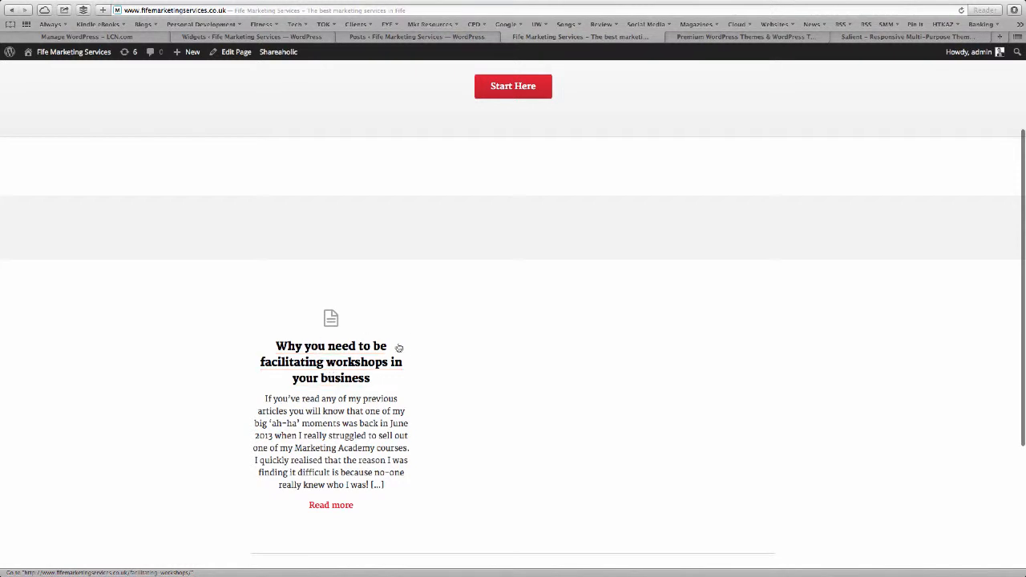
{"action": "left_click", "coordinate": [341, 365]}
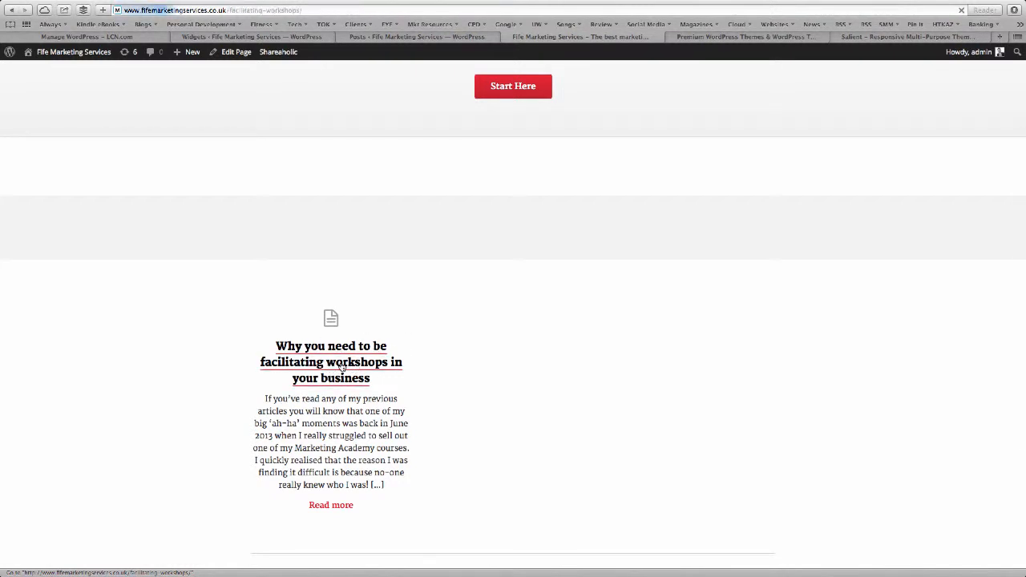
{"action": "scroll", "coordinate": [341, 365], "scroll_direction": "down", "scroll_amount": 5}
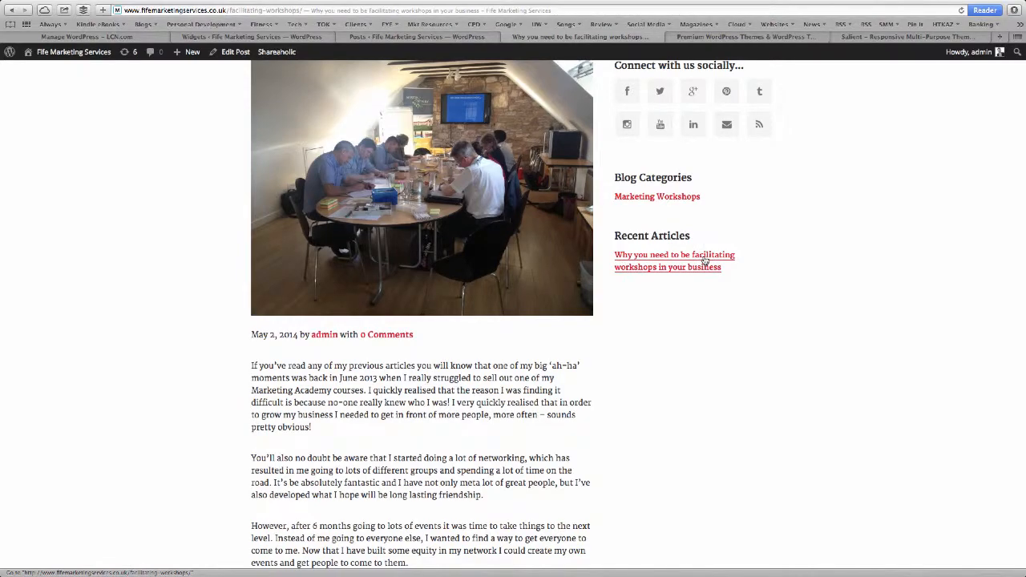
{"action": "scroll", "coordinate": [705, 261], "scroll_direction": "up", "scroll_amount": 2}
{"action": "scroll", "coordinate": [691, 364], "scroll_direction": "down", "scroll_amount": 8}
{"action": "scroll", "coordinate": [691, 364], "scroll_direction": "down", "scroll_amount": 8}
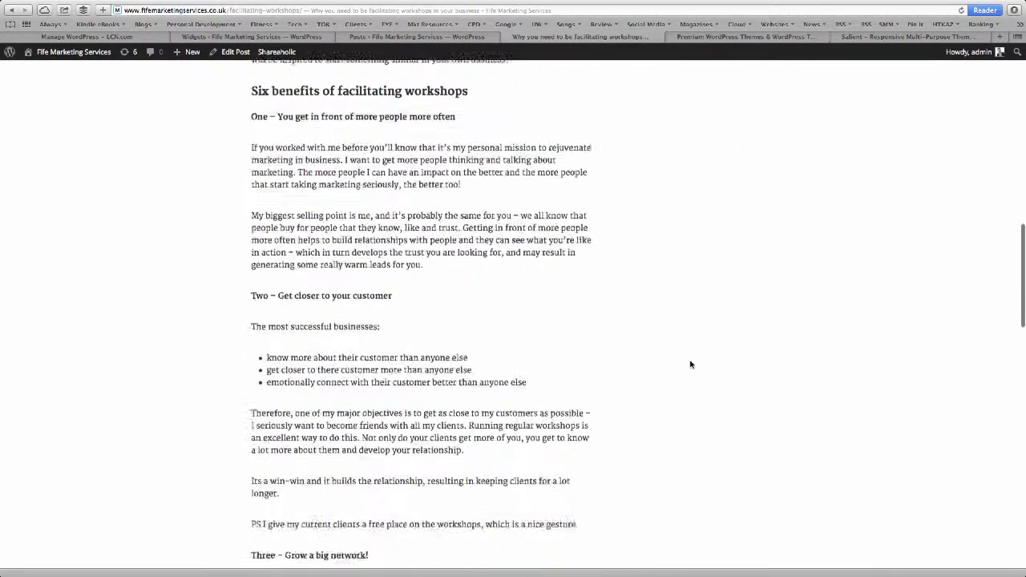
{"action": "scroll", "coordinate": [689, 361], "scroll_direction": "up", "scroll_amount": 20}
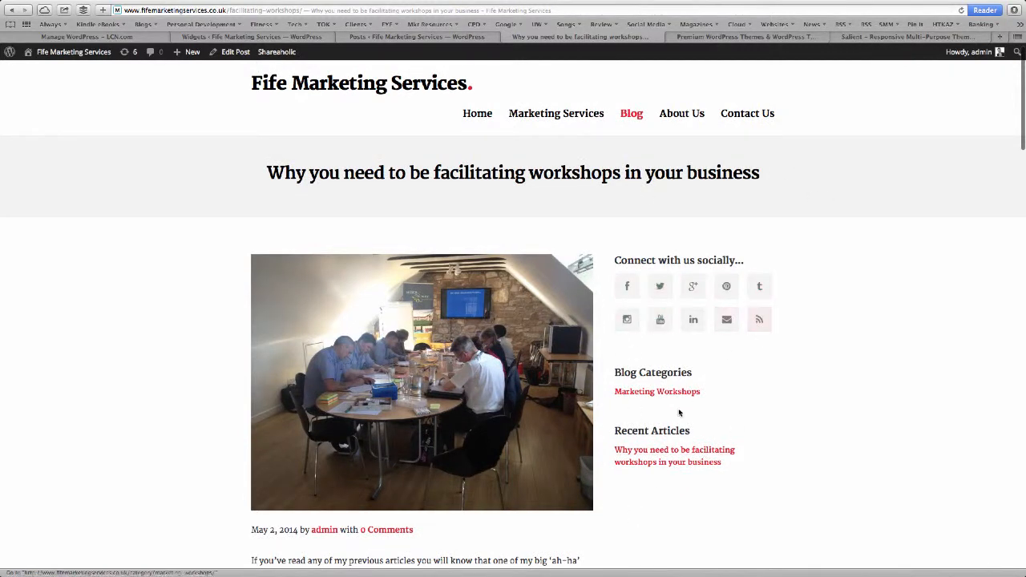
{"action": "scroll", "coordinate": [776, 412], "scroll_direction": "up", "scroll_amount": 1}
{"action": "left_click", "coordinate": [416, 38]}
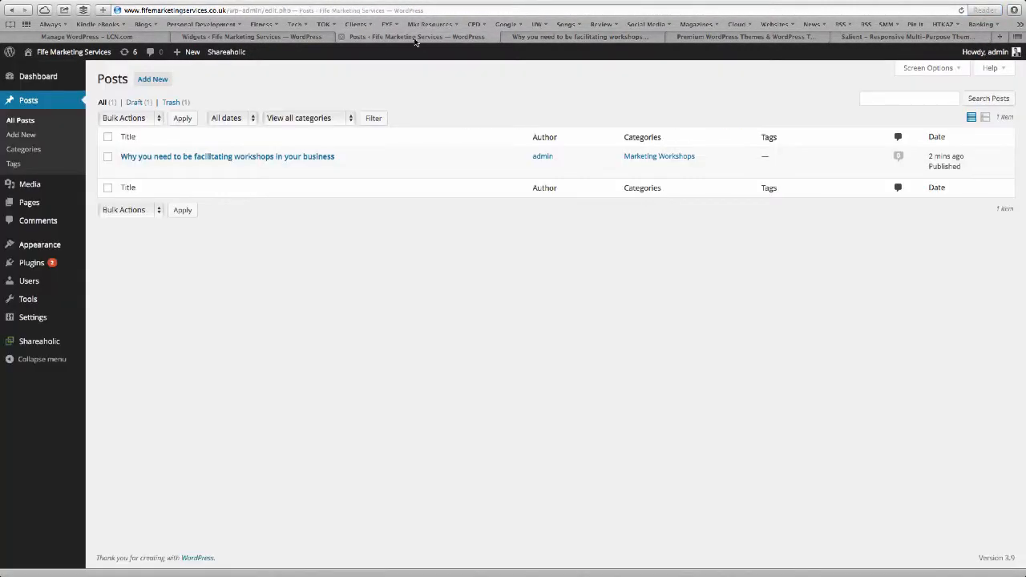
Place a Mighty Social Links widget titled 'Social Links' in the Pages Sidebar, below Contact Details.
{"action": "mouse_move", "coordinate": [53, 243]}
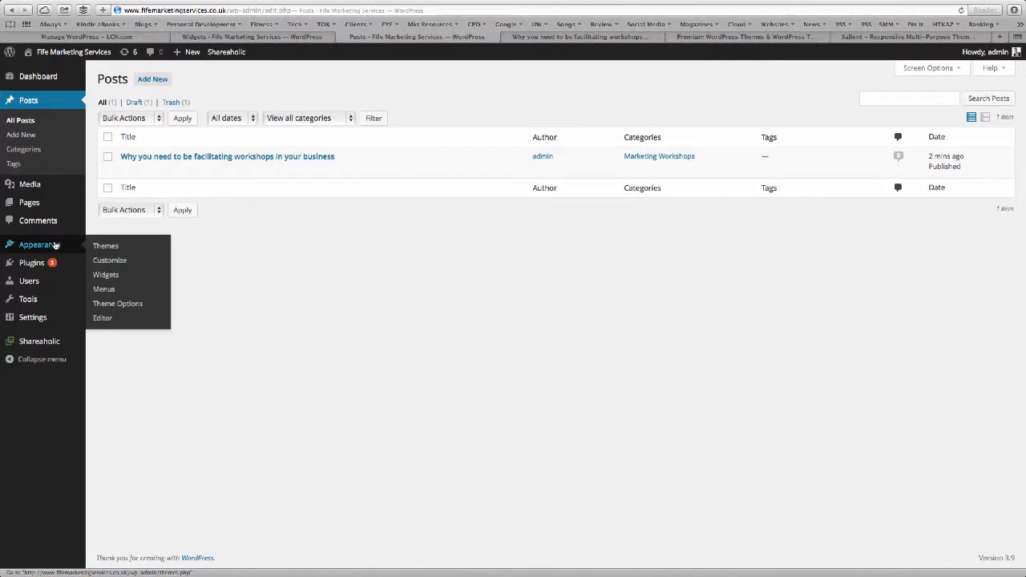
{"action": "left_click", "coordinate": [98, 277]}
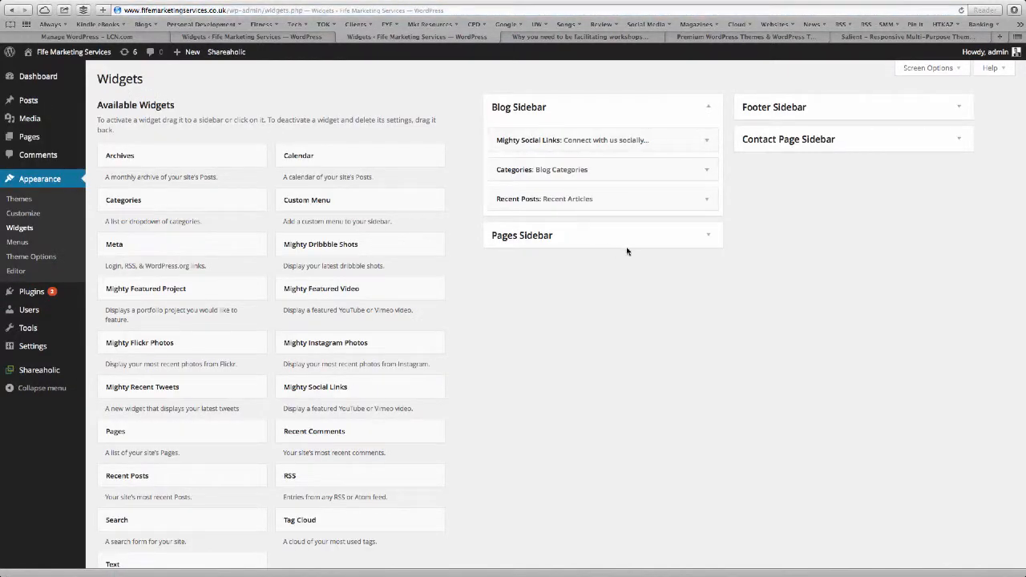
{"action": "left_click", "coordinate": [694, 244]}
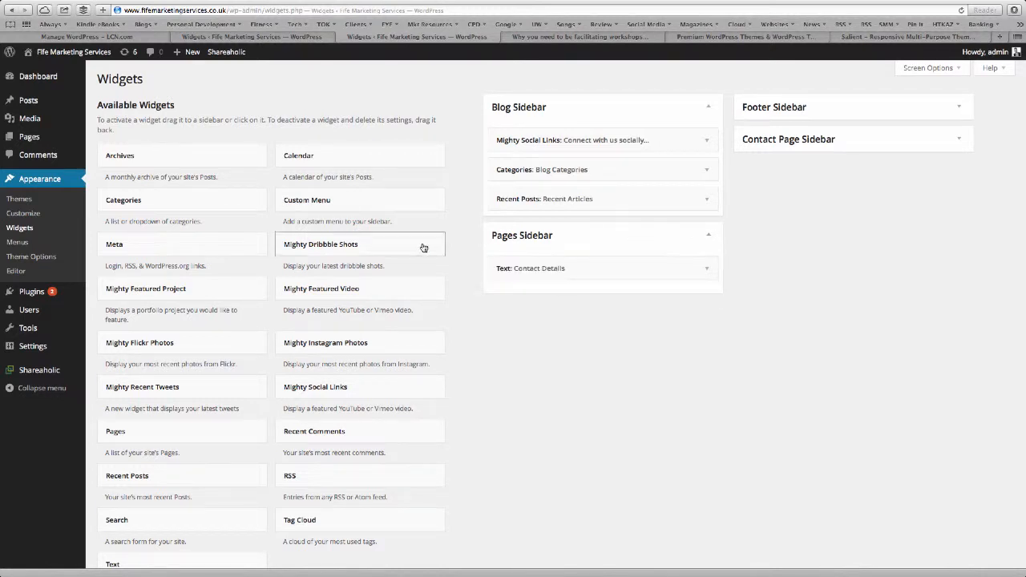
{"action": "left_click_drag", "start_coordinate": [319, 389], "coordinate": [539, 268]}
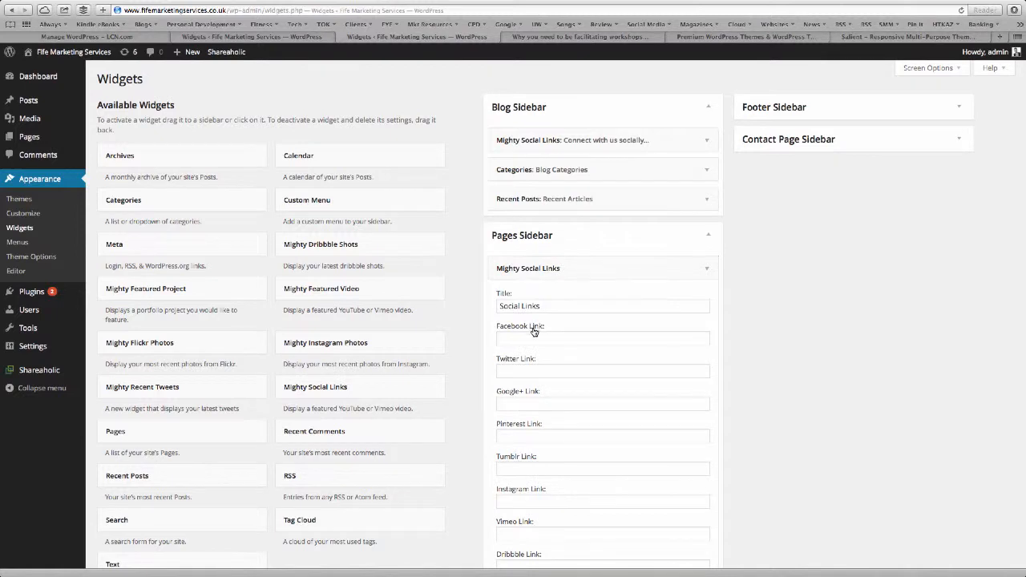
{"action": "left_click", "coordinate": [26, 78]}
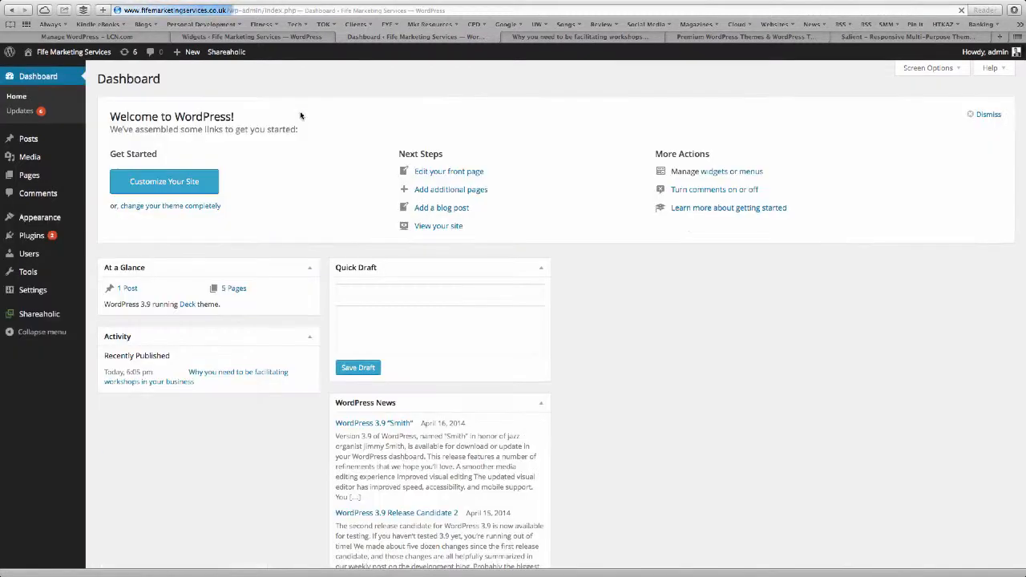